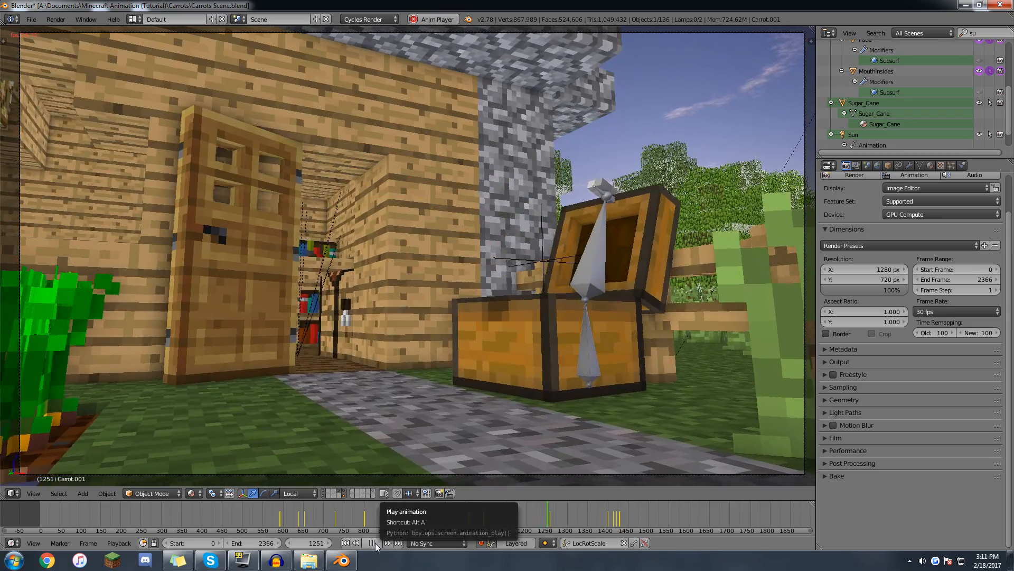
{"action": "left_click", "coordinate": [542, 514]}
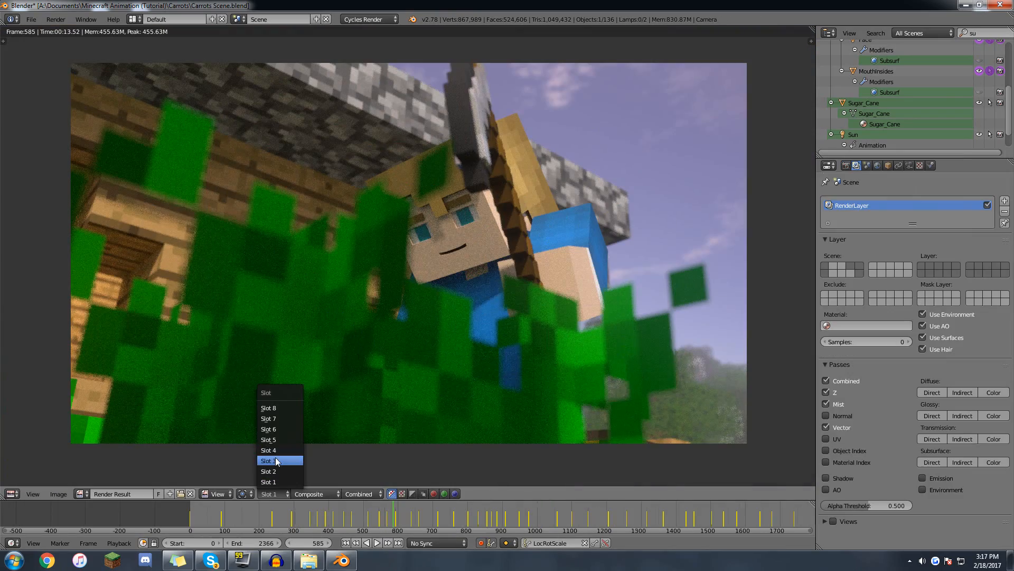
{"action": "left_click", "coordinate": [278, 461]}
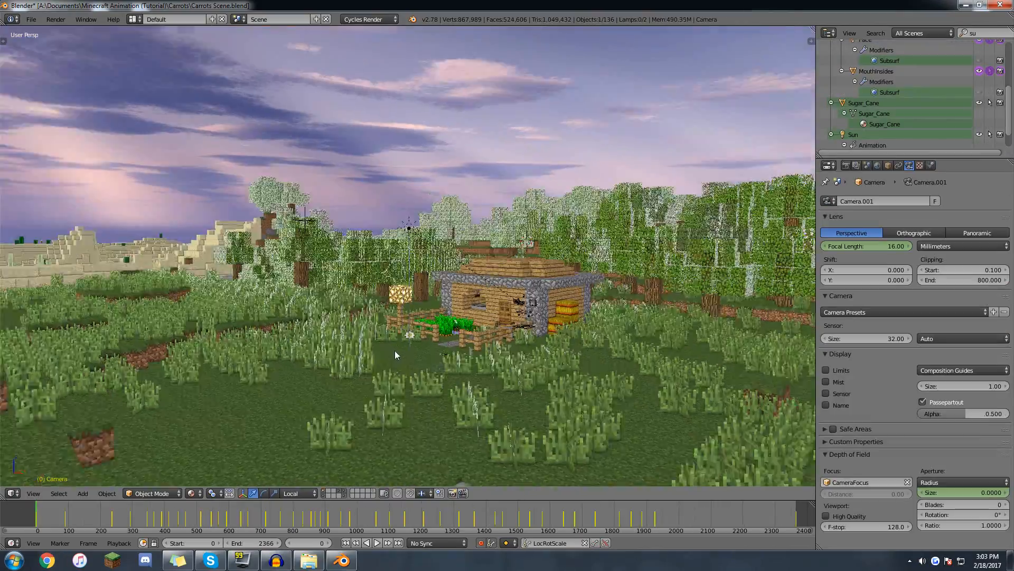
Examine the wooden house from closer up and show the scene's render settings.
{"action": "mouse_move", "coordinate": [394, 351]}
{"action": "middle_mouse_down"}
{"action": "mouse_move", "coordinate": [414, 369]}
{"action": "mouse_move", "coordinate": [395, 364]}
{"action": "middle_mouse_up"}
{"action": "scroll", "coordinate": [624, 347], "scroll_direction": "up", "scroll_amount": 3}
{"action": "middle_click_drag", "start_coordinate": [542, 373], "coordinate": [480, 290], "text": "shift"}
{"action": "scroll", "coordinate": [507, 309], "scroll_direction": "up", "scroll_amount": 1}
{"action": "middle_click_drag", "start_coordinate": [547, 339], "coordinate": [497, 308], "text": "shift"}
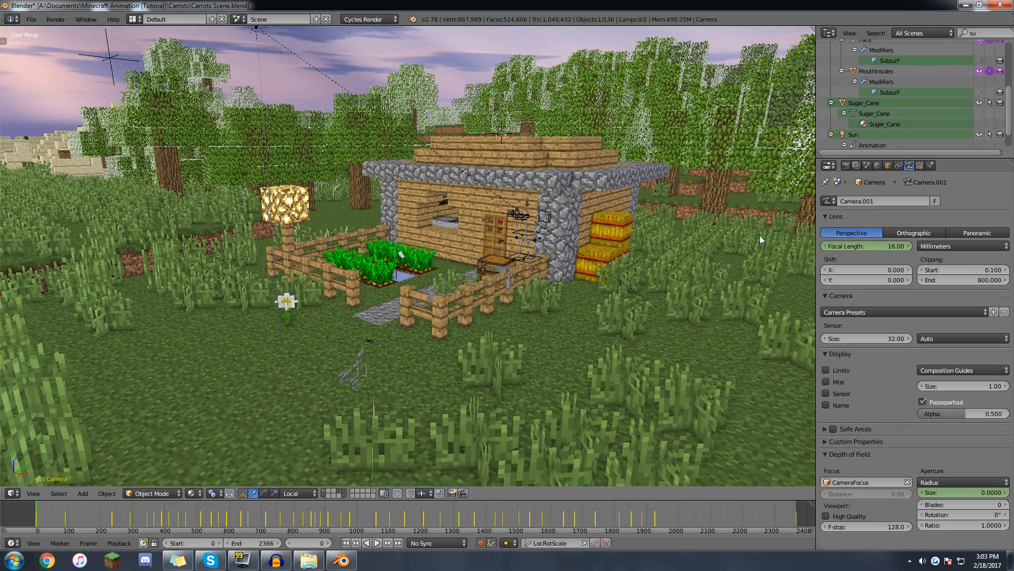
{"action": "left_click", "coordinate": [848, 166]}
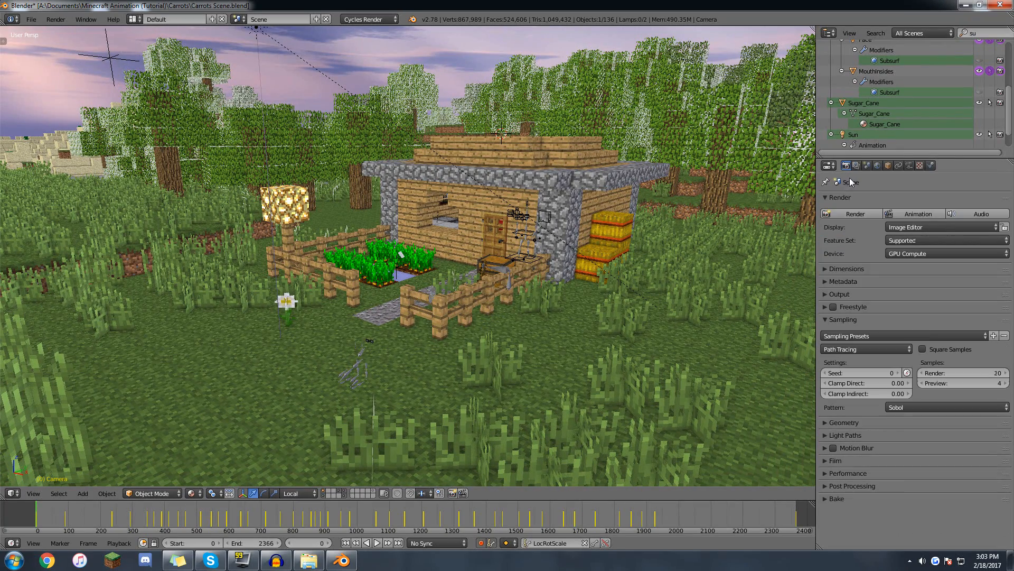
{"action": "scroll", "coordinate": [452, 236], "scroll_direction": "up", "scroll_amount": 5}
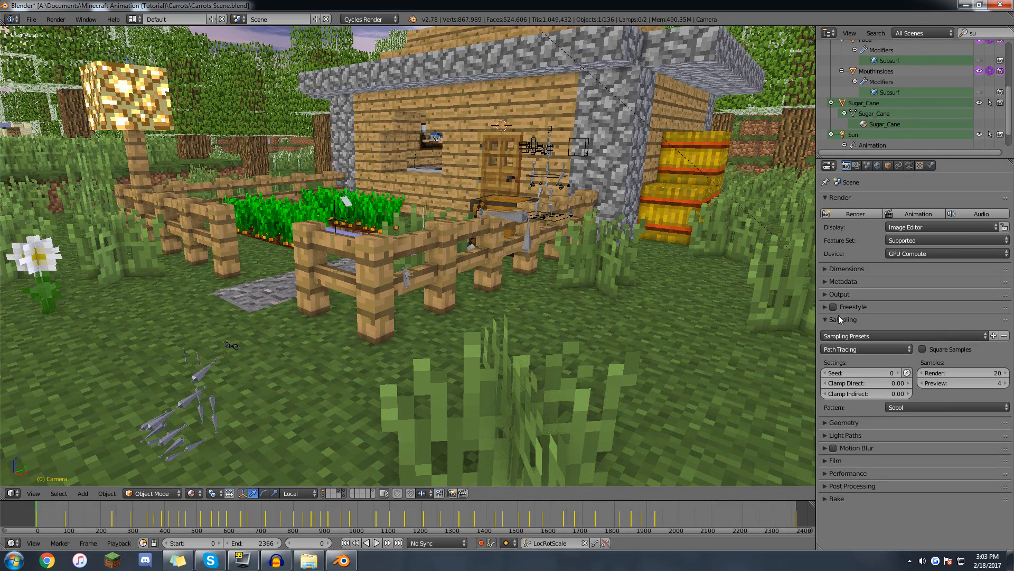
Look through the scene camera and move the animation to frame 1477, where the character carries the chest through the doorway.
{"action": "key", "text": "KP_0"}
{"action": "key", "text": "alt+a"}
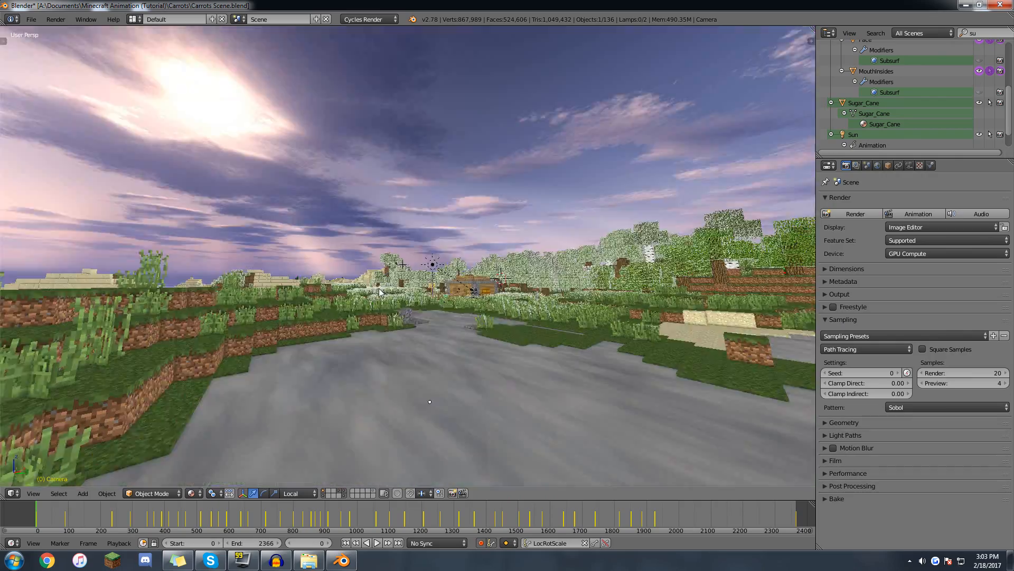
{"action": "left_click_drag", "start_coordinate": [138, 499], "coordinate": [530, 509]}
{"action": "key", "text": "alt+a"}
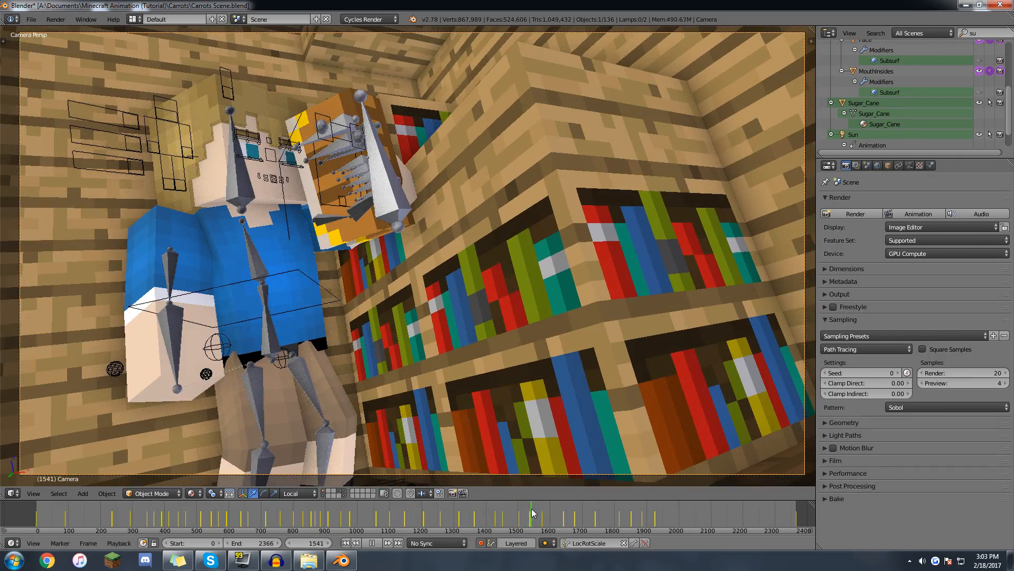
{"action": "scroll", "coordinate": [530, 508], "scroll_direction": "up", "scroll_amount": 4}
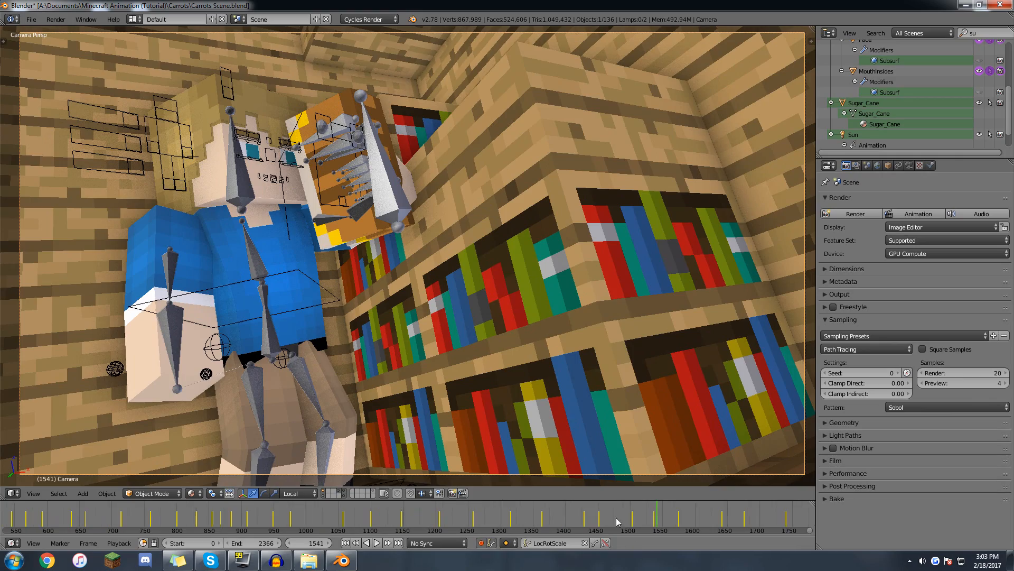
{"action": "key", "text": "alt+a"}
{"action": "mouse_move", "coordinate": [618, 522]}
{"action": "left_mouse_down"}
{"action": "mouse_move", "coordinate": [569, 509]}
{"action": "mouse_move", "coordinate": [617, 514]}
{"action": "left_mouse_up"}
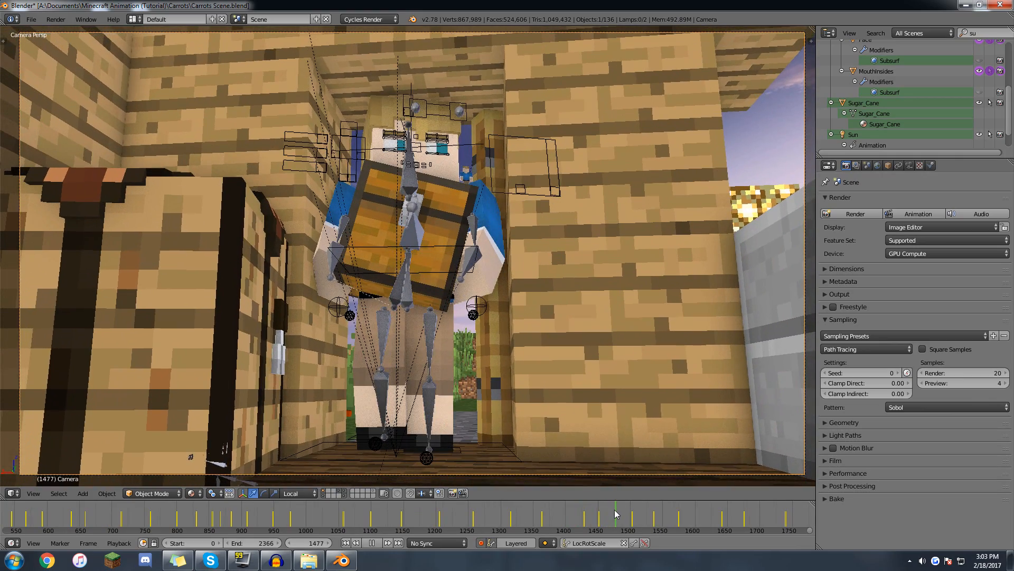
{"action": "key", "text": "alt+a"}
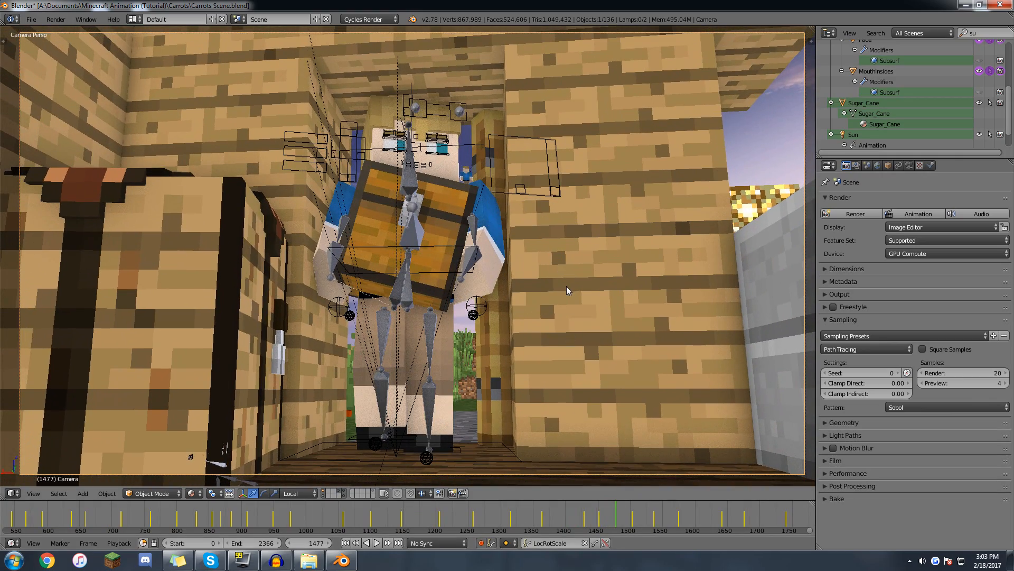
Render the current frame and examine the noise around the character's head and the doorway ceiling.
{"action": "key", "text": "F12"}
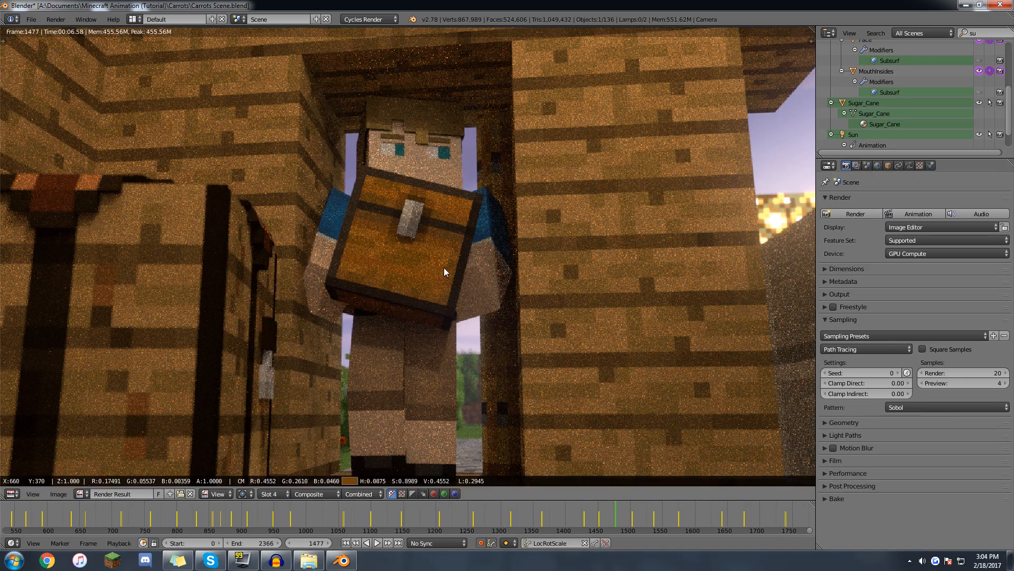
{"action": "middle_click_drag", "start_coordinate": [122, 137], "coordinate": [248, 229]}
{"action": "middle_click_drag", "start_coordinate": [389, 290], "coordinate": [264, 276]}
{"action": "middle_click_drag", "start_coordinate": [423, 271], "coordinate": [372, 285]}
{"action": "scroll", "coordinate": [373, 181], "scroll_direction": "up", "scroll_amount": 4}
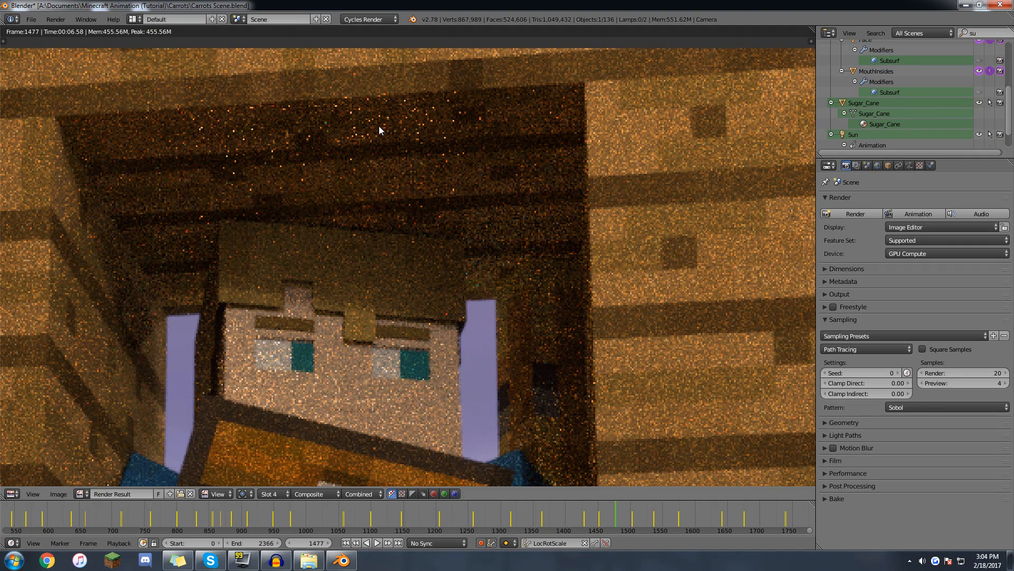
{"action": "scroll", "coordinate": [412, 171], "scroll_direction": "down", "scroll_amount": 2}
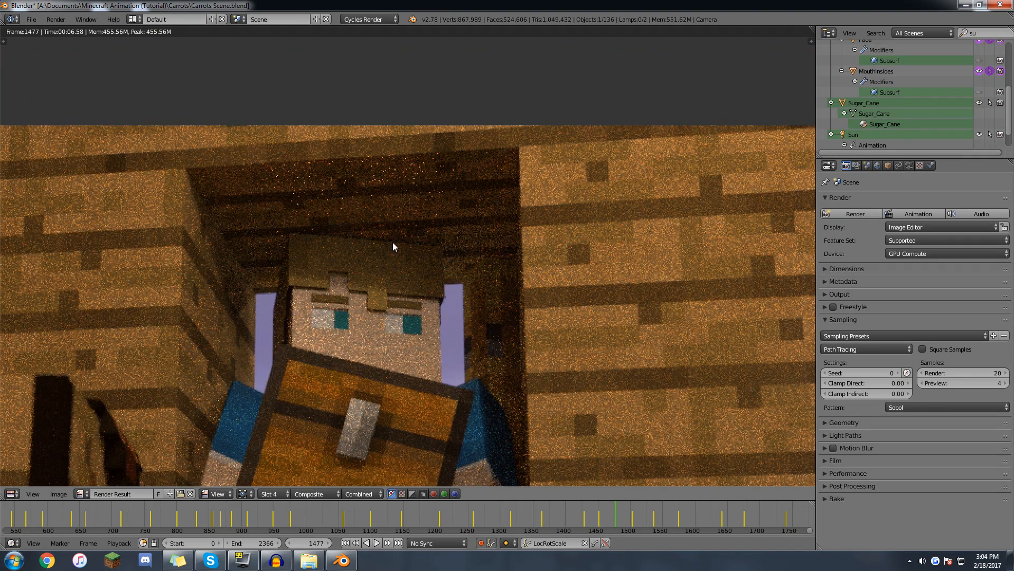
Switch to render slot 5, set Clamp Indirect to 1.00 and render the same frame again.
{"action": "left_click", "coordinate": [272, 494]}
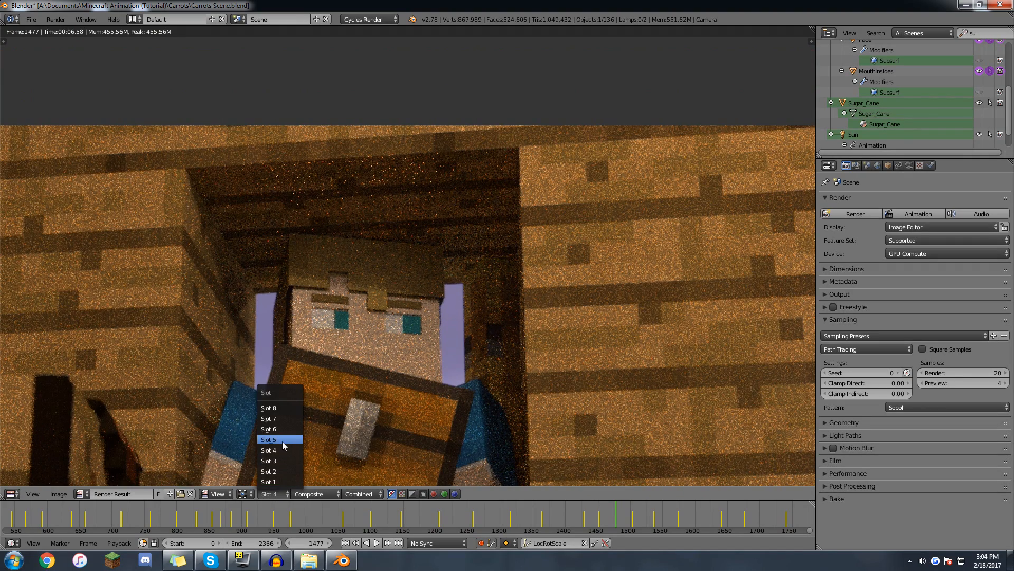
{"action": "left_click", "coordinate": [282, 441]}
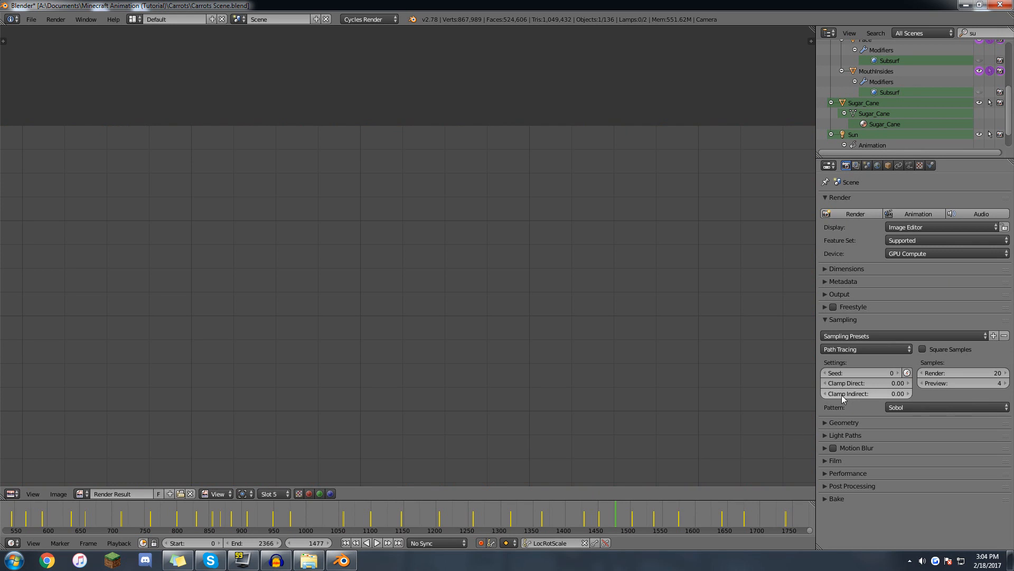
{"action": "left_click", "coordinate": [870, 394]}
{"action": "type", "text": "1"}
{"action": "key", "text": "Return"}
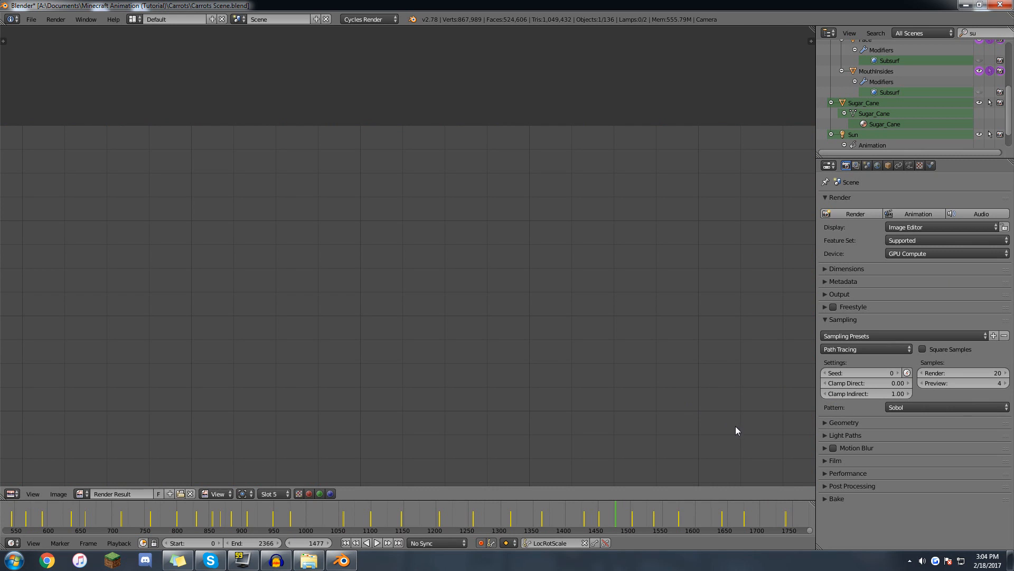
{"action": "key", "text": "F12"}
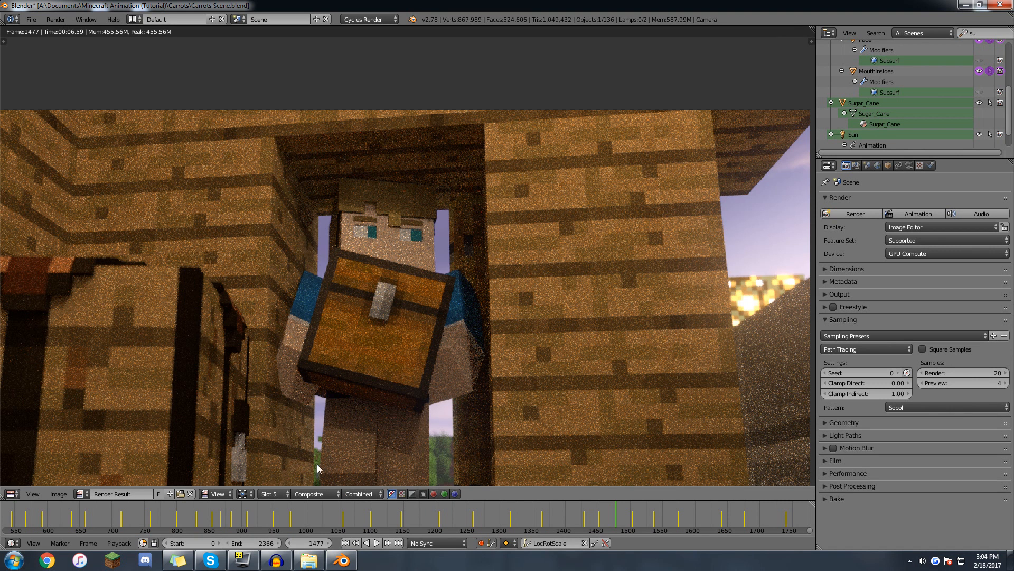
Compare the noise in the slot 4 render with the one in slot 5.
{"action": "left_click", "coordinate": [272, 493]}
{"action": "left_click", "coordinate": [282, 458]}
{"action": "left_click", "coordinate": [272, 494]}
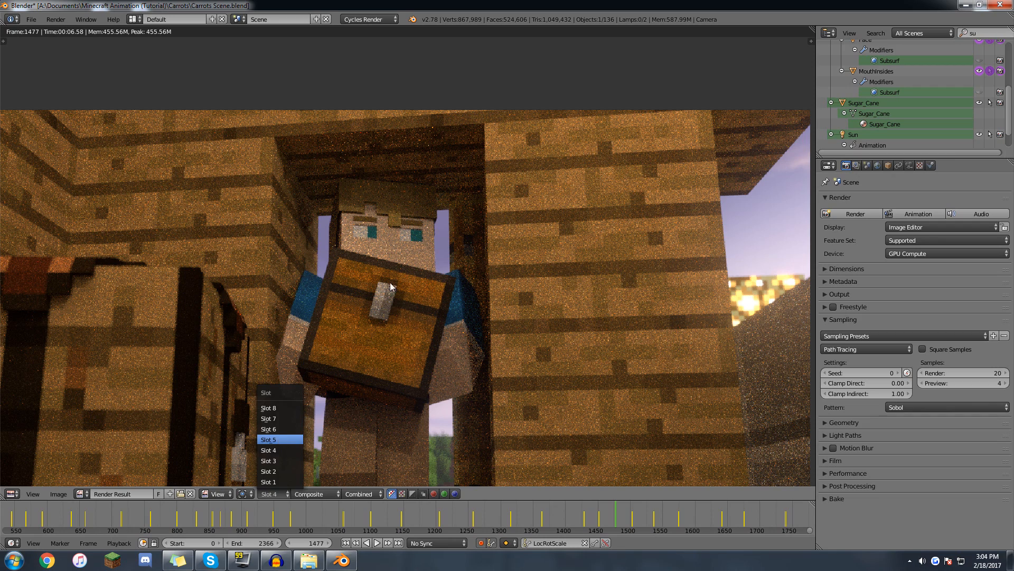
{"action": "key", "text": "Return"}
{"action": "scroll", "coordinate": [390, 222], "scroll_direction": "down", "scroll_amount": 1}
{"action": "middle_click_drag", "start_coordinate": [413, 318], "coordinate": [413, 247]}
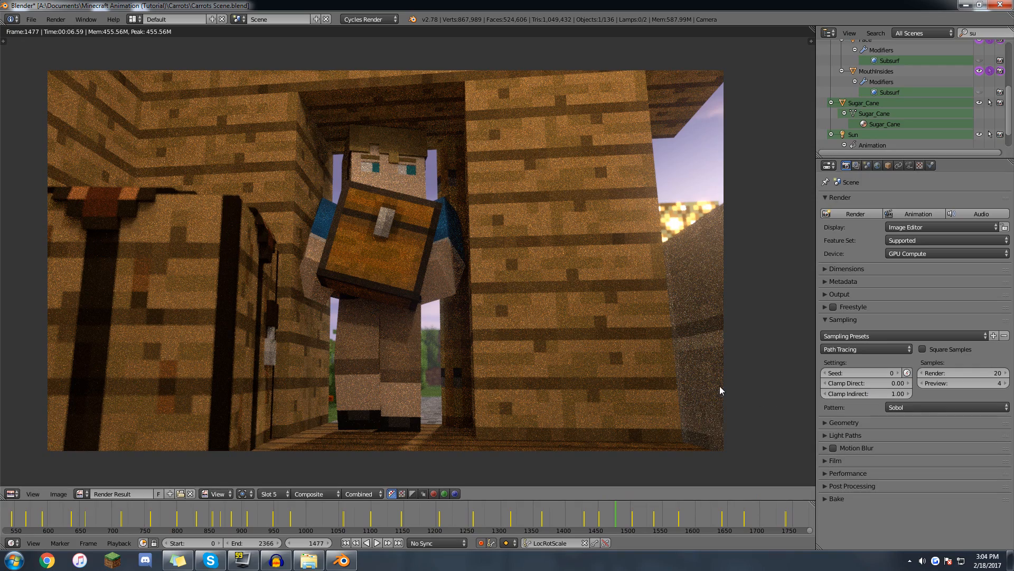
Return to the camera view, move the animation to frame 85 at the river and render it.
{"action": "key", "text": "Escape"}
{"action": "middle_click_drag", "start_coordinate": [338, 255], "coordinate": [473, 270]}
{"action": "key", "text": "KP_0"}
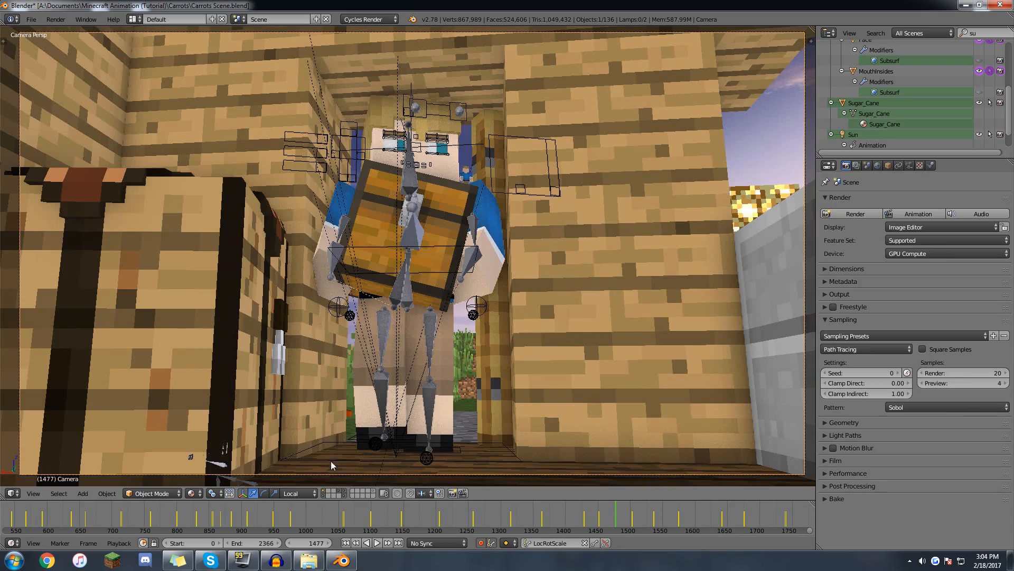
{"action": "middle_click_drag", "start_coordinate": [77, 512], "coordinate": [594, 522]}
{"action": "mouse_move", "coordinate": [235, 520]}
{"action": "left_mouse_down"}
{"action": "mouse_move", "coordinate": [357, 501]}
{"action": "mouse_move", "coordinate": [372, 530]}
{"action": "mouse_move", "coordinate": [243, 533]}
{"action": "mouse_move", "coordinate": [222, 520]}
{"action": "mouse_move", "coordinate": [244, 518]}
{"action": "mouse_move", "coordinate": [224, 517]}
{"action": "left_mouse_up"}
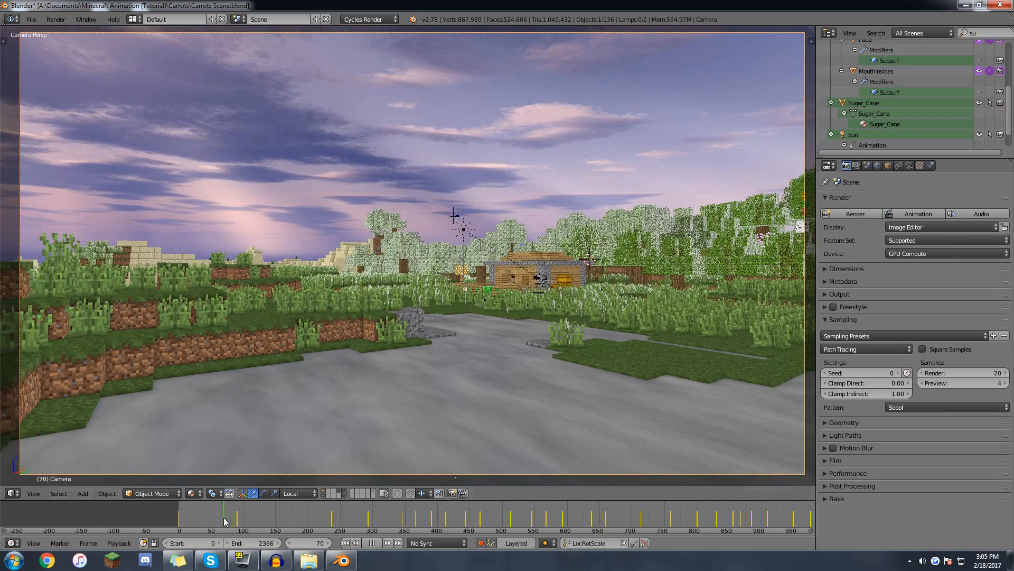
{"action": "key", "text": "F12"}
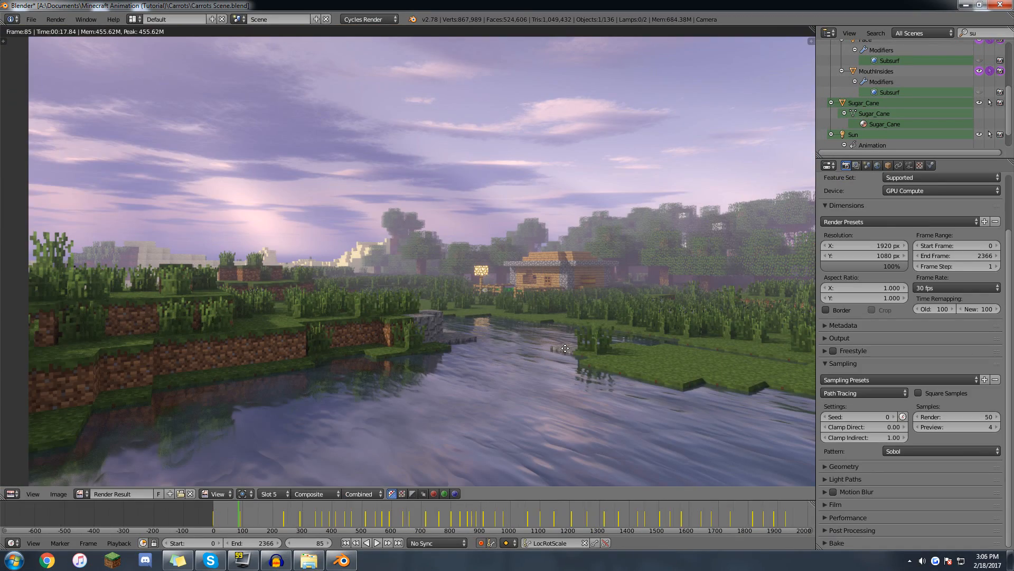
Examine the tall grass between the river and the house up close in the rendered image.
{"action": "middle_click_drag", "start_coordinate": [566, 348], "coordinate": [458, 331]}
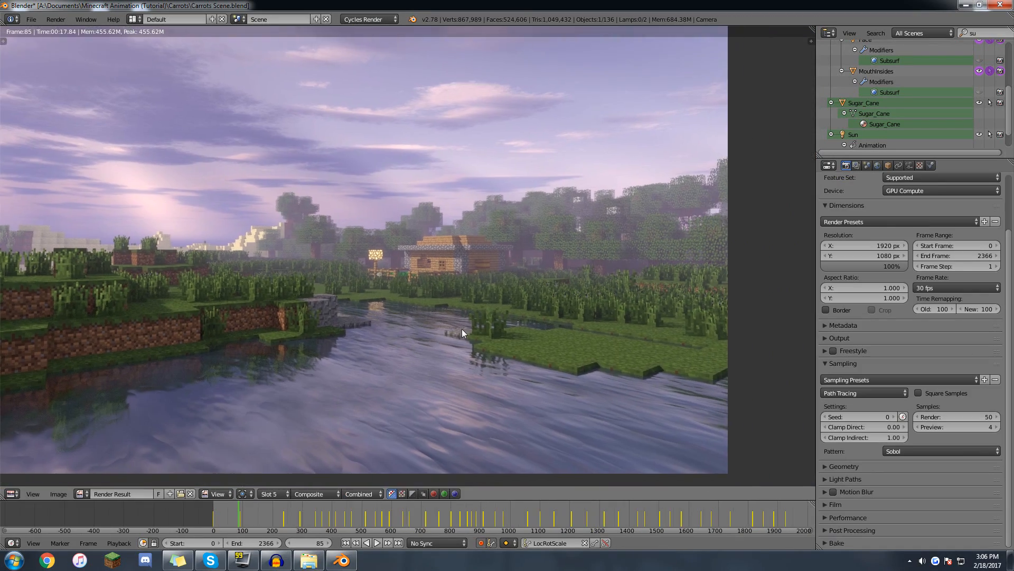
{"action": "scroll", "coordinate": [487, 329], "scroll_direction": "up", "scroll_amount": 1}
{"action": "middle_click_drag", "start_coordinate": [316, 308], "coordinate": [349, 293]}
{"action": "scroll", "coordinate": [528, 290], "scroll_direction": "up", "scroll_amount": 3}
{"action": "middle_click_drag", "start_coordinate": [544, 286], "coordinate": [374, 309]}
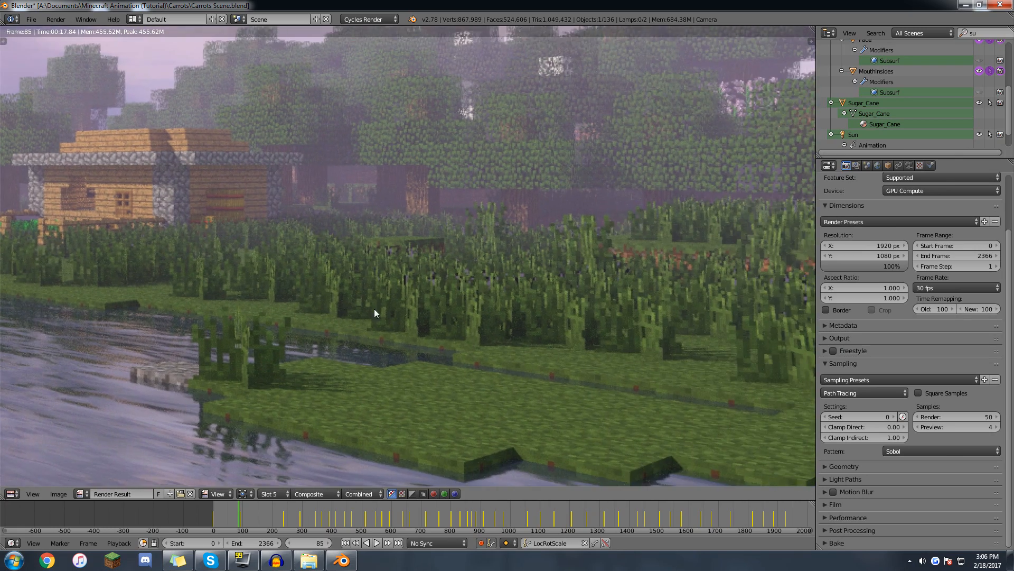
{"action": "scroll", "coordinate": [524, 325], "scroll_direction": "up", "scroll_amount": 2}
{"action": "scroll", "coordinate": [509, 321], "scroll_direction": "up", "scroll_amount": 2}
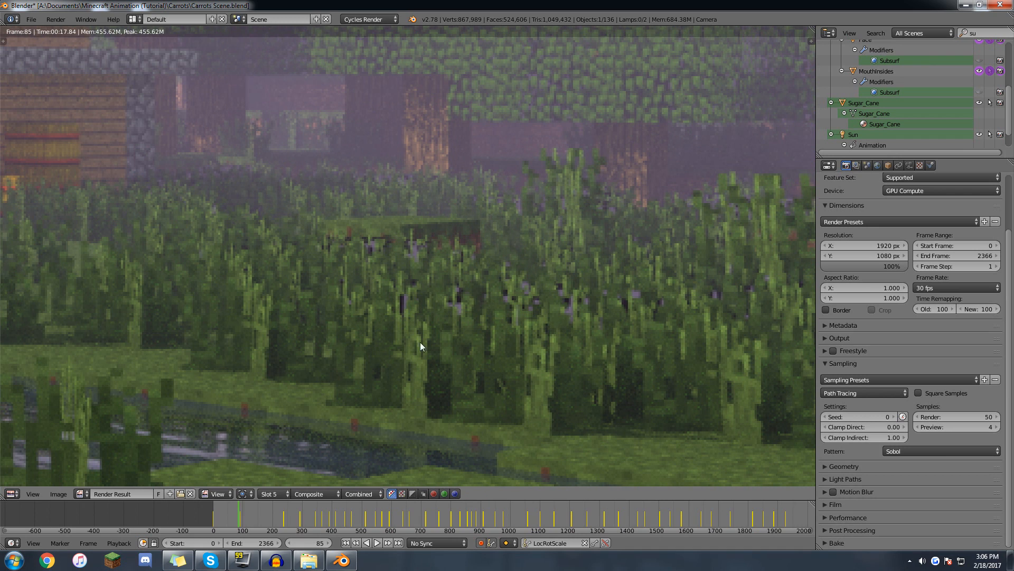
{"action": "scroll", "coordinate": [476, 300], "scroll_direction": "down", "scroll_amount": 2}
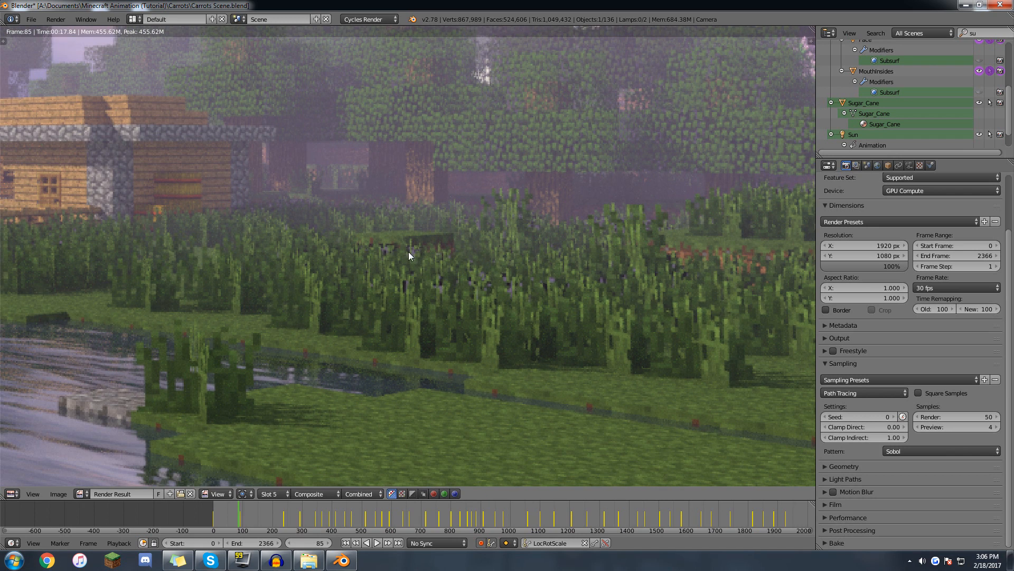
{"action": "middle_click_drag", "start_coordinate": [410, 255], "coordinate": [443, 252]}
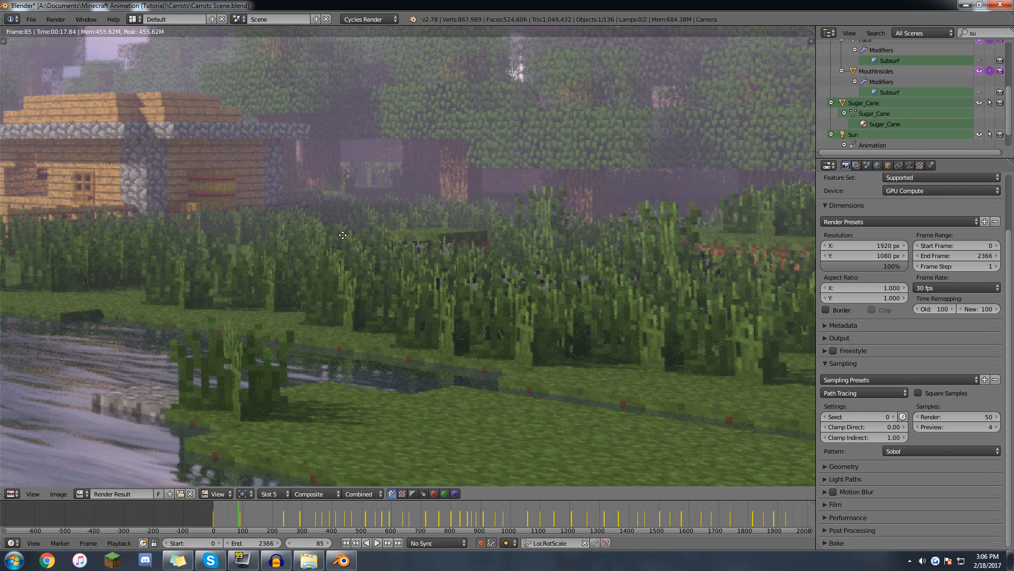
Examine the grass, trees and stone bank across the river from the house in the rendered image.
{"action": "middle_click_drag", "start_coordinate": [297, 236], "coordinate": [581, 233]}
{"action": "middle_click_drag", "start_coordinate": [286, 218], "coordinate": [588, 230]}
{"action": "middle_click_drag", "start_coordinate": [242, 200], "coordinate": [521, 221]}
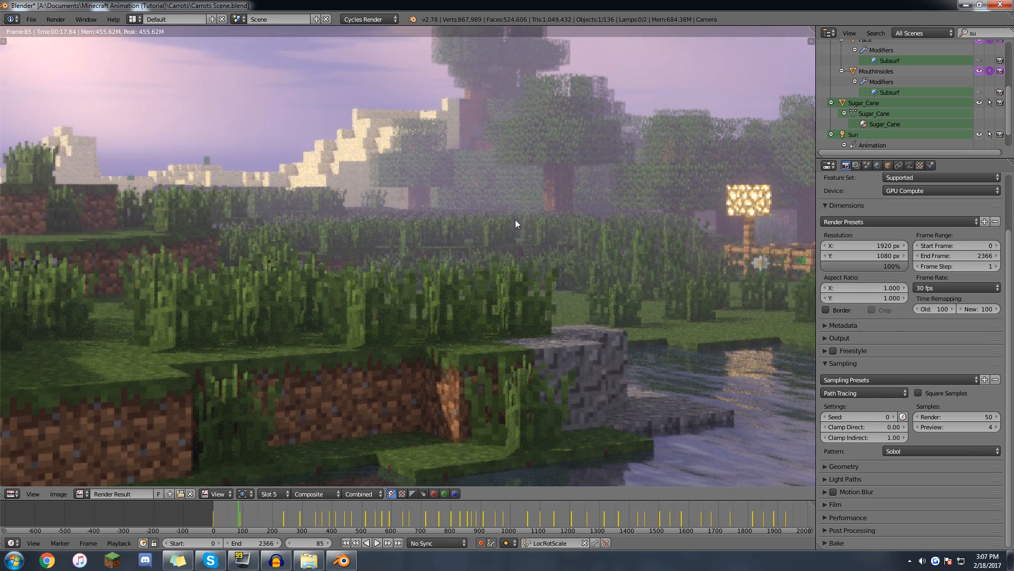
{"action": "scroll", "coordinate": [441, 220], "scroll_direction": "up", "scroll_amount": 2}
{"action": "scroll", "coordinate": [281, 233], "scroll_direction": "down", "scroll_amount": 3}
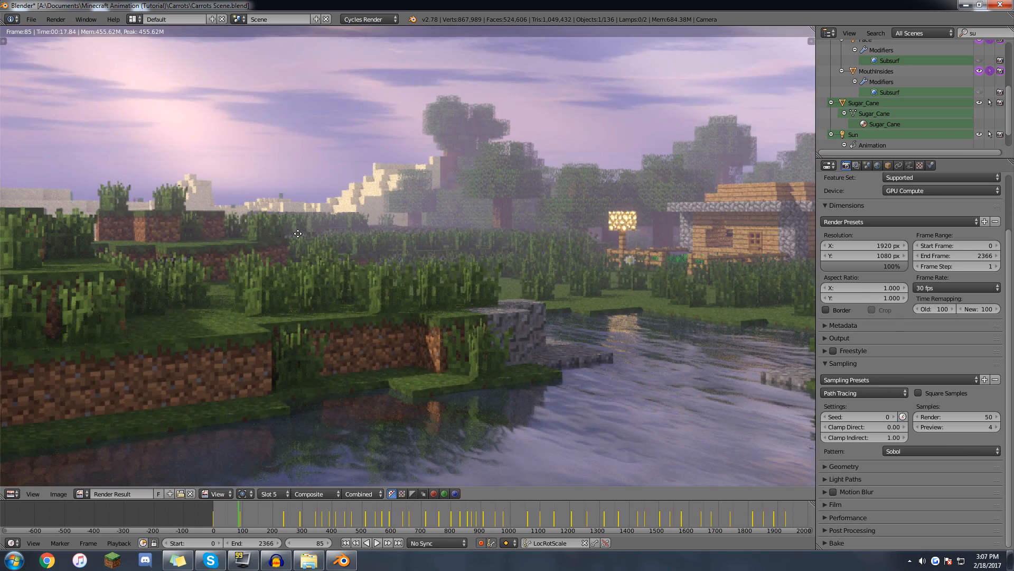
{"action": "middle_click_drag", "start_coordinate": [280, 236], "coordinate": [482, 217]}
{"action": "scroll", "coordinate": [482, 217], "scroll_direction": "down", "scroll_amount": 3}
Switch to the empty render slot 6 and expand the Light Paths settings.
{"action": "key", "text": "6"}
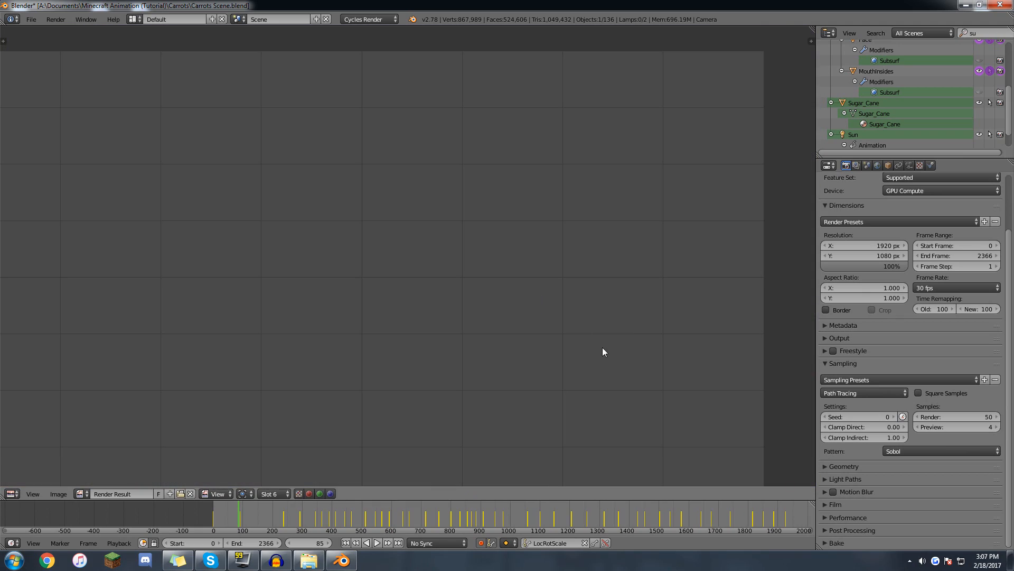
{"action": "left_click", "coordinate": [828, 479]}
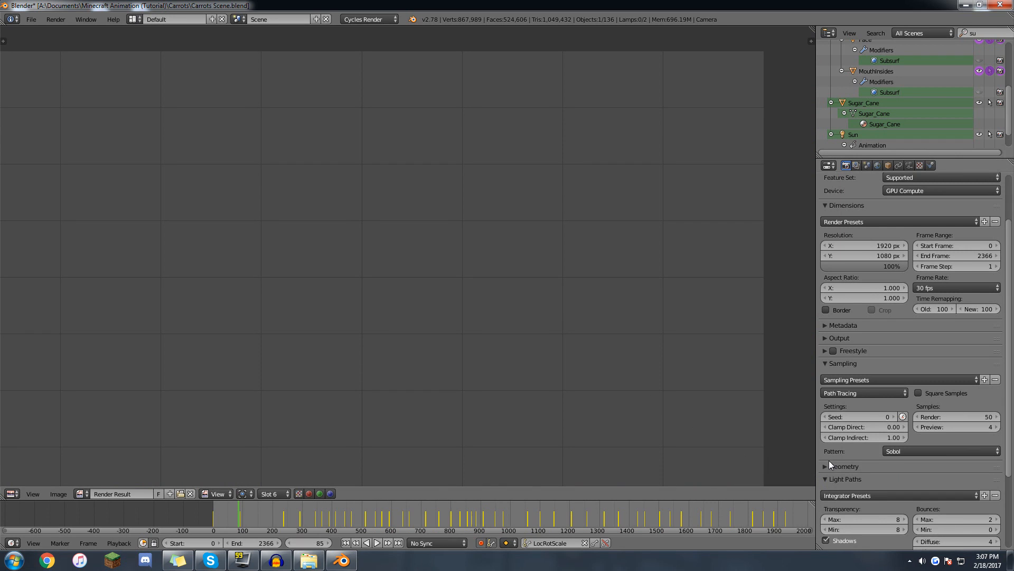
{"action": "scroll", "coordinate": [841, 442], "scroll_direction": "down", "scroll_amount": 3}
{"action": "scroll", "coordinate": [841, 442], "scroll_direction": "down", "scroll_amount": 1}
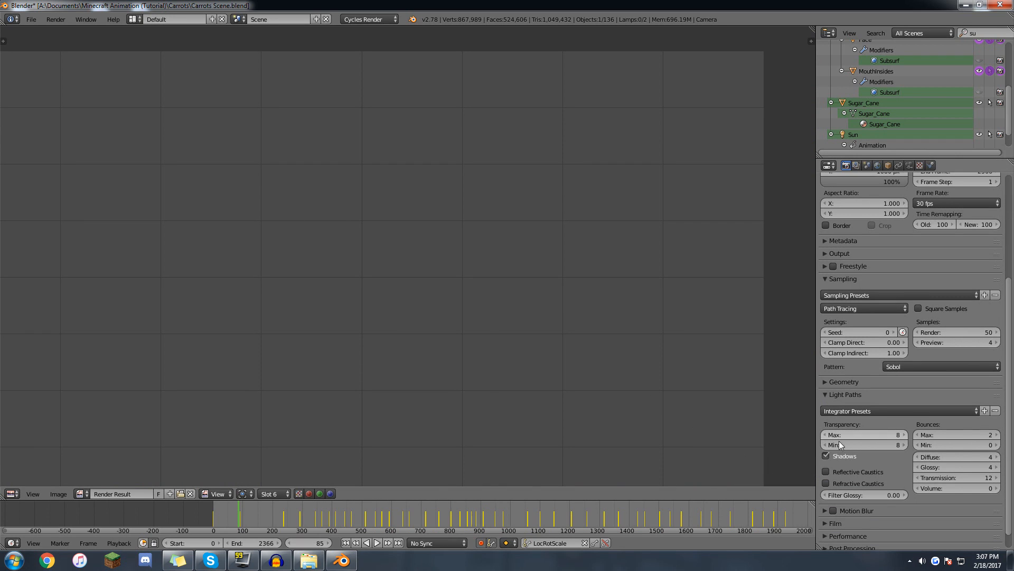
{"action": "key", "text": "F12"}
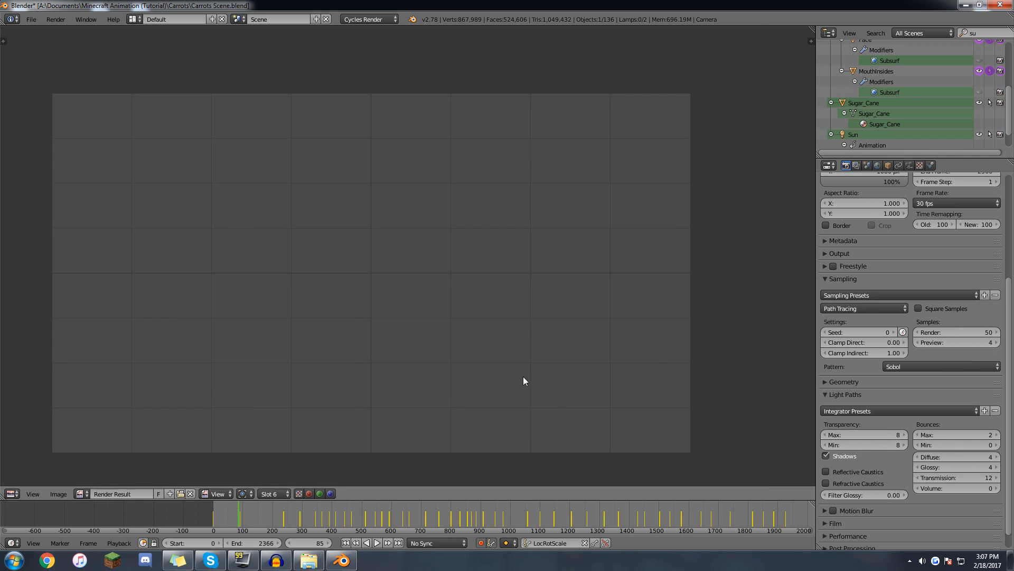
{"action": "middle_click_drag", "start_coordinate": [493, 365], "coordinate": [488, 362]}
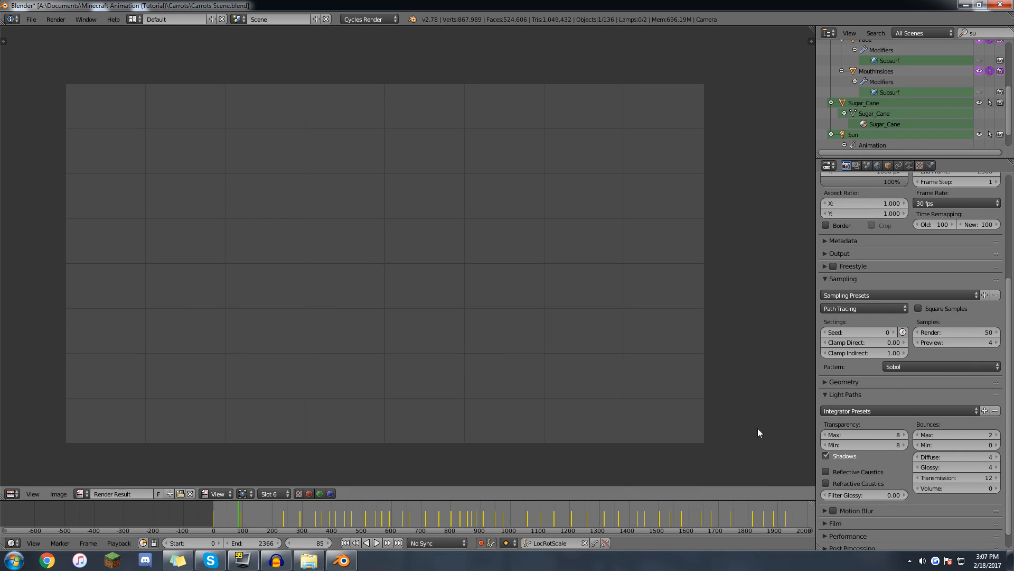
Set both the maximum and minimum transparency bounces to 16 and render the frame.
{"action": "left_click", "coordinate": [876, 436]}
{"action": "type", "text": "16"}
{"action": "key", "text": "Tab"}
{"action": "type", "text": "16"}
{"action": "key", "text": "Return"}
{"action": "key", "text": "F12"}
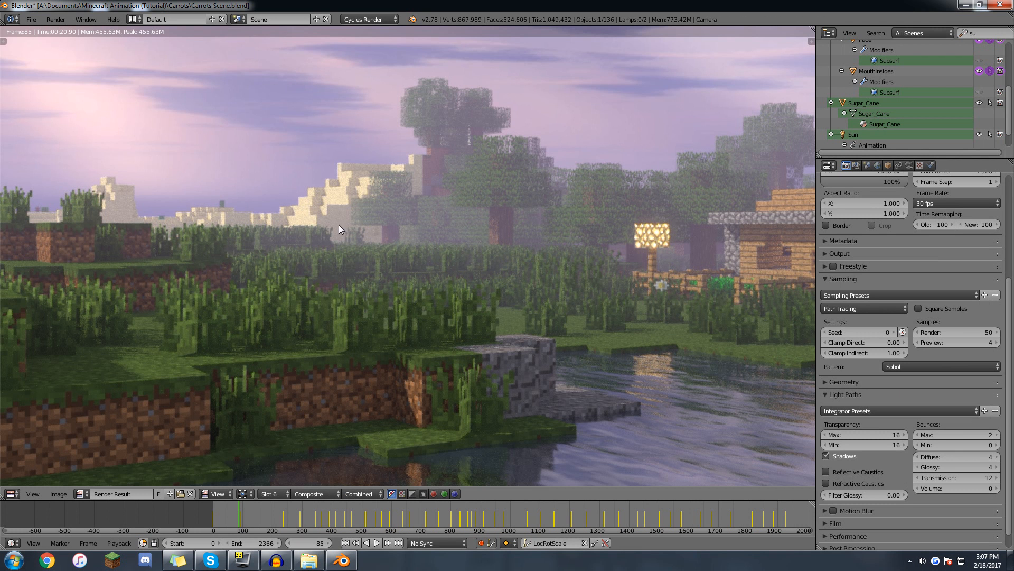
Compare the slot 5 and slot 6 renders up close on the tall grass and trees beside the river.
{"action": "scroll", "coordinate": [414, 286], "scroll_direction": "up", "scroll_amount": 1}
{"action": "left_click", "coordinate": [272, 489]}
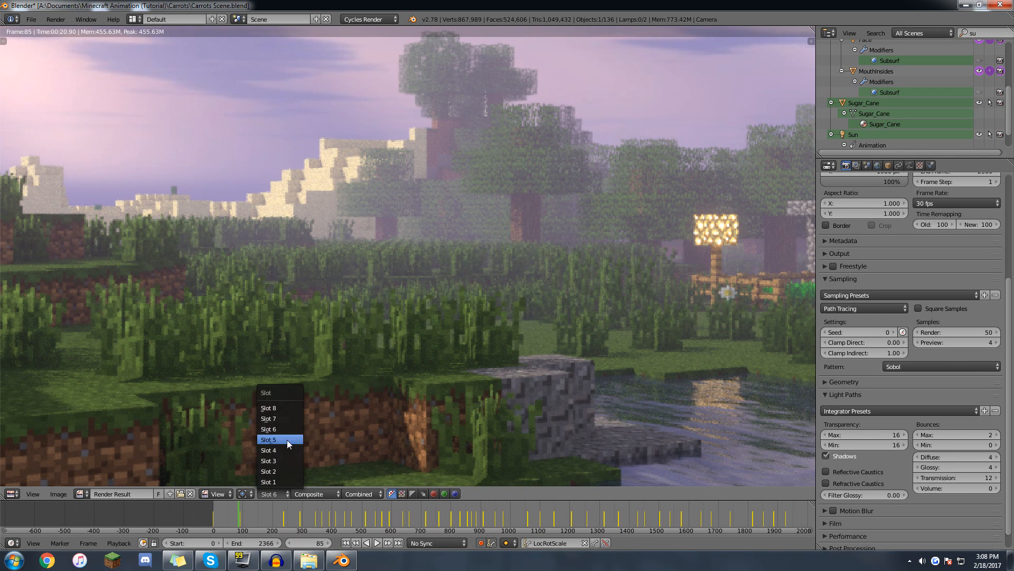
{"action": "left_click", "coordinate": [287, 440]}
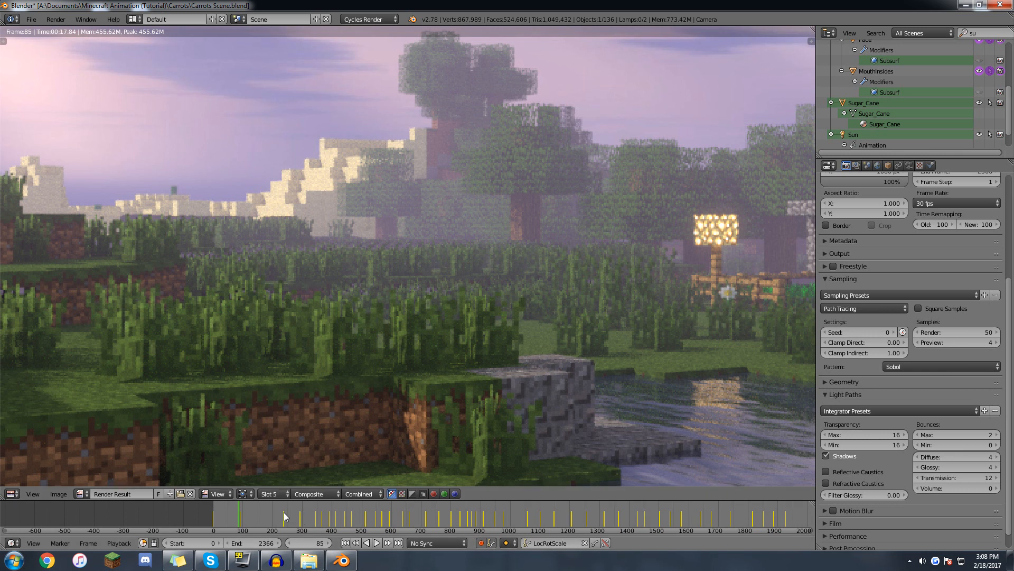
{"action": "left_click", "coordinate": [267, 493]}
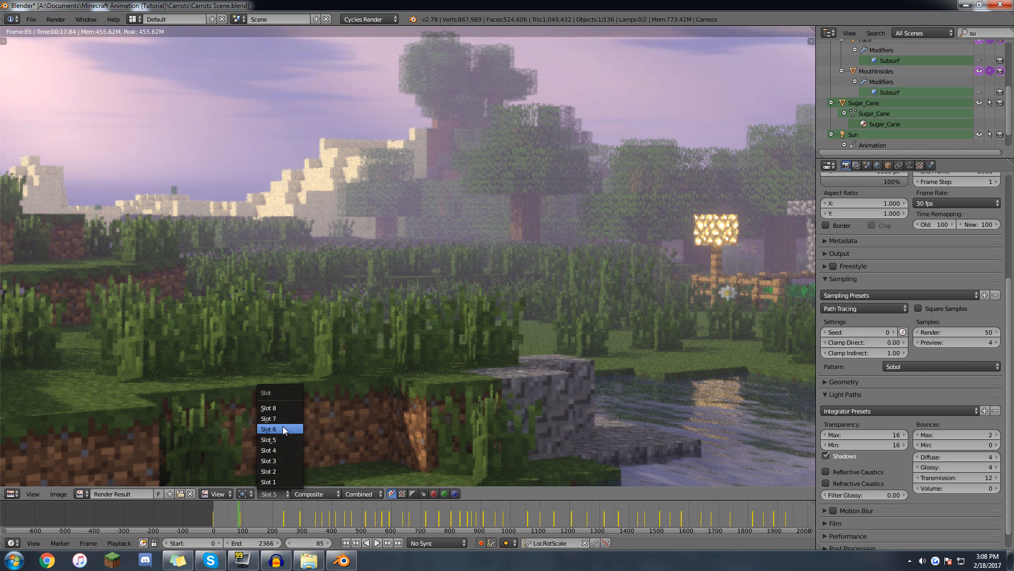
{"action": "left_click", "coordinate": [283, 427]}
{"action": "scroll", "coordinate": [429, 222], "scroll_direction": "down", "scroll_amount": 4}
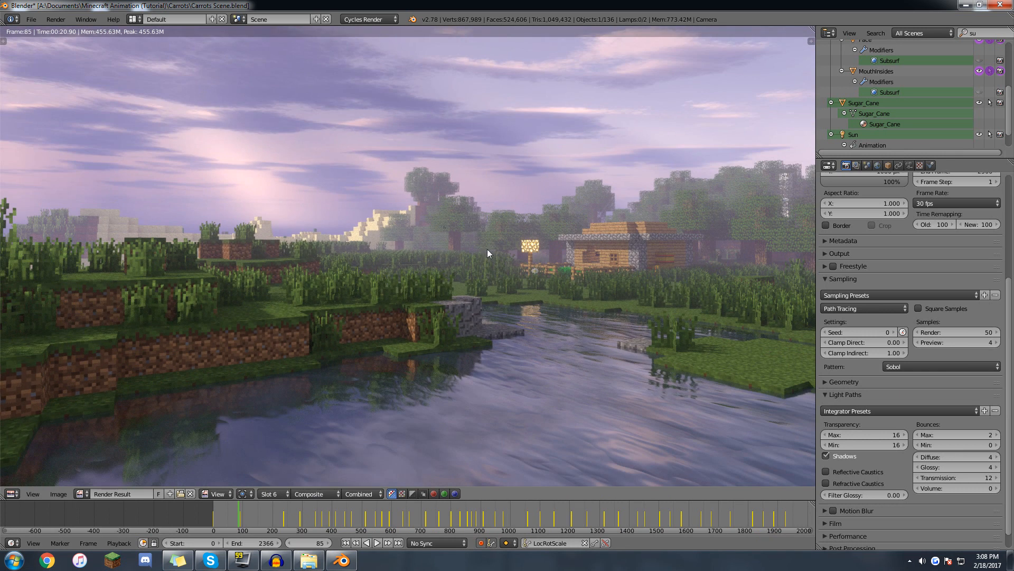
Compare the whole rendered image between slots 5 and 6, and return to the 3D view.
{"action": "left_click", "coordinate": [273, 493]}
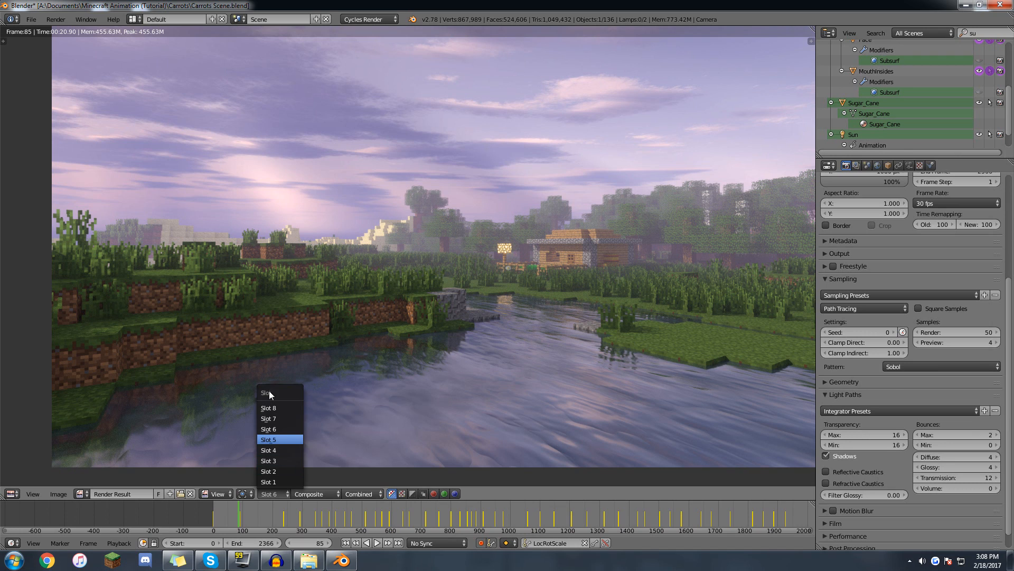
{"action": "key", "text": "Return"}
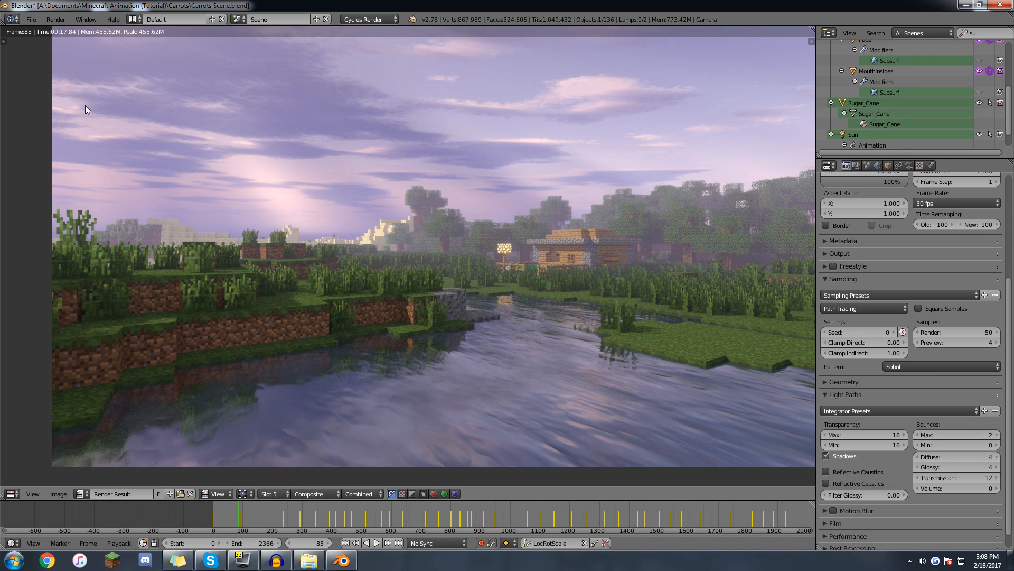
{"action": "left_click", "coordinate": [273, 493]}
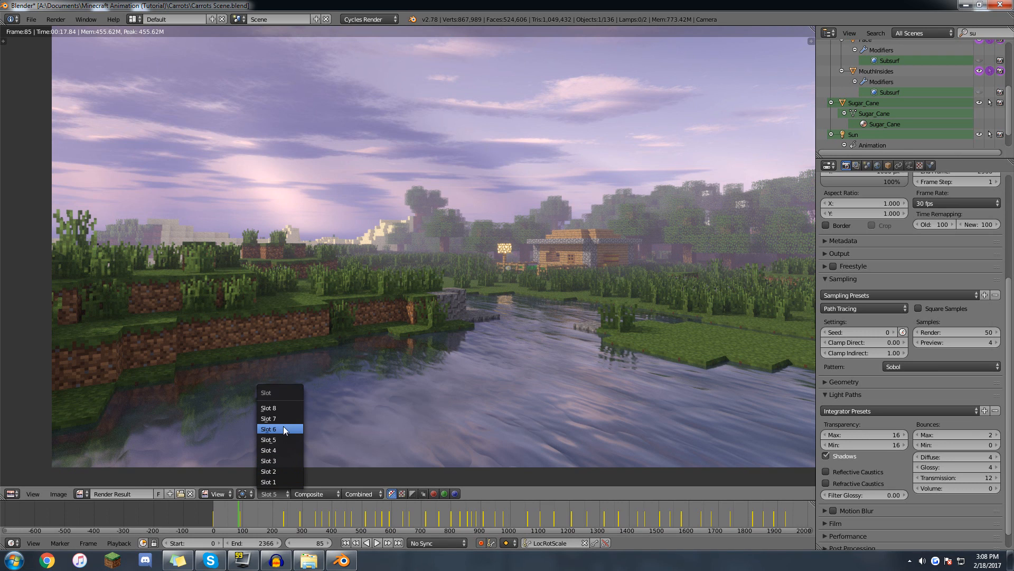
{"action": "left_click", "coordinate": [284, 429]}
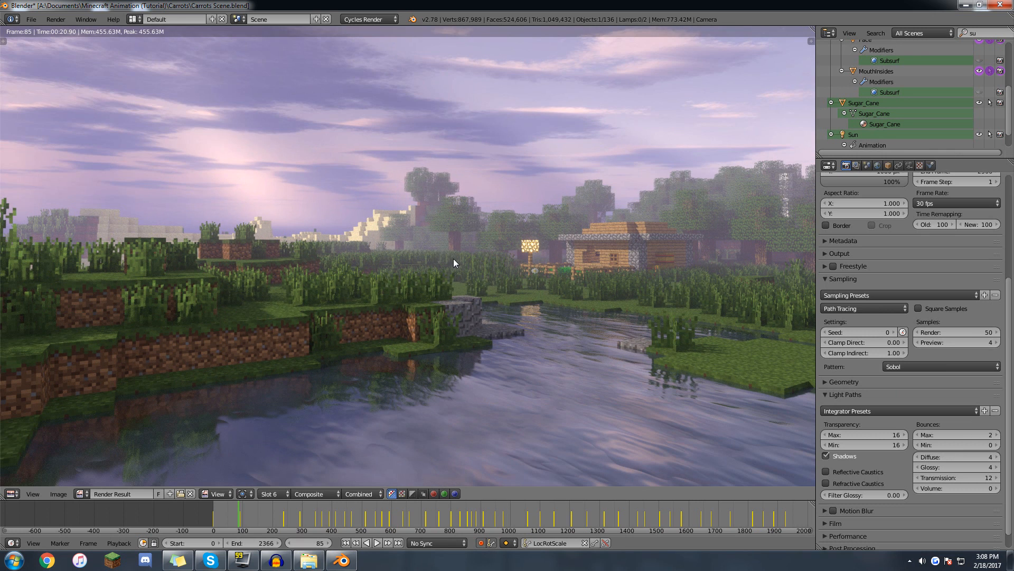
{"action": "key", "text": "Escape"}
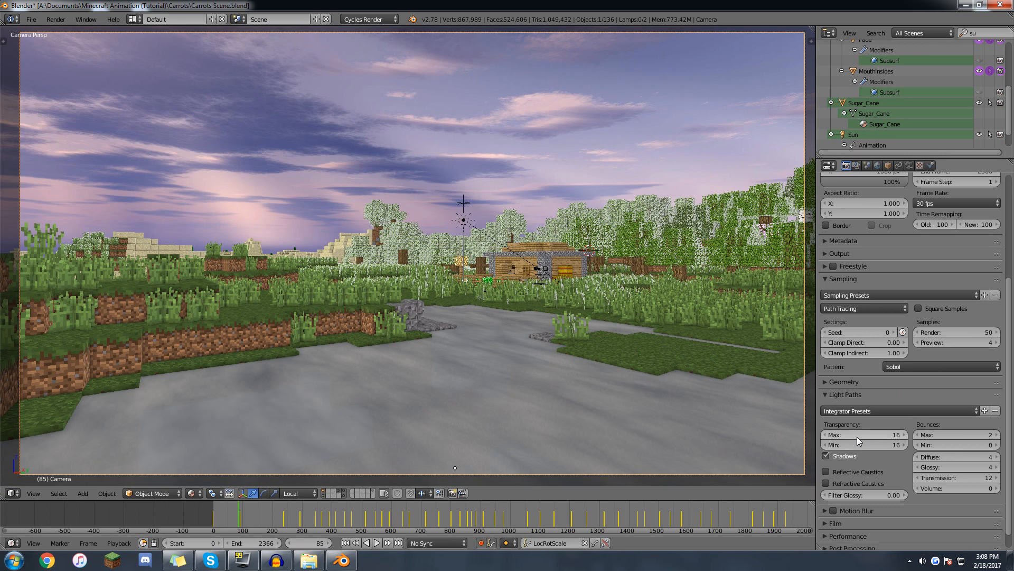
Preview the river shot around frame 90 and move to frame 350 with the character at the door.
{"action": "left_click_drag", "start_coordinate": [233, 511], "coordinate": [239, 511]}
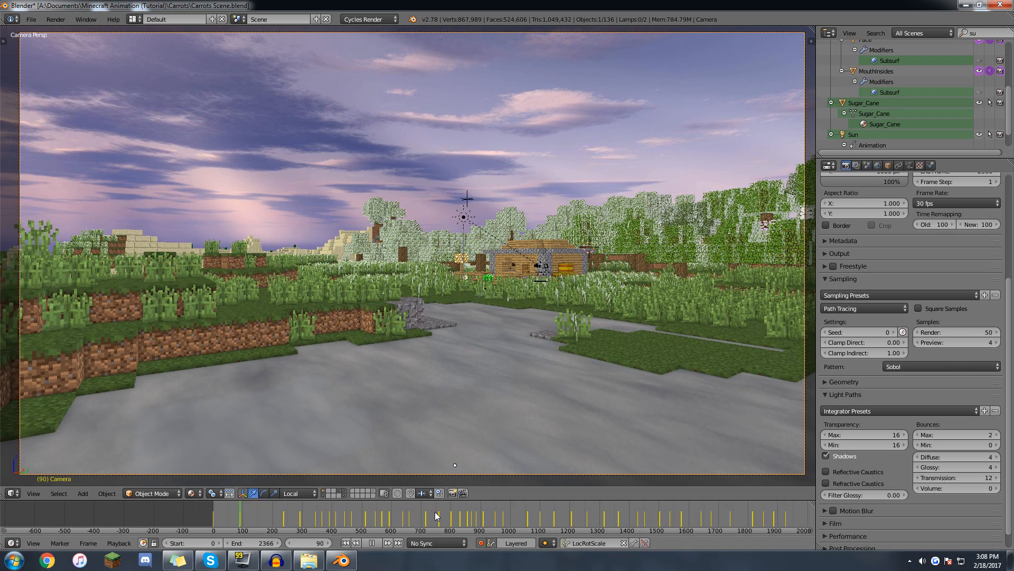
{"action": "key", "text": "alt+a"}
{"action": "right_click", "coordinate": [845, 434]}
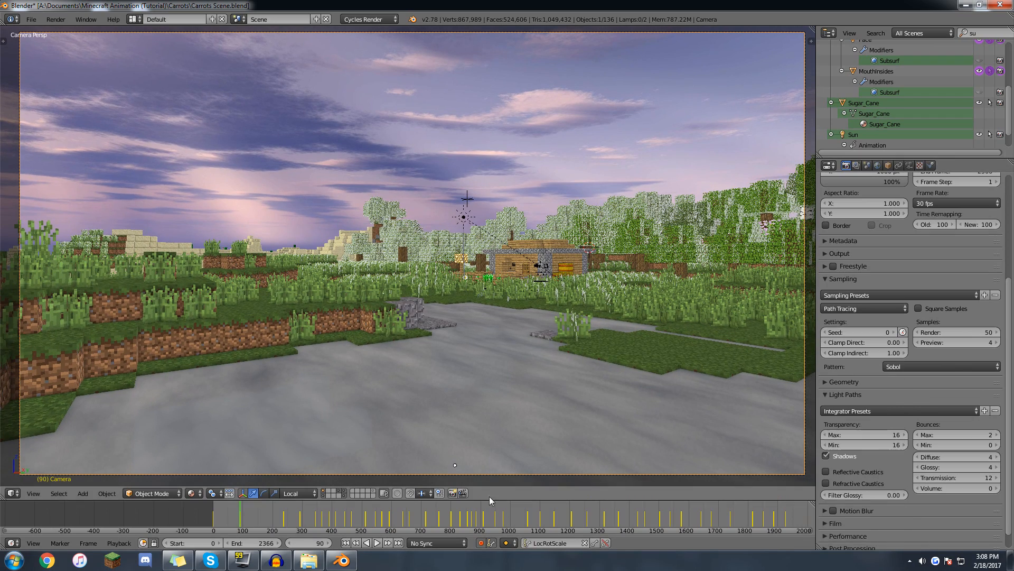
{"action": "left_click_drag", "start_coordinate": [239, 511], "coordinate": [317, 510]}
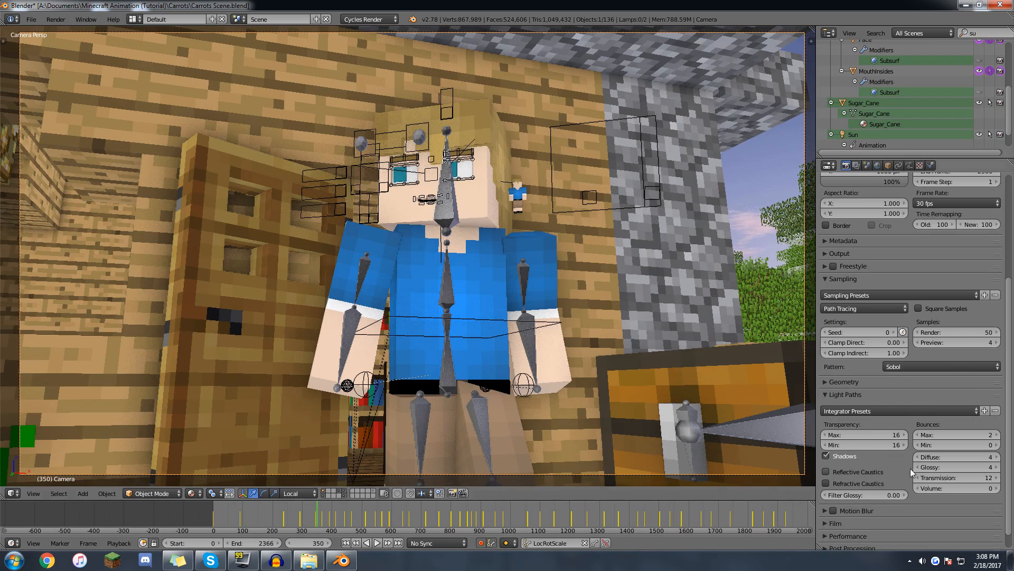
Set both the maximum and minimum transparency bounces to 12.
{"action": "left_click", "coordinate": [880, 436]}
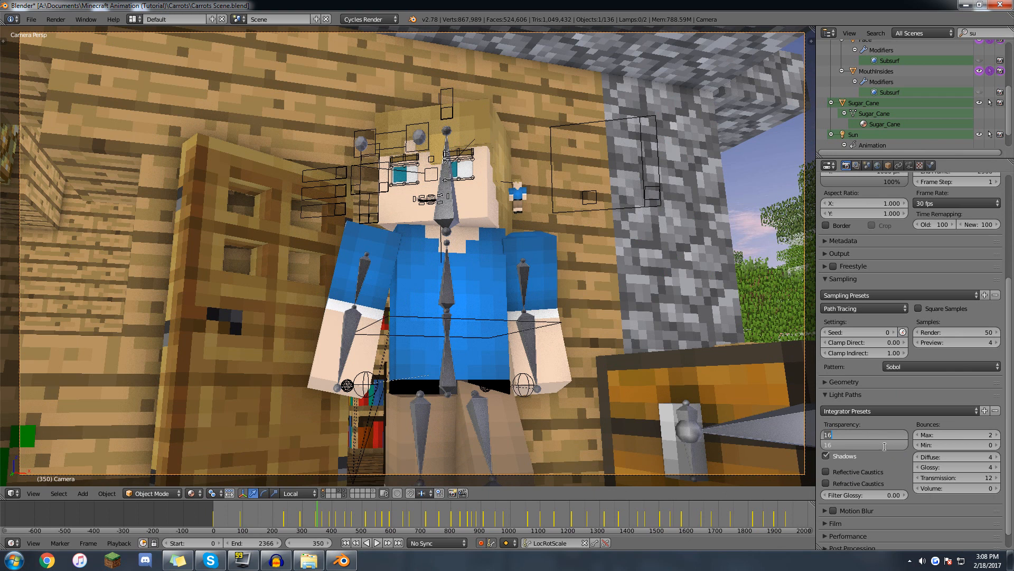
{"action": "type", "text": "12"}
{"action": "key", "text": "Return"}
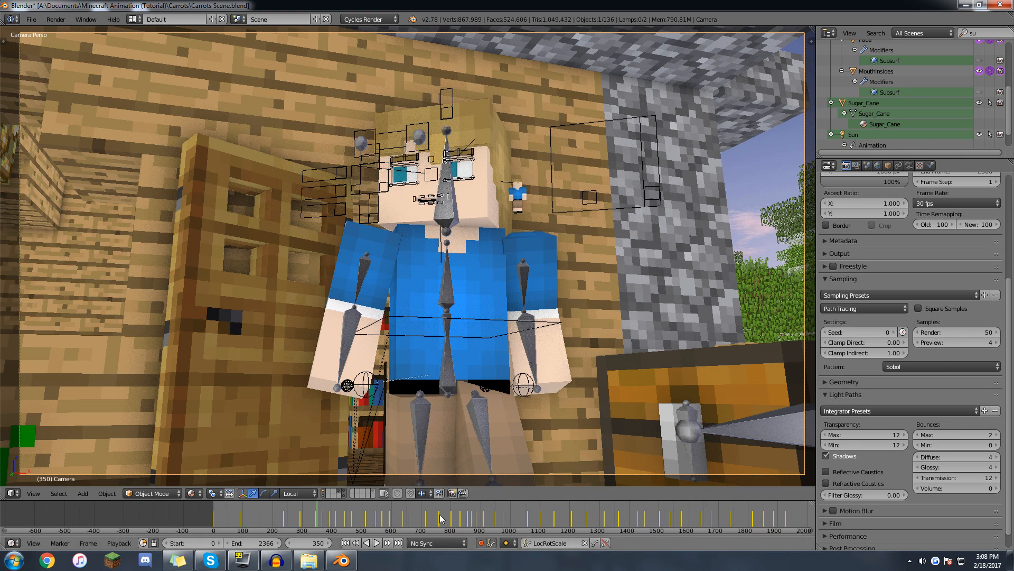
Move to frame 322 and play back the shot of the character coming out of the door.
{"action": "scroll", "coordinate": [292, 523], "scroll_direction": "up", "scroll_amount": 2}
{"action": "mouse_move", "coordinate": [268, 514]}
{"action": "left_mouse_down"}
{"action": "mouse_move", "coordinate": [250, 515]}
{"action": "mouse_move", "coordinate": [273, 514]}
{"action": "left_mouse_up"}
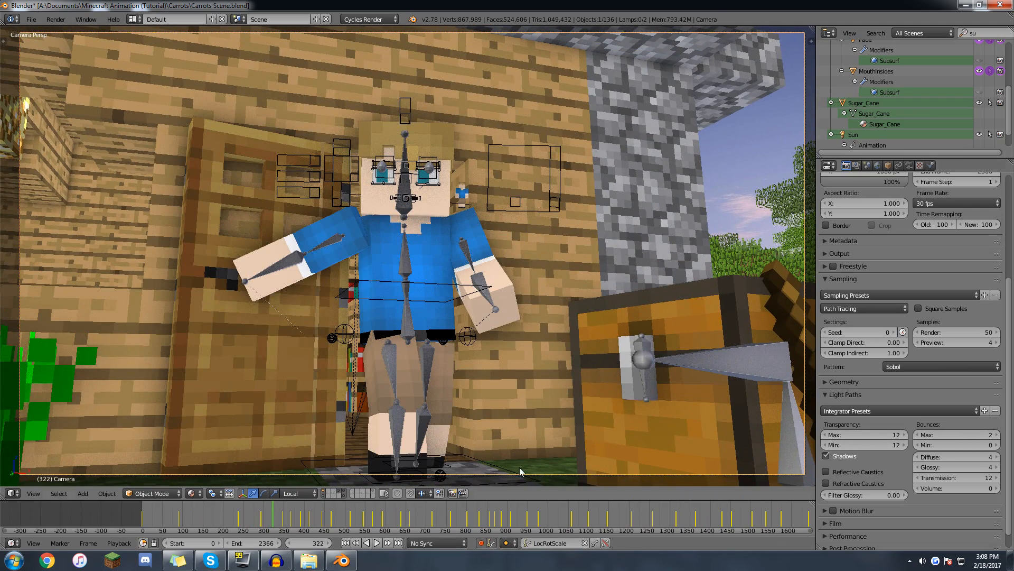
{"action": "key", "text": "alt+a"}
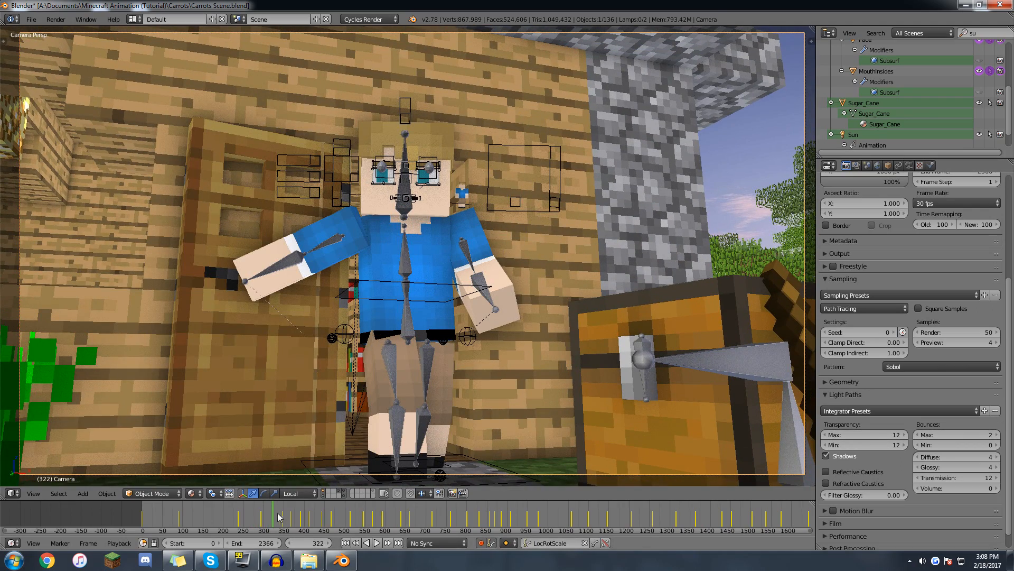
{"action": "key", "text": "alt+a"}
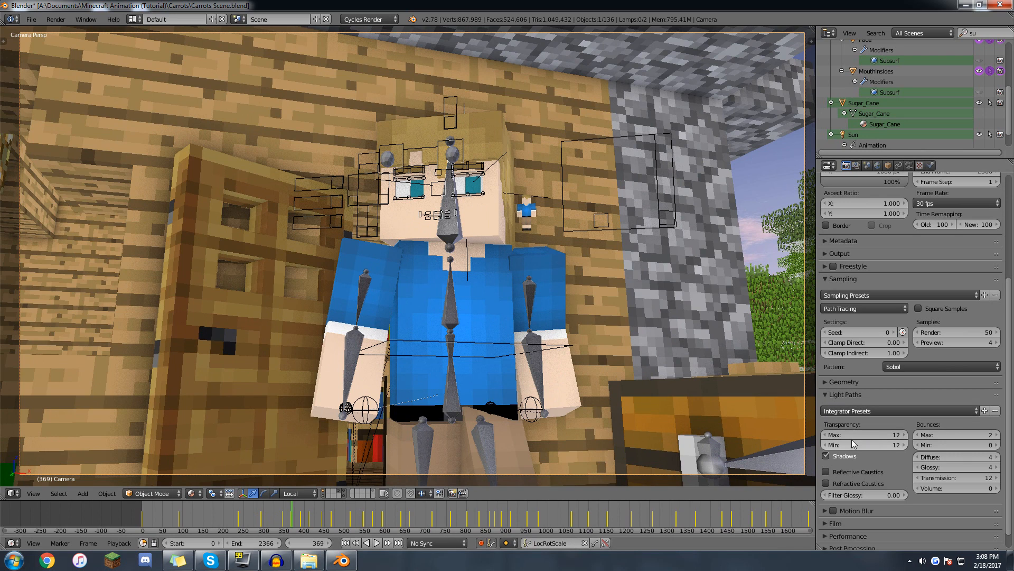
Collapse the Light Paths and Sampling settings.
{"action": "left_click", "coordinate": [838, 397]}
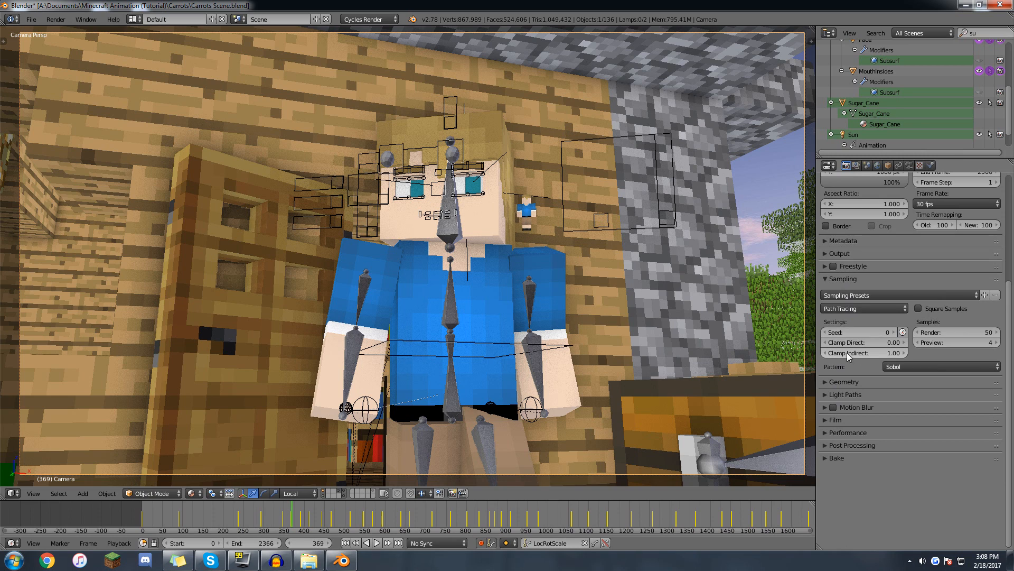
{"action": "left_click", "coordinate": [829, 281]}
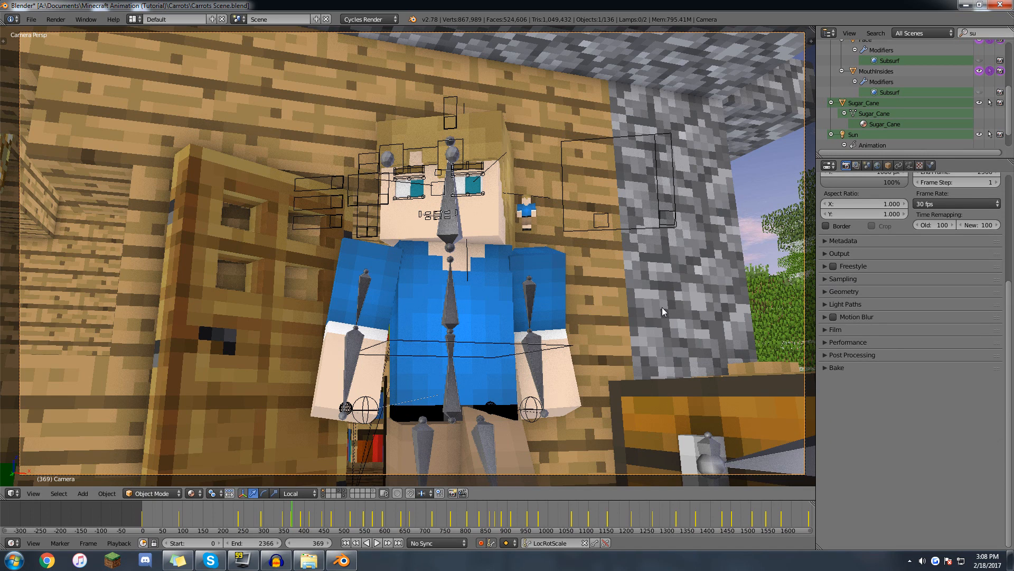
Play the animation from near its start to review the opening shots.
{"action": "middle_click_drag", "start_coordinate": [416, 509], "coordinate": [315, 511]}
{"action": "left_click", "coordinate": [50, 514]}
{"action": "key", "text": "alt+a"}
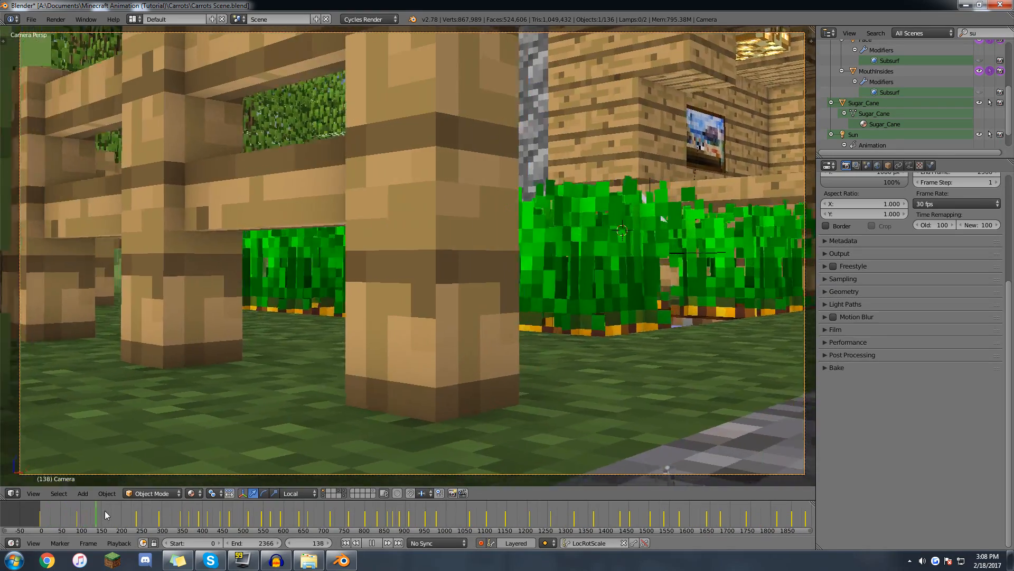
Return to frame 80 and bring up the rendered image in slot 6.
{"action": "left_click_drag", "start_coordinate": [105, 511], "coordinate": [74, 514]}
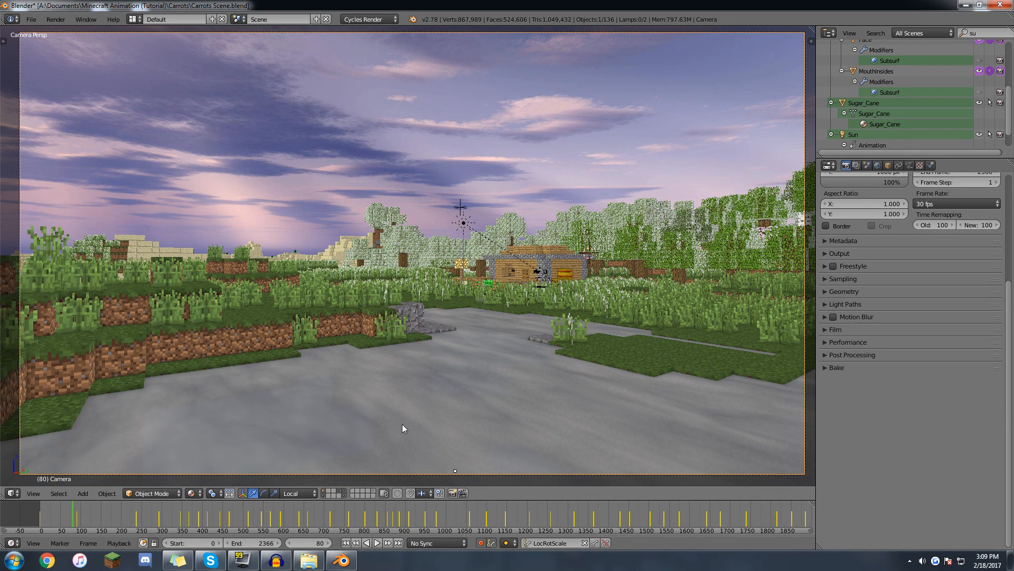
{"action": "key", "text": "F11"}
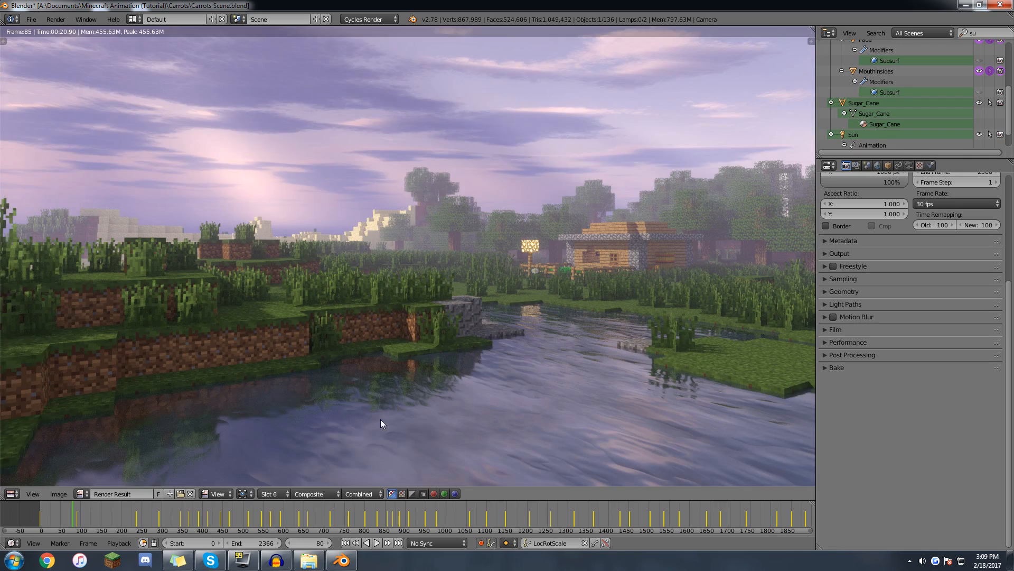
Examine the grass field, the carrot farm and the front of the house from outside the camera view.
{"action": "scroll", "coordinate": [531, 278], "scroll_direction": "up", "scroll_amount": 1}
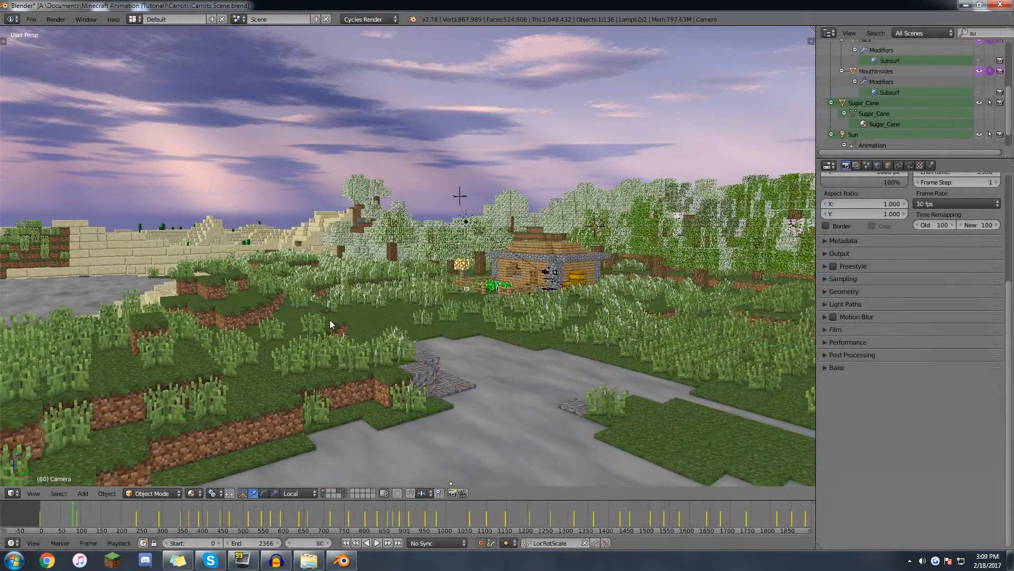
{"action": "scroll", "coordinate": [338, 328], "scroll_direction": "up", "scroll_amount": 4}
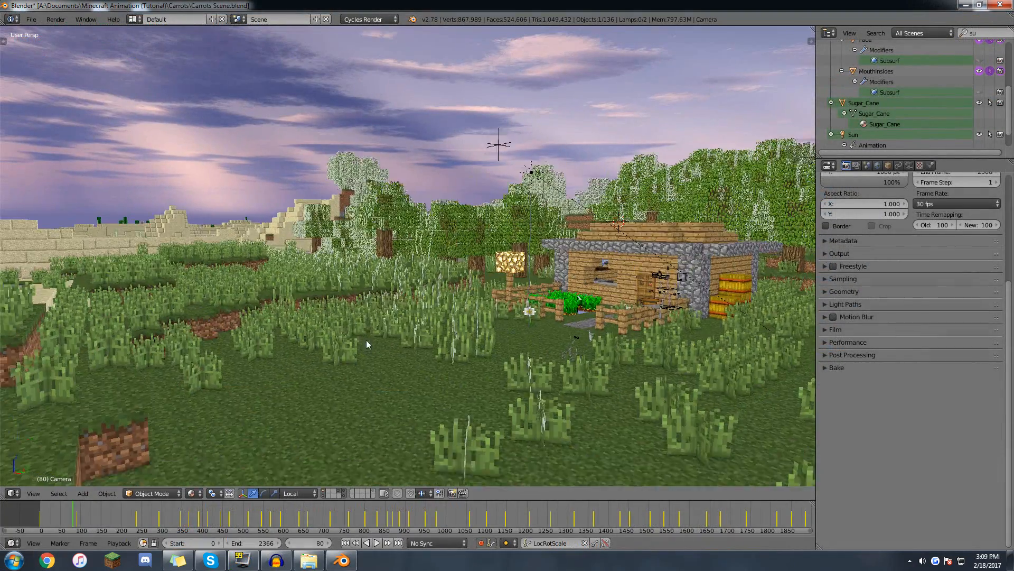
{"action": "left_click_drag", "start_coordinate": [84, 512], "coordinate": [169, 526]}
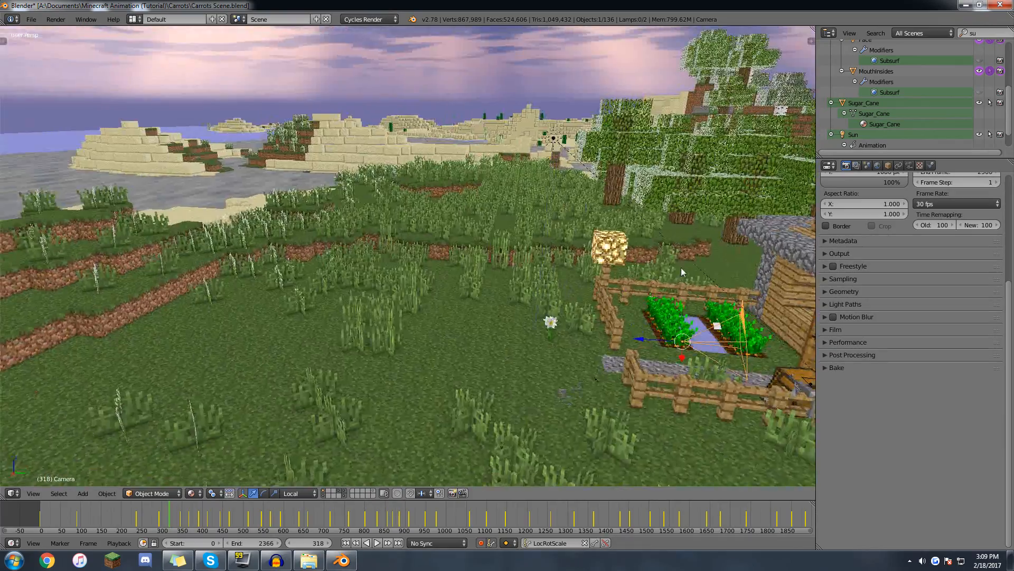
{"action": "middle_click_drag", "start_coordinate": [680, 267], "coordinate": [529, 336], "text": "shift"}
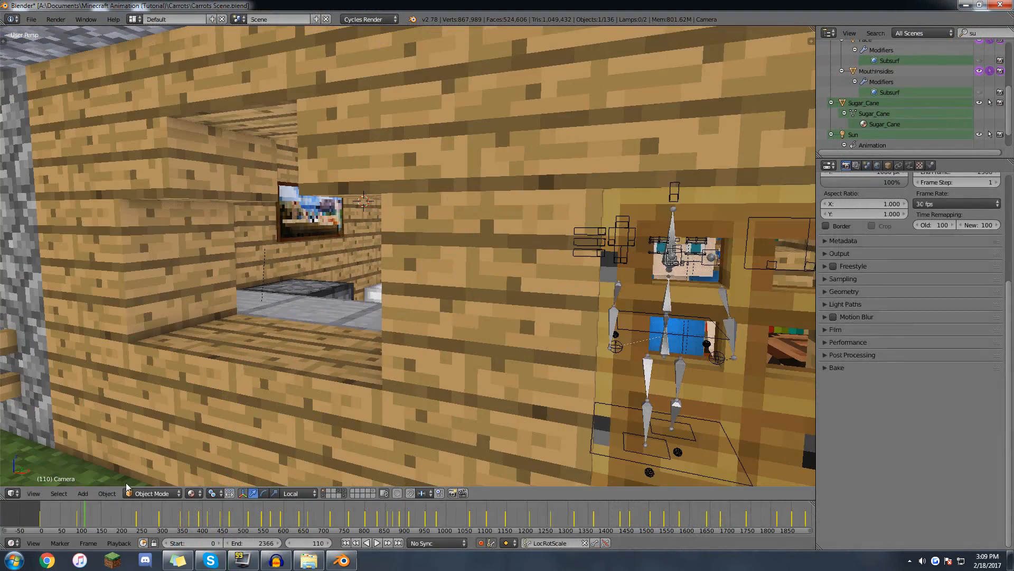
{"action": "scroll", "coordinate": [341, 421], "scroll_direction": "down", "scroll_amount": 5}
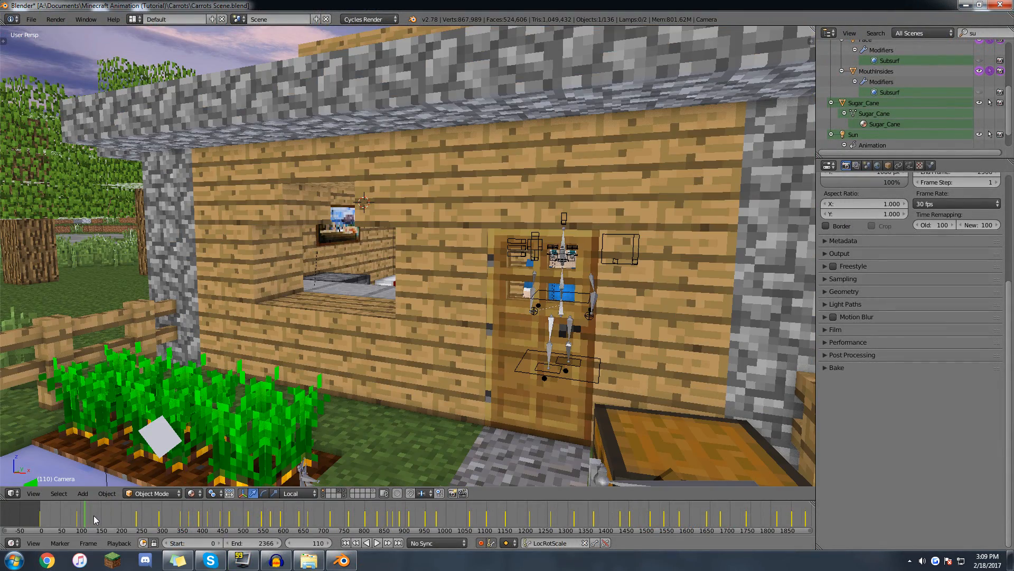
Play the animation and move to frame 427 in the carrot farm shot.
{"action": "key", "text": "alt+a"}
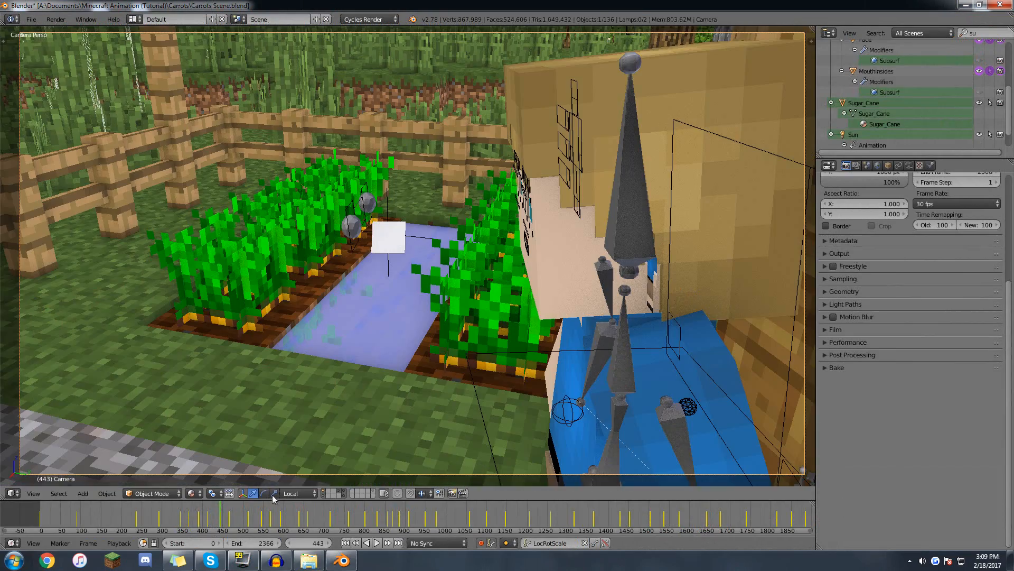
{"action": "left_click_drag", "start_coordinate": [222, 520], "coordinate": [214, 520]}
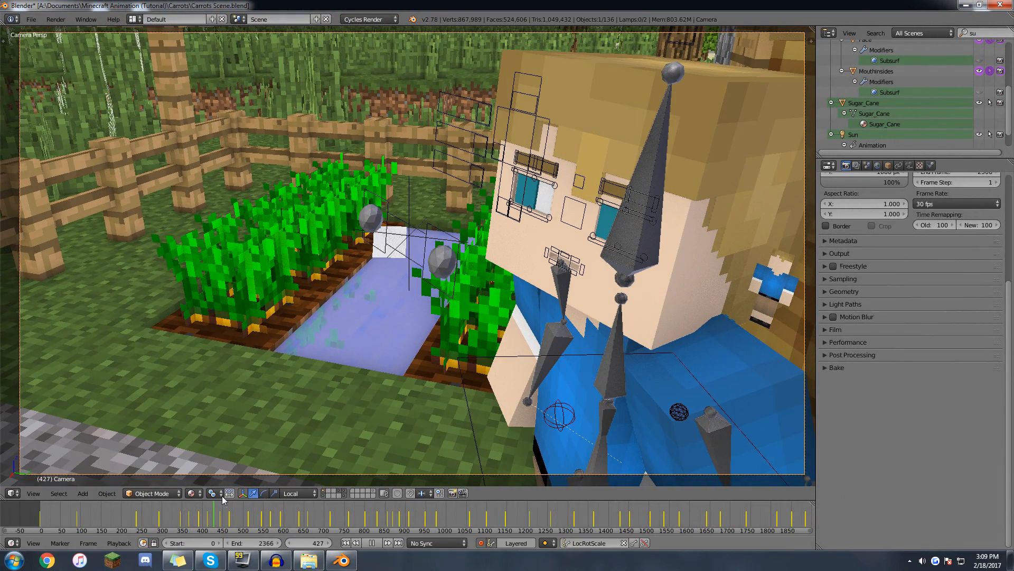
Select the camera focus object and render frame 403 at a resolution of 1280 × 720 px.
{"action": "right_click", "coordinate": [410, 192]}
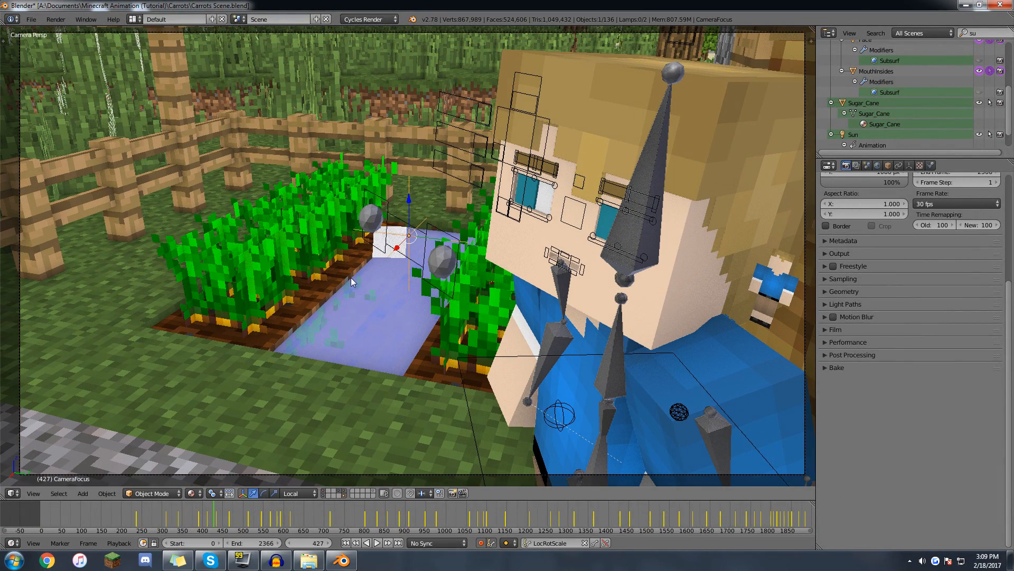
{"action": "scroll", "coordinate": [884, 412], "scroll_direction": "up", "scroll_amount": 5}
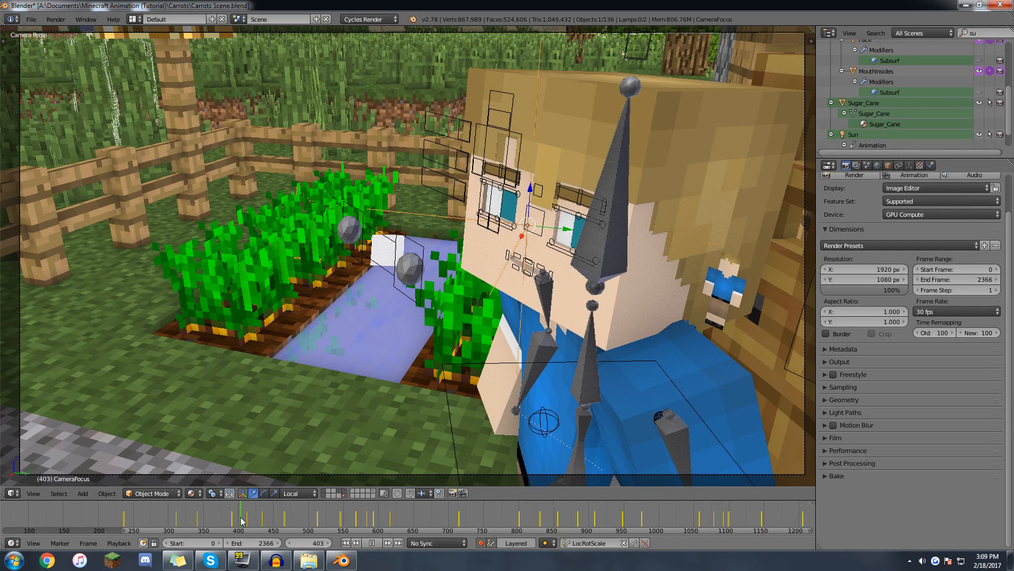
{"action": "key", "text": "alt+a"}
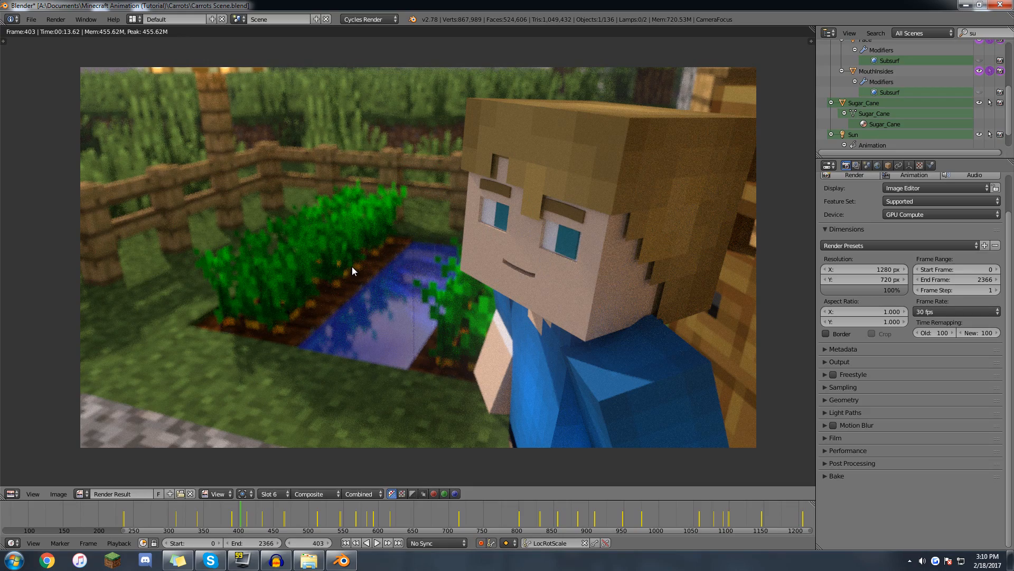
Play back the animation through the camera from the doorway shot around frame 320 to the hoe beside the chest.
{"action": "left_click_drag", "start_coordinate": [115, 514], "coordinate": [189, 521]}
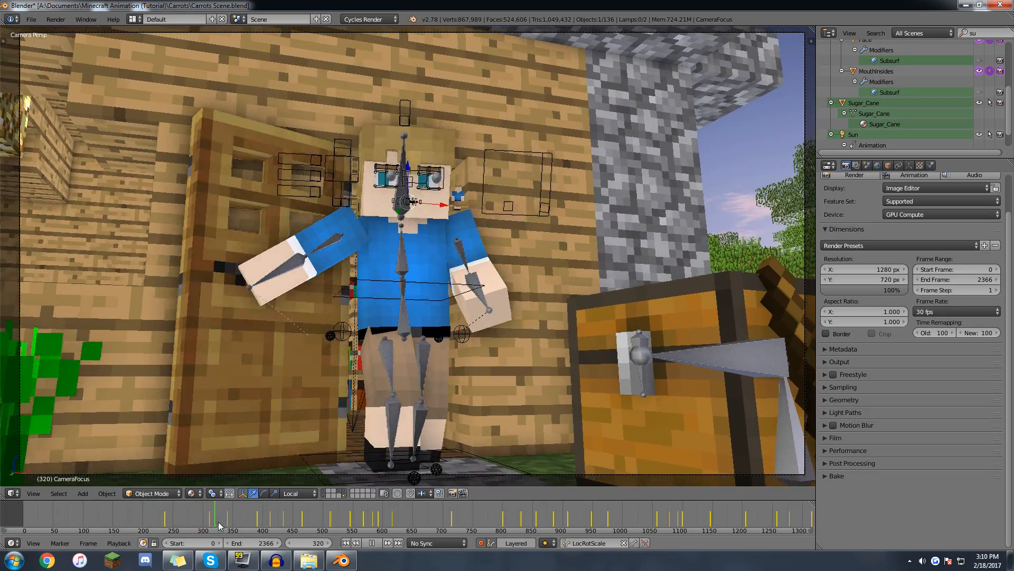
{"action": "key", "text": "alt+a"}
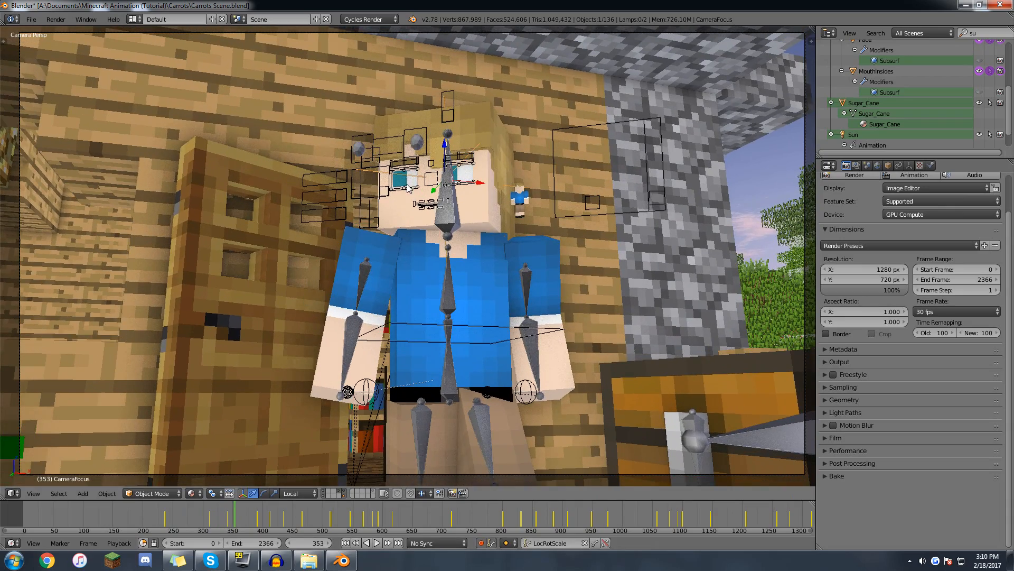
{"action": "key", "text": "alt+a"}
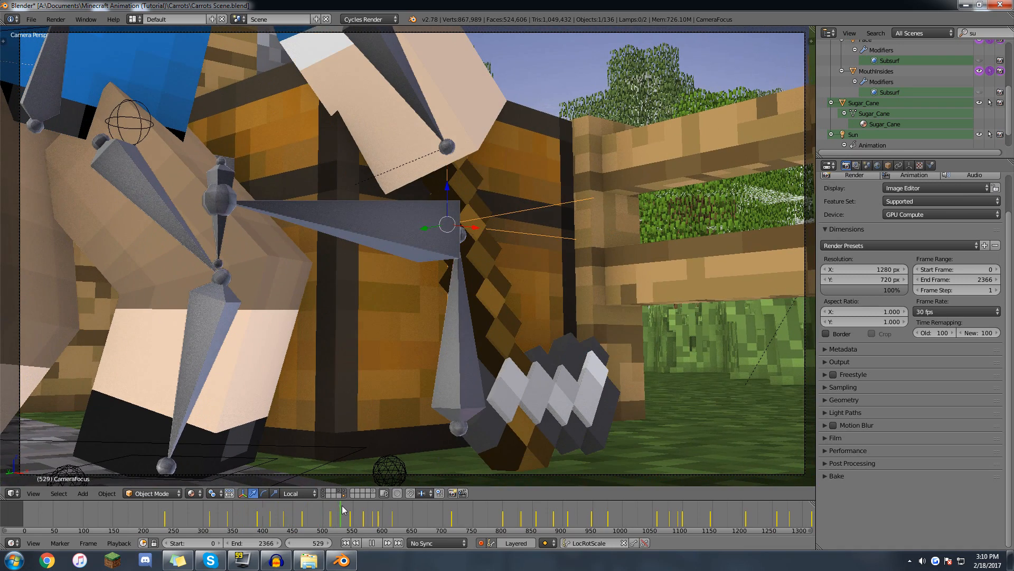
Stop the playback at the hoe beside the chest and select each of the two iron hoe objects around frame 527.
{"action": "key", "text": "alt+a"}
{"action": "right_click", "coordinate": [511, 360]}
{"action": "key", "text": "shift+alt+a"}
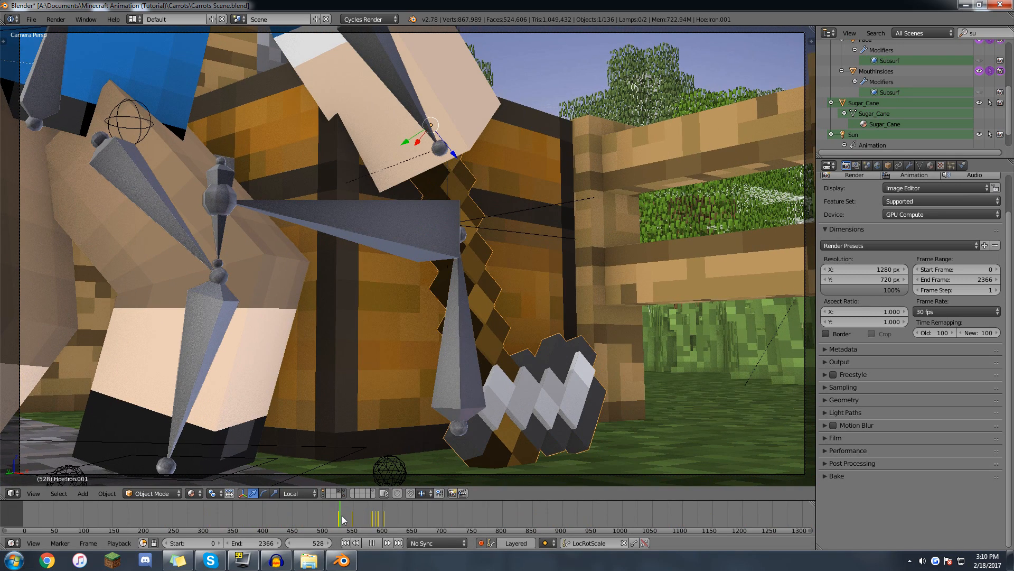
{"action": "key", "text": "Left"}
{"action": "key", "text": "Left"}
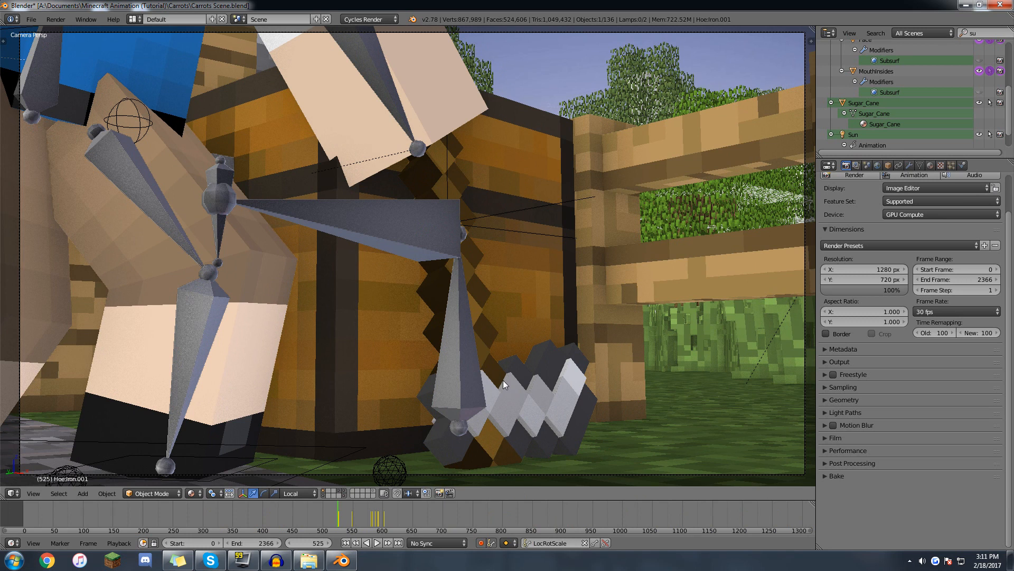
{"action": "right_click", "coordinate": [516, 341]}
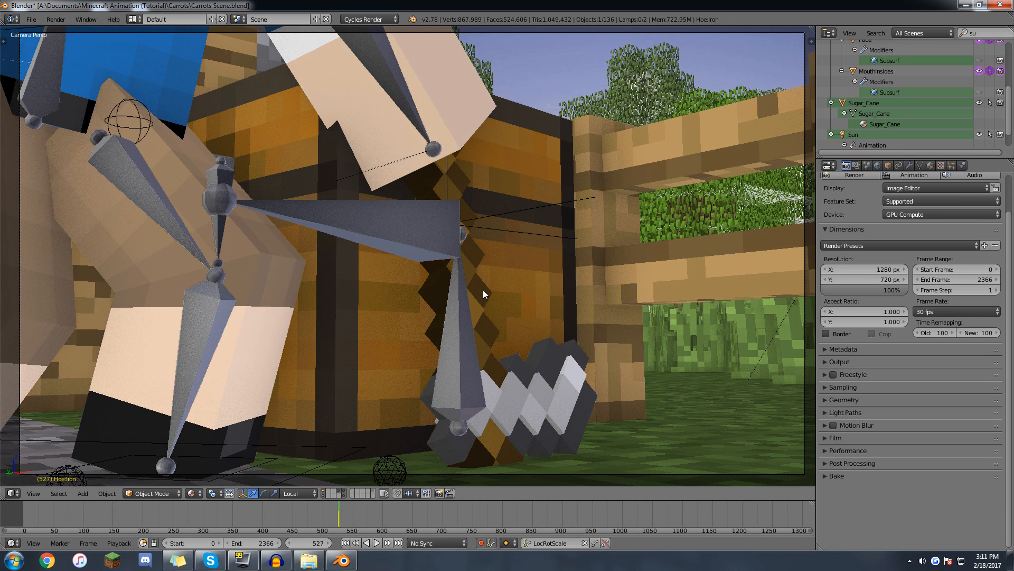
{"action": "right_click", "coordinate": [460, 227]}
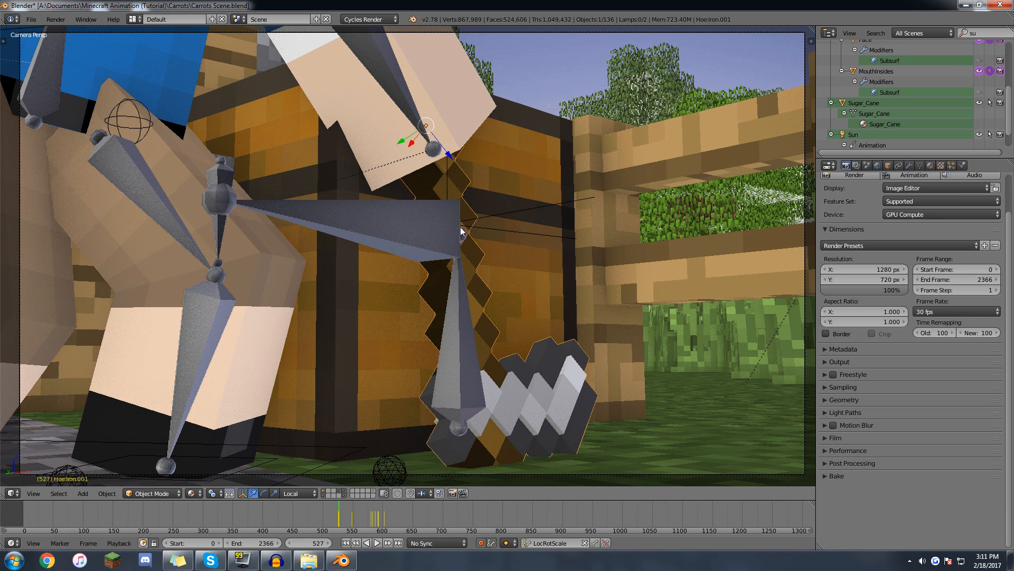
Step the animation forward frame by frame from frame 527 through the hoe pick-up beside the chest.
{"action": "key", "text": "Right"}
{"action": "key", "text": "Right"}
{"action": "key", "text": "Right"}
{"action": "key", "text": "Right"}
{"action": "key", "text": "Right"}
{"action": "key", "text": "Right"}
{"action": "key", "text": "Right"}
{"action": "key", "text": "Right"}
{"action": "key", "text": "Right"}
{"action": "key", "text": "Right"}
{"action": "key", "text": "Right"}
{"action": "key", "text": "Right"}
{"action": "key", "text": "Right"}
{"action": "key", "text": "Right"}
{"action": "key", "text": "Right"}
{"action": "key", "text": "Right"}
{"action": "key", "text": "Right"}
{"action": "key", "text": "Right"}
{"action": "key", "text": "Right"}
{"action": "key", "text": "Right"}
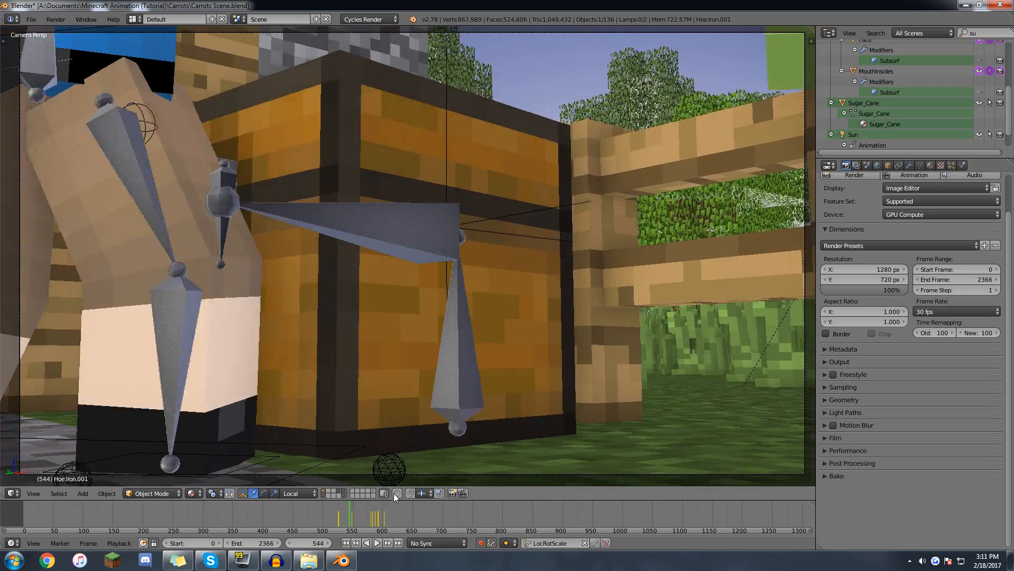
{"action": "key", "text": "Right"}
{"action": "key", "text": "Right"}
{"action": "key", "text": "Right"}
{"action": "key", "text": "Right"}
{"action": "key", "text": "Right"}
{"action": "key", "text": "Right"}
{"action": "key", "text": "Right"}
{"action": "key", "text": "Right"}
{"action": "key", "text": "Right"}
{"action": "key", "text": "Right"}
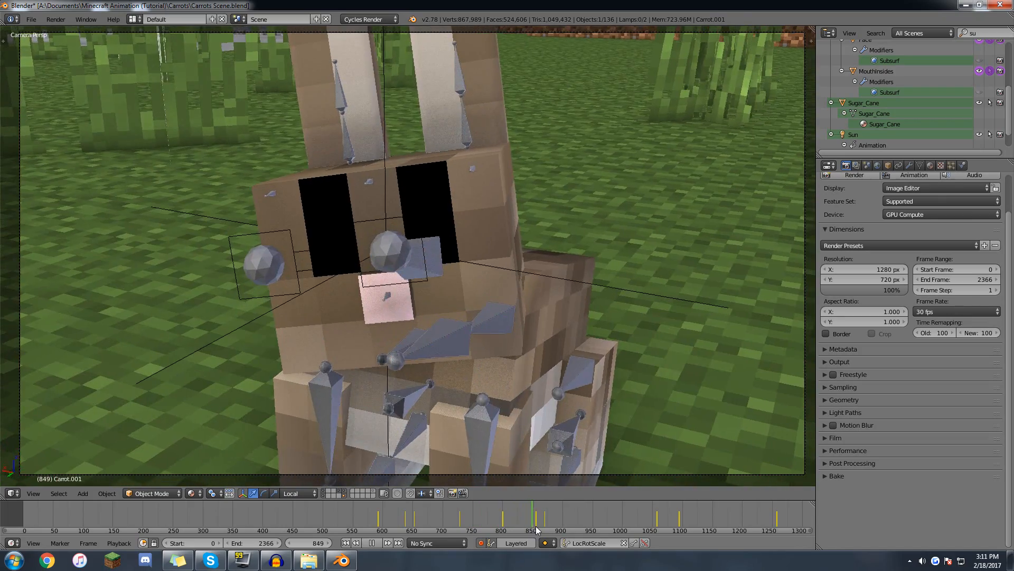
Play the animation through the camera from the rabbit and character close-ups around frame 876 to frame 1206.
{"action": "left_click", "coordinate": [556, 522]}
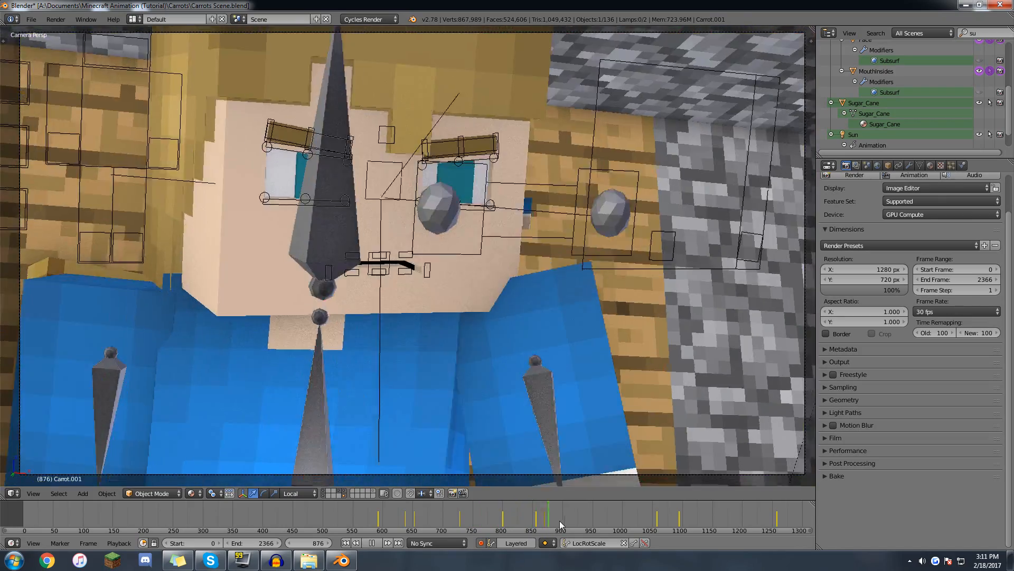
{"action": "key", "text": "alt+a"}
{"action": "scroll", "coordinate": [551, 515], "scroll_direction": "down", "scroll_amount": 2}
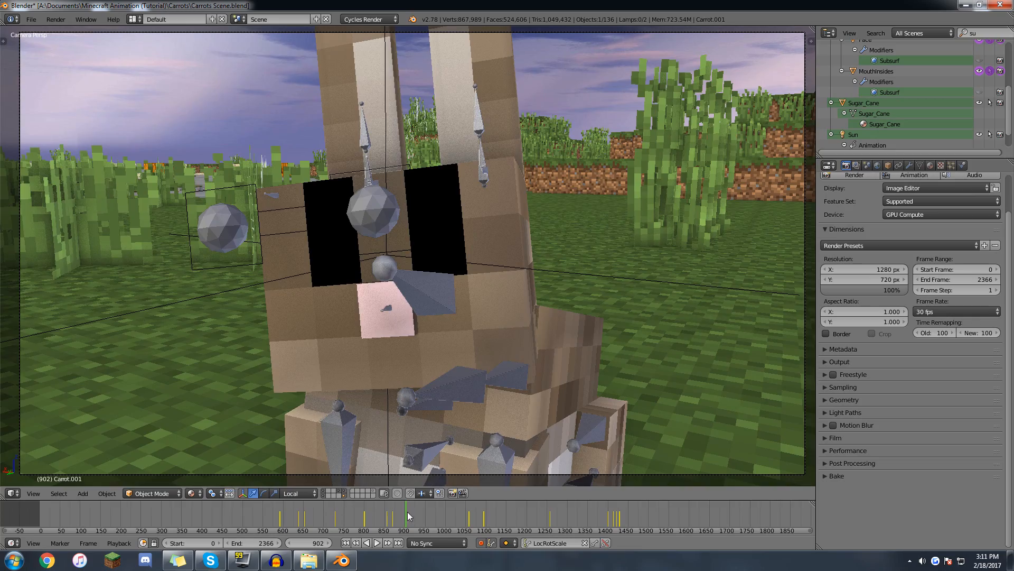
{"action": "key", "text": "alt+a"}
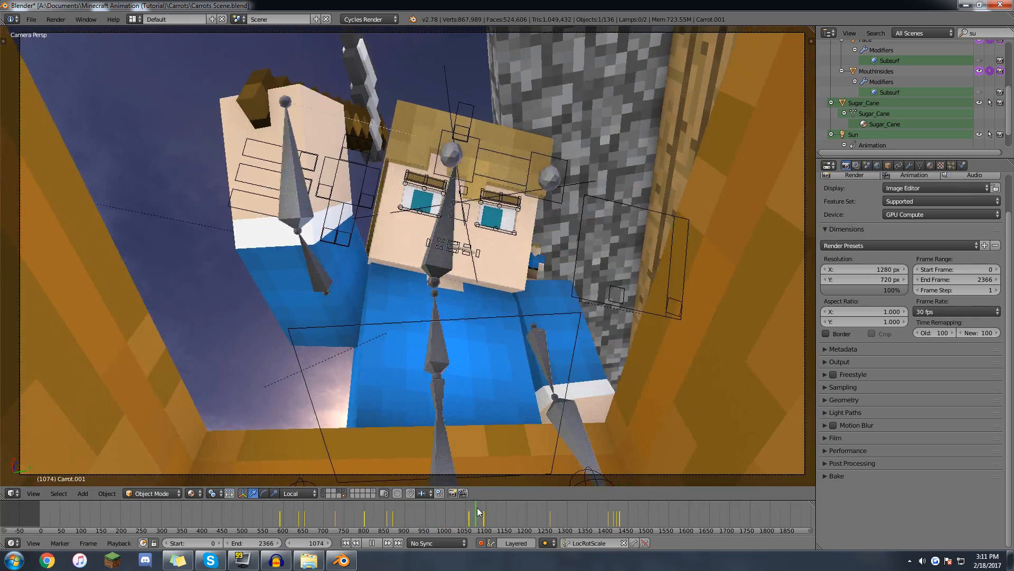
{"action": "key", "text": "alt+a"}
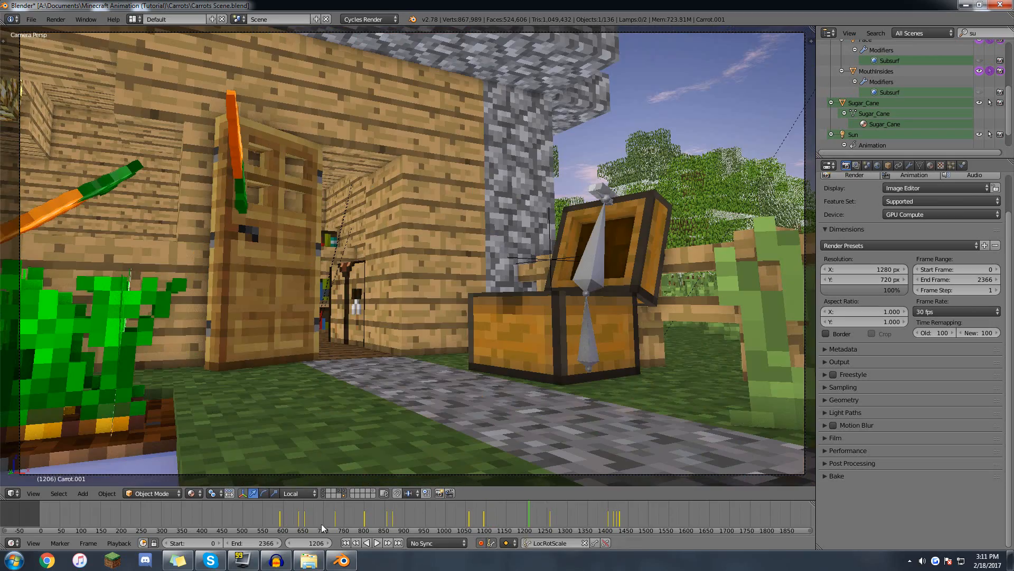
Play the shot of carrots flying into the open chest and select the carrot emitter at frame 1237.
{"action": "left_click", "coordinate": [381, 544]}
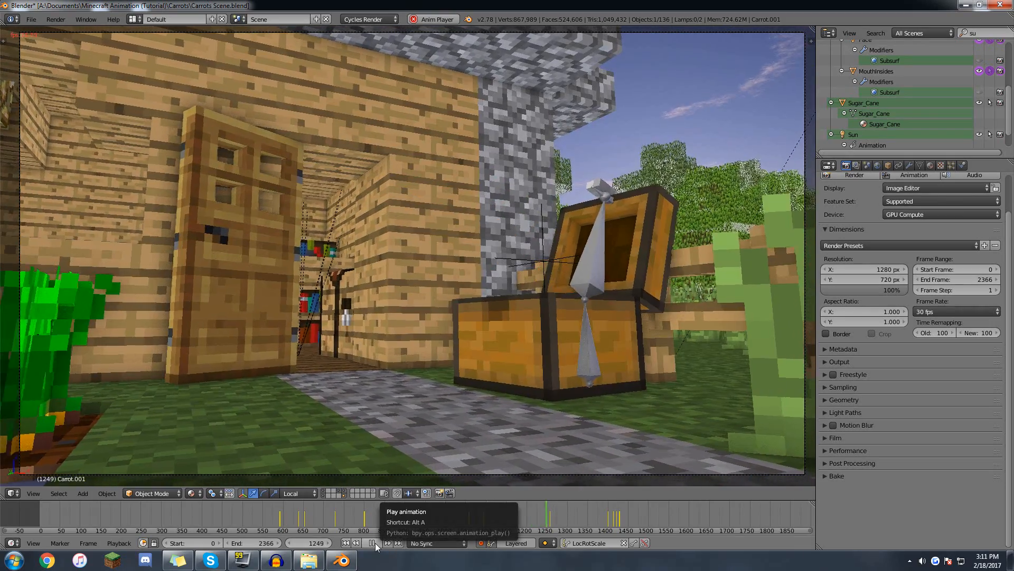
{"action": "left_click", "coordinate": [375, 543]}
{"action": "left_click", "coordinate": [539, 512]}
{"action": "key", "text": "alt+a"}
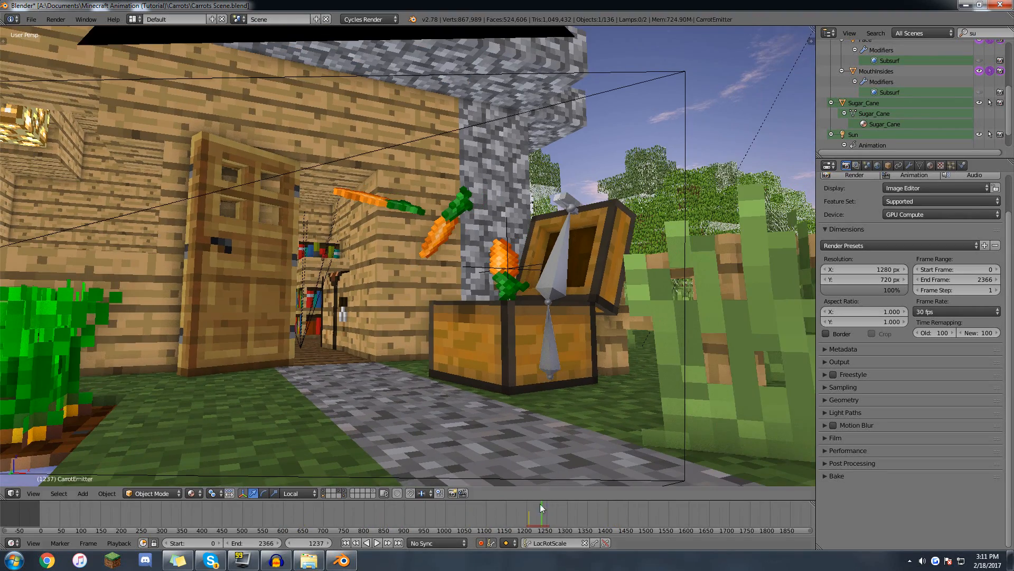
Move to frame 1220 and examine the carrot emitter and flying carrots in front of the house from outside the camera view.
{"action": "left_click", "coordinate": [533, 505]}
{"action": "middle_click_drag", "start_coordinate": [494, 468], "coordinate": [391, 328]}
{"action": "scroll", "coordinate": [360, 351], "scroll_direction": "down", "scroll_amount": 3}
{"action": "scroll", "coordinate": [251, 300], "scroll_direction": "up", "scroll_amount": 4}
{"action": "scroll", "coordinate": [212, 327], "scroll_direction": "down", "scroll_amount": 4}
{"action": "scroll", "coordinate": [349, 333], "scroll_direction": "up", "scroll_amount": 2}
{"action": "middle_click_drag", "start_coordinate": [299, 374], "coordinate": [592, 453]}
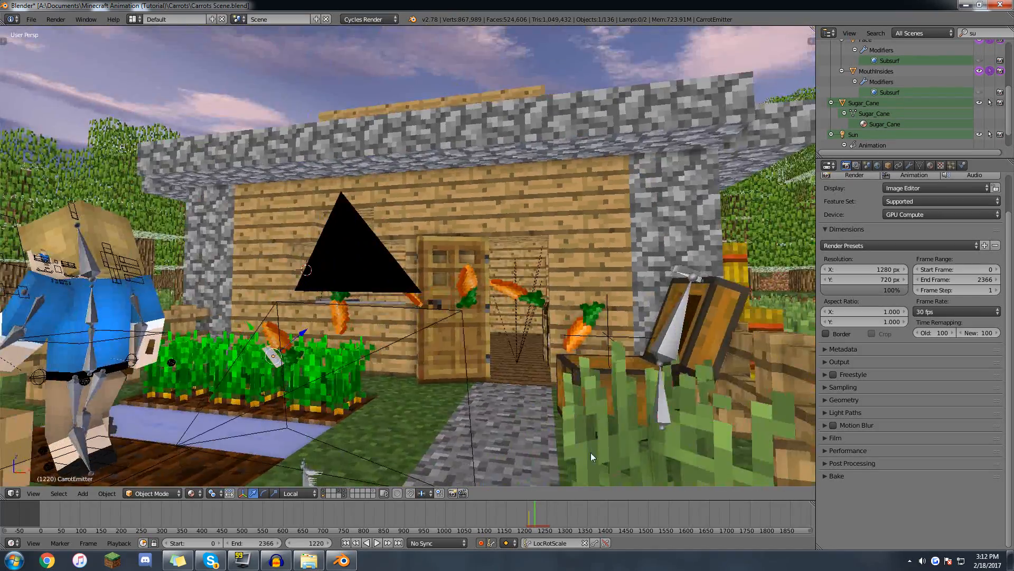
Move to frame 1462 and examine the house interior around the bed and bookshelves from outside the camera view.
{"action": "left_click_drag", "start_coordinate": [537, 506], "coordinate": [617, 515]}
{"action": "key", "text": "KP_0"}
{"action": "middle_click_drag", "start_coordinate": [595, 519], "coordinate": [441, 523]}
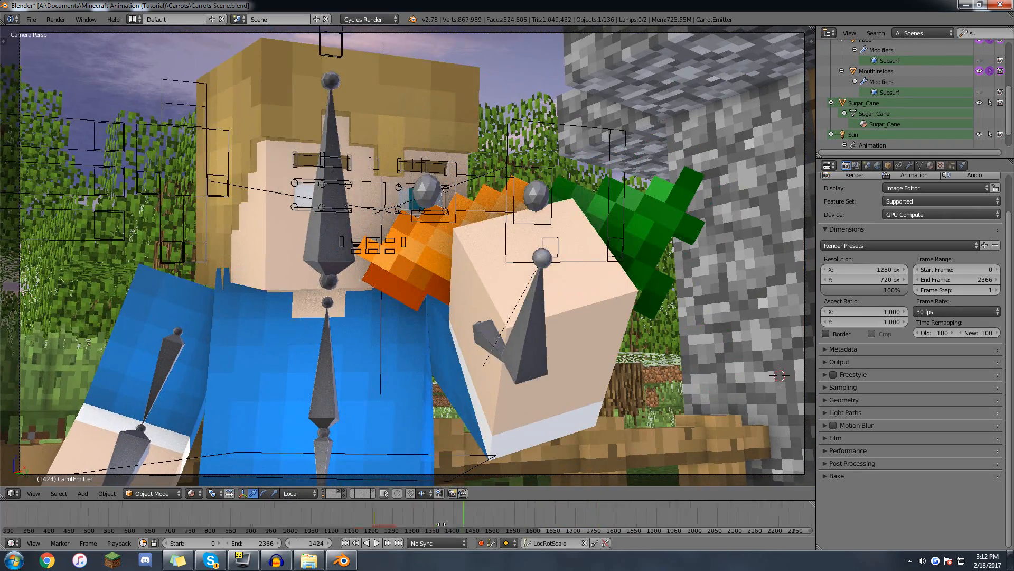
{"action": "left_click_drag", "start_coordinate": [431, 519], "coordinate": [442, 514]}
{"action": "scroll", "coordinate": [420, 135], "scroll_direction": "down", "scroll_amount": 2}
{"action": "middle_click_drag", "start_coordinate": [421, 127], "coordinate": [426, 162]}
{"action": "key", "text": "shift+f"}
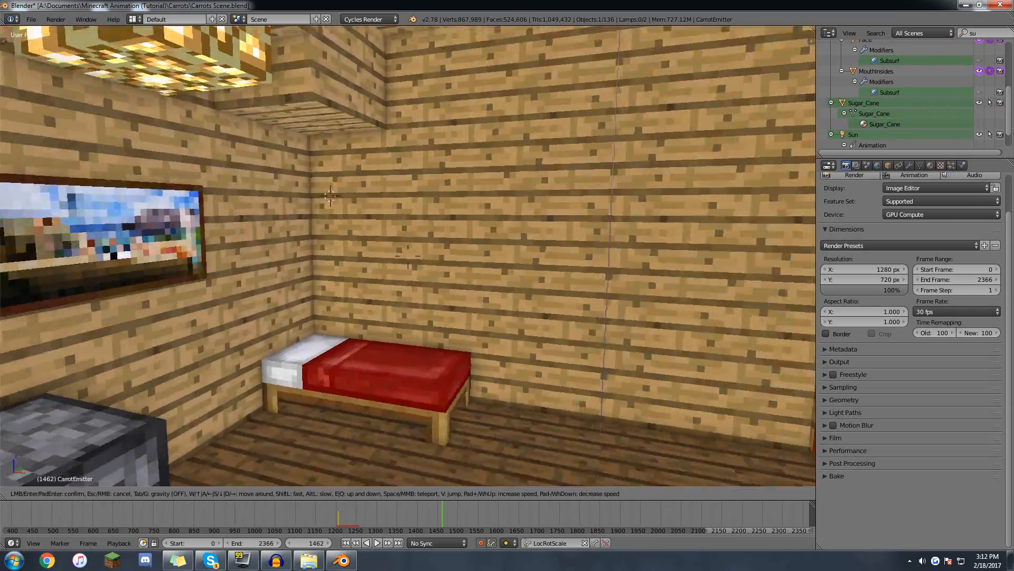
{"action": "key", "text": "a"}
{"action": "left_click", "coordinate": [408, 256]}
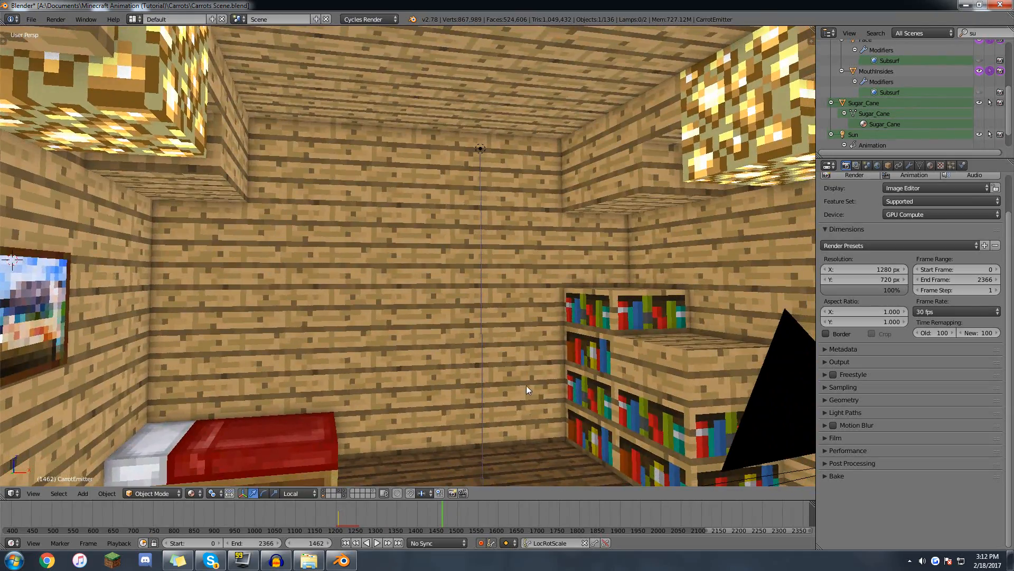
Play the indoor shots through the camera from frame 1462 to the character beside the furnace at frame 1575.
{"action": "key", "text": "KP_0"}
{"action": "key", "text": "alt+a"}
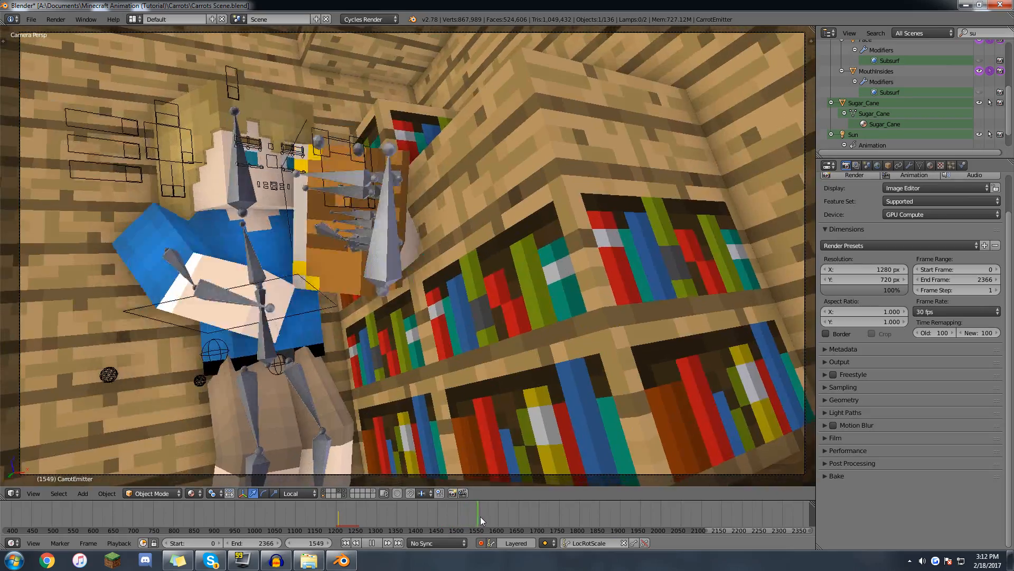
{"action": "key", "text": "alt+a"}
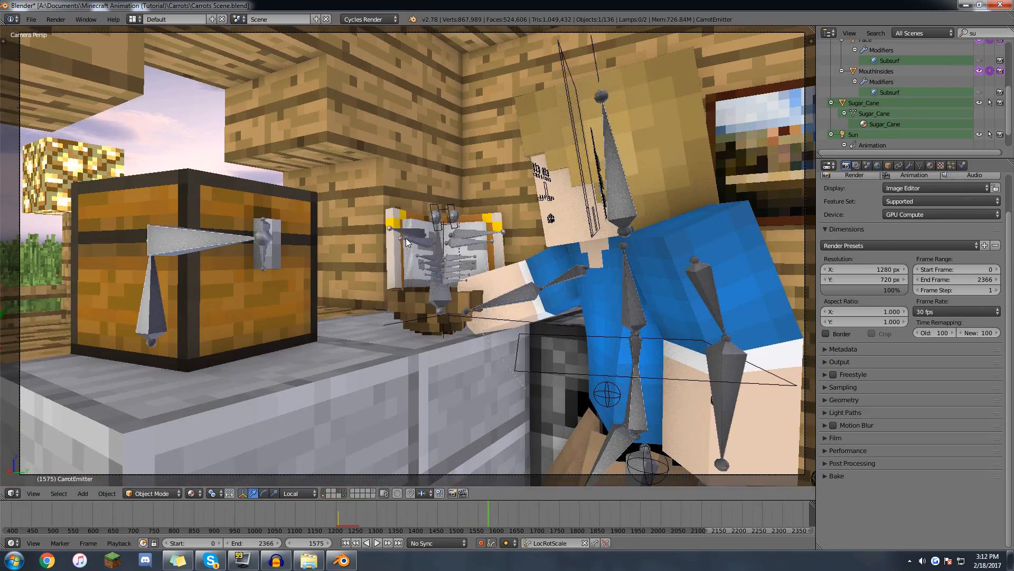
Fly through the room to select the point lamp near the ceiling, and return to the camera view.
{"action": "key", "text": "shift+f"}
{"action": "key", "text": "s"}
{"action": "key", "text": "d"}
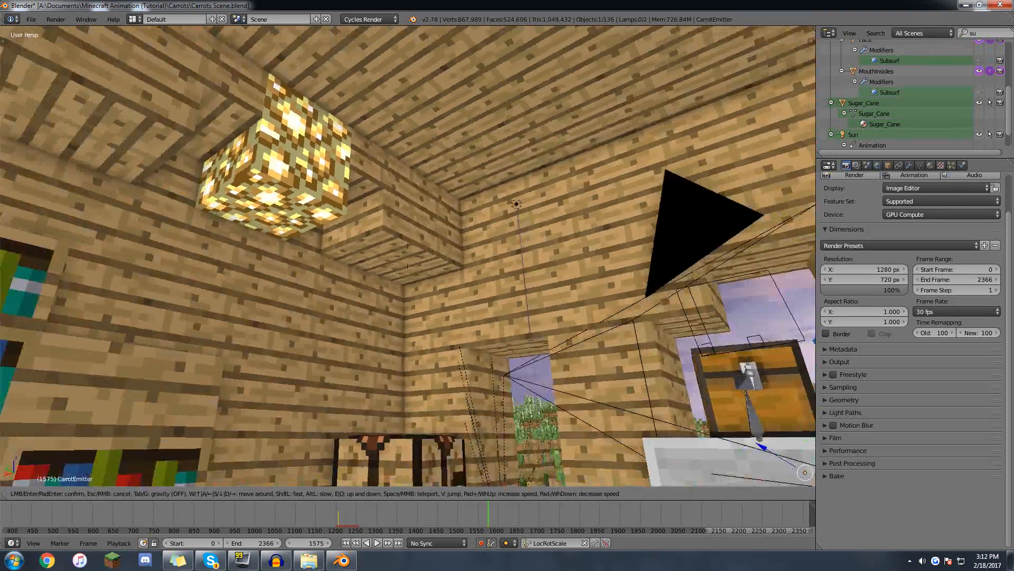
{"action": "left_click", "coordinate": [408, 257]}
{"action": "right_click", "coordinate": [485, 232]}
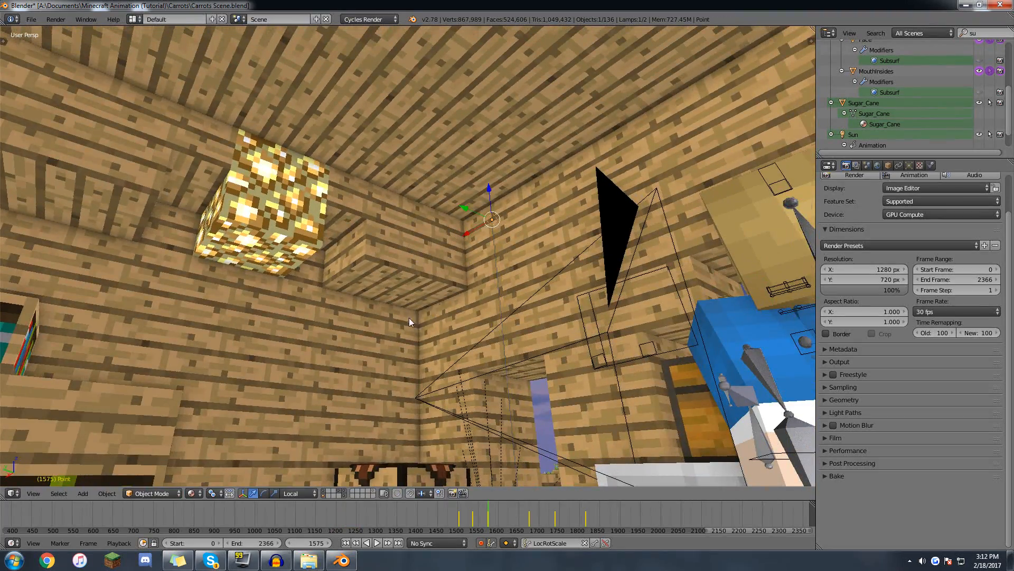
{"action": "key", "text": "KP_0"}
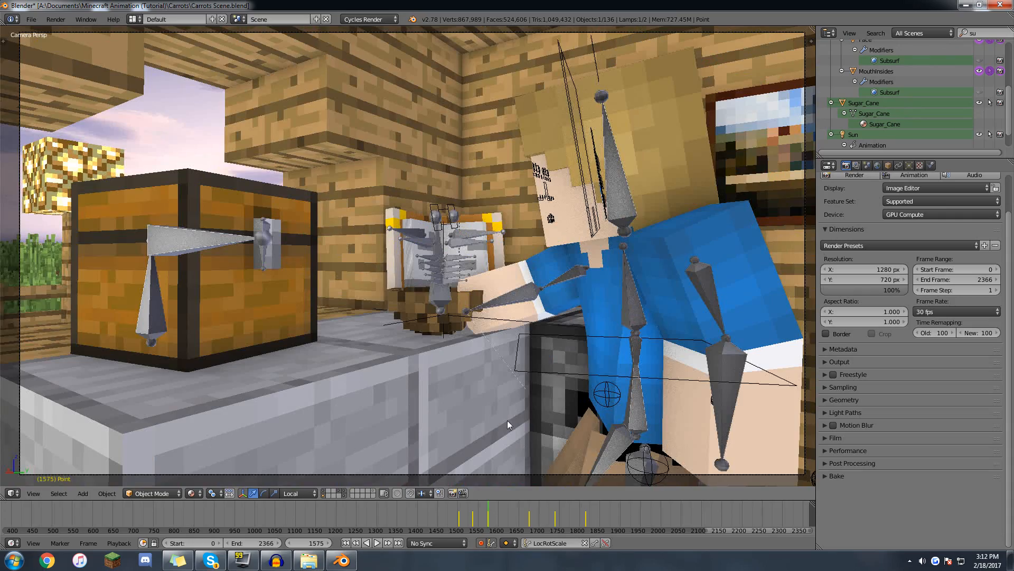
Move to frame 1479 and examine the point lamp's position in the room from outside the camera view.
{"action": "middle_click_drag", "start_coordinate": [516, 443], "coordinate": [515, 424]}
{"action": "left_click_drag", "start_coordinate": [484, 512], "coordinate": [449, 508]}
{"action": "key", "text": "shift+f"}
{"action": "left_click", "coordinate": [708, 182]}
{"action": "key", "text": "KP_0"}
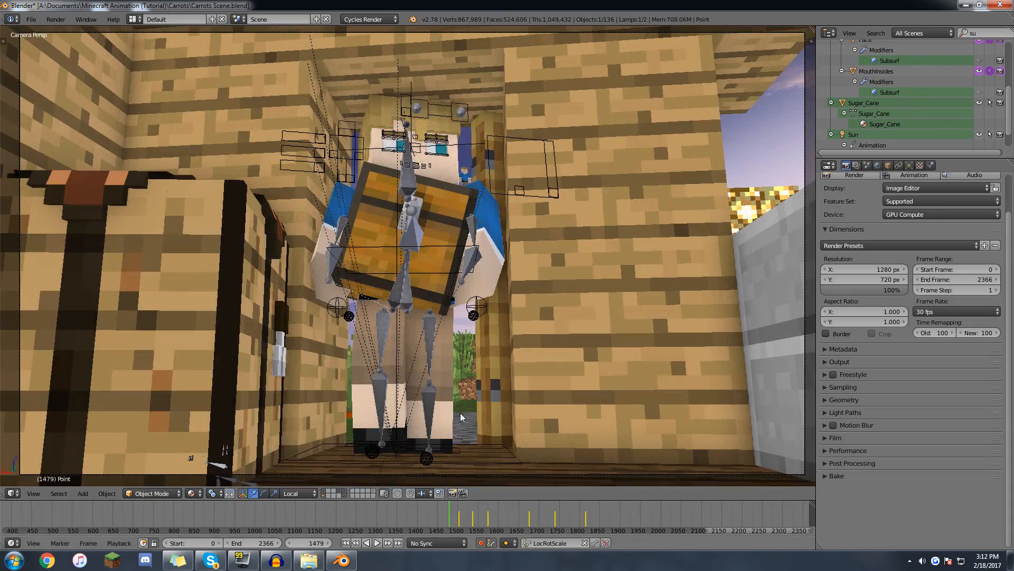
{"action": "key", "text": "KP_Decimal"}
{"action": "mouse_move", "coordinate": [467, 302]}
{"action": "middle_mouse_down"}
{"action": "mouse_move", "coordinate": [446, 302]}
{"action": "mouse_move", "coordinate": [507, 335]}
{"action": "mouse_move", "coordinate": [544, 334]}
{"action": "middle_mouse_up"}
{"action": "mouse_move", "coordinate": [343, 338]}
{"action": "middle_mouse_down"}
{"action": "mouse_move", "coordinate": [392, 350]}
{"action": "mouse_move", "coordinate": [376, 331]}
{"action": "mouse_move", "coordinate": [413, 286]}
{"action": "middle_mouse_up"}
{"action": "mouse_move", "coordinate": [414, 285]}
{"action": "middle_mouse_down", "text": "shift"}
{"action": "mouse_move", "coordinate": [426, 277]}
{"action": "mouse_move", "coordinate": [448, 295]}
{"action": "middle_mouse_up", "text": "shift"}
{"action": "mouse_move", "coordinate": [412, 231]}
{"action": "middle_mouse_down"}
{"action": "mouse_move", "coordinate": [433, 218]}
{"action": "mouse_move", "coordinate": [451, 261]}
{"action": "middle_mouse_up"}
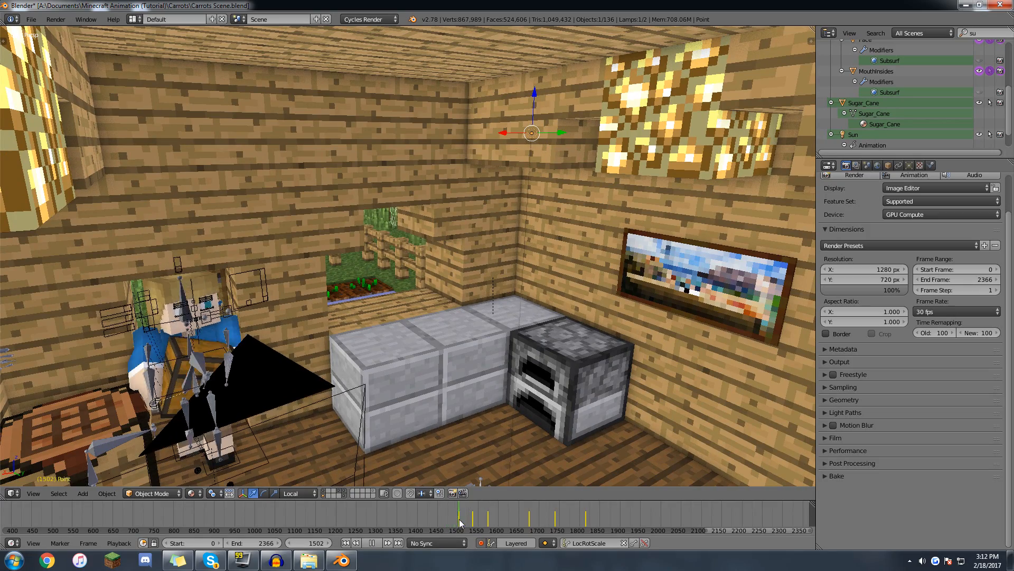
Stop the playback at frame 1511 and examine where the point lamp sits relative to the character.
{"action": "key", "text": "alt+a"}
{"action": "middle_click_drag", "start_coordinate": [373, 336], "coordinate": [414, 328]}
{"action": "key", "text": "KP_Decimal"}
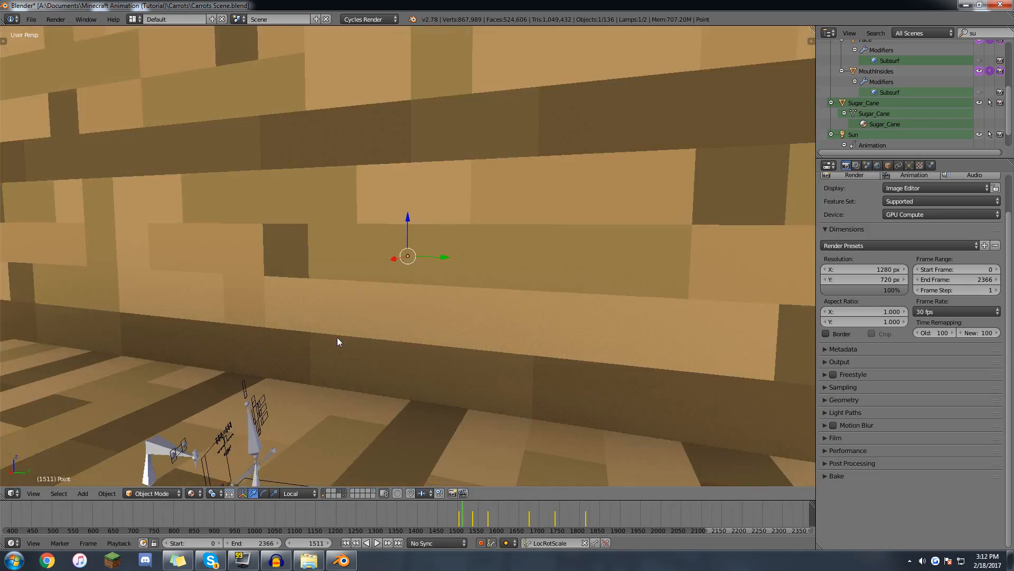
{"action": "middle_click_drag", "start_coordinate": [338, 342], "coordinate": [401, 314]}
{"action": "middle_click_drag", "start_coordinate": [401, 314], "coordinate": [518, 271], "text": "shift"}
{"action": "middle_click_drag", "start_coordinate": [369, 385], "coordinate": [520, 190], "text": "shift"}
{"action": "scroll", "coordinate": [488, 327], "scroll_direction": "down", "scroll_amount": 2}
Check the point lamp's position in the bookshelf shot at frame 1541 and again at frame 1604.
{"action": "key", "text": "KP_0"}
{"action": "left_click", "coordinate": [475, 520]}
{"action": "middle_click_drag", "start_coordinate": [434, 264], "coordinate": [500, 197]}
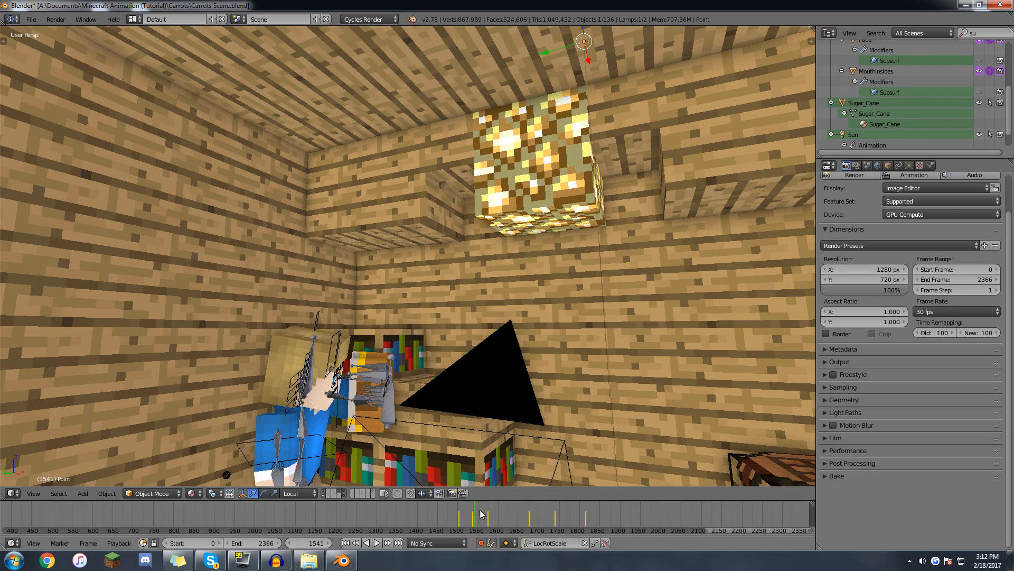
{"action": "left_click_drag", "start_coordinate": [482, 514], "coordinate": [500, 511]}
{"action": "key", "text": "KP_Decimal"}
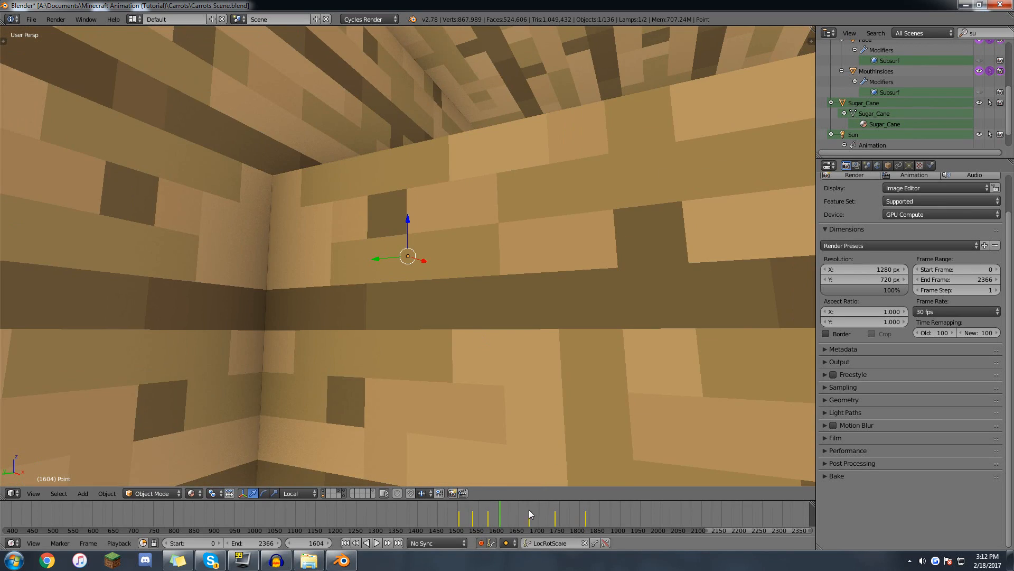
Render frame 1695 of the shot from inside the chest and open the point lamp's settings.
{"action": "key", "text": "KP_0"}
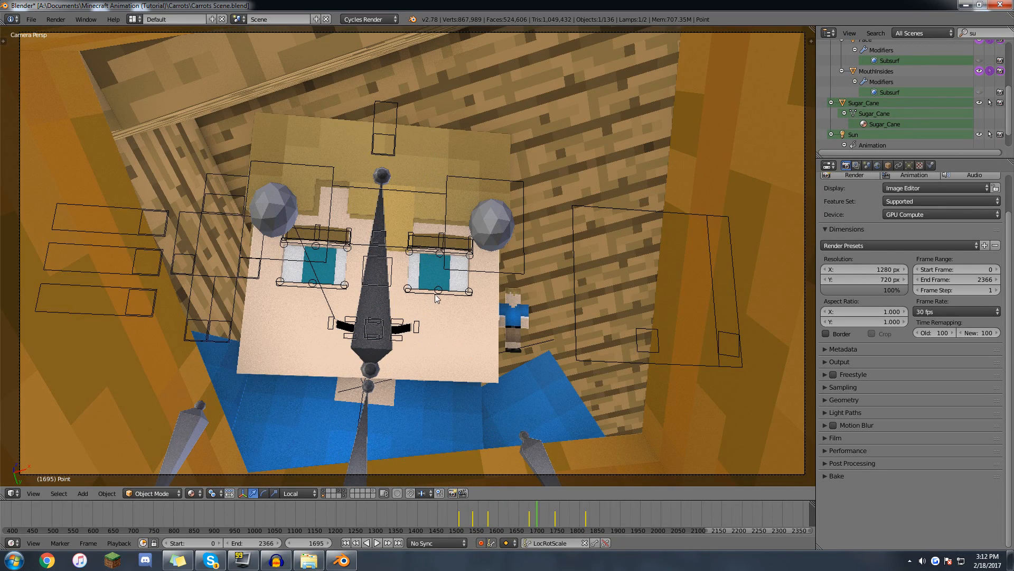
{"action": "middle_click_drag", "start_coordinate": [506, 324], "coordinate": [472, 296]}
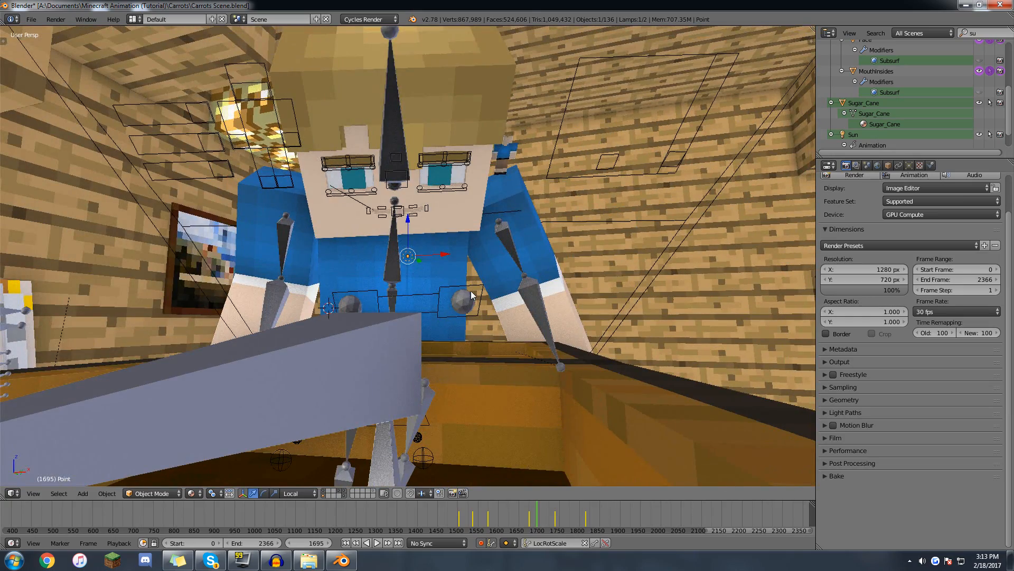
{"action": "key", "text": "F12"}
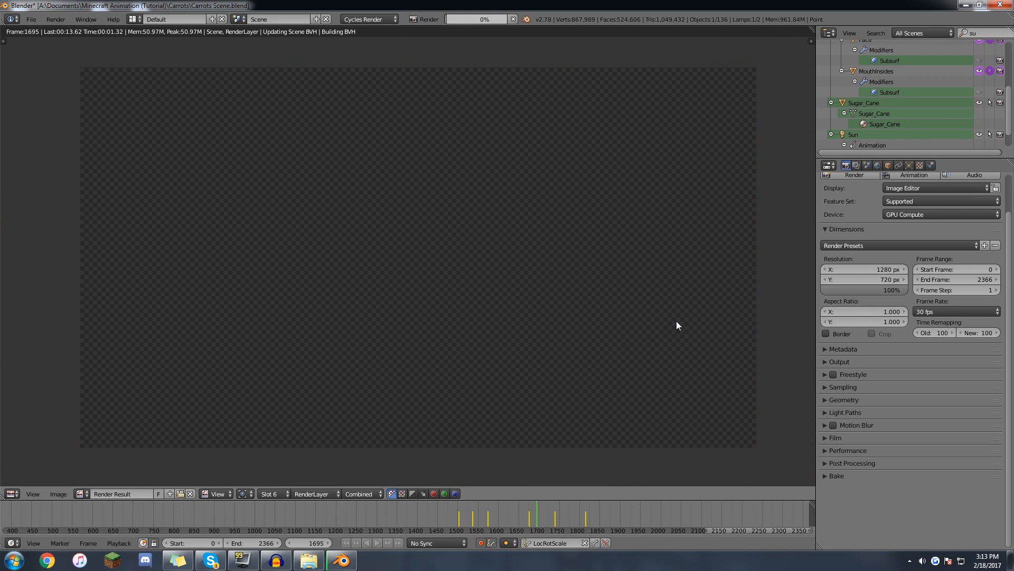
{"action": "left_click", "coordinate": [915, 167]}
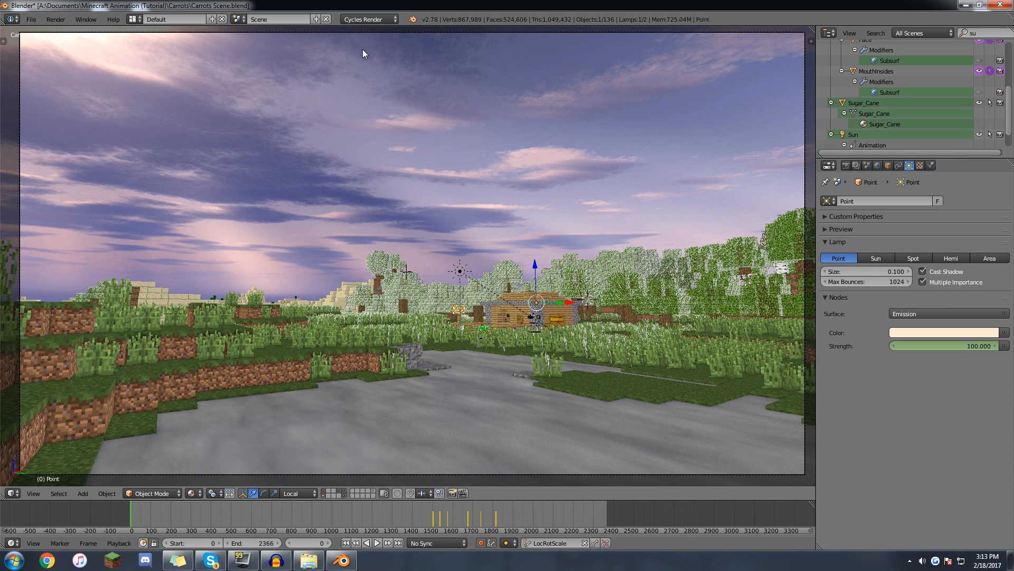
Select the camera and move to frame 585, where the character stands behind the carrot plants.
{"action": "right_click", "coordinate": [374, 42]}
{"action": "scroll", "coordinate": [166, 510], "scroll_direction": "up", "scroll_amount": 4}
{"action": "middle_click_drag", "start_coordinate": [167, 510], "coordinate": [371, 514]}
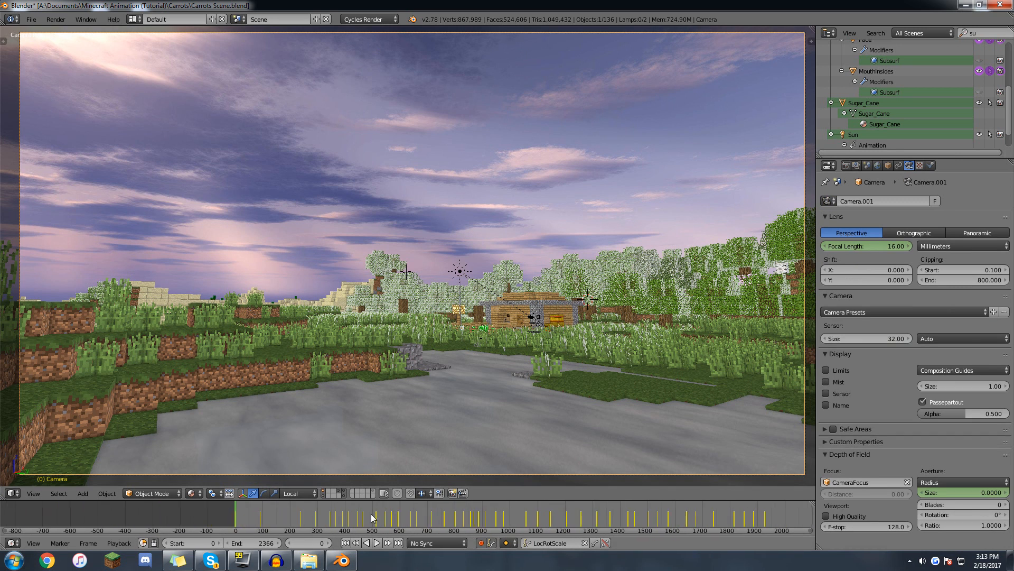
{"action": "scroll", "coordinate": [373, 514], "scroll_direction": "up", "scroll_amount": 3}
{"action": "left_click", "coordinate": [392, 513]}
{"action": "key", "text": "Right"}
{"action": "key", "text": "Right"}
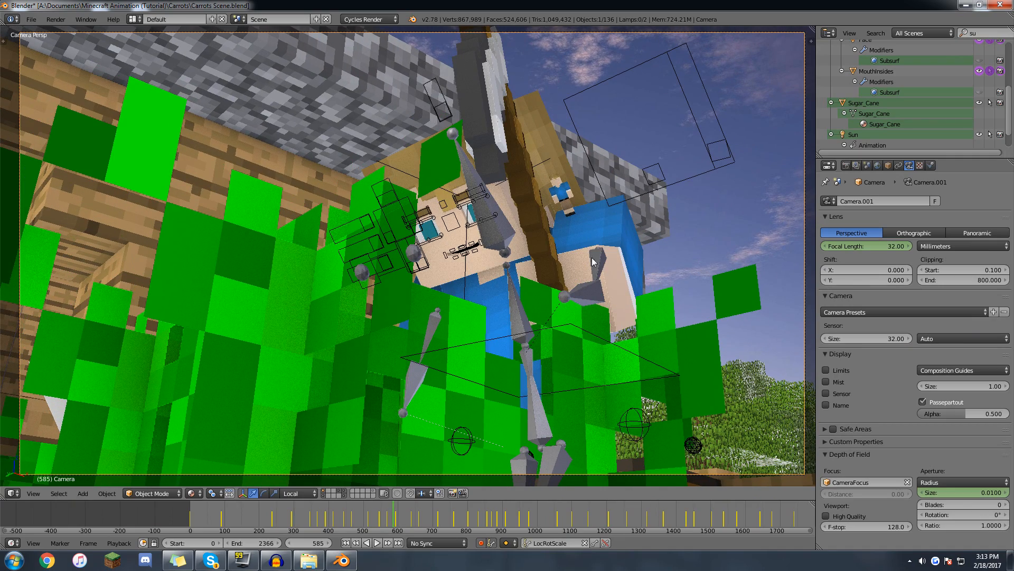
Render frame 585 into render slot 1 and switch the render result to slot 2.
{"action": "key", "text": "F11"}
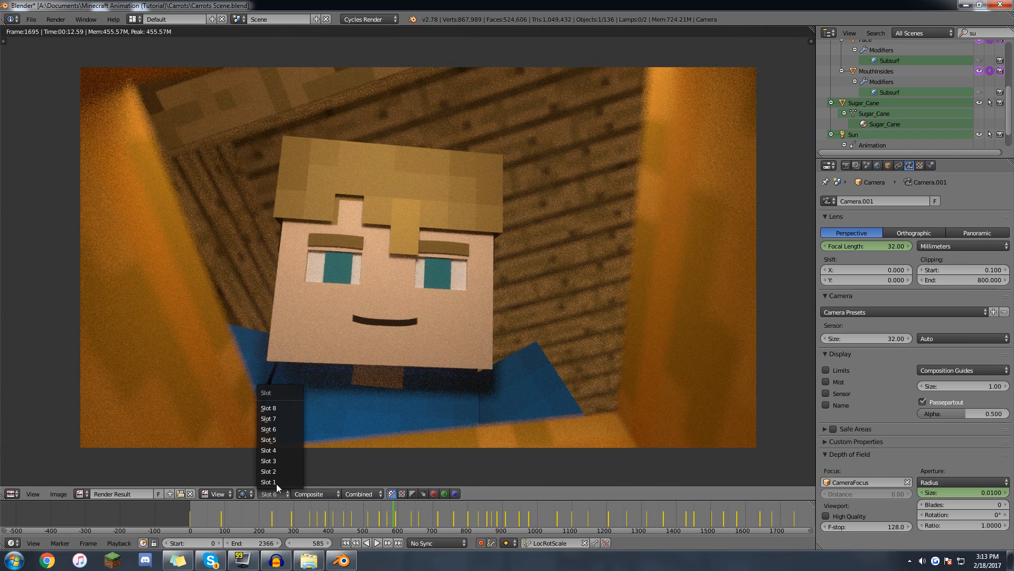
{"action": "left_click", "coordinate": [277, 481]}
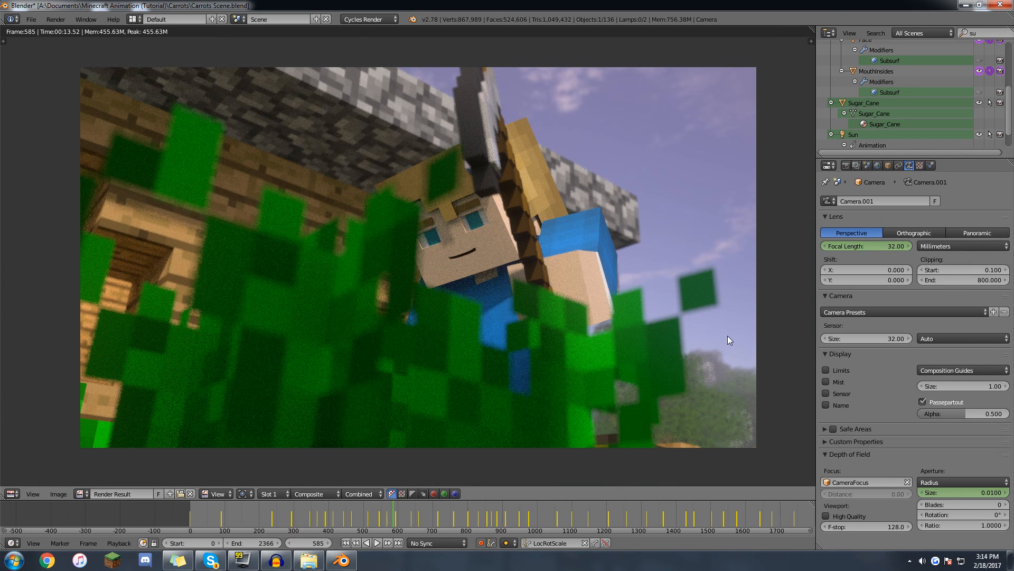
{"action": "left_click", "coordinate": [270, 493]}
{"action": "left_click", "coordinate": [273, 472]}
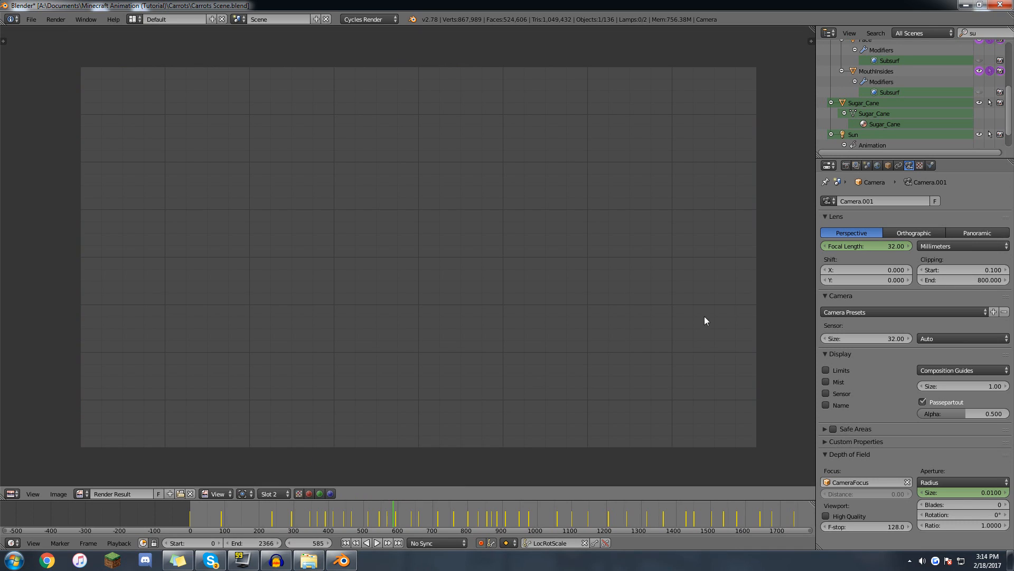
Enable motion blur in the render settings and render frame 585 into slot 2.
{"action": "left_click", "coordinate": [847, 165]}
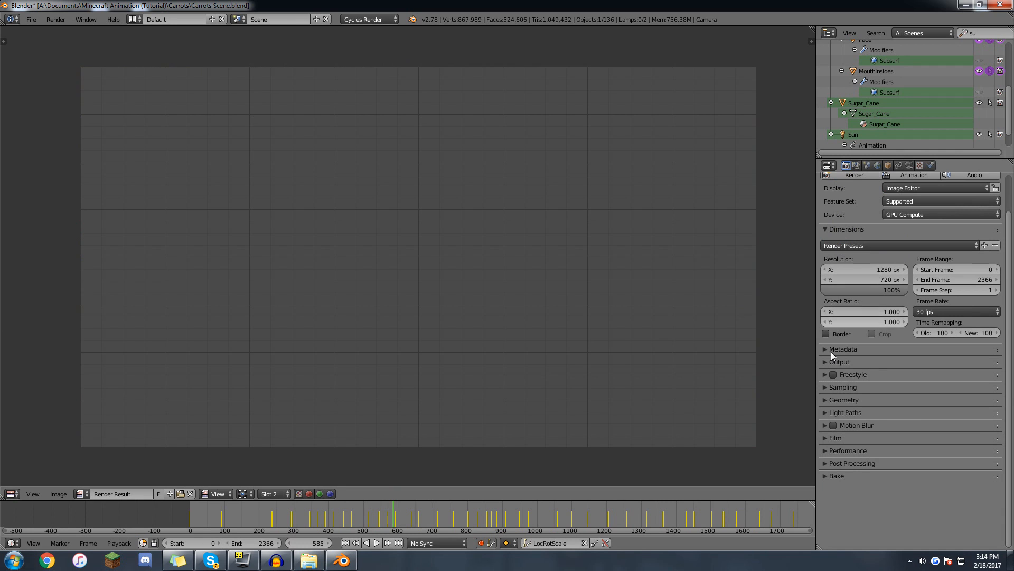
{"action": "left_click", "coordinate": [824, 426]}
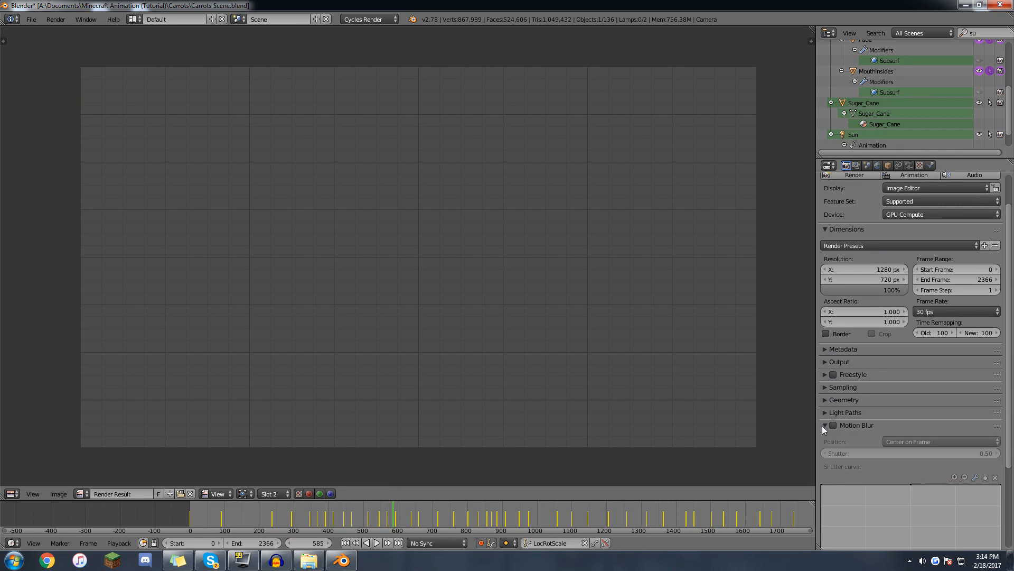
{"action": "left_click", "coordinate": [834, 426]}
{"action": "left_click", "coordinate": [821, 423]}
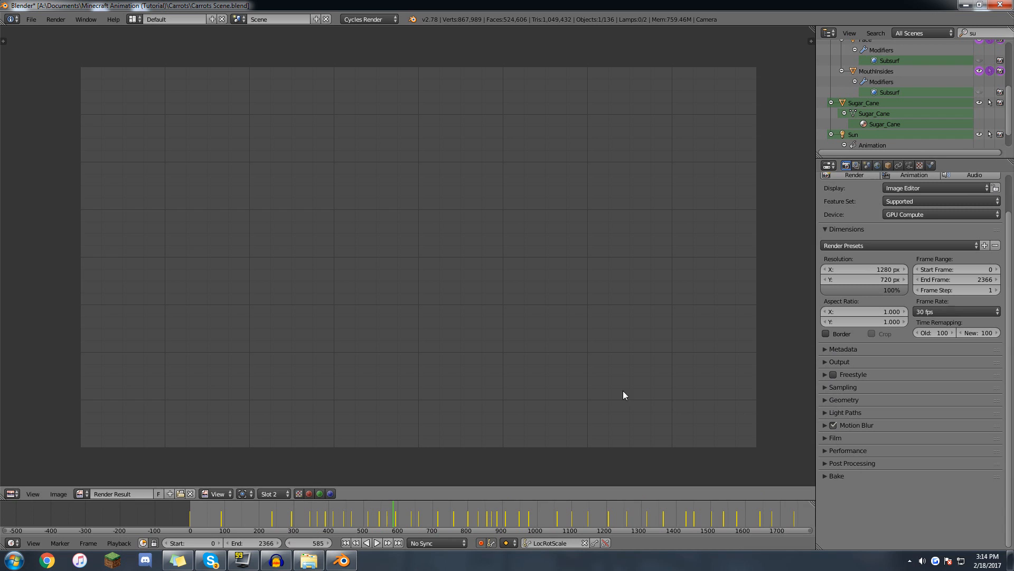
{"action": "key", "text": "F12"}
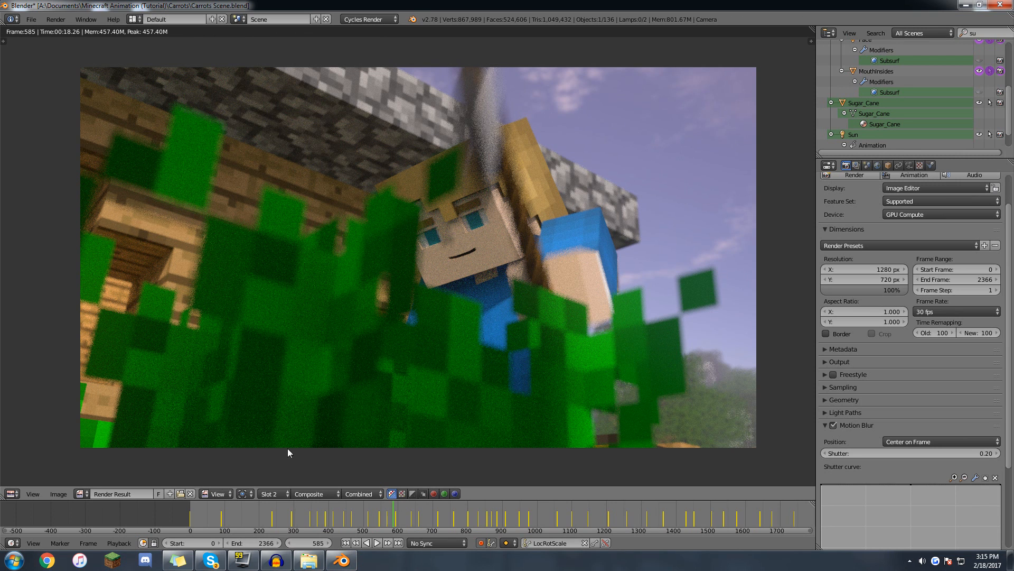
Compare the frame 585 render in slot 1 with the motion-blurred render in slot 2.
{"action": "left_click", "coordinate": [277, 492]}
{"action": "left_click", "coordinate": [278, 481]}
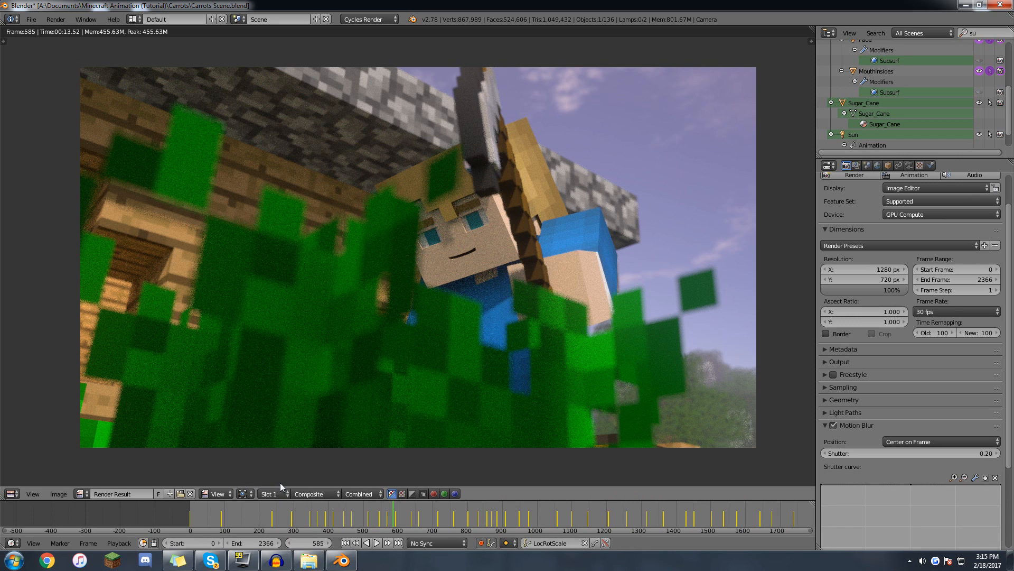
{"action": "left_click", "coordinate": [281, 493]}
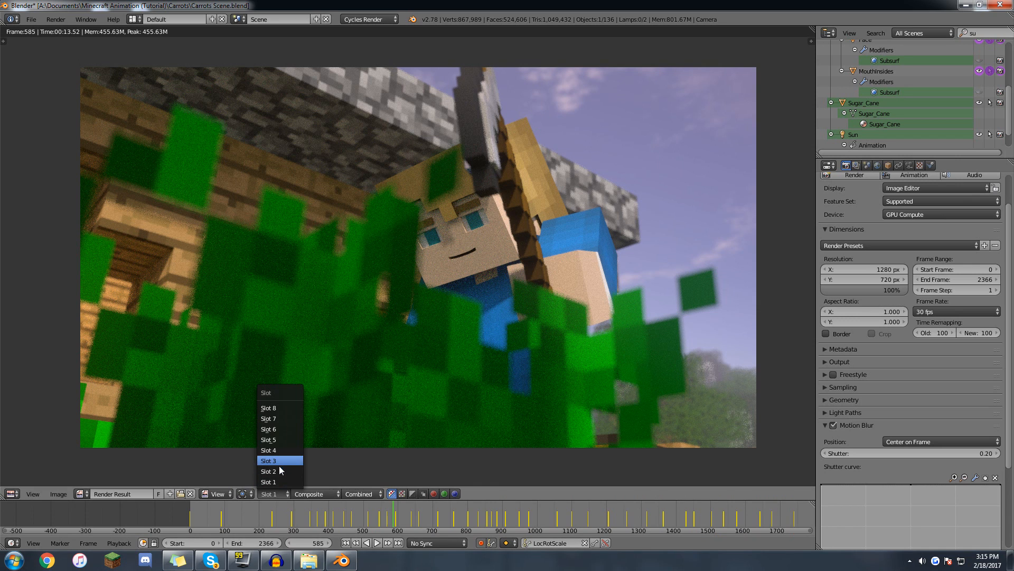
{"action": "left_click", "coordinate": [278, 467]}
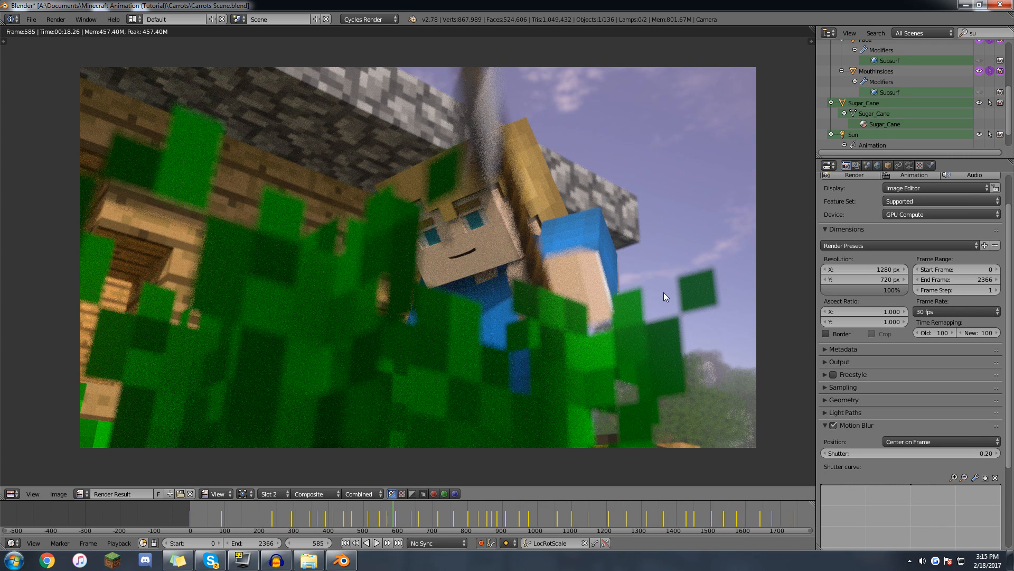
Turn off motion blur and render frame 585 into slot 3 with the render layer's Vector pass on.
{"action": "left_click", "coordinate": [832, 425]}
{"action": "left_click", "coordinate": [825, 425]}
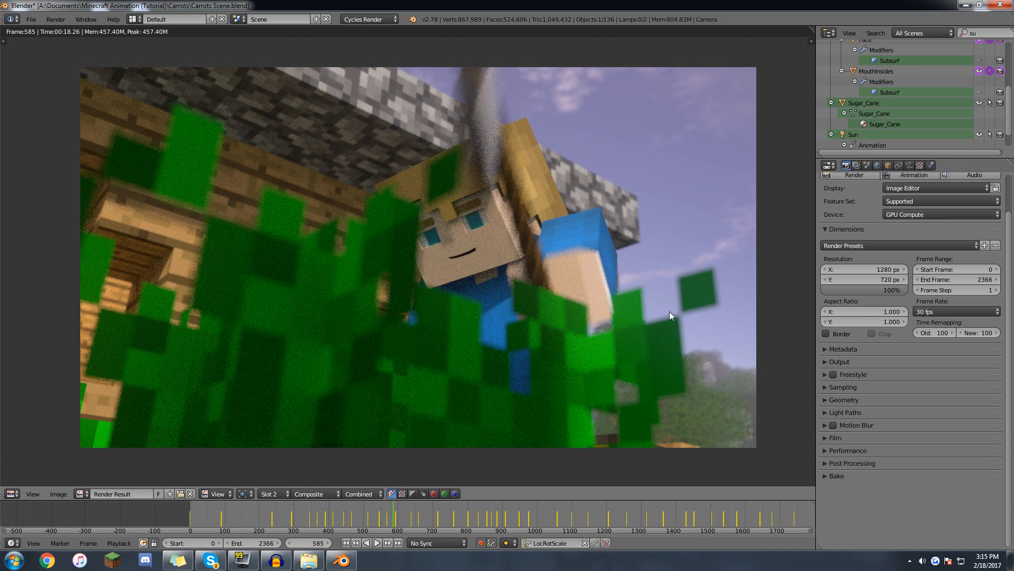
{"action": "left_click", "coordinate": [856, 165]}
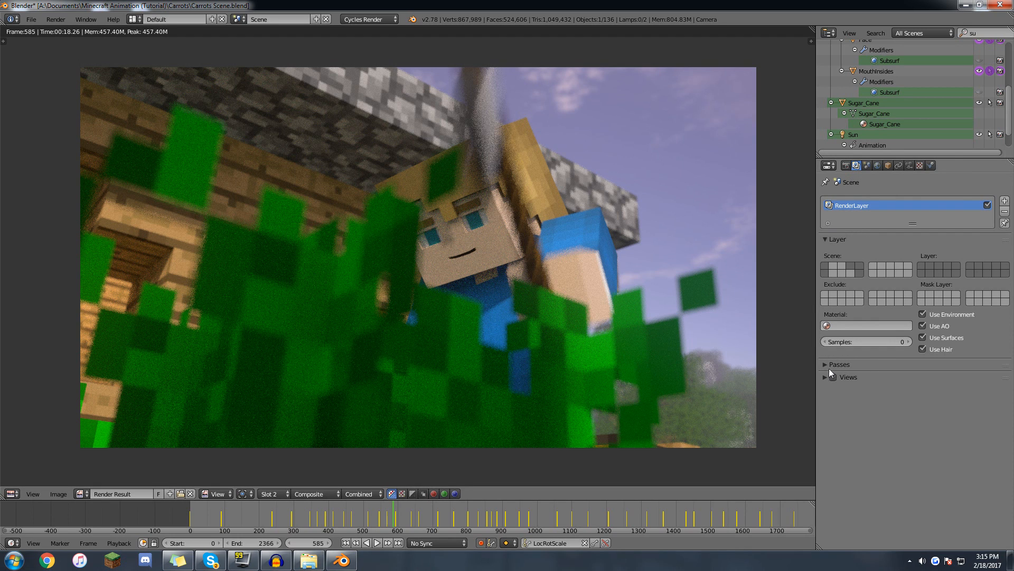
{"action": "left_click", "coordinate": [274, 493]}
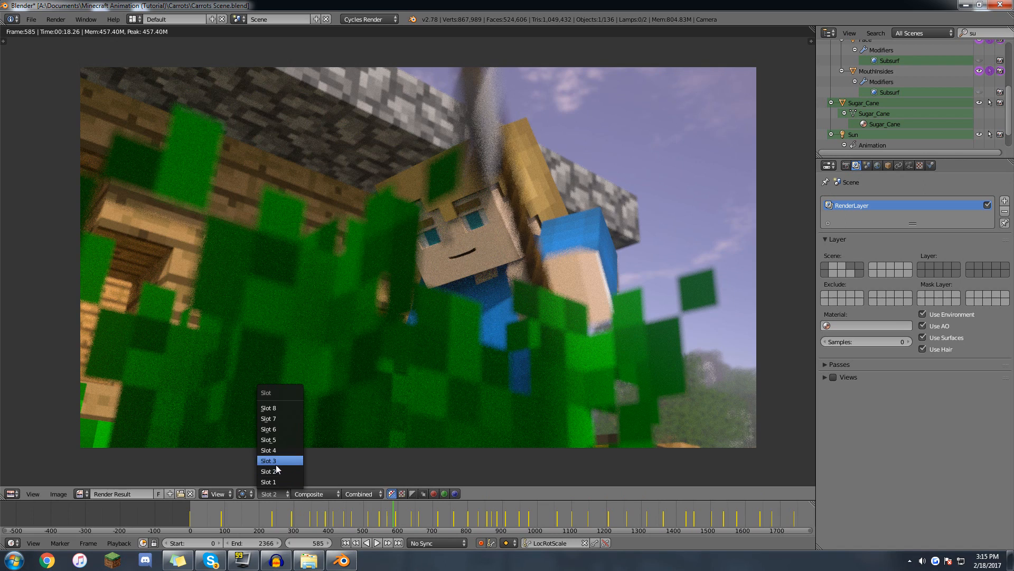
{"action": "left_click", "coordinate": [277, 461]}
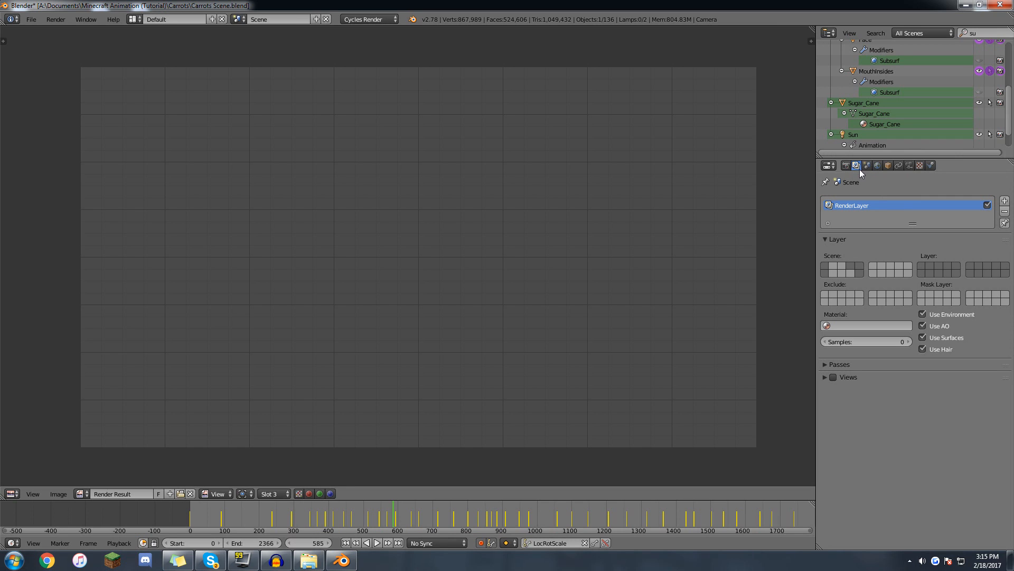
{"action": "left_click", "coordinate": [823, 363]}
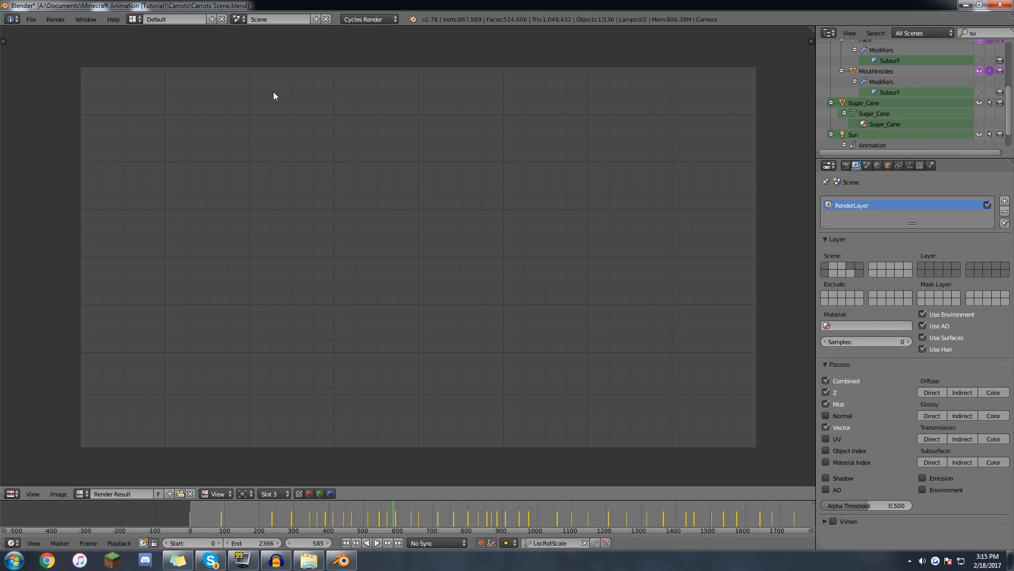
{"action": "key", "text": "F12"}
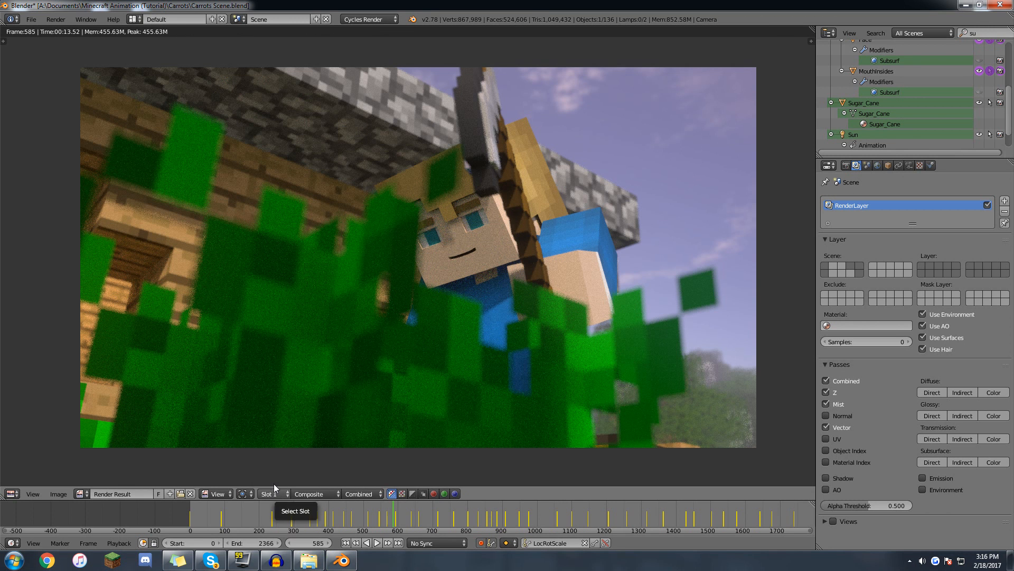
Check the frame 585 render in slot 3 against the one in slot 1, including its render time.
{"action": "left_click", "coordinate": [273, 493]}
{"action": "left_click", "coordinate": [277, 461]}
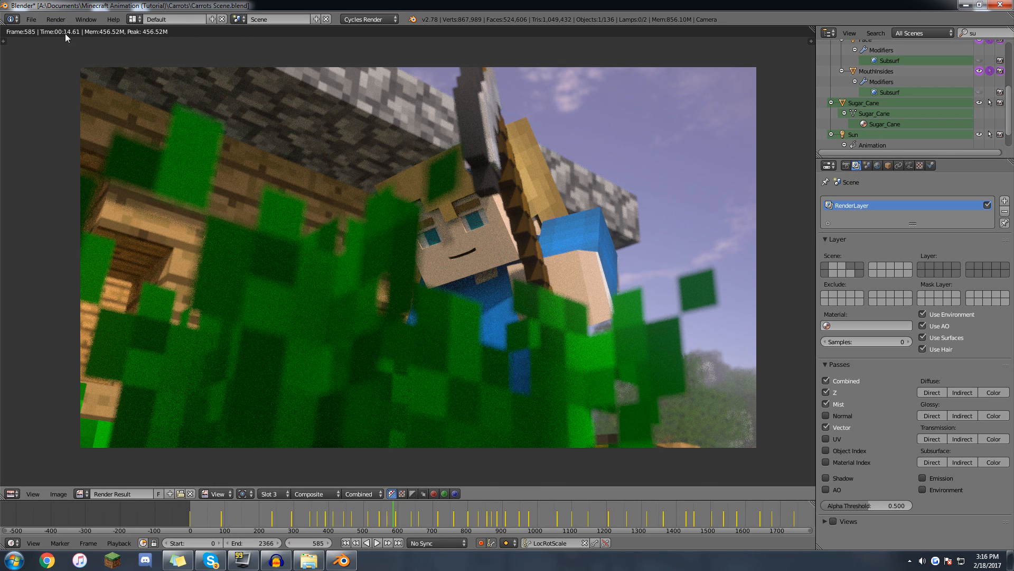
{"action": "left_click", "coordinate": [279, 492]}
{"action": "left_click", "coordinate": [275, 461]}
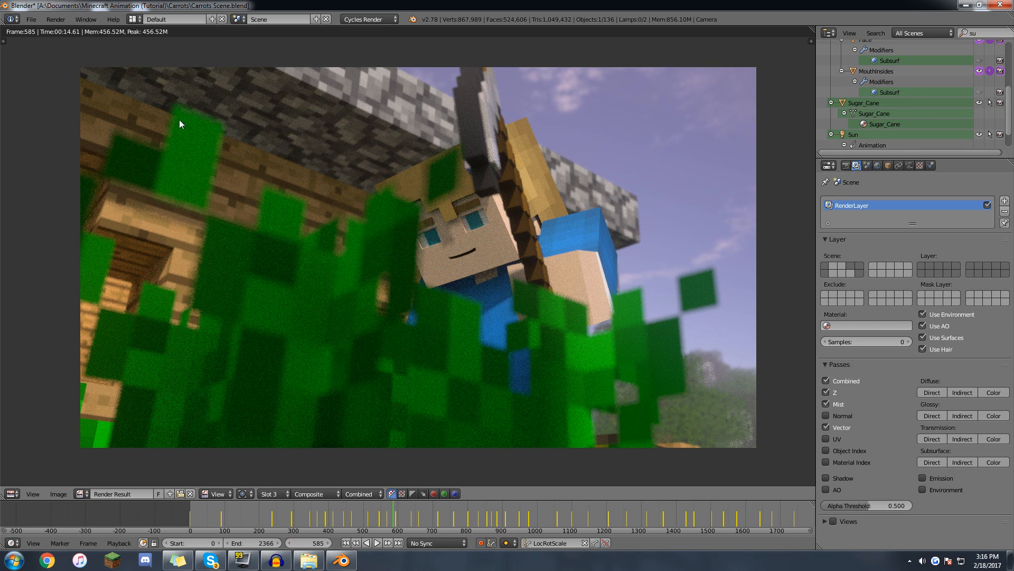
Switch to the Compositing screen layout and move the Composite and Viewer nodes away from the last Add node.
{"action": "left_click", "coordinate": [133, 19]}
{"action": "left_click", "coordinate": [175, 53]}
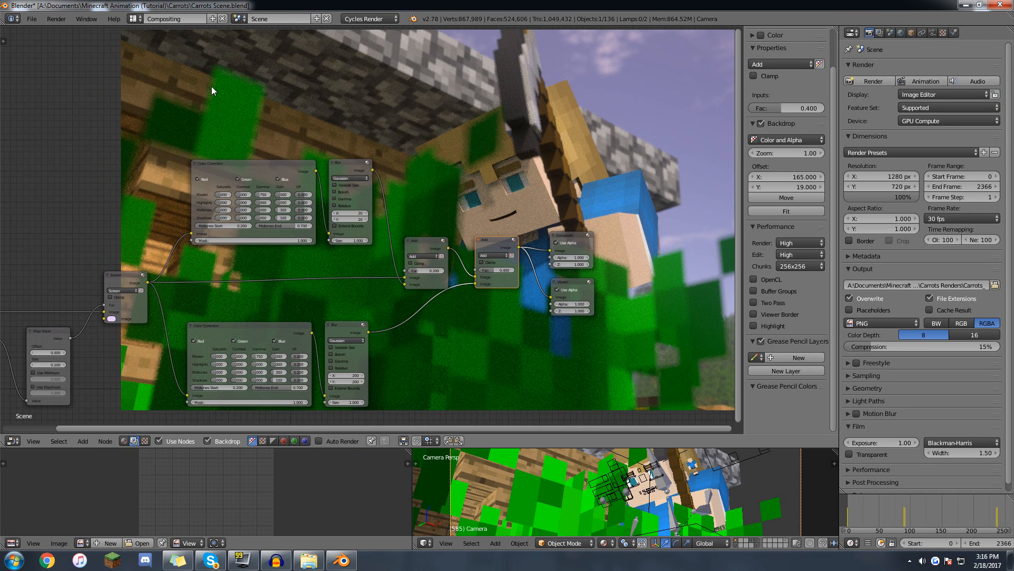
{"action": "middle_click_drag", "start_coordinate": [470, 337], "coordinate": [480, 306]}
{"action": "left_click_drag", "start_coordinate": [638, 322], "coordinate": [577, 189]}
{"action": "key", "text": "g"}
{"action": "left_click", "coordinate": [629, 183]}
Insert a Vector Blur node between the last Add node and Composite, and link its image output to the Viewer.
{"action": "key", "text": "shift+a"}
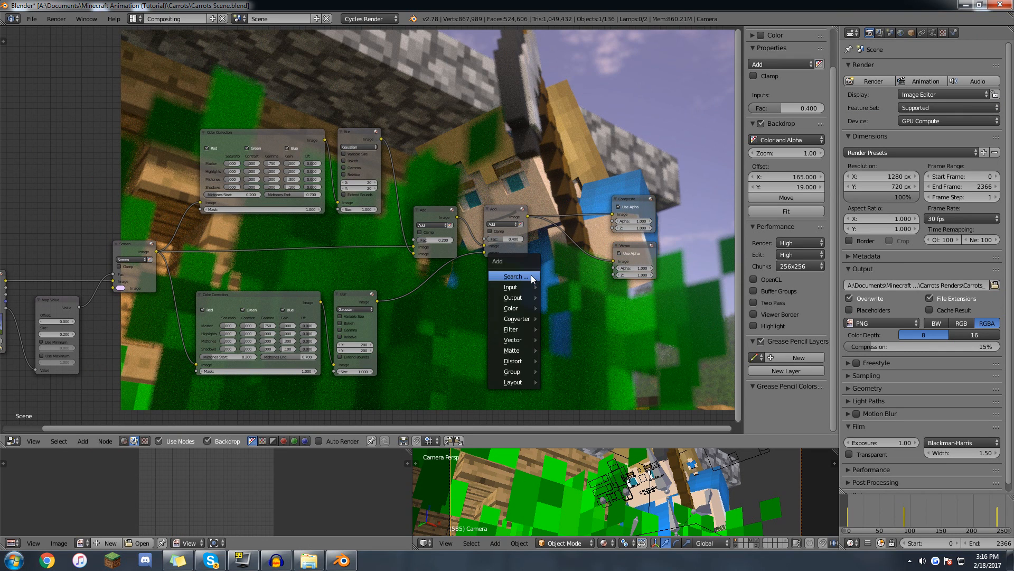
{"action": "left_click", "coordinate": [529, 275]}
{"action": "type", "text": "vec"}
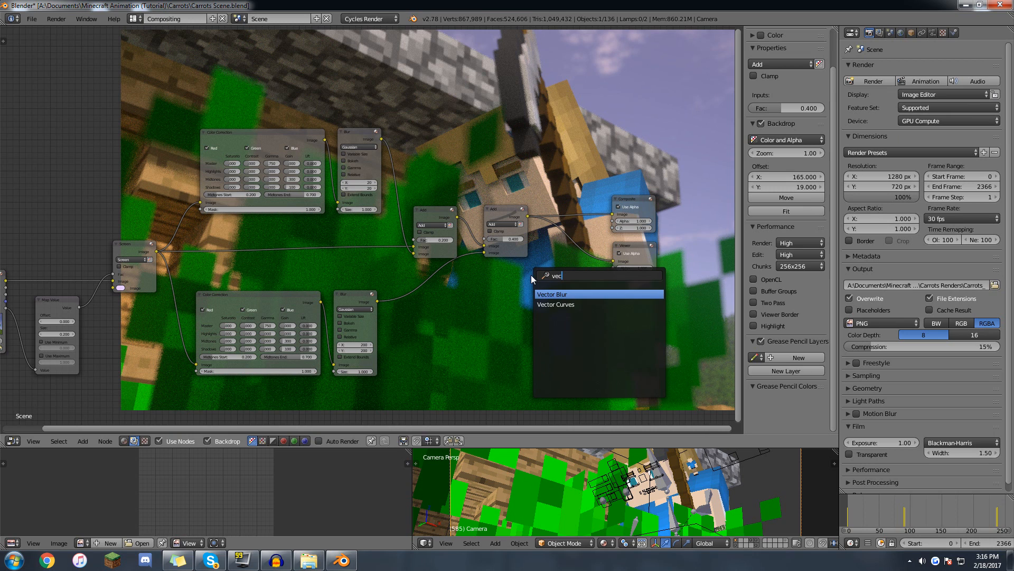
{"action": "key", "text": "Return"}
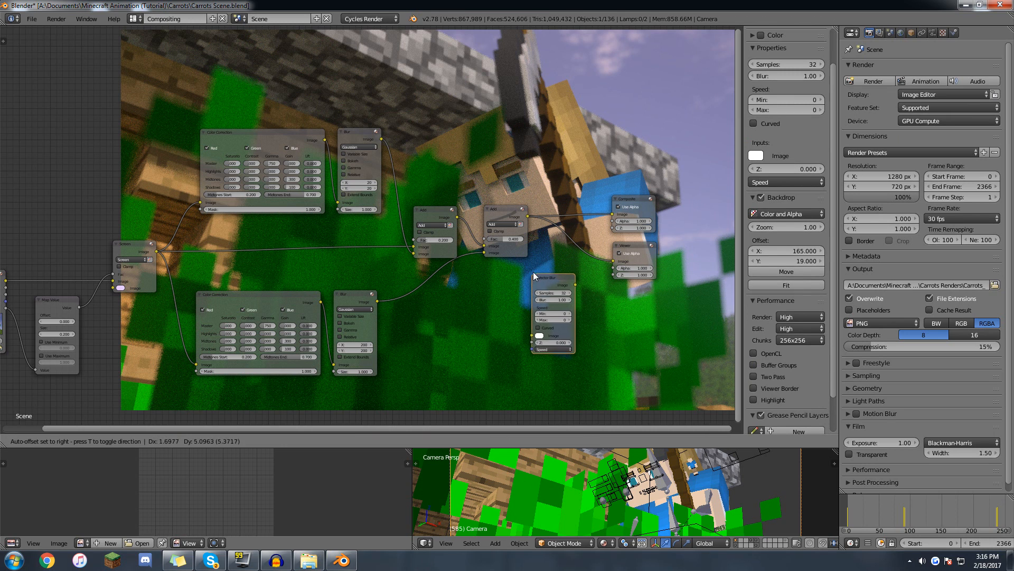
{"action": "left_click", "coordinate": [556, 184]}
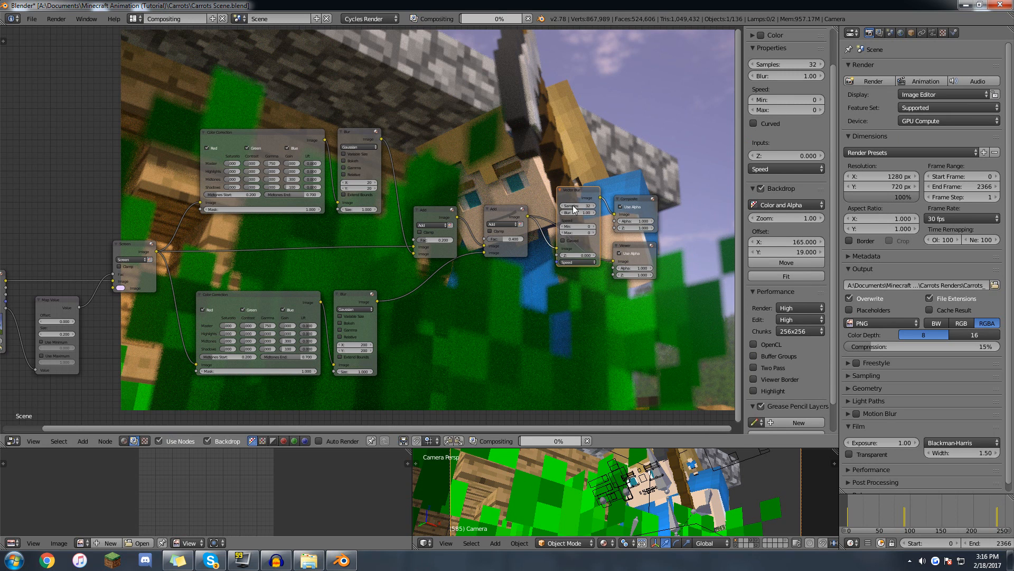
{"action": "left_click_drag", "start_coordinate": [634, 248], "coordinate": [658, 249]}
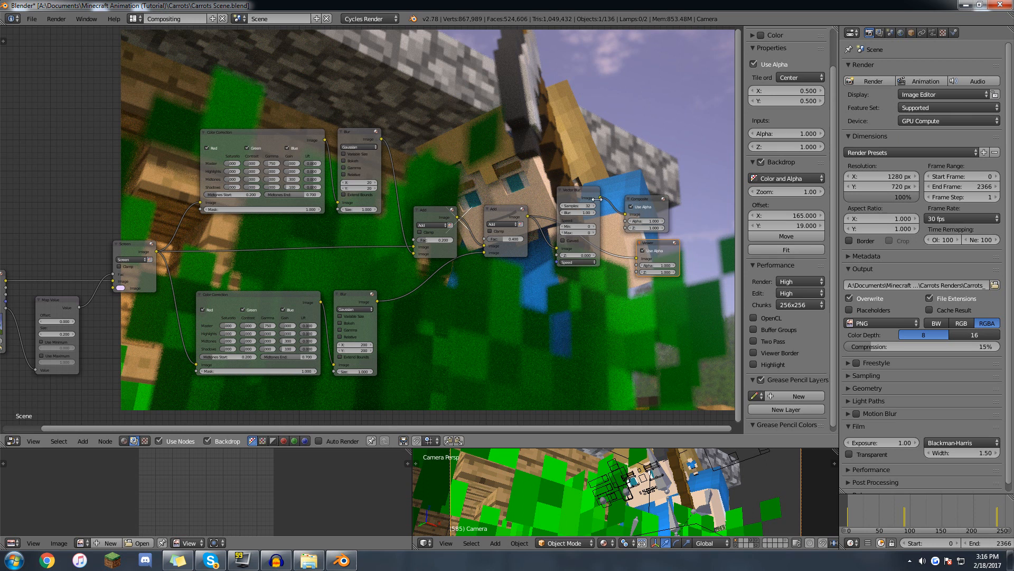
{"action": "left_click_drag", "start_coordinate": [599, 198], "coordinate": [637, 258]}
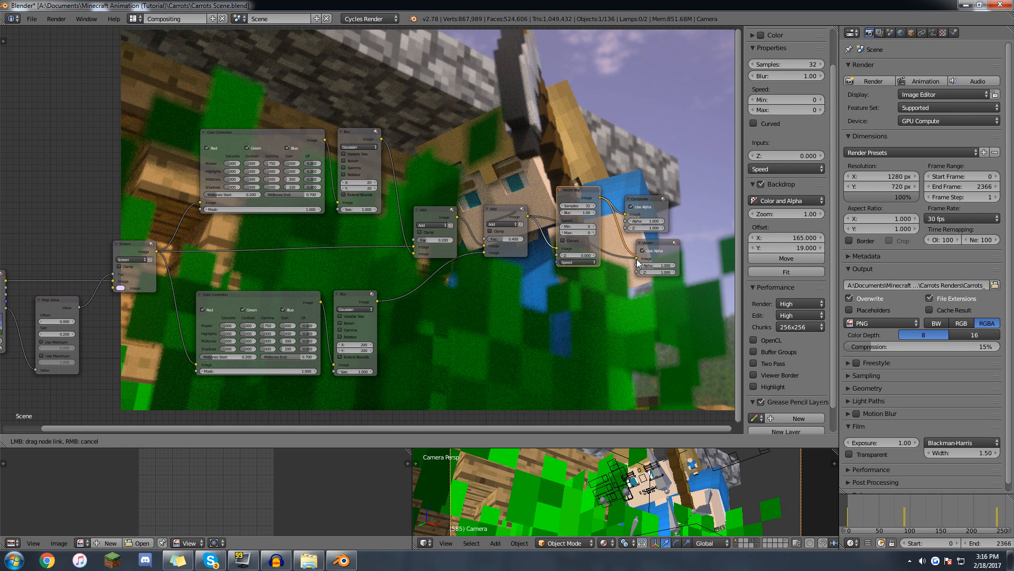
Link the Speed and Z outputs of the Render Layers node to the matching inputs of the Vector Blur node.
{"action": "middle_click_drag", "start_coordinate": [503, 315], "coordinate": [605, 287]}
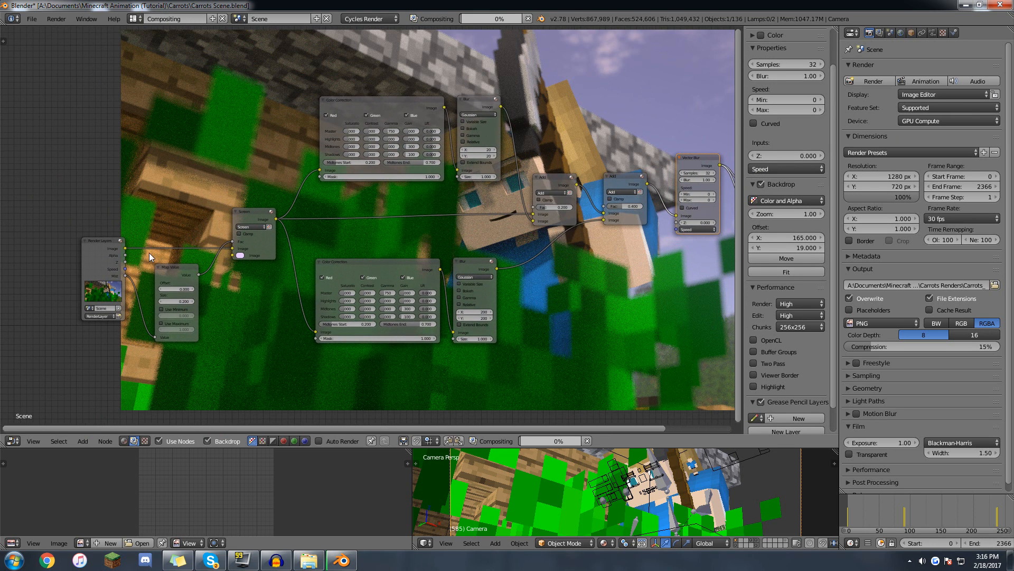
{"action": "scroll", "coordinate": [207, 284], "scroll_direction": "up", "scroll_amount": 1}
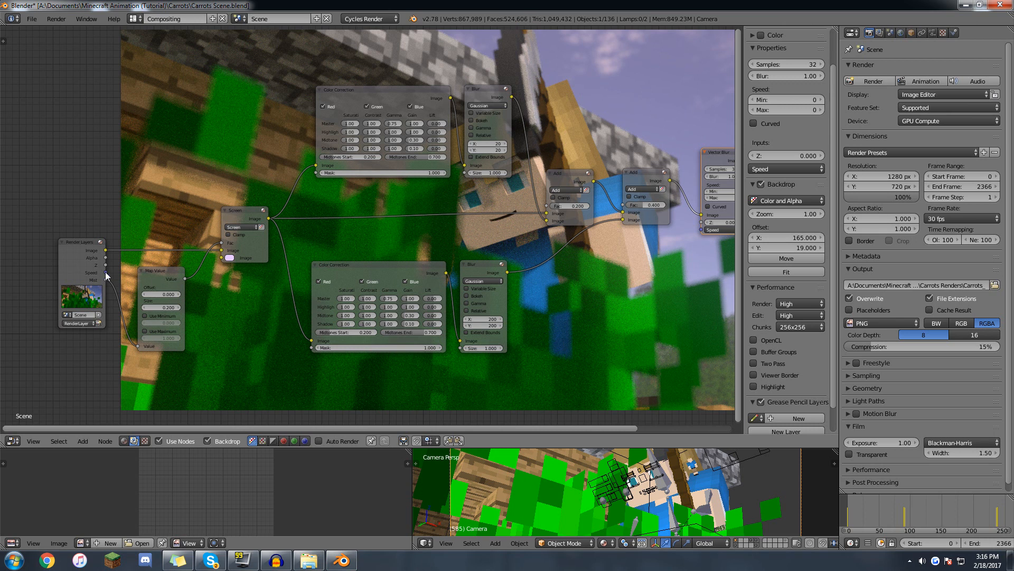
{"action": "scroll", "coordinate": [153, 264], "scroll_direction": "up", "scroll_amount": 2}
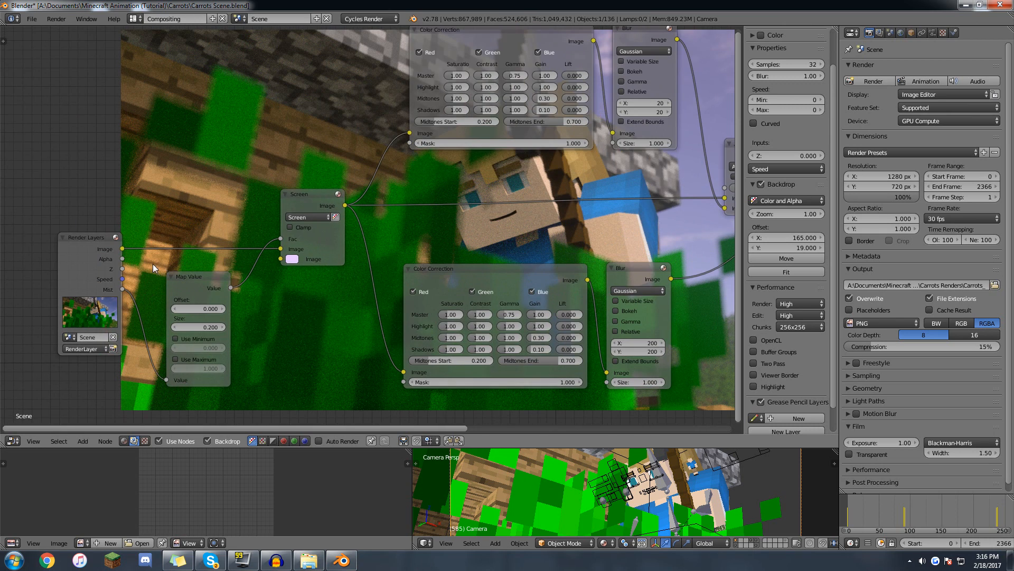
{"action": "scroll", "coordinate": [135, 266], "scroll_direction": "down", "scroll_amount": 2}
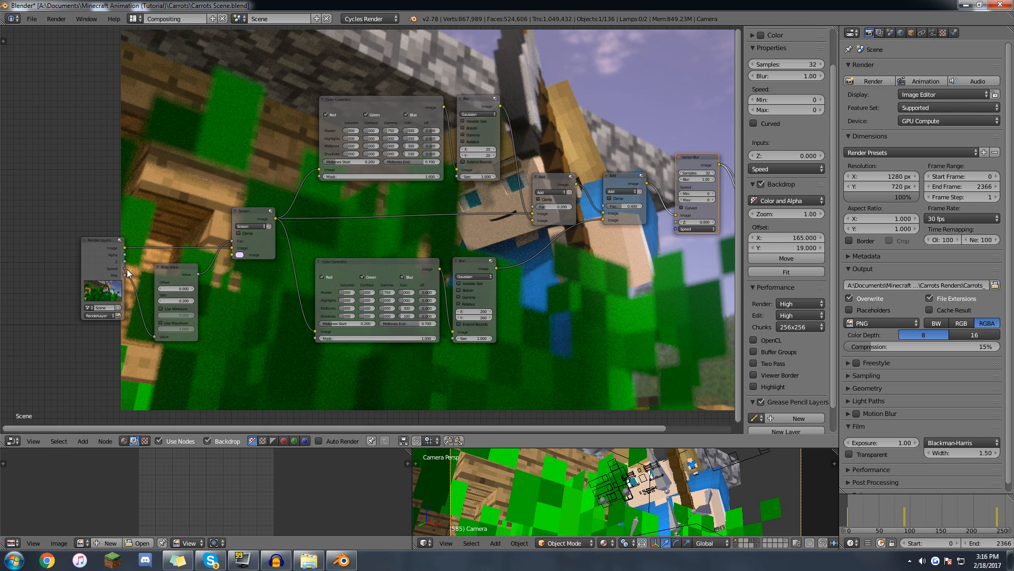
{"action": "left_click_drag", "start_coordinate": [125, 268], "coordinate": [676, 230]}
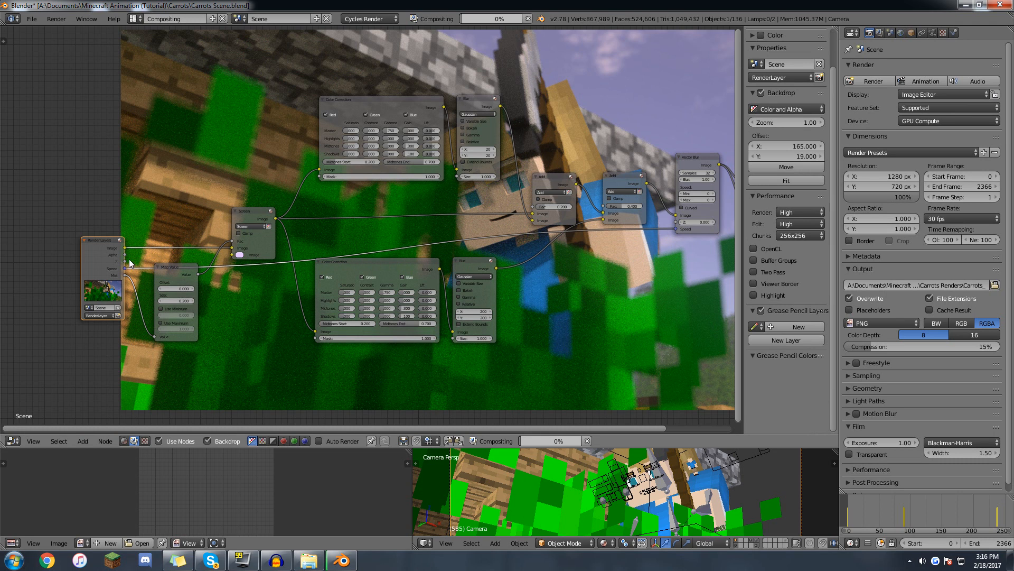
{"action": "left_click_drag", "start_coordinate": [125, 262], "coordinate": [677, 222]}
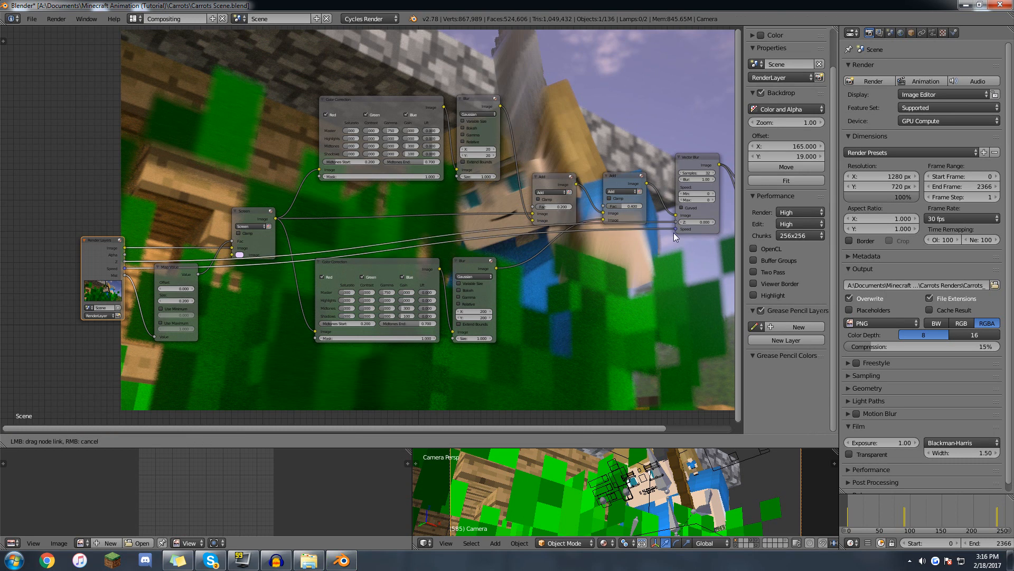
Set the Vector Blur node's blur amount to 0.6.
{"action": "middle_click_drag", "start_coordinate": [651, 272], "coordinate": [379, 354]}
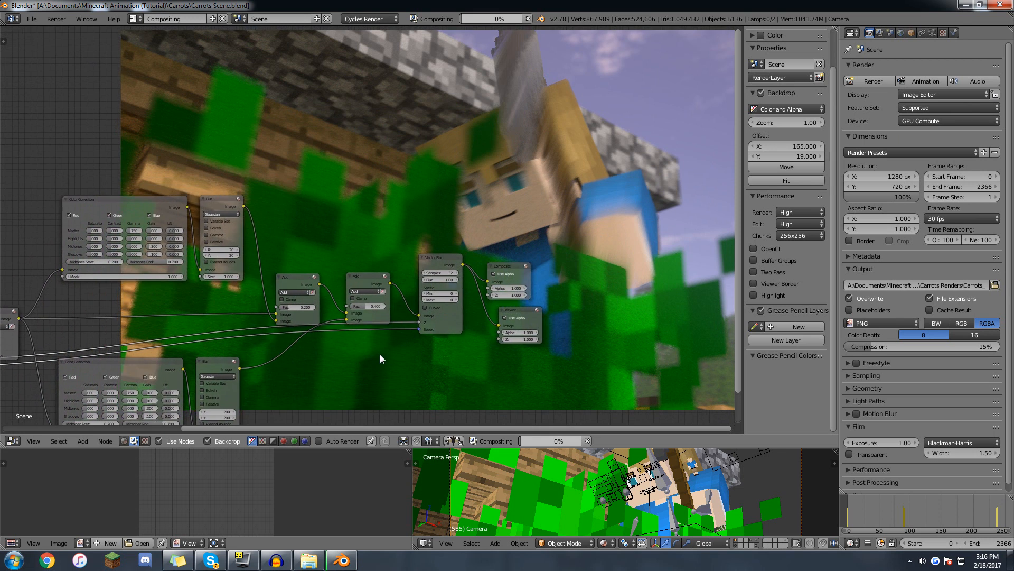
{"action": "scroll", "coordinate": [391, 365], "scroll_direction": "up", "scroll_amount": 2}
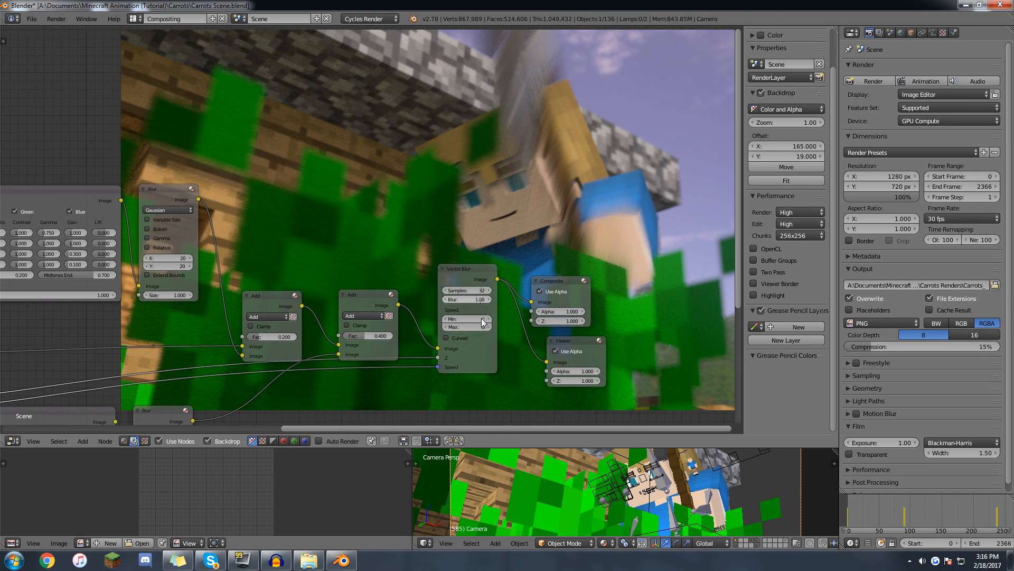
{"action": "scroll", "coordinate": [480, 319], "scroll_direction": "up", "scroll_amount": 1}
{"action": "left_click", "coordinate": [494, 311]}
{"action": "type", "text": "0.6"}
{"action": "key", "text": "Return"}
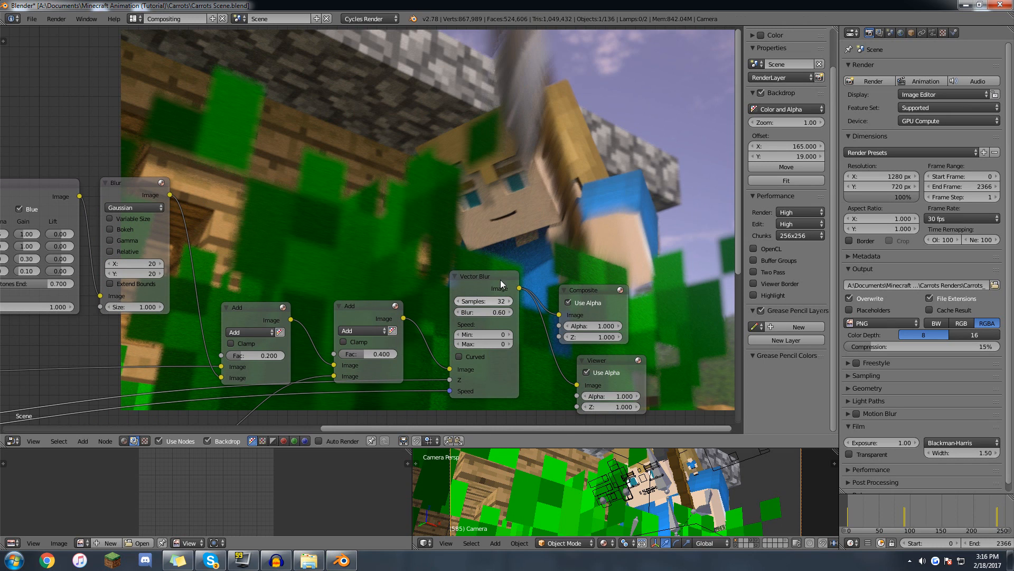
Turn on the Curved option of the Vector Blur node and inspect the blur in the backdrop.
{"action": "middle_click_drag", "start_coordinate": [533, 144], "coordinate": [516, 34]}
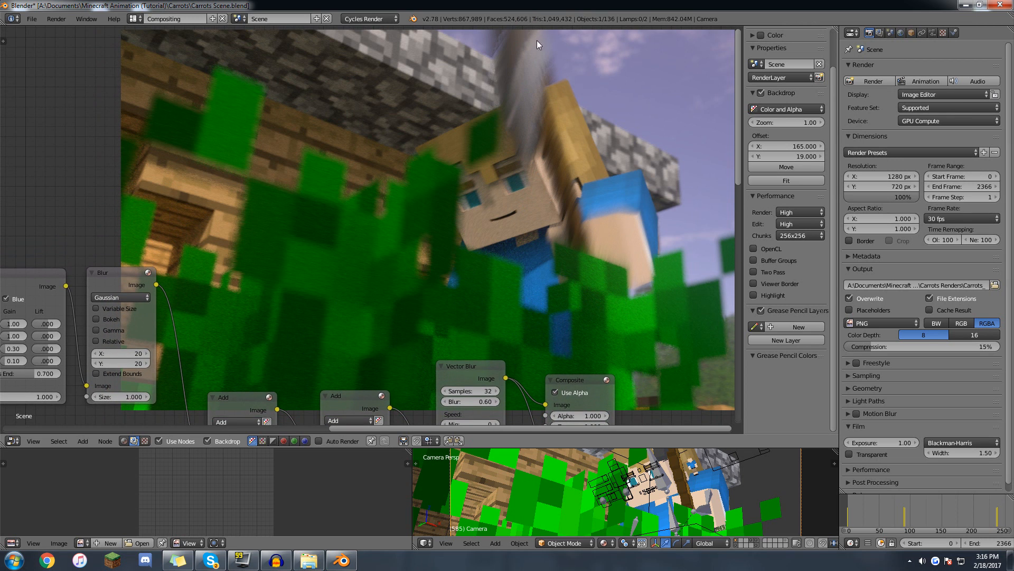
{"action": "middle_click_drag", "start_coordinate": [523, 391], "coordinate": [522, 295]}
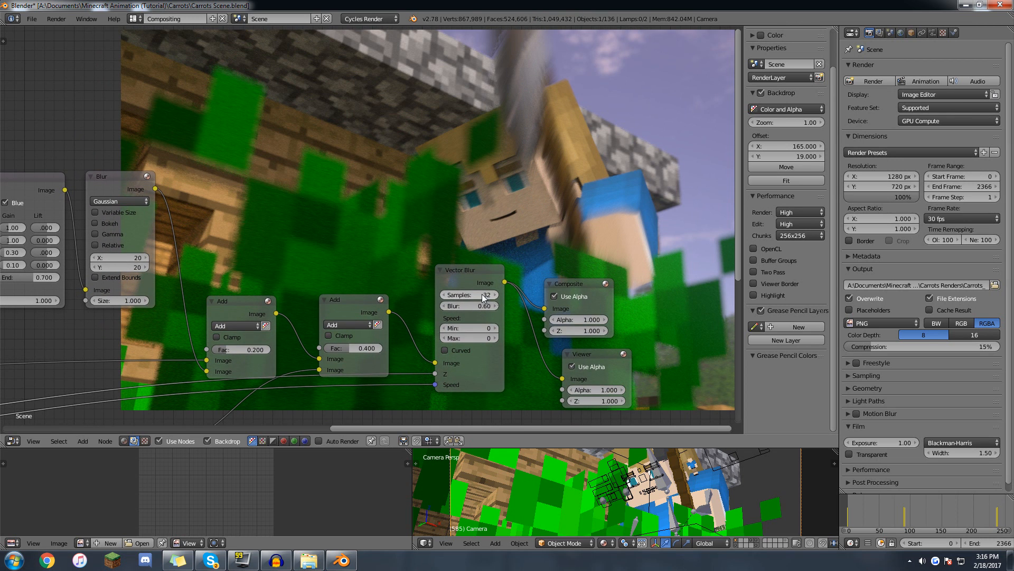
{"action": "left_click", "coordinate": [455, 350]}
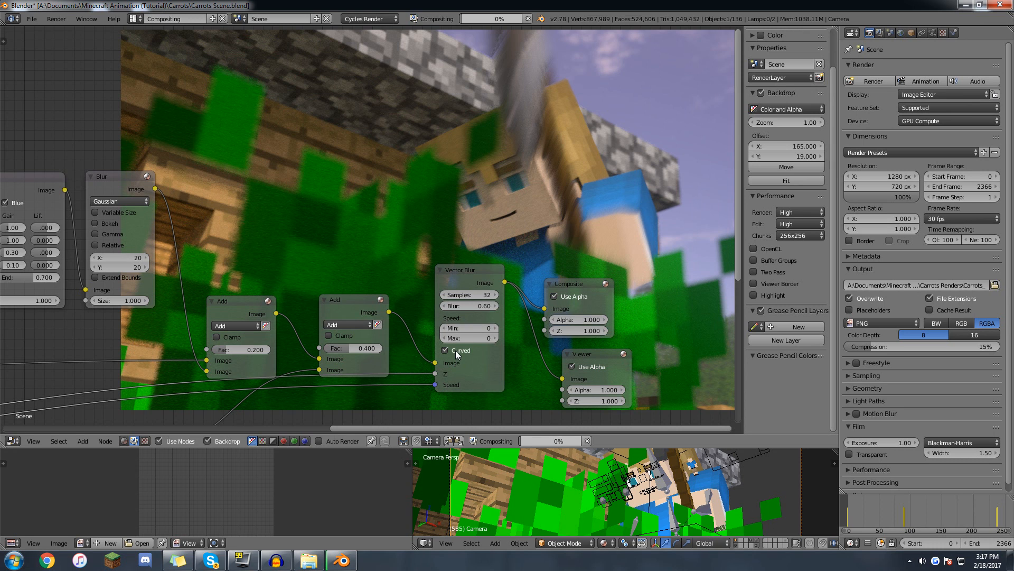
{"action": "middle_click_drag", "start_coordinate": [418, 246], "coordinate": [485, 291]}
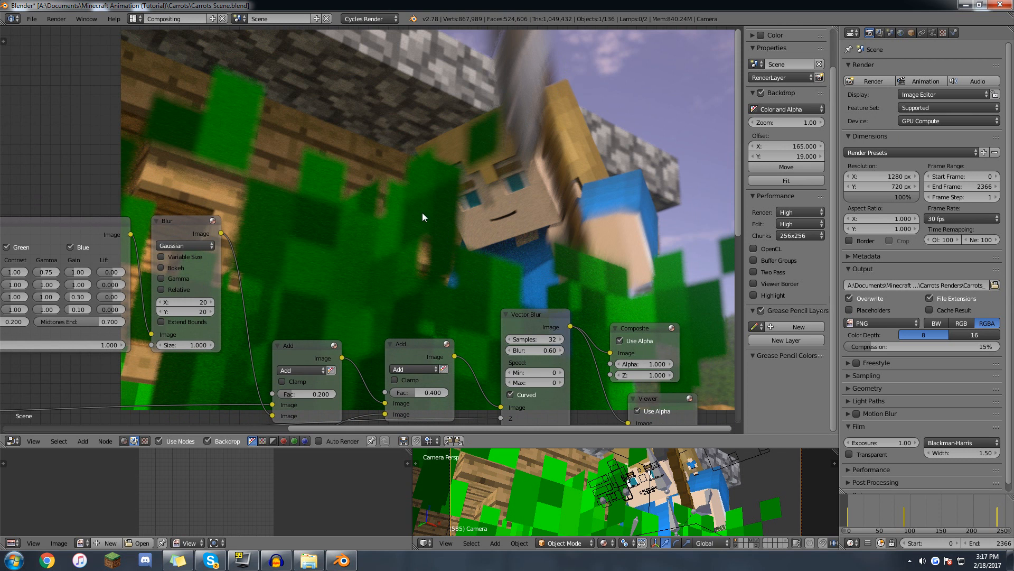
Switch to the Default screen layout and render frame 585 again with the Vector Blur applied.
{"action": "left_click", "coordinate": [135, 19]}
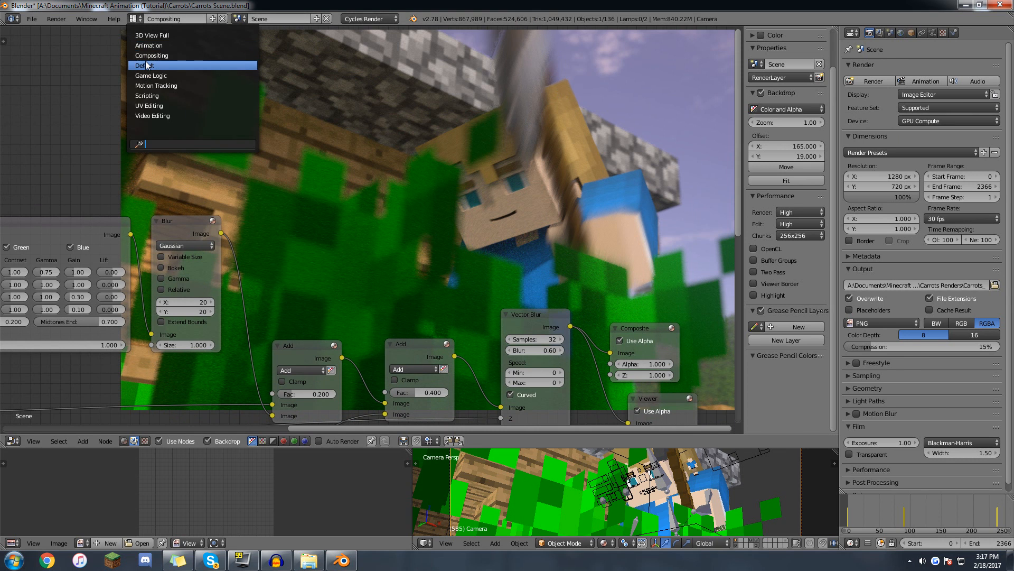
{"action": "left_click", "coordinate": [153, 67]}
{"action": "middle_click_drag", "start_coordinate": [374, 345], "coordinate": [368, 321]}
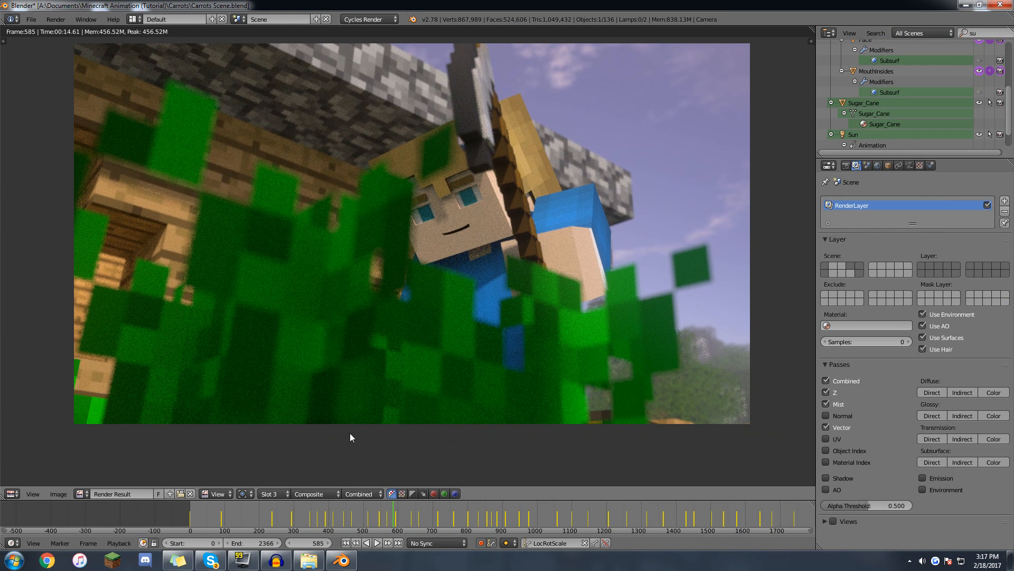
{"action": "key", "text": "F12"}
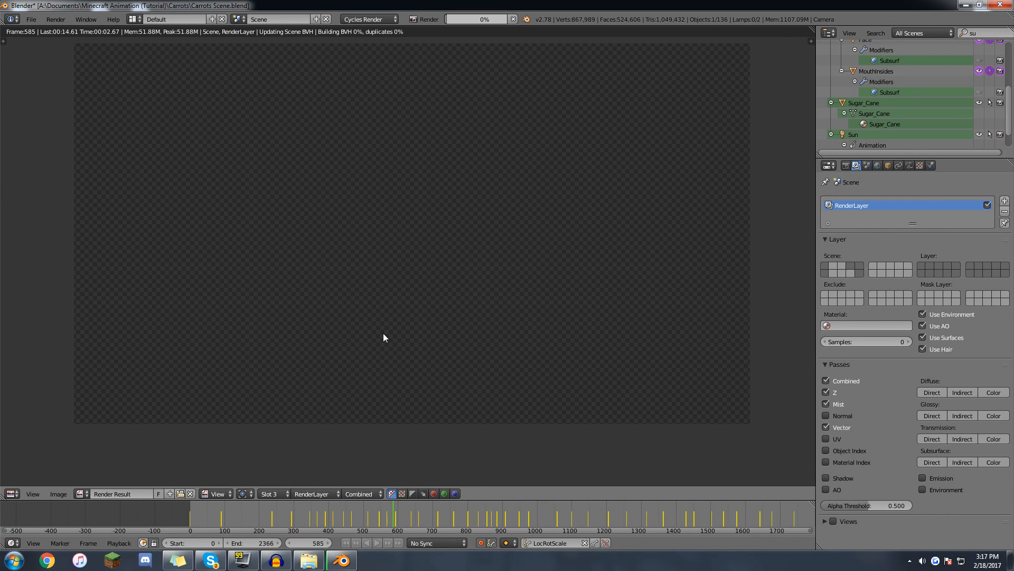
Compare the motion blur between the renders stored in slots 1, 2 and 3, ending on slot 3.
{"action": "left_click", "coordinate": [272, 494]}
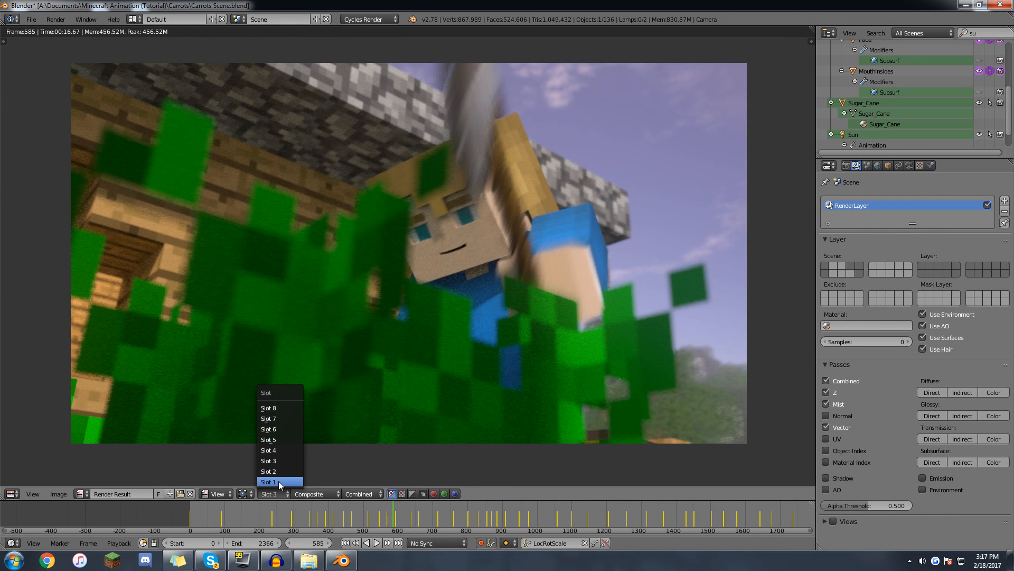
{"action": "left_click", "coordinate": [279, 482]}
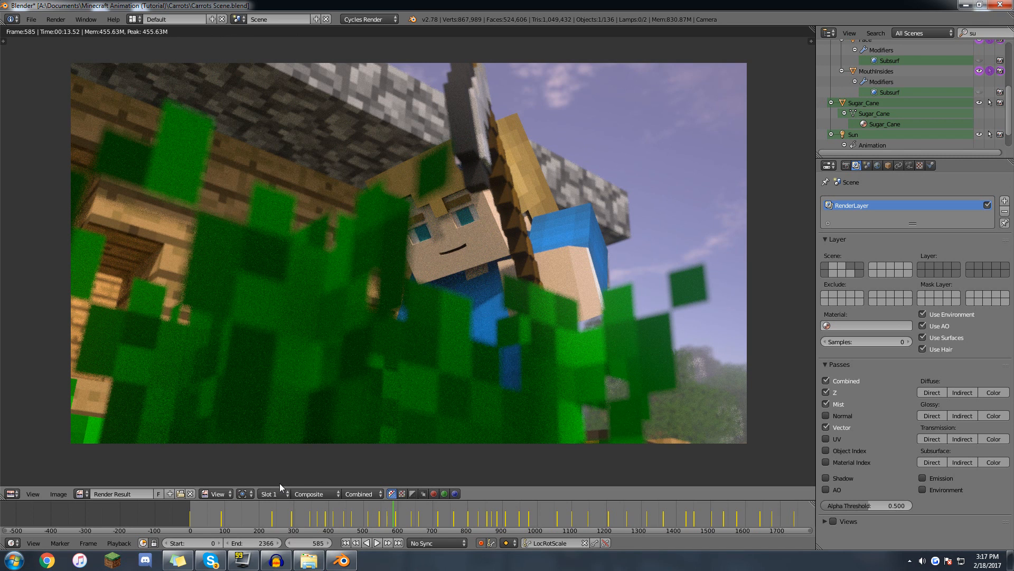
{"action": "left_click", "coordinate": [280, 490]}
{"action": "left_click", "coordinate": [278, 468]}
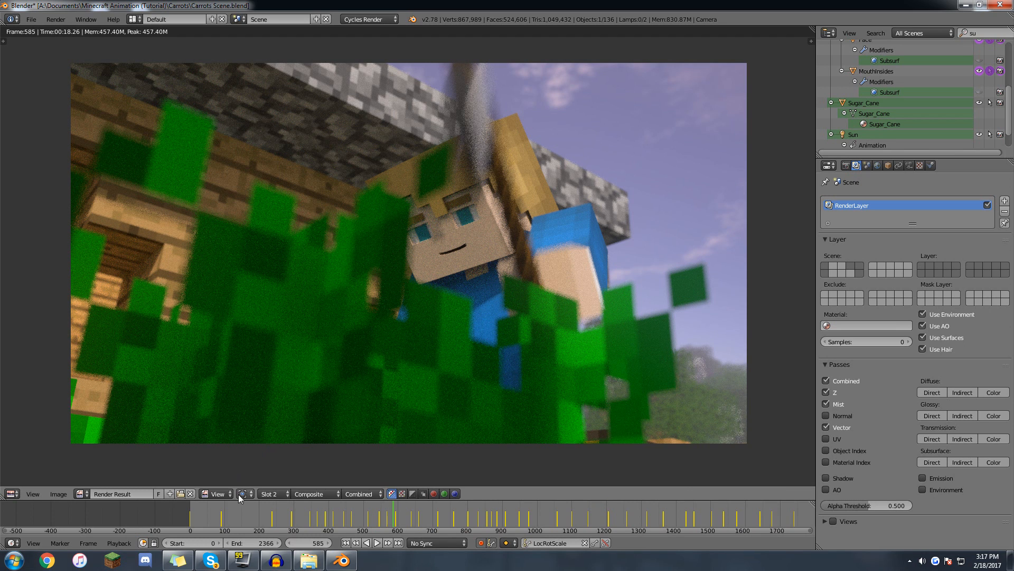
{"action": "left_click", "coordinate": [272, 493]}
{"action": "left_click", "coordinate": [280, 461]}
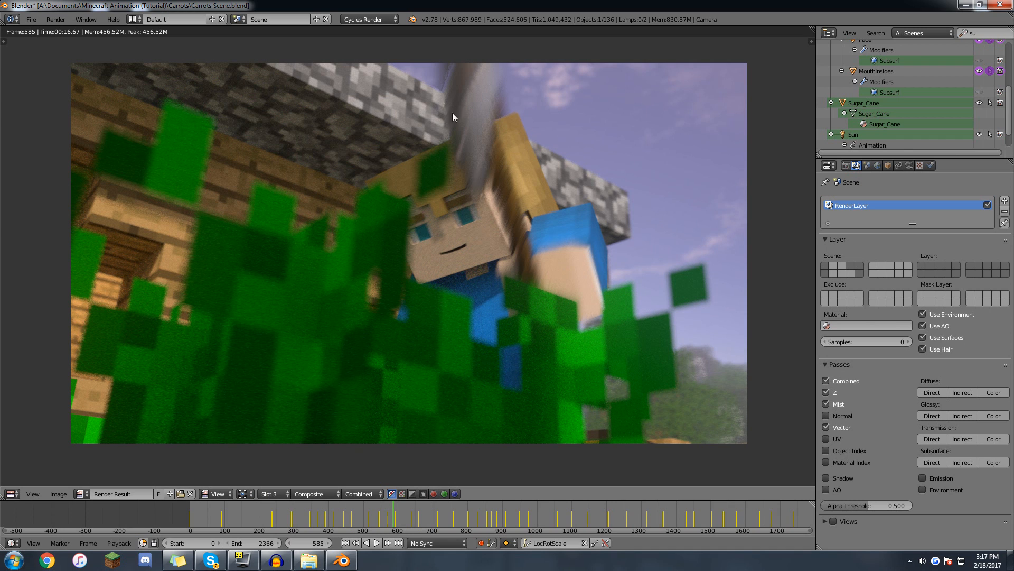
{"action": "left_click", "coordinate": [271, 495]}
{"action": "left_click", "coordinate": [273, 482]}
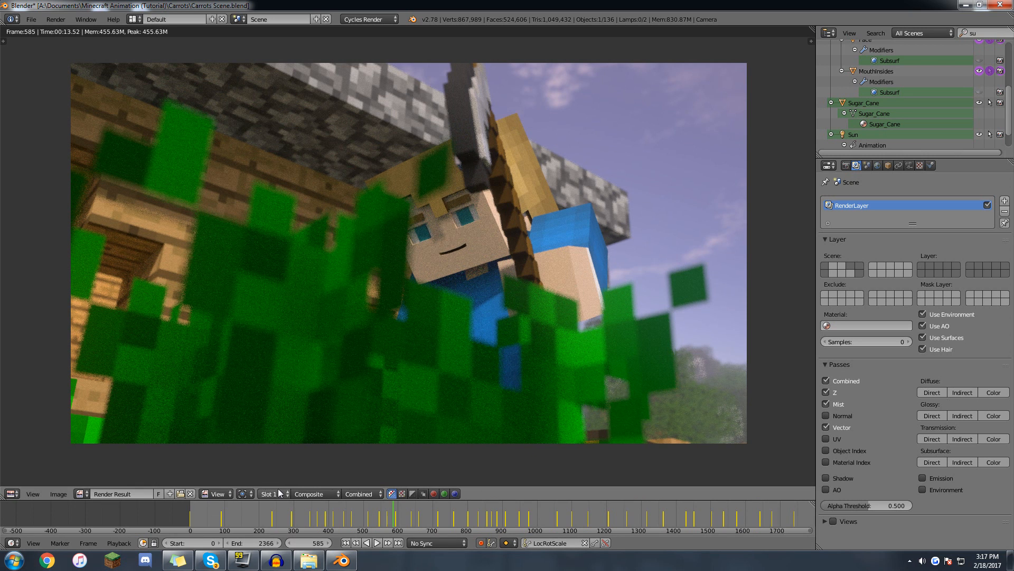
{"action": "left_click", "coordinate": [276, 492]}
{"action": "left_click", "coordinate": [277, 461]}
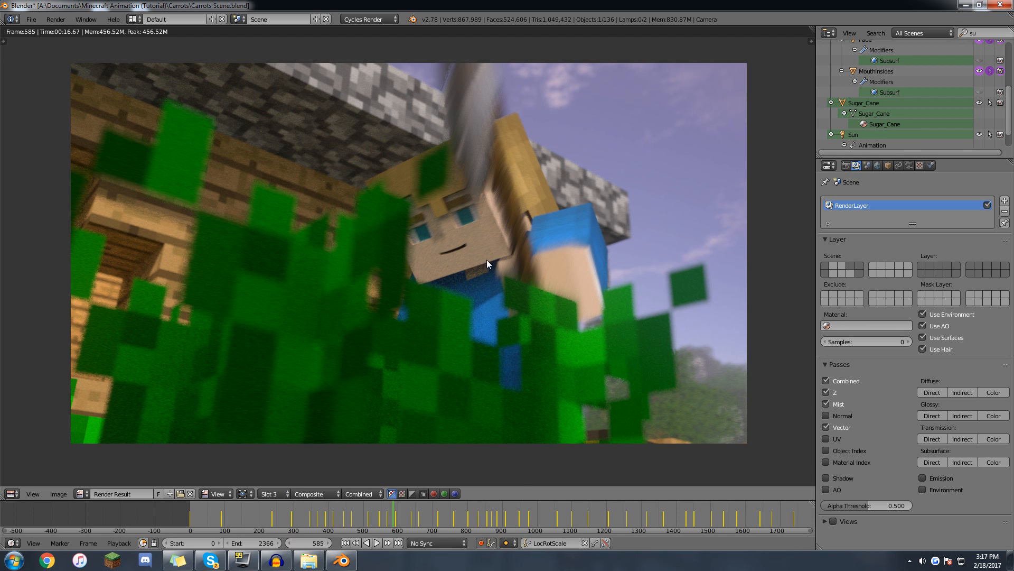
Move to frame 593, render it to check the blur at the camera cut, and return to the 3D view.
{"action": "key", "text": "Escape"}
{"action": "left_click_drag", "start_coordinate": [405, 523], "coordinate": [395, 520]}
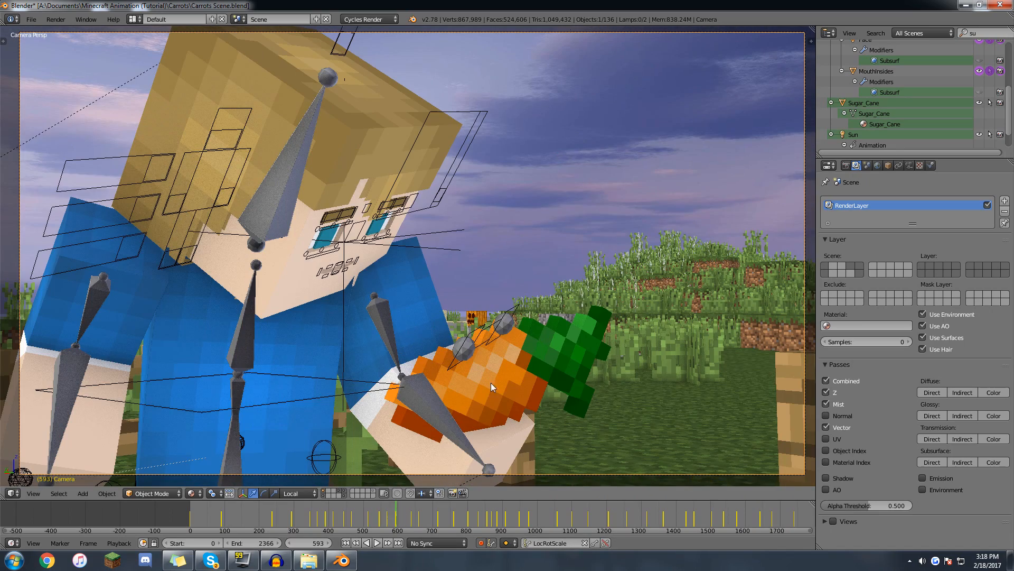
{"action": "key", "text": "F12"}
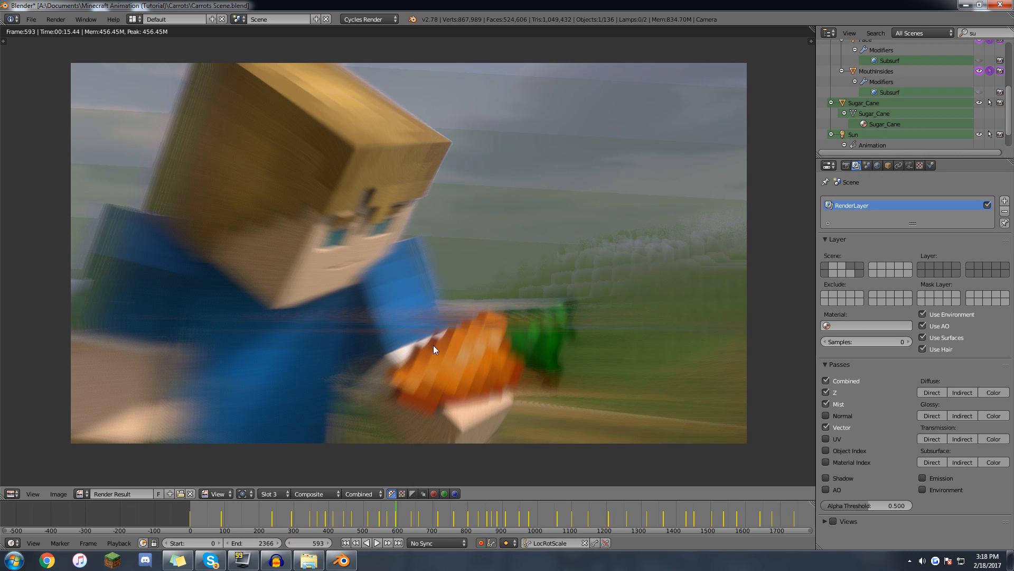
{"action": "key", "text": "Escape"}
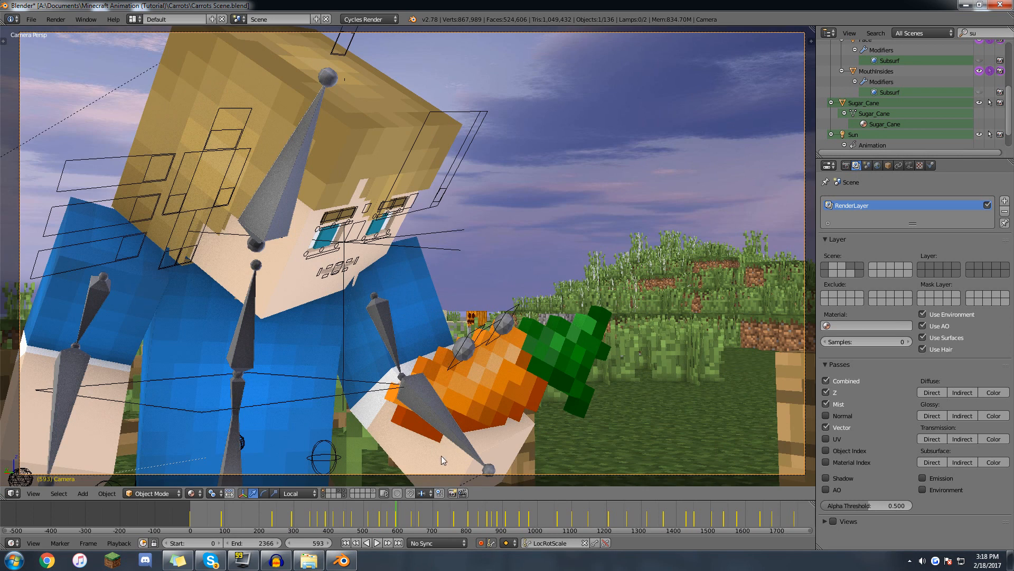
Switch to the Compositing screen layout and move the current frame to 90, just before the camera cut.
{"action": "scroll", "coordinate": [399, 519], "scroll_direction": "up", "scroll_amount": 3}
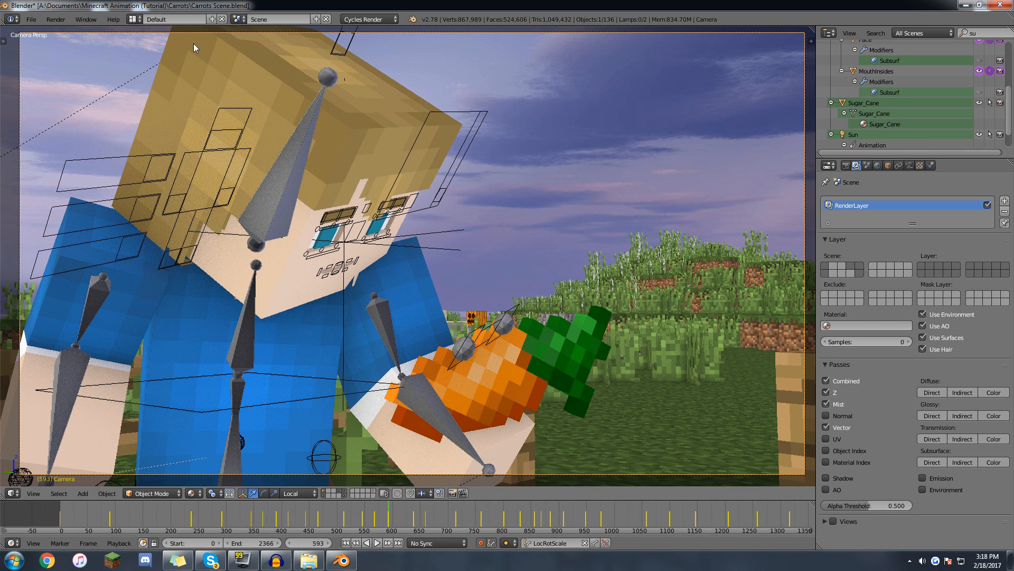
{"action": "left_click", "coordinate": [139, 19]}
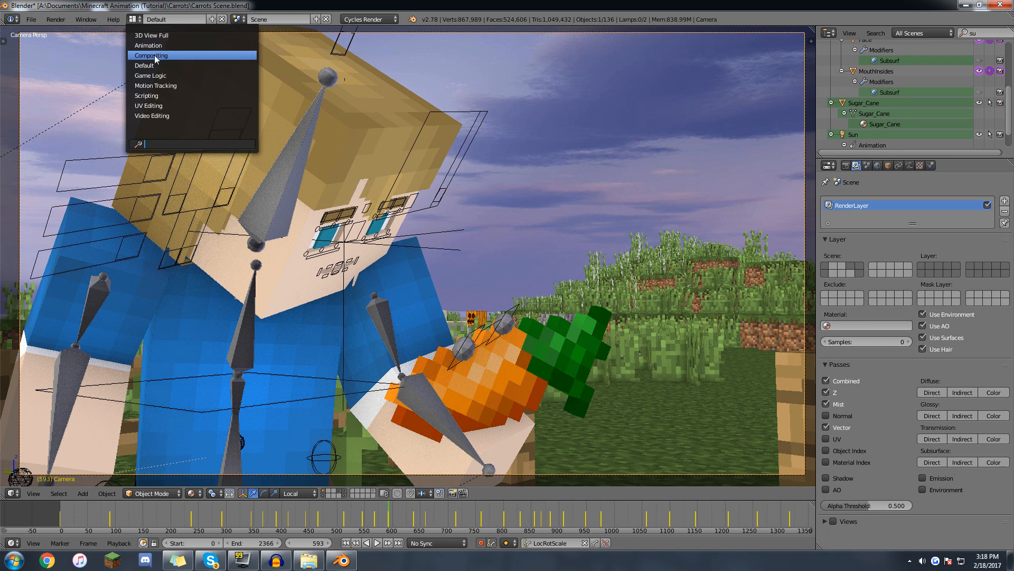
{"action": "left_click", "coordinate": [154, 55]}
{"action": "scroll", "coordinate": [874, 505], "scroll_direction": "down", "scroll_amount": 3}
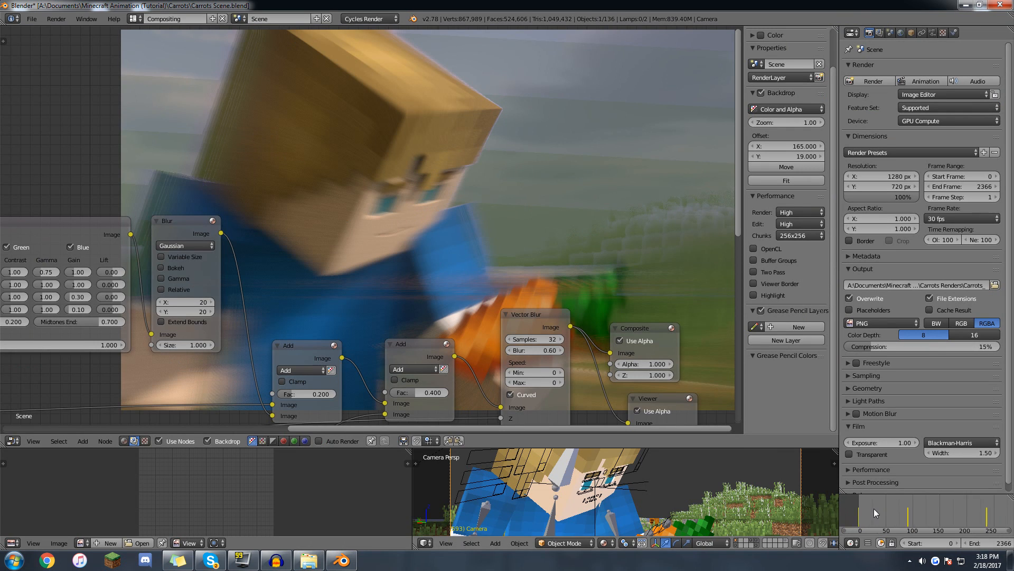
{"action": "left_click_drag", "start_coordinate": [886, 512], "coordinate": [907, 519]}
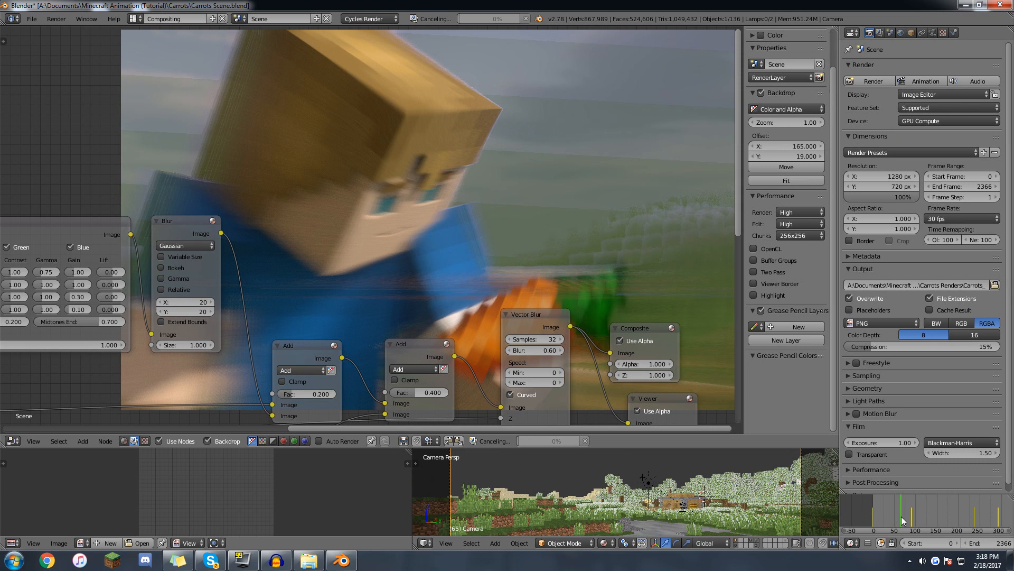
{"action": "scroll", "coordinate": [906, 519], "scroll_direction": "up", "scroll_amount": 3}
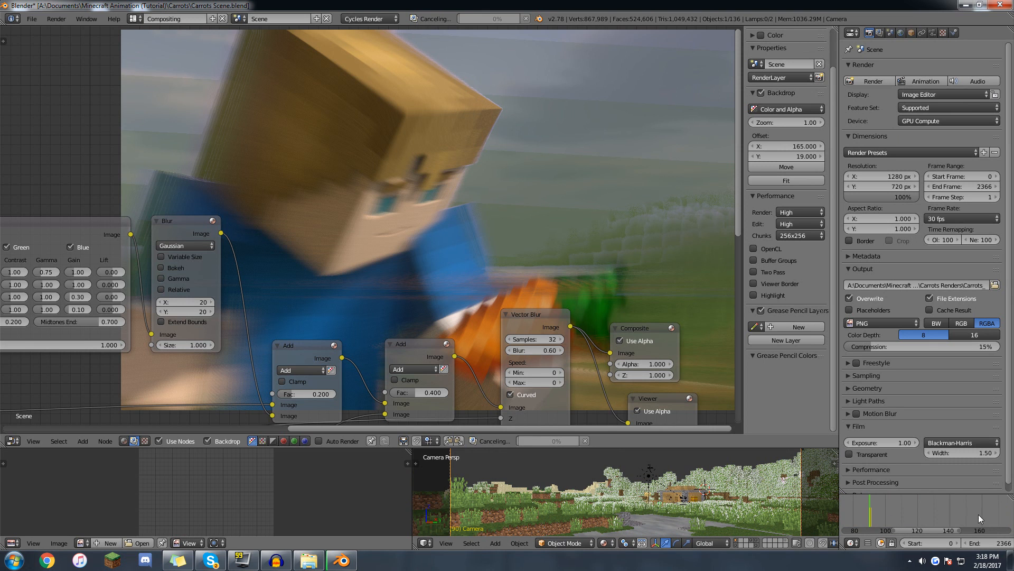
{"action": "middle_click_drag", "start_coordinate": [894, 504], "coordinate": [963, 514]}
{"action": "scroll", "coordinate": [936, 515], "scroll_direction": "up", "scroll_amount": 1}
Step back and forth around frames 90 and 91 to examine where the camera cuts.
{"action": "key", "text": "Left"}
{"action": "key", "text": "Right"}
{"action": "key", "text": "Right"}
{"action": "key", "text": "Left"}
{"action": "key", "text": "Right"}
{"action": "key", "text": "Left"}
{"action": "key", "text": "Right"}
{"action": "key", "text": "Left"}
{"action": "key", "text": "Right"}
{"action": "key", "text": "Left"}
{"action": "scroll", "coordinate": [938, 521], "scroll_direction": "up", "scroll_amount": 2}
{"action": "scroll", "coordinate": [965, 516], "scroll_direction": "up", "scroll_amount": 1}
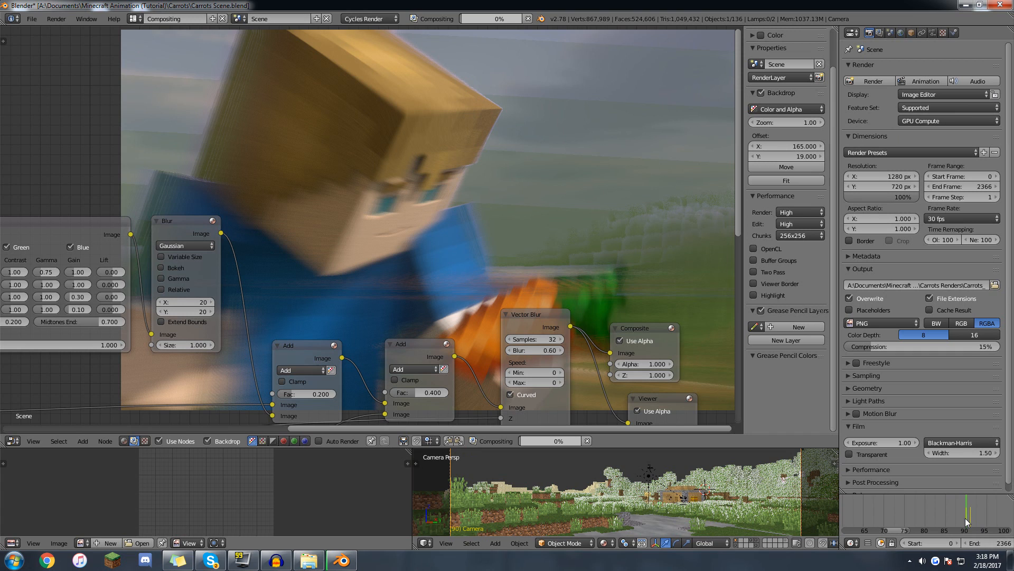
Go to frame 89 and insert a keyframe on the Vector Blur node's Blur value.
{"action": "key", "text": "Left"}
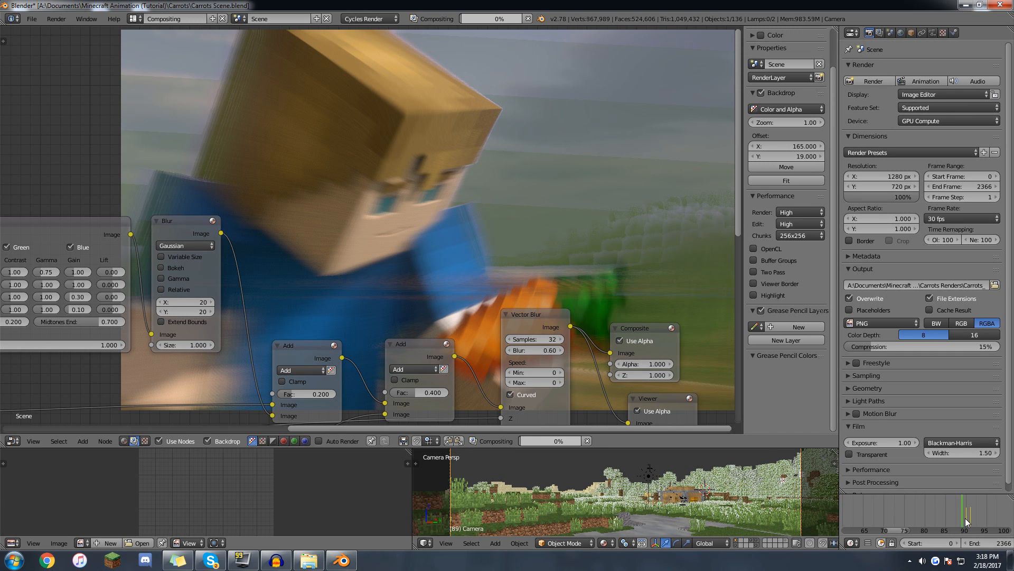
{"action": "scroll", "coordinate": [969, 518], "scroll_direction": "up", "scroll_amount": 4}
{"action": "middle_click_drag", "start_coordinate": [969, 518], "coordinate": [882, 520]}
{"action": "middle_click_drag", "start_coordinate": [593, 303], "coordinate": [563, 209]}
{"action": "right_click", "coordinate": [514, 288]}
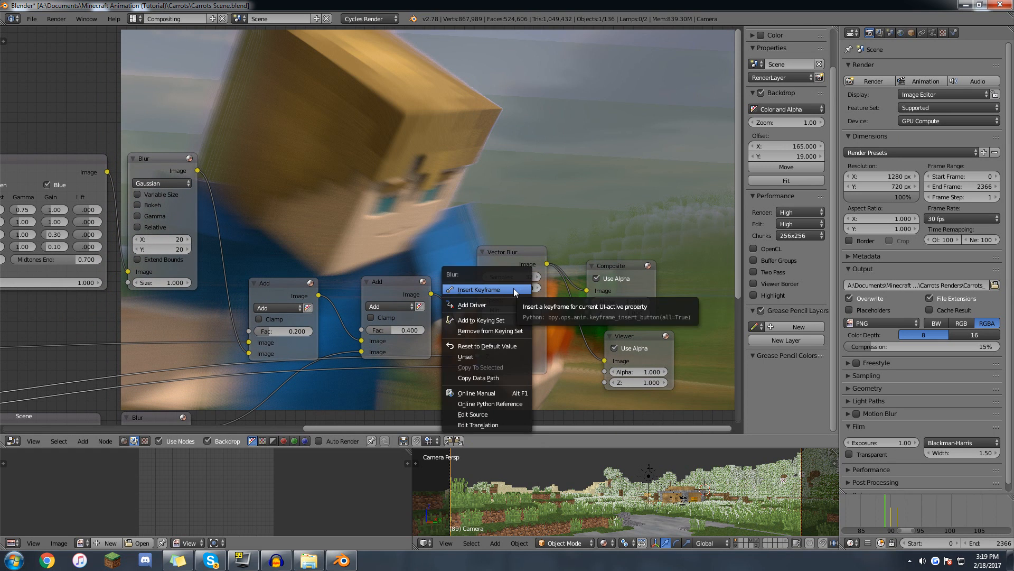
{"action": "left_click", "coordinate": [514, 287]}
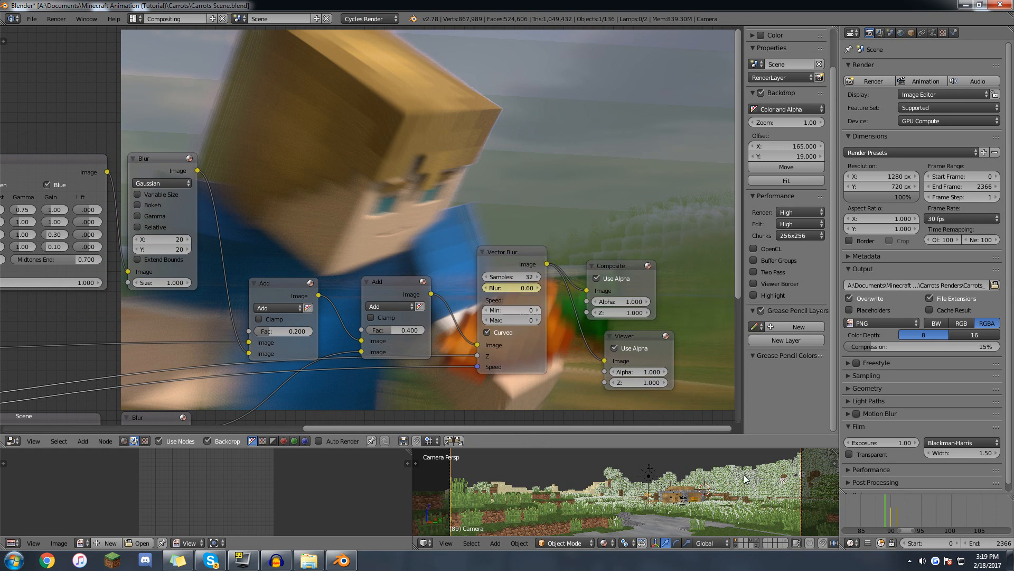
Set the Vector Blur node's Blur value to 0 and keyframe it on frames 90 and 91.
{"action": "key", "text": "Right"}
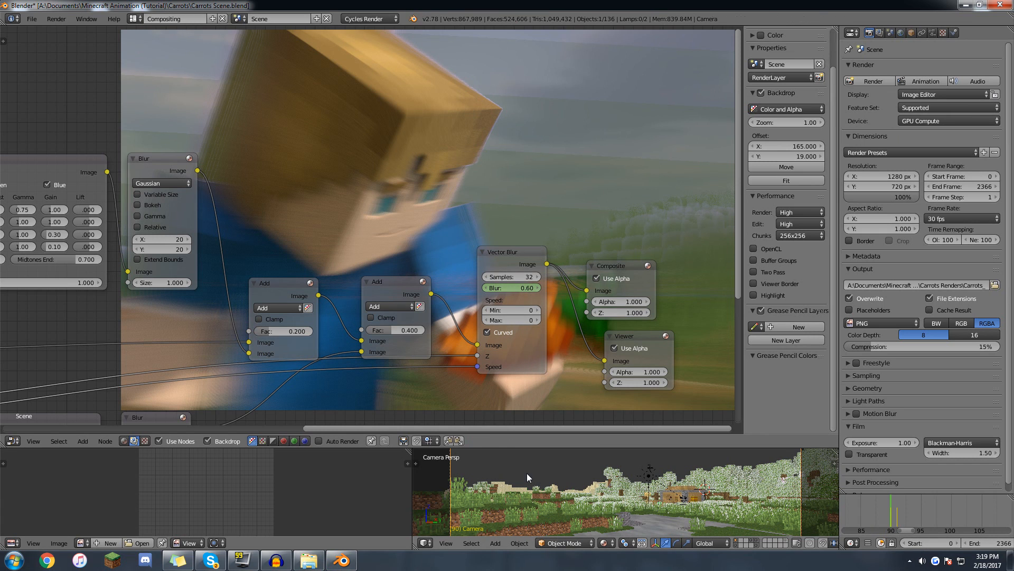
{"action": "left_click", "coordinate": [521, 288]}
{"action": "type", "text": "0"}
{"action": "key", "text": "Return"}
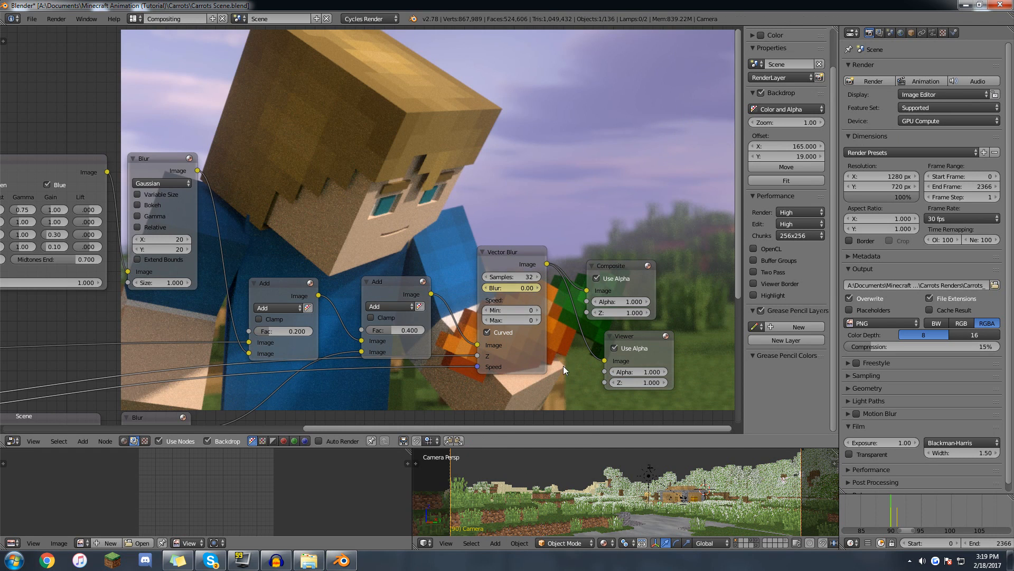
{"action": "key", "text": "Right"}
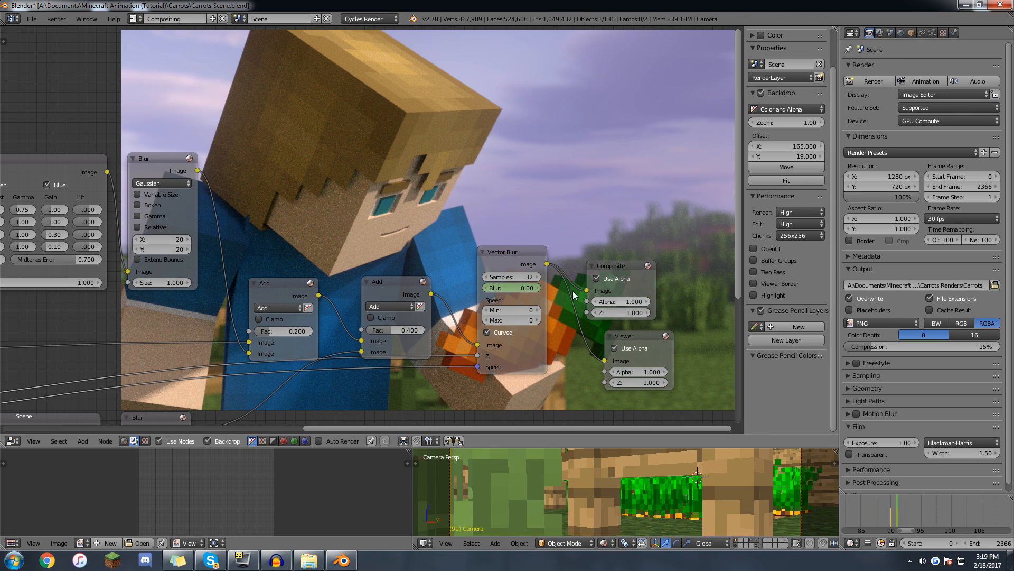
{"action": "key", "text": "i"}
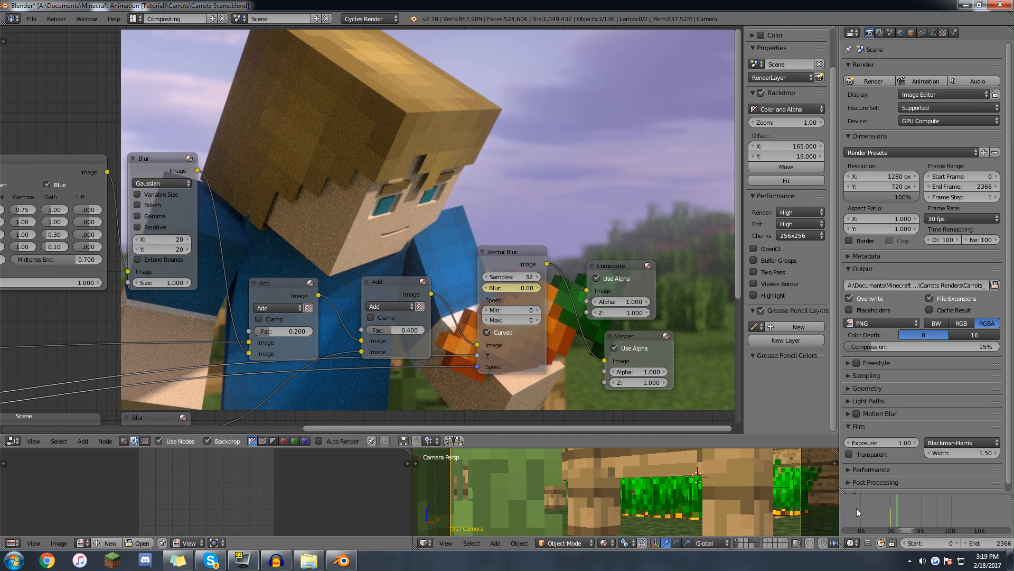
On frame 92, set the Vector Blur node's Blur value to 0.6 and keyframe it.
{"action": "key", "text": "Right"}
{"action": "left_click", "coordinate": [525, 288]}
{"action": "key", "text": "BackSpace"}
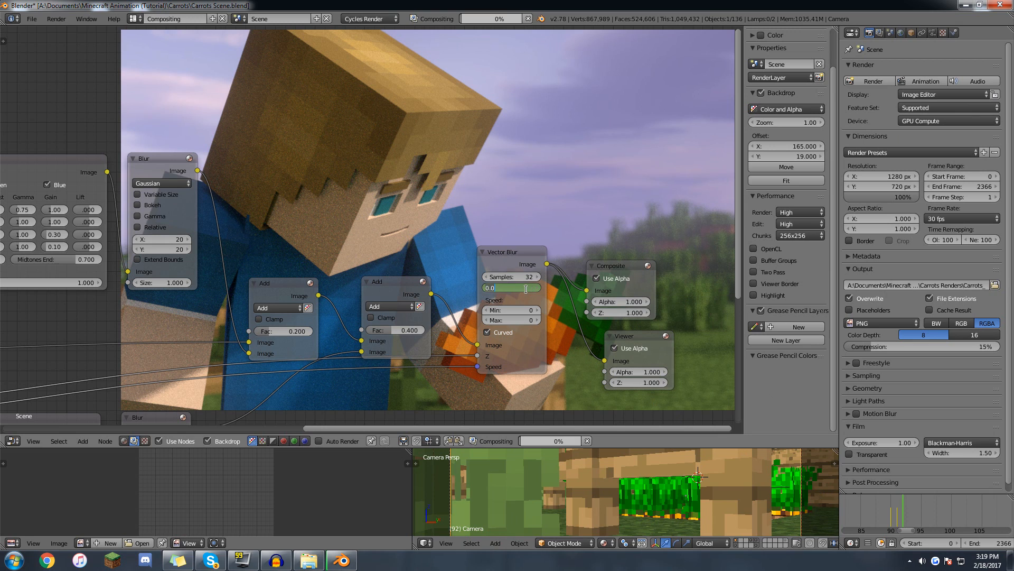
{"action": "type", "text": ".6"}
{"action": "key", "text": "Return"}
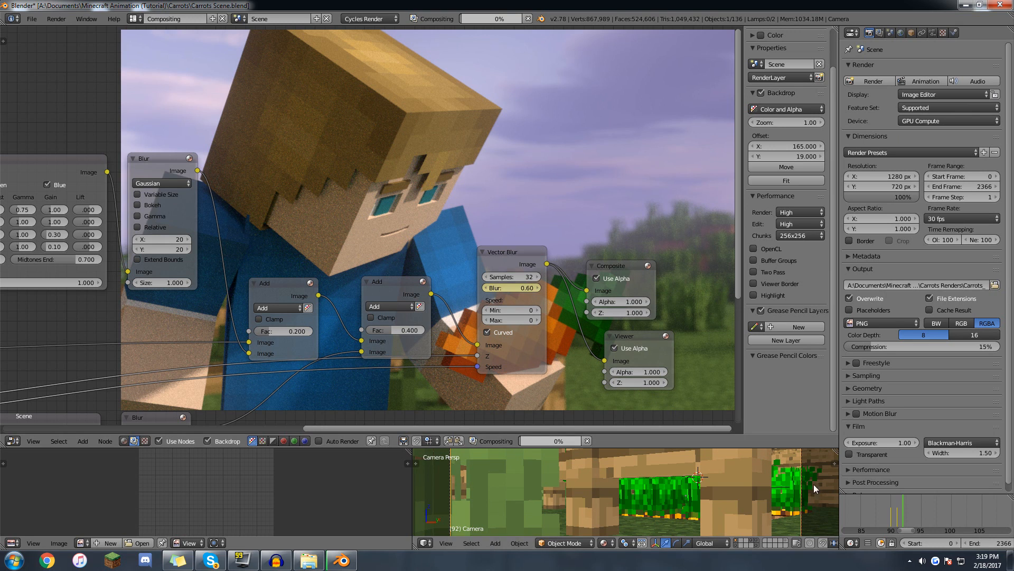
Step through frames 88 to 92 to check the Vector Blur node's keyframed Blur value around the camera cut.
{"action": "left_click", "coordinate": [879, 511]}
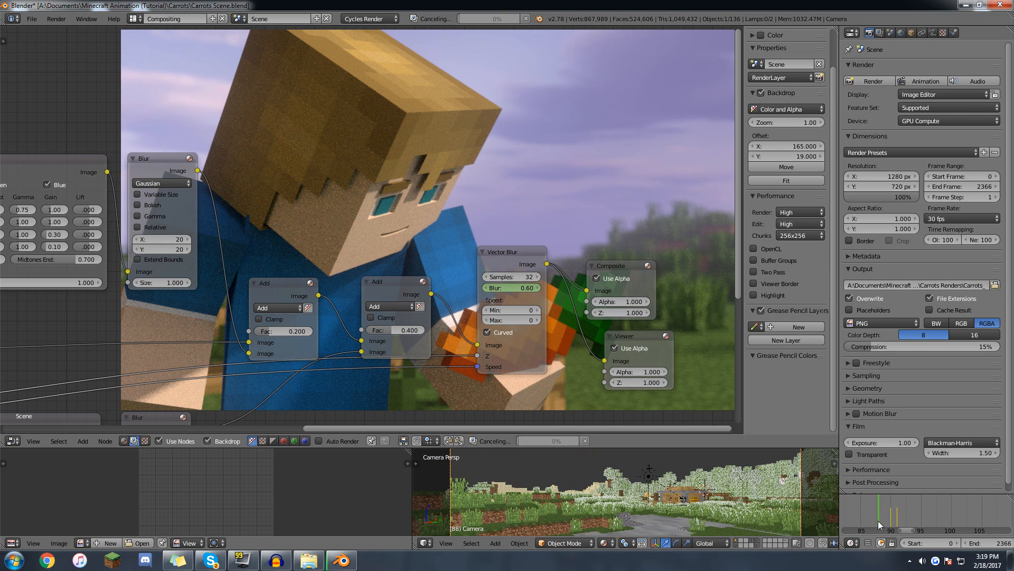
{"action": "key", "text": "Right"}
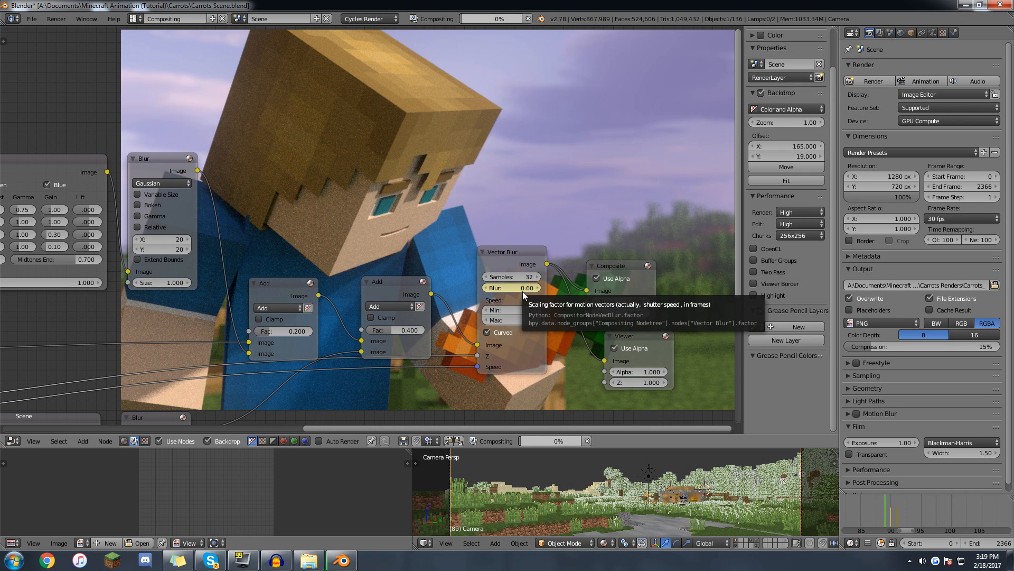
{"action": "key", "text": "Right"}
{"action": "key", "text": "Right"}
{"action": "key", "text": "Right"}
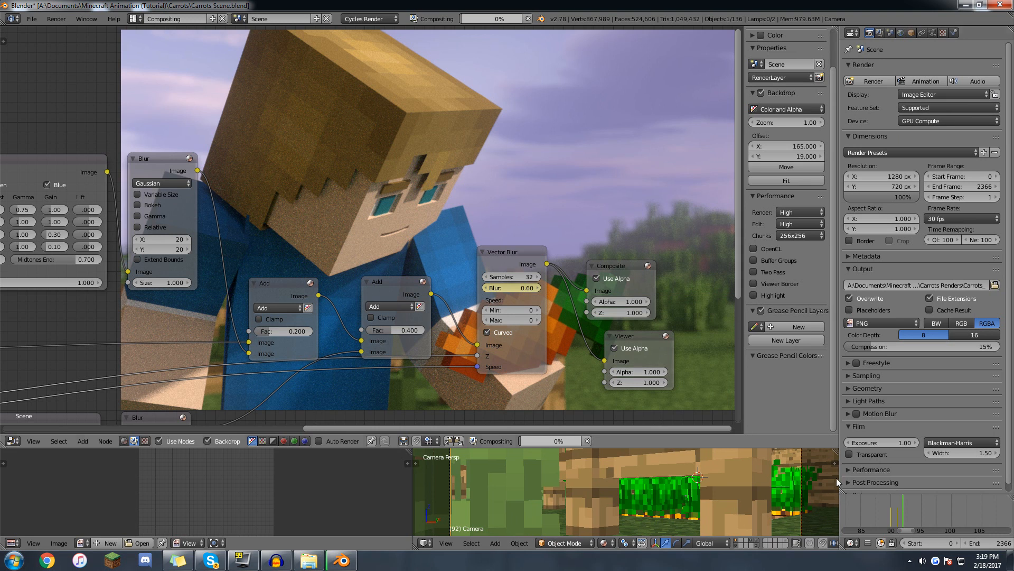
{"action": "left_click", "coordinate": [893, 528]}
{"action": "left_click_drag", "start_coordinate": [894, 526], "coordinate": [895, 524]}
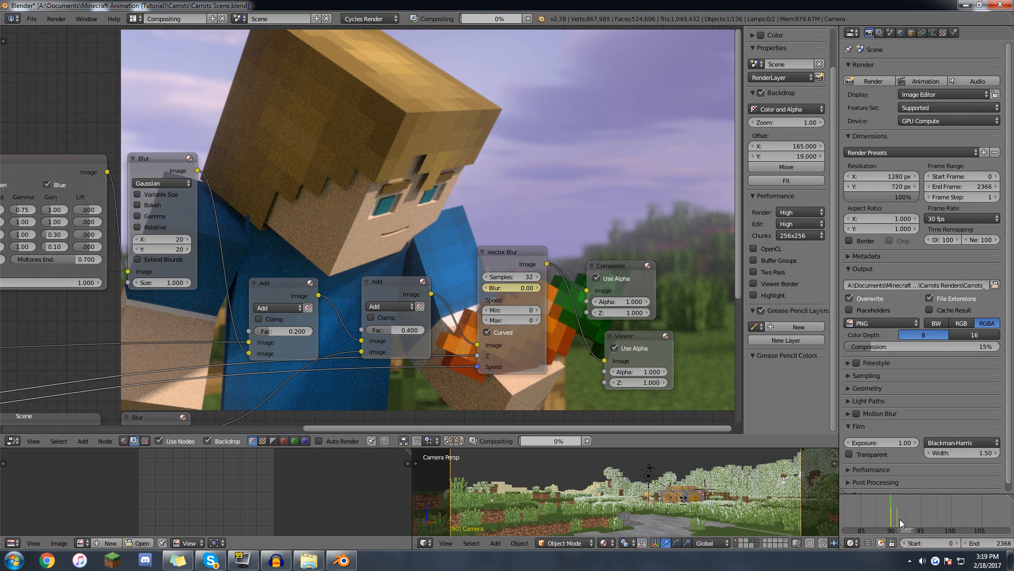
{"action": "key", "text": "Left"}
{"action": "key", "text": "Left"}
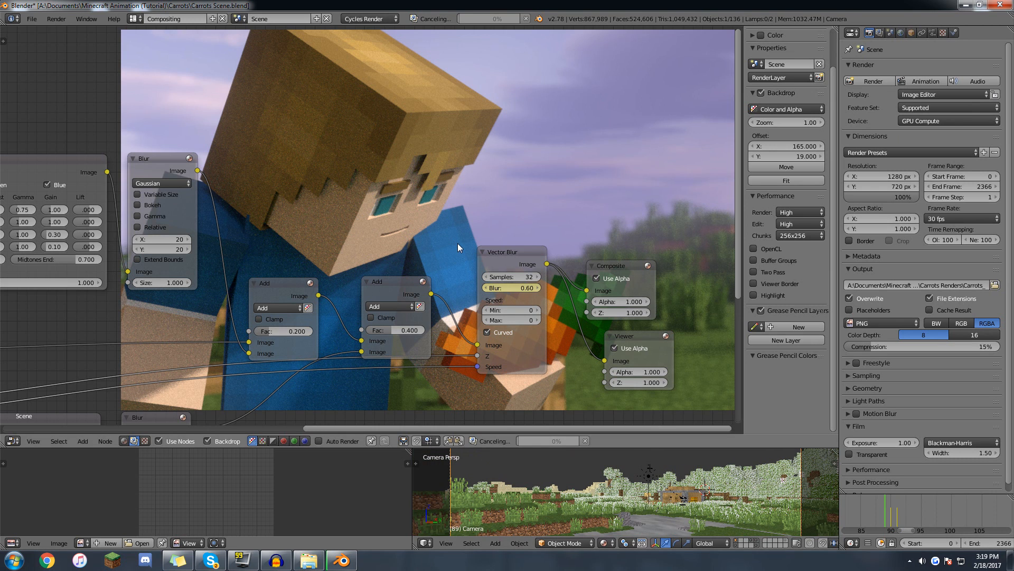
{"action": "middle_click_drag", "start_coordinate": [570, 184], "coordinate": [572, 169]}
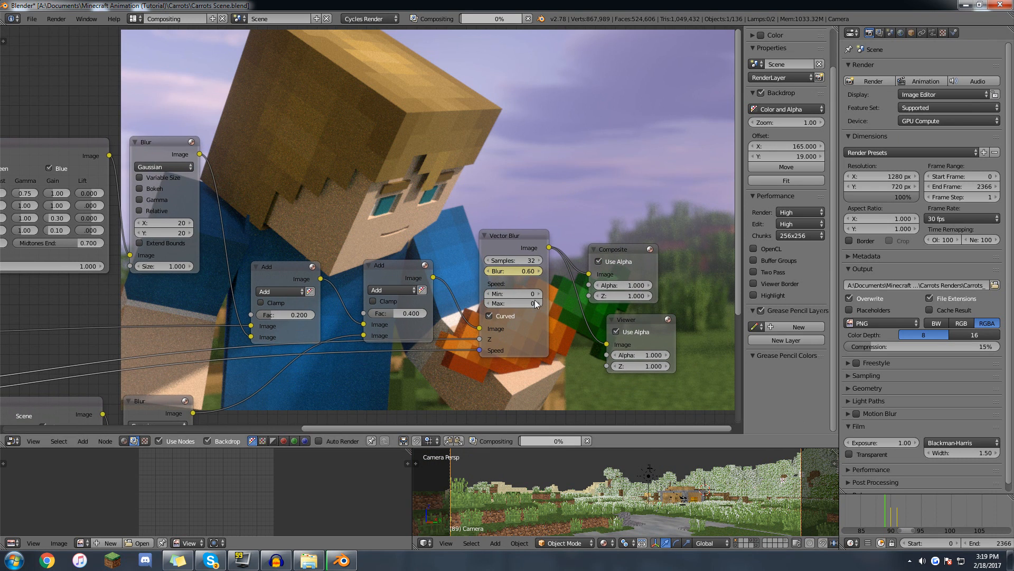
{"action": "key", "text": "Right"}
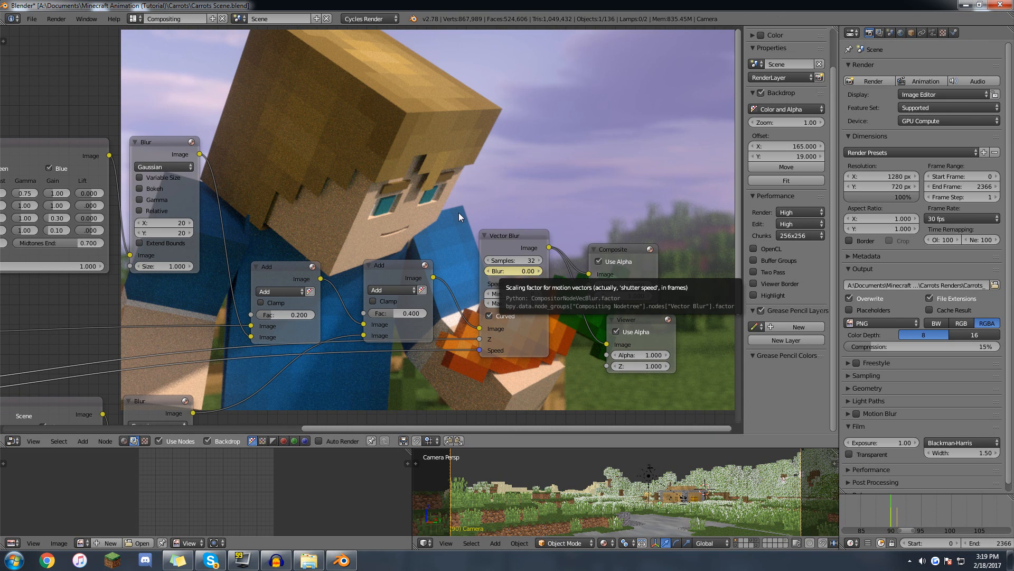
{"action": "scroll", "coordinate": [465, 174], "scroll_direction": "down", "scroll_amount": 3}
{"action": "middle_click_drag", "start_coordinate": [435, 173], "coordinate": [500, 172]}
{"action": "scroll", "coordinate": [500, 172], "scroll_direction": "up", "scroll_amount": 2}
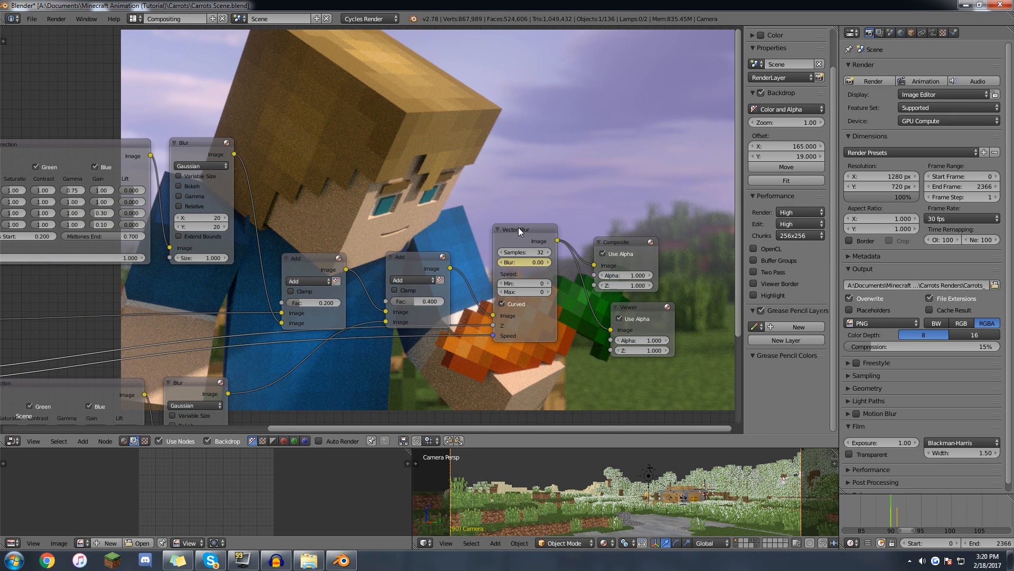
Move the Vector Blur node slightly down in the node tree and switch to the Animation screen layout.
{"action": "left_click_drag", "start_coordinate": [519, 227], "coordinate": [522, 256]}
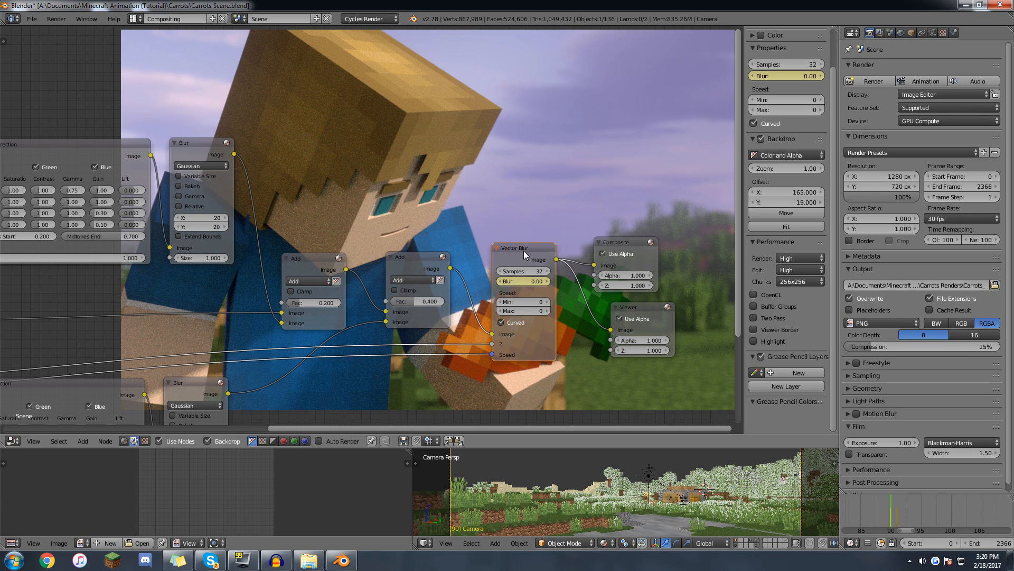
{"action": "left_click", "coordinate": [135, 19]}
{"action": "left_click", "coordinate": [144, 45]}
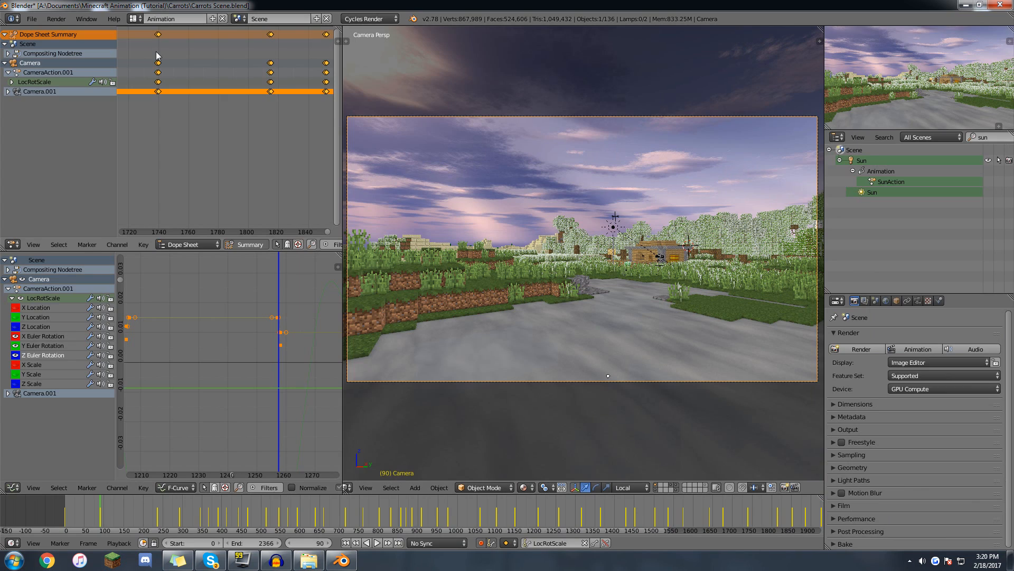
Expand the Compositing Nodetree in the dope sheet to show the Vector Blur's Blur Factor keyframes around frame 90.
{"action": "scroll", "coordinate": [160, 88], "scroll_direction": "down", "scroll_amount": 5}
{"action": "middle_click_drag", "start_coordinate": [138, 61], "coordinate": [194, 62]}
{"action": "left_click", "coordinate": [279, 244]}
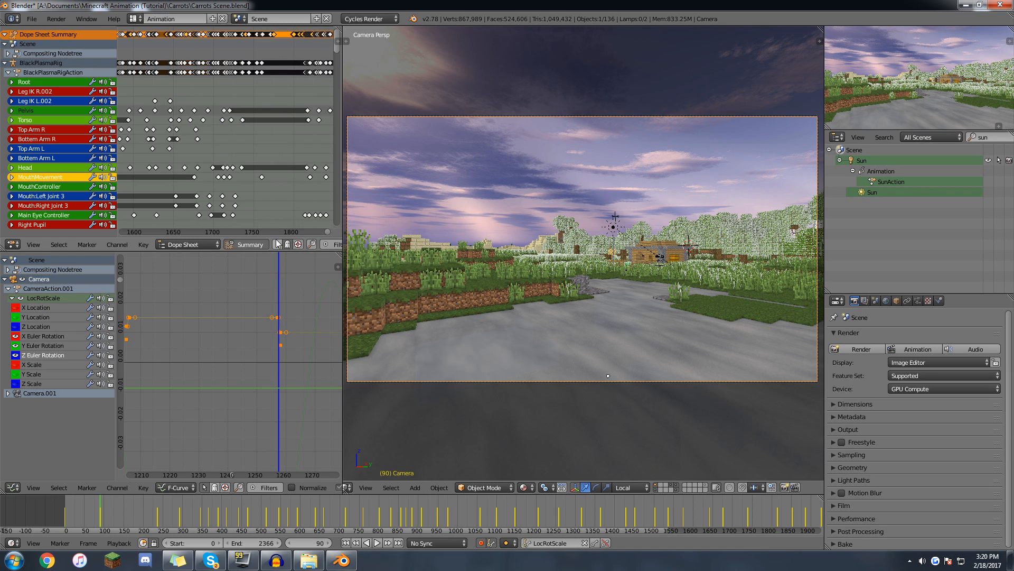
{"action": "left_click", "coordinate": [279, 244]}
{"action": "left_click", "coordinate": [8, 54]}
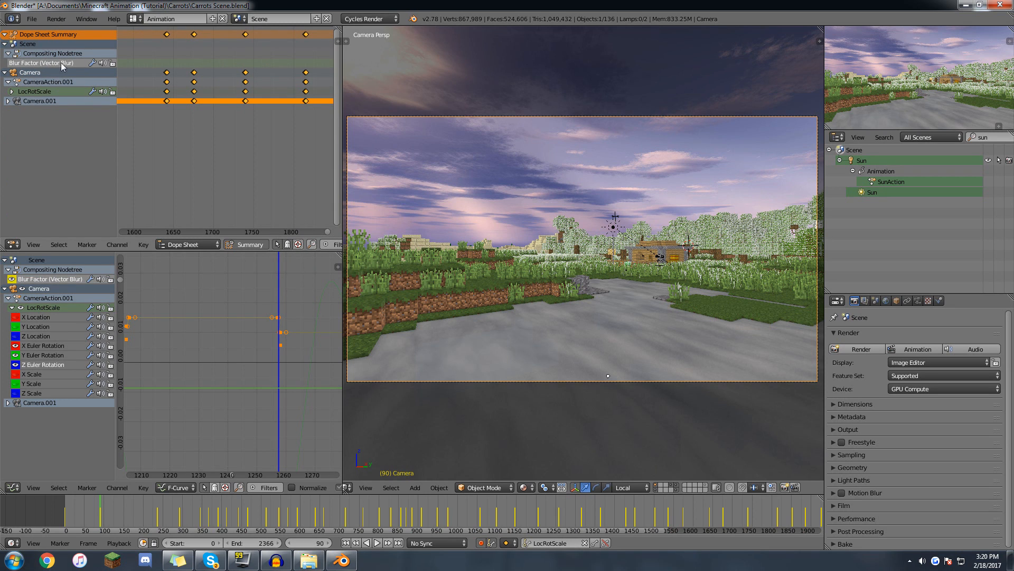
{"action": "scroll", "coordinate": [212, 94], "scroll_direction": "down", "scroll_amount": 8}
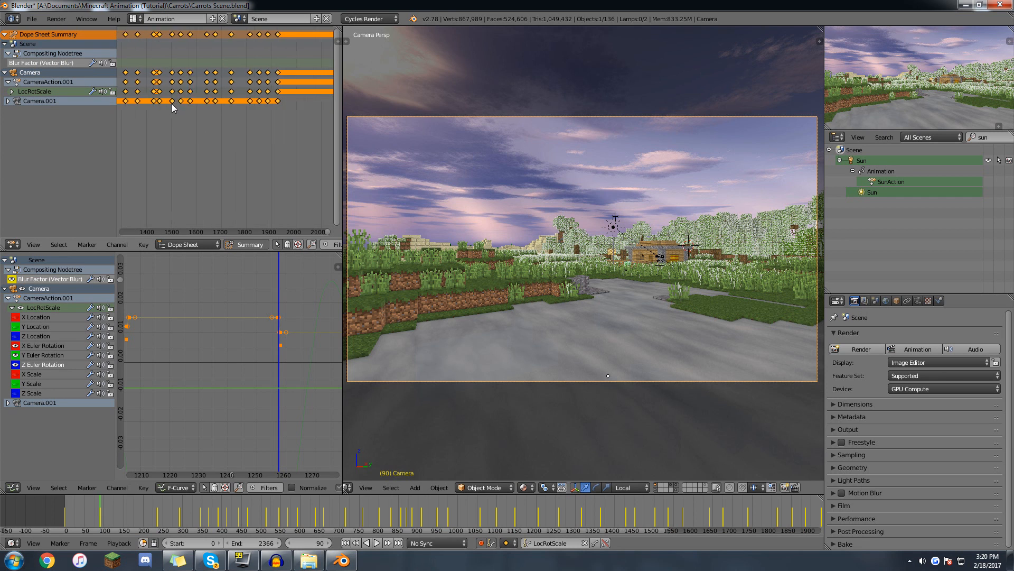
{"action": "scroll", "coordinate": [211, 94], "scroll_direction": "up", "scroll_amount": 12}
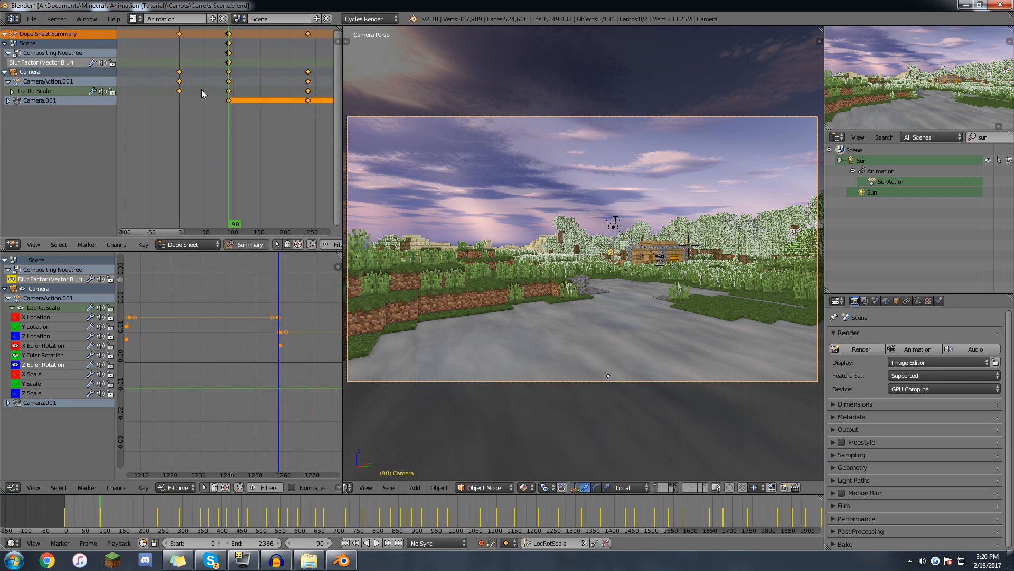
{"action": "scroll", "coordinate": [257, 70], "scroll_direction": "up", "scroll_amount": 5}
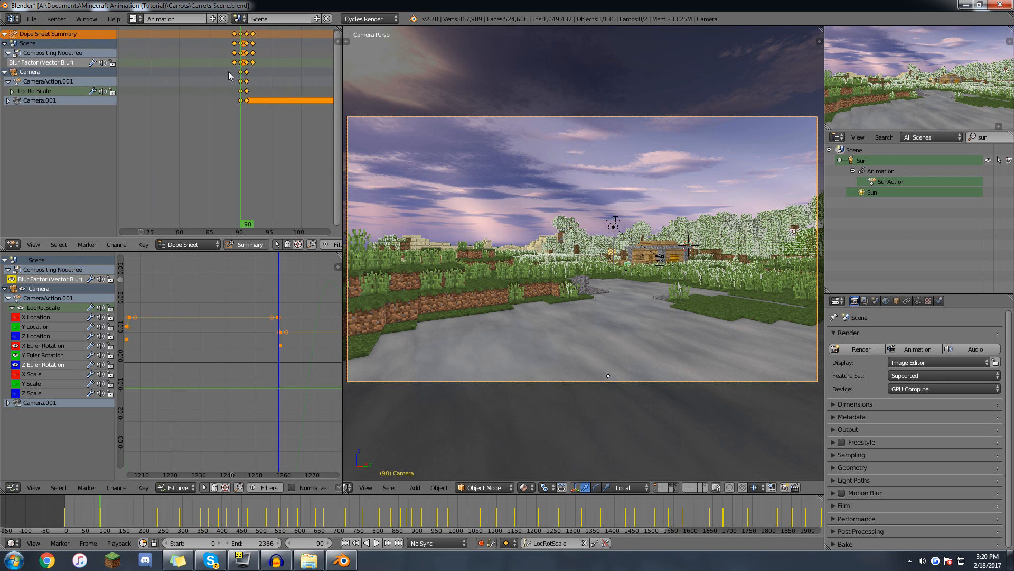
Reselect the camera and go to frame 91 in the dope sheet.
{"action": "key", "text": "a"}
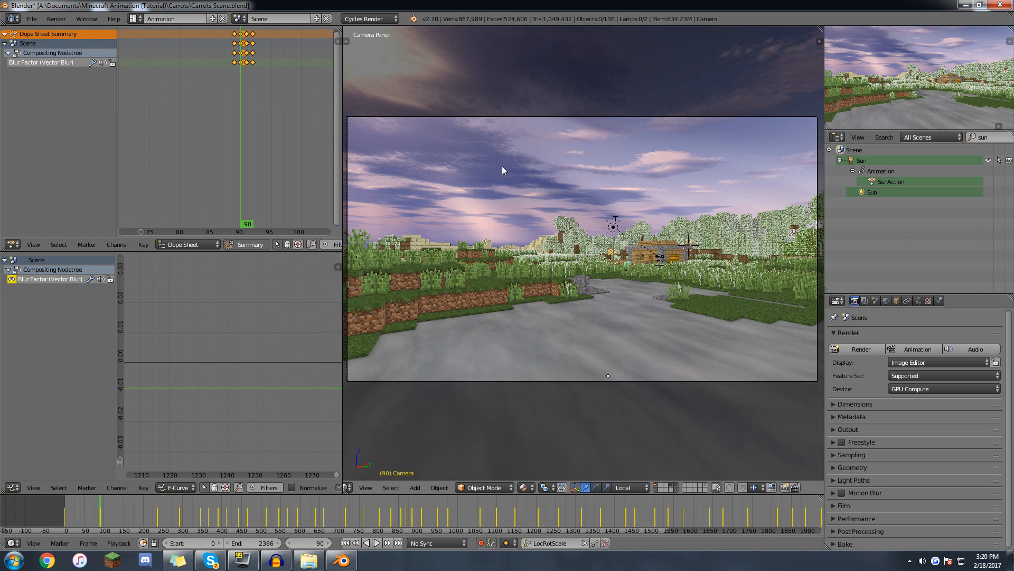
{"action": "right_click", "coordinate": [605, 115]}
{"action": "key", "text": "shift+alt+a"}
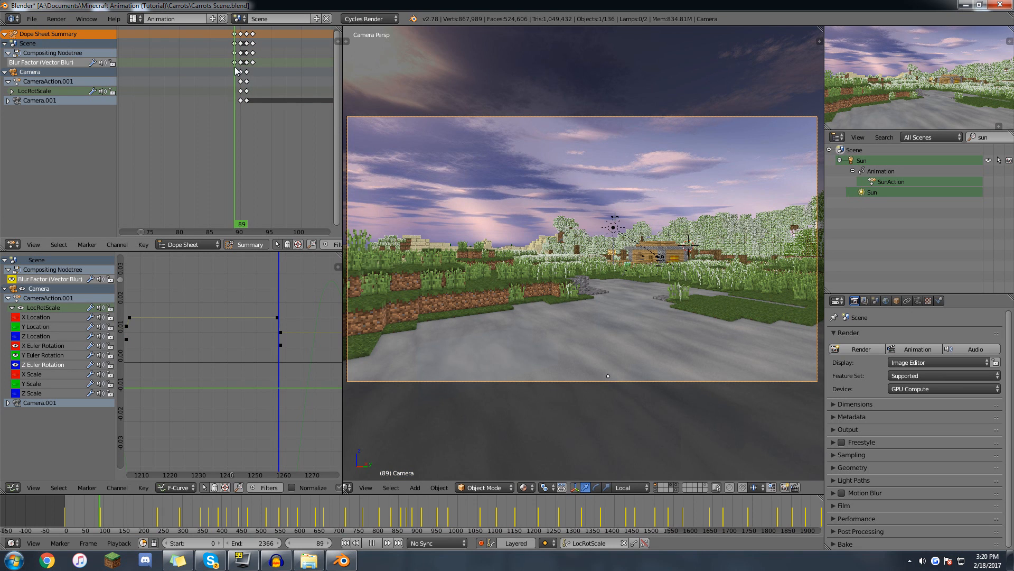
{"action": "key", "text": "alt+a"}
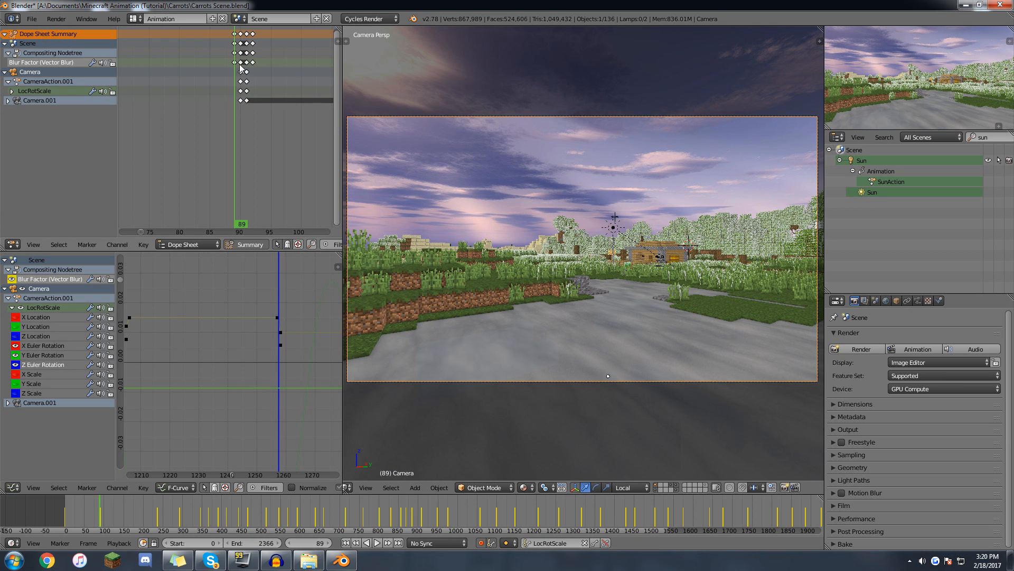
{"action": "left_click", "coordinate": [248, 67]}
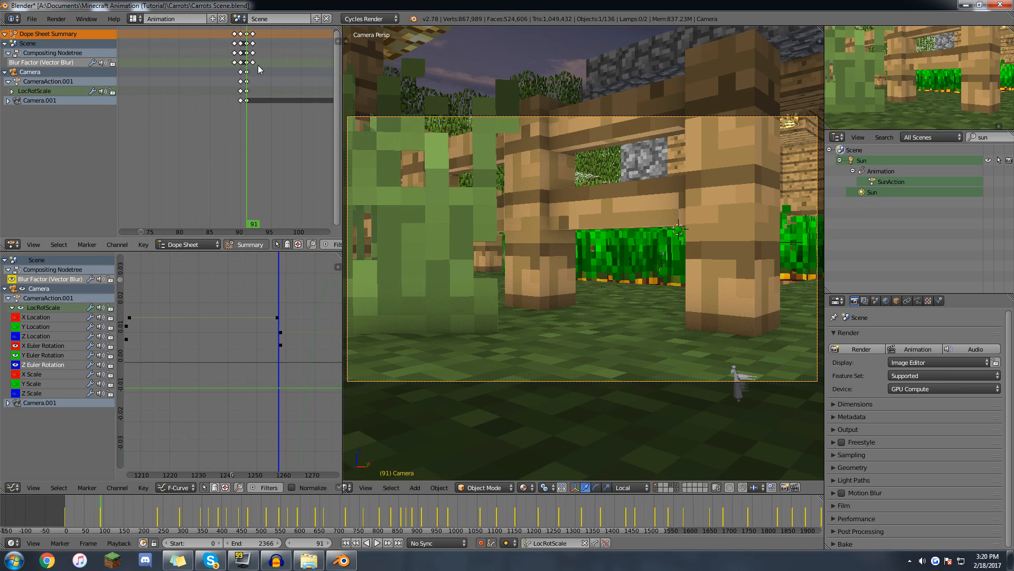
Widen the dope sheet editor and deselect all keyframes.
{"action": "key", "text": "a"}
{"action": "scroll", "coordinate": [315, 118], "scroll_direction": "down", "scroll_amount": 3, "text": "ctrl"}
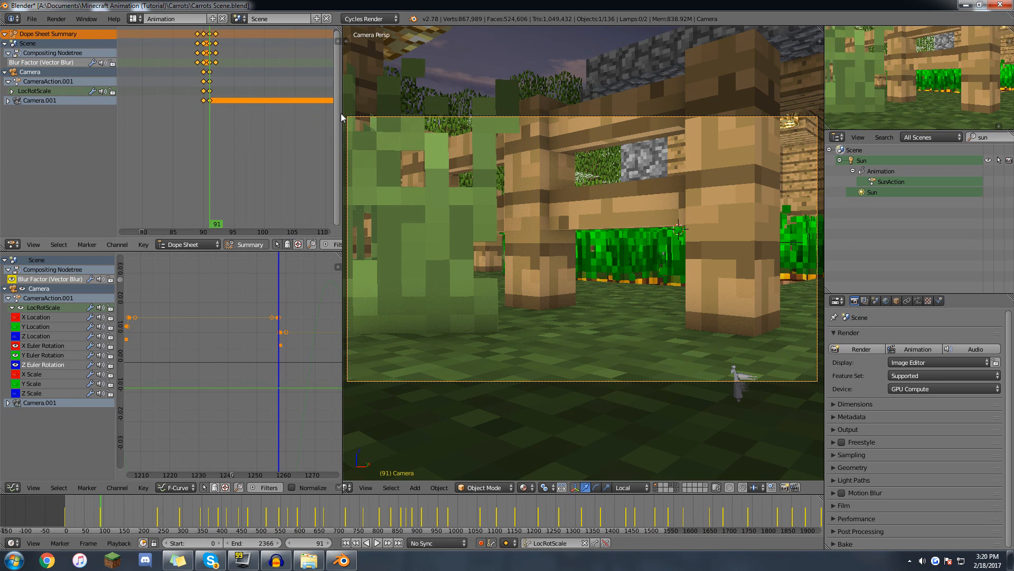
{"action": "left_click_drag", "start_coordinate": [342, 113], "coordinate": [417, 113]}
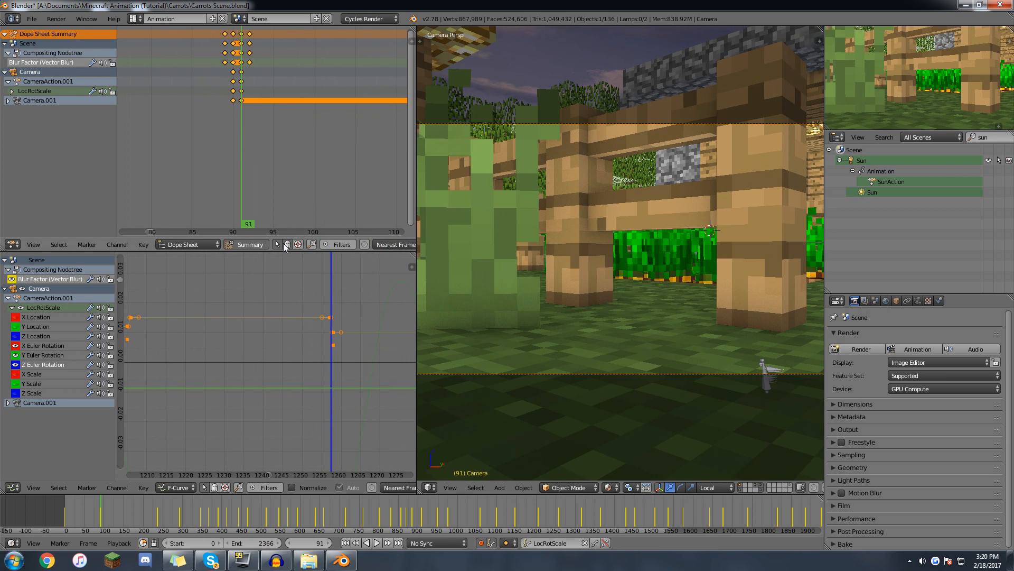
{"action": "key", "text": "a"}
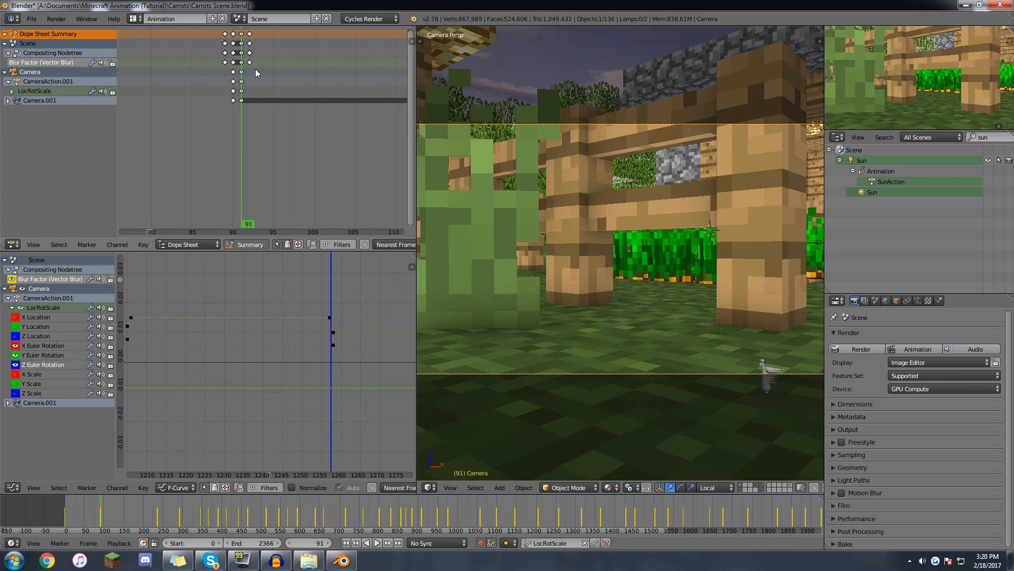
Box-select the Blur Factor keyframes around frame 90 in the dope sheet.
{"action": "key", "text": "b"}
{"action": "left_click_drag", "start_coordinate": [258, 66], "coordinate": [216, 61]}
{"action": "scroll", "coordinate": [268, 82], "scroll_direction": "down", "scroll_amount": 1}
{"action": "scroll", "coordinate": [264, 78], "scroll_direction": "down", "scroll_amount": 5}
{"action": "key", "text": "a"}
{"action": "key", "text": "b"}
{"action": "left_click_drag", "start_coordinate": [269, 66], "coordinate": [239, 66]}
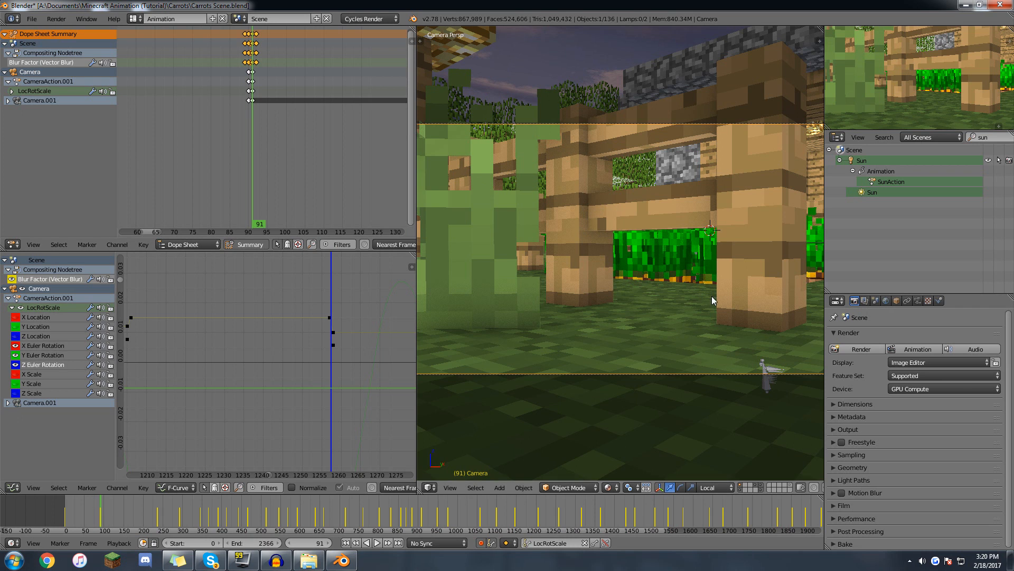
Turn on the on-screen display of pressed keys and mouse clicks in the 3D view.
{"action": "key", "text": "n"}
{"action": "scroll", "coordinate": [750, 420], "scroll_direction": "down", "scroll_amount": 5}
{"action": "left_click", "coordinate": [758, 469]}
{"action": "key", "text": "n"}
Reselect only the Blur Factor keyframes at frames 89 to 92 and duplicate them to the next camera cut near frame 237.
{"action": "scroll", "coordinate": [261, 62], "scroll_direction": "up", "scroll_amount": 2}
{"action": "key", "text": "a"}
{"action": "key", "text": "b"}
{"action": "left_click_drag", "start_coordinate": [261, 64], "coordinate": [232, 62]}
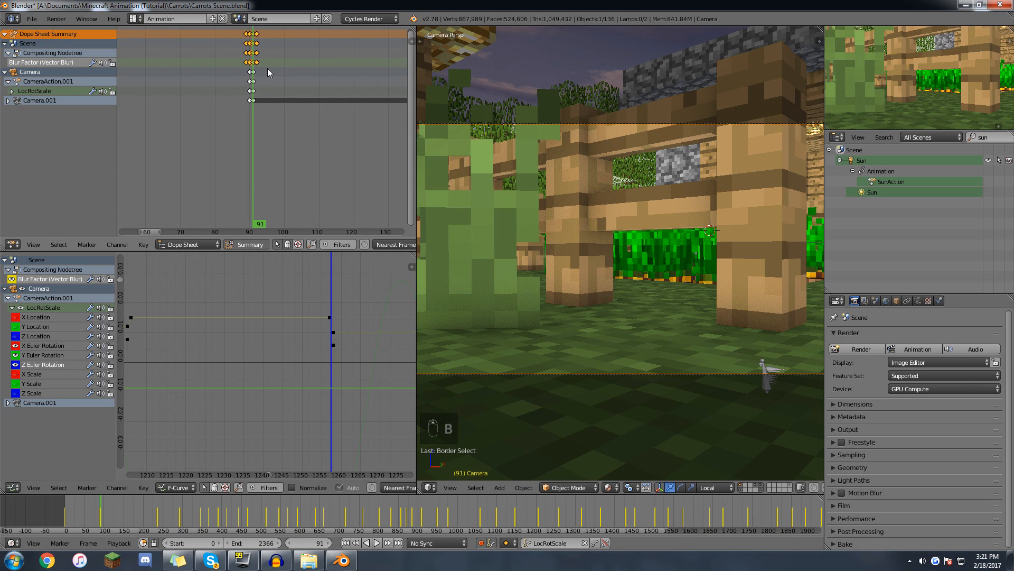
{"action": "middle_click_drag", "start_coordinate": [268, 68], "coordinate": [198, 87], "text": "ctrl"}
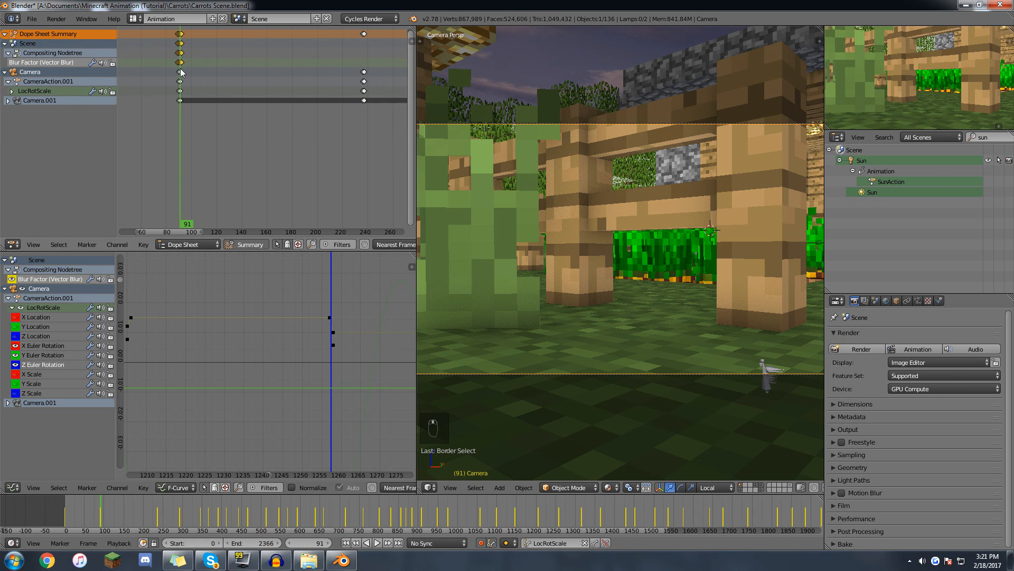
{"action": "key", "text": "shift+d"}
{"action": "left_click", "coordinate": [363, 71]}
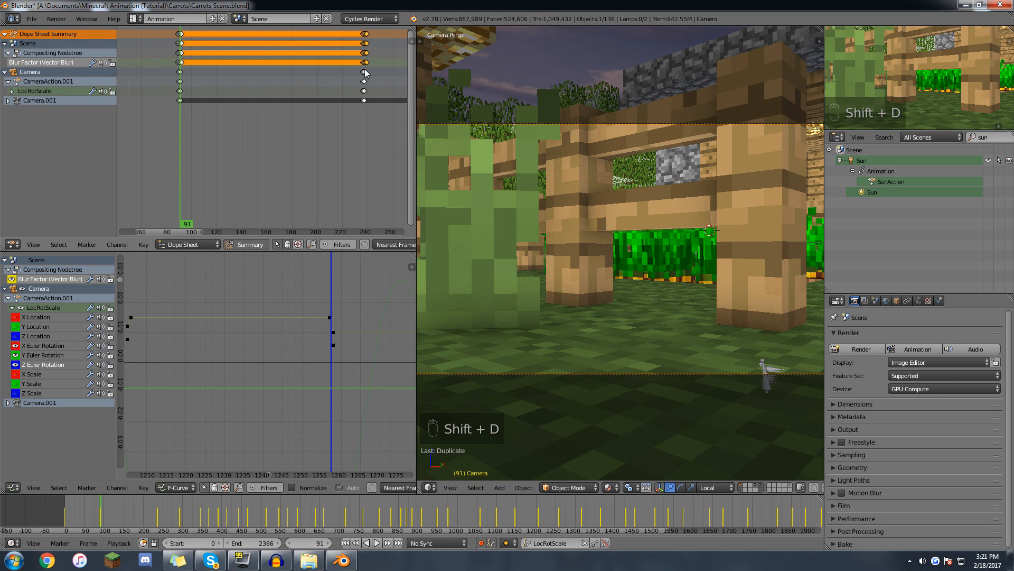
{"action": "left_click", "coordinate": [363, 71]}
Shift the duplicated Blur Factor keyframes so they line up with the camera keyframes at the frame 237 cut.
{"action": "scroll", "coordinate": [363, 72], "scroll_direction": "up", "scroll_amount": 4}
{"action": "middle_click_drag", "start_coordinate": [363, 72], "coordinate": [254, 91]}
{"action": "scroll", "coordinate": [275, 85], "scroll_direction": "up", "scroll_amount": 4}
{"action": "middle_click_drag", "start_coordinate": [324, 80], "coordinate": [189, 83]}
{"action": "key", "text": "g"}
{"action": "left_click", "coordinate": [274, 80]}
{"action": "scroll", "coordinate": [275, 79], "scroll_direction": "down", "scroll_amount": 7}
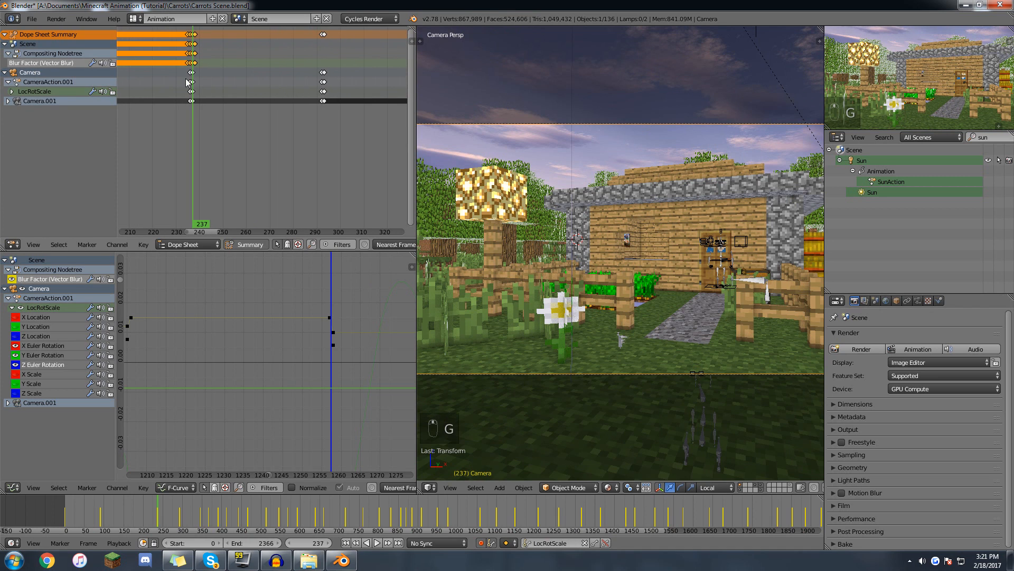
Duplicate the Blur Factor keyframes onto the camera cuts at frame 292 and about frame 391.
{"action": "key", "text": "shift+d"}
{"action": "left_click", "coordinate": [348, 72]}
{"action": "left_click", "coordinate": [321, 76]}
{"action": "middle_click_drag", "start_coordinate": [328, 79], "coordinate": [173, 107]}
{"action": "key", "text": "shift+d"}
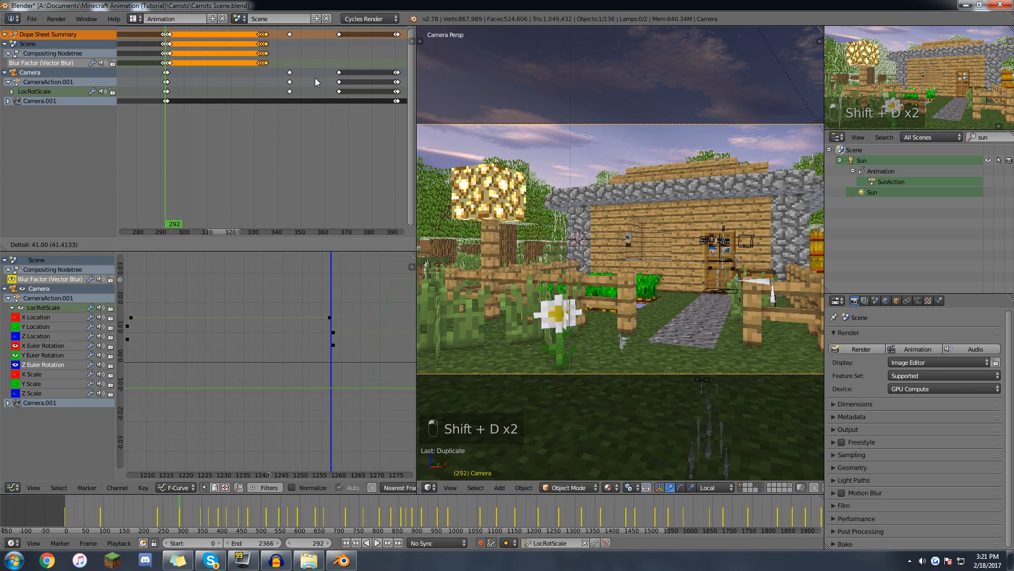
{"action": "left_click", "coordinate": [402, 77]}
{"action": "left_click", "coordinate": [395, 78]}
Duplicate the Blur Factor keyframes onto the camera cuts at frames 465 and 512.
{"action": "middle_click_drag", "start_coordinate": [391, 79], "coordinate": [32, 86]}
{"action": "key", "text": "shift+d"}
{"action": "left_click", "coordinate": [316, 72]}
{"action": "left_click", "coordinate": [316, 72]}
{"action": "middle_click_drag", "start_coordinate": [316, 72], "coordinate": [163, 81]}
{"action": "key", "text": "shift+d"}
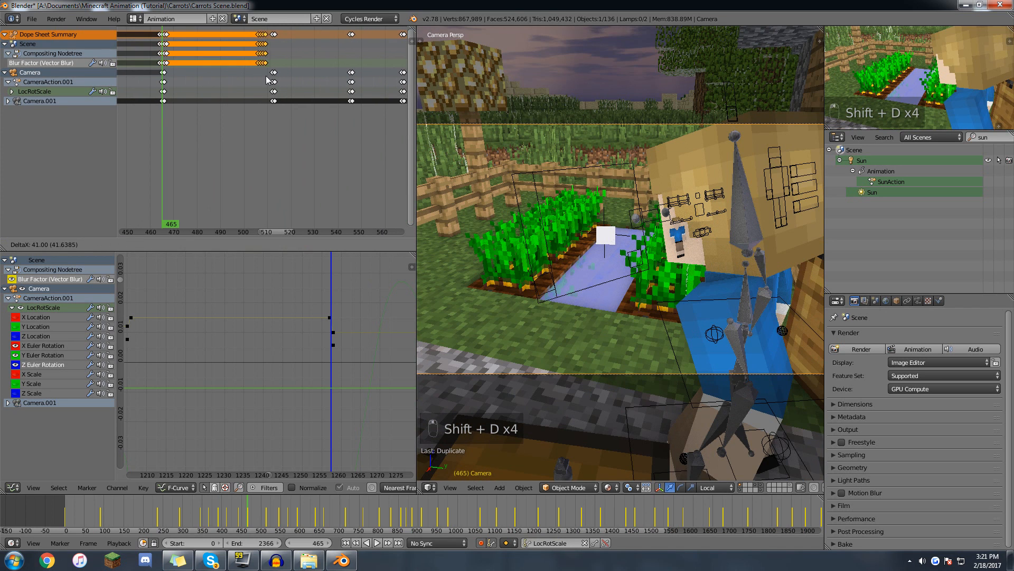
{"action": "left_click", "coordinate": [270, 80]}
{"action": "left_click", "coordinate": [270, 80]}
{"action": "middle_click_drag", "start_coordinate": [270, 80], "coordinate": [215, 80]}
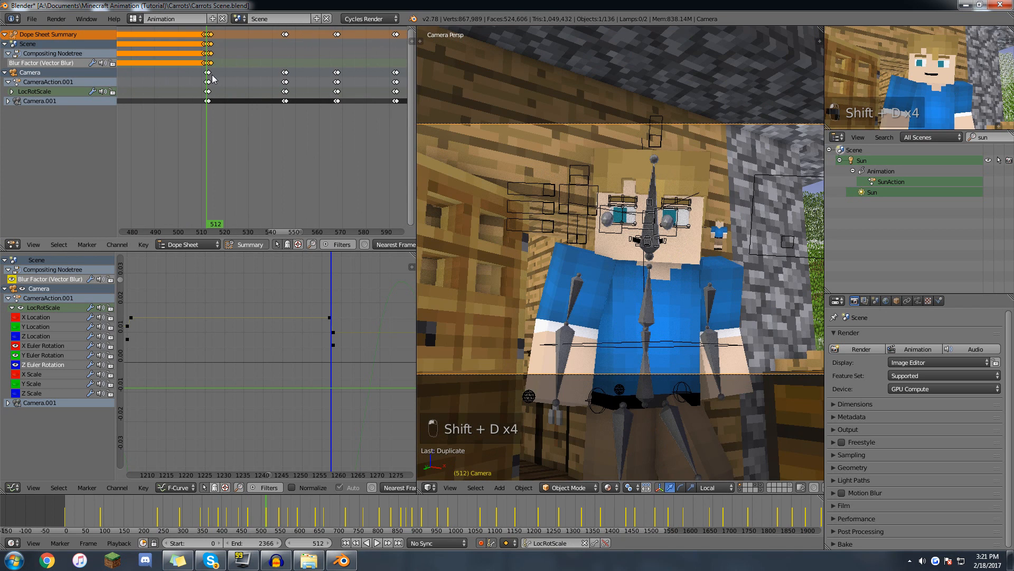
Duplicate the Blur Factor keyframes to the camera cut at frame 546 and fine-tune their position against the camera keyframes.
{"action": "key", "text": "shift+d"}
{"action": "left_click", "coordinate": [286, 74]}
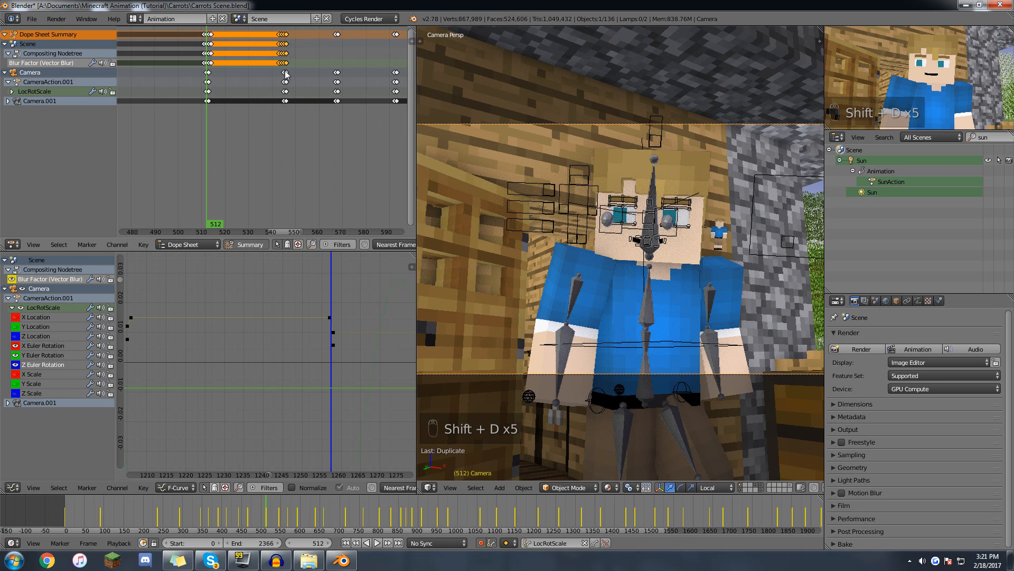
{"action": "left_click", "coordinate": [286, 73]}
{"action": "middle_click_drag", "start_coordinate": [286, 73], "coordinate": [223, 79]}
{"action": "scroll", "coordinate": [217, 84], "scroll_direction": "up", "scroll_amount": 4}
{"action": "key", "text": "g"}
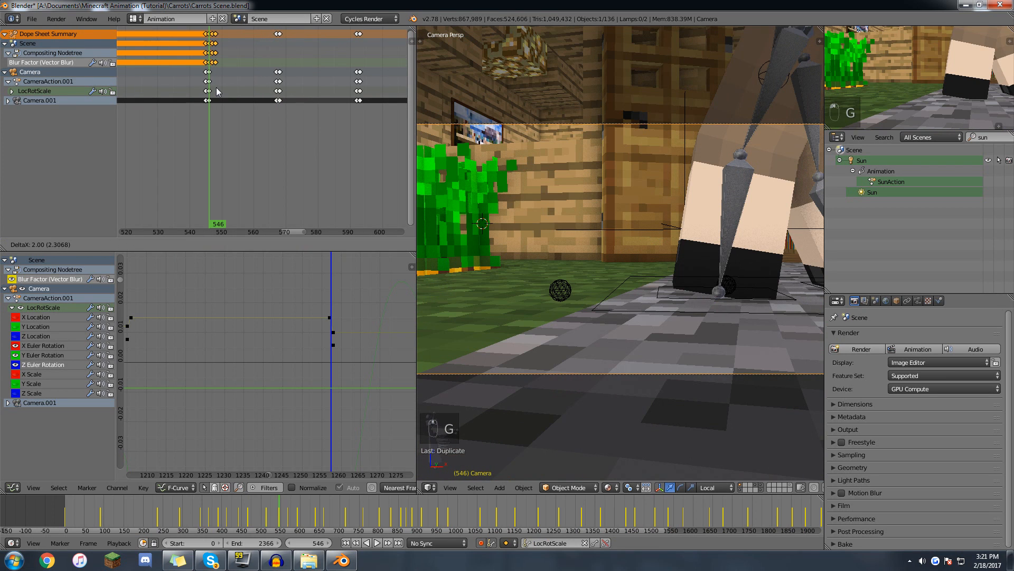
{"action": "left_click", "coordinate": [217, 92]}
Duplicate the Blur Factor keyframes onto the two camera cuts following frame 546.
{"action": "key", "text": "shift+d"}
{"action": "left_click", "coordinate": [287, 66]}
{"action": "key", "text": "shift+d"}
{"action": "left_click", "coordinate": [363, 71]}
{"action": "left_click", "coordinate": [364, 70]}
{"action": "middle_click_drag", "start_coordinate": [364, 69], "coordinate": [183, 71]}
Duplicate the Blur Factor keyframes onto each remaining camera cut up to frame 1892.
{"action": "scroll", "coordinate": [183, 70], "scroll_direction": "down", "scroll_amount": 2}
{"action": "key", "text": "shift+d"}
{"action": "left_click", "coordinate": [306, 71]}
{"action": "middle_click_drag", "start_coordinate": [349, 74], "coordinate": [178, 76]}
{"action": "key", "text": "shift+d"}
{"action": "left_click", "coordinate": [389, 79]}
{"action": "middle_click_drag", "start_coordinate": [391, 78], "coordinate": [174, 76]}
{"action": "left_click", "coordinate": [242, 74]}
{"action": "key", "text": "shift+d"}
{"action": "left_click", "coordinate": [299, 79]}
{"action": "key", "text": "shift+d"}
{"action": "middle_click_drag", "start_coordinate": [299, 79], "coordinate": [207, 73]}
{"action": "left_click", "coordinate": [300, 68]}
{"action": "key", "text": "shift+d"}
{"action": "left_click", "coordinate": [307, 77]}
{"action": "key", "text": "shift+d"}
{"action": "left_click", "coordinate": [260, 79]}
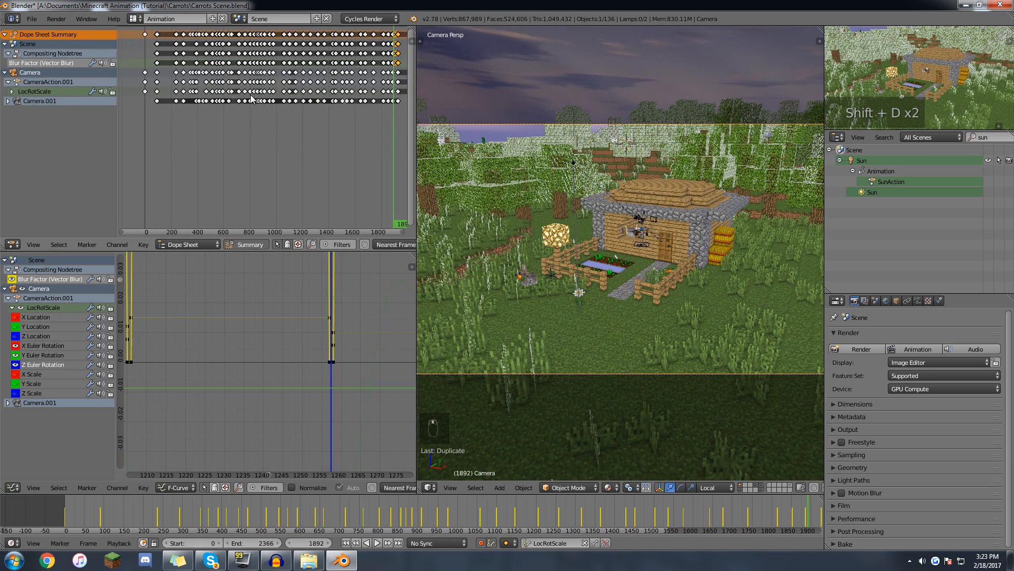
Collapse the Camera and Scene channels in the dope sheet and deselect all keyframes.
{"action": "left_click", "coordinate": [8, 72]}
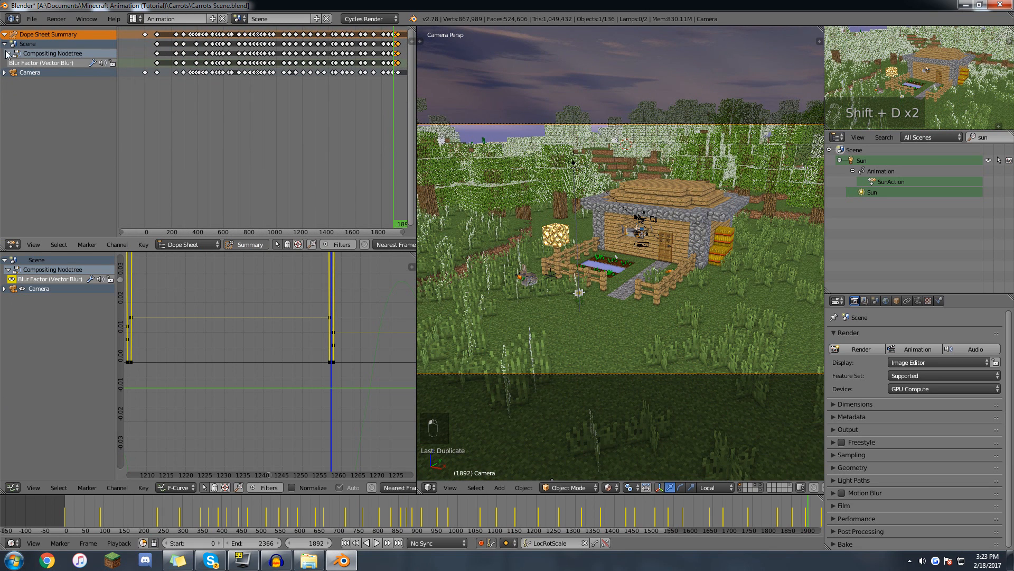
{"action": "left_click", "coordinate": [5, 45]}
{"action": "scroll", "coordinate": [180, 53], "scroll_direction": "up", "scroll_amount": 4}
{"action": "key", "text": "a"}
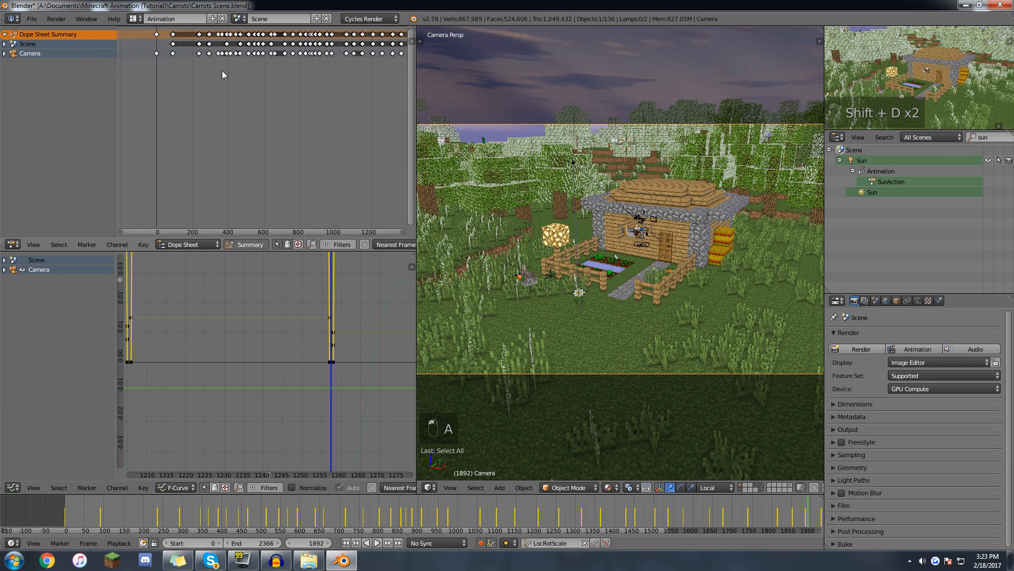
{"action": "scroll", "coordinate": [199, 53], "scroll_direction": "up", "scroll_amount": 2}
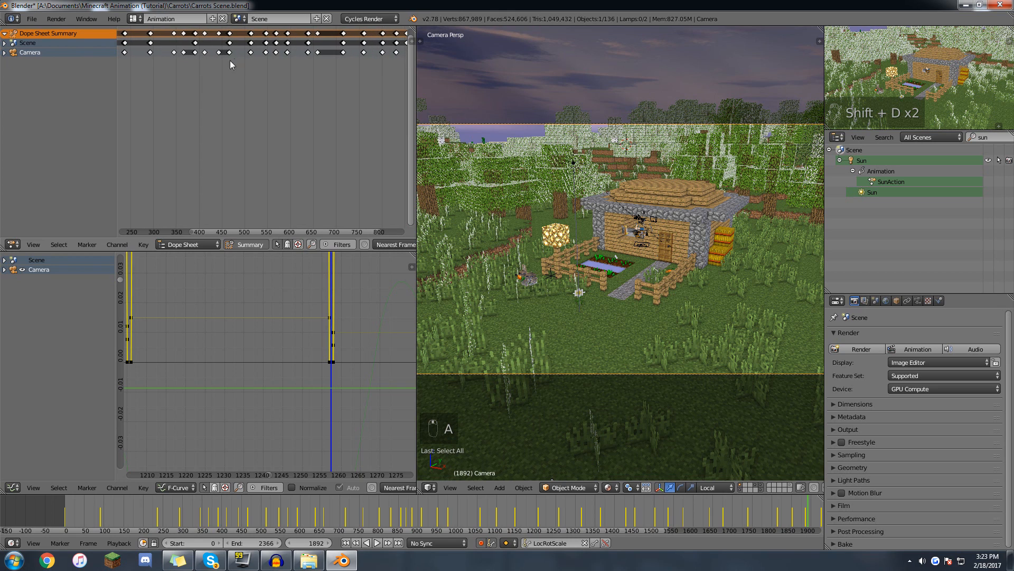
{"action": "scroll", "coordinate": [312, 63], "scroll_direction": "down", "scroll_amount": 3}
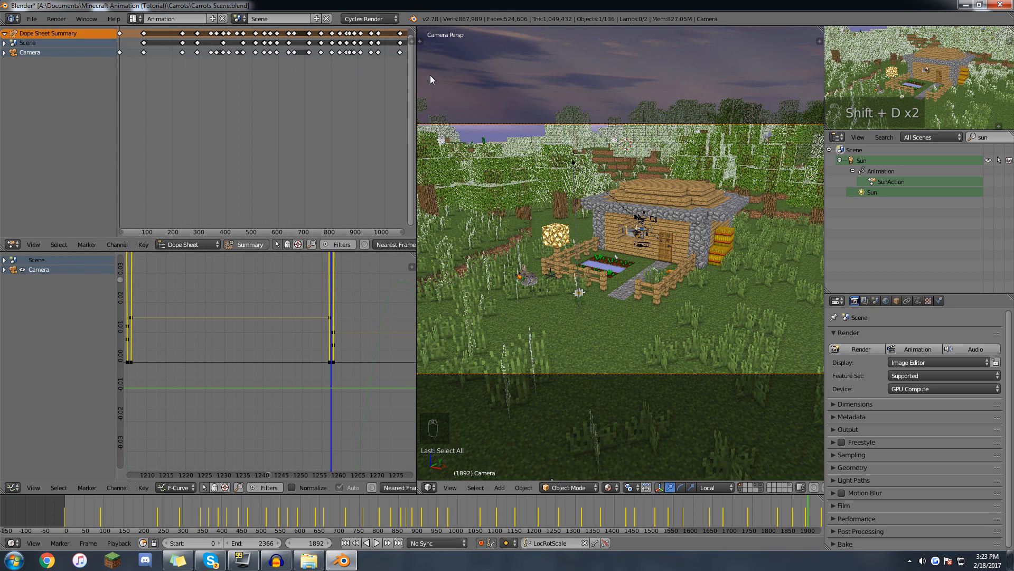
Switch to the Default screen layout.
{"action": "key", "text": "ctrl+Right"}
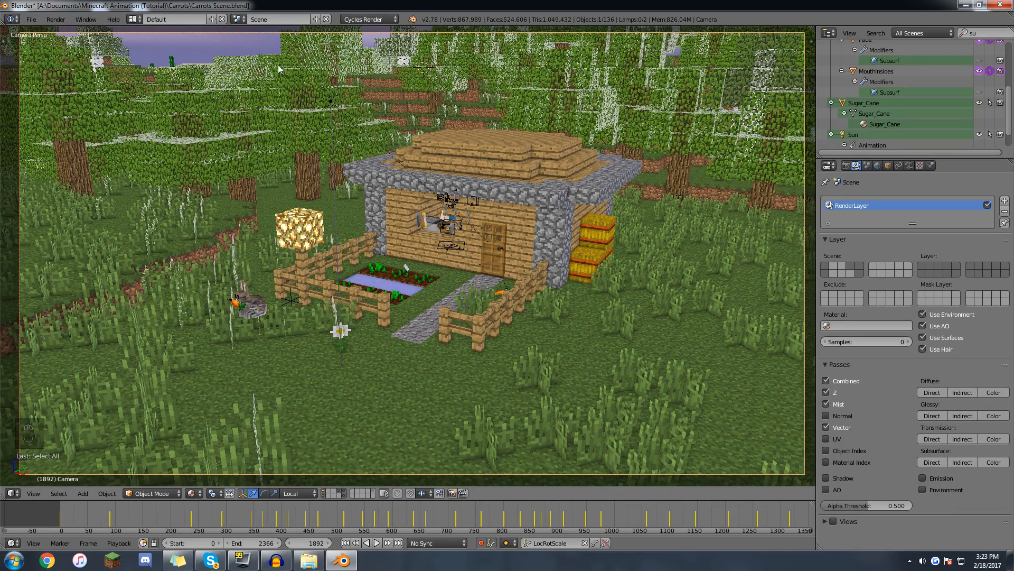
{"action": "scroll", "coordinate": [236, 62], "scroll_direction": "down", "scroll_amount": 3}
{"action": "scroll", "coordinate": [236, 66], "scroll_direction": "up", "scroll_amount": 1}
{"action": "key", "text": "a"}
{"action": "key", "text": "a"}
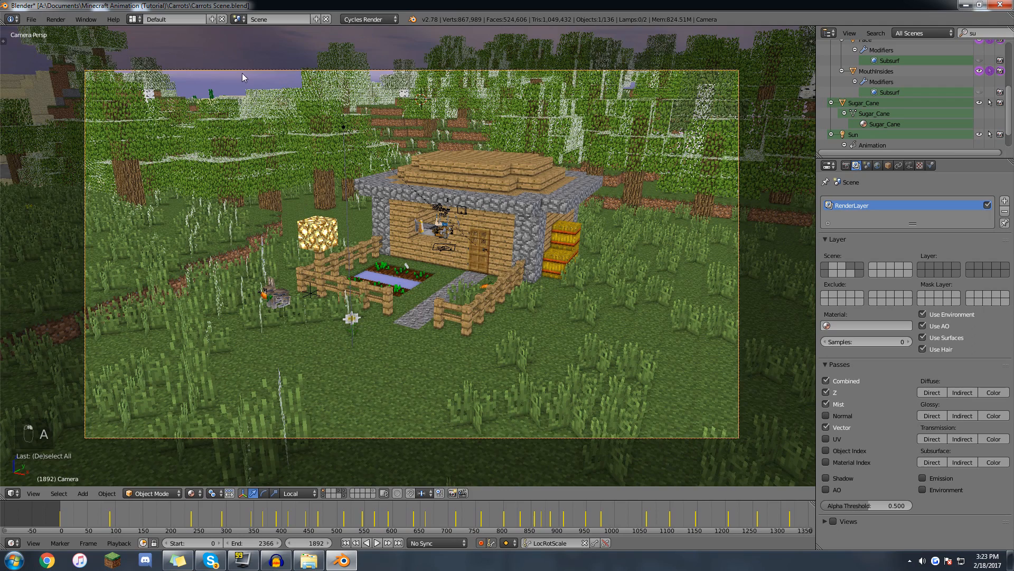
{"action": "scroll", "coordinate": [242, 72], "scroll_direction": "up", "scroll_amount": 1}
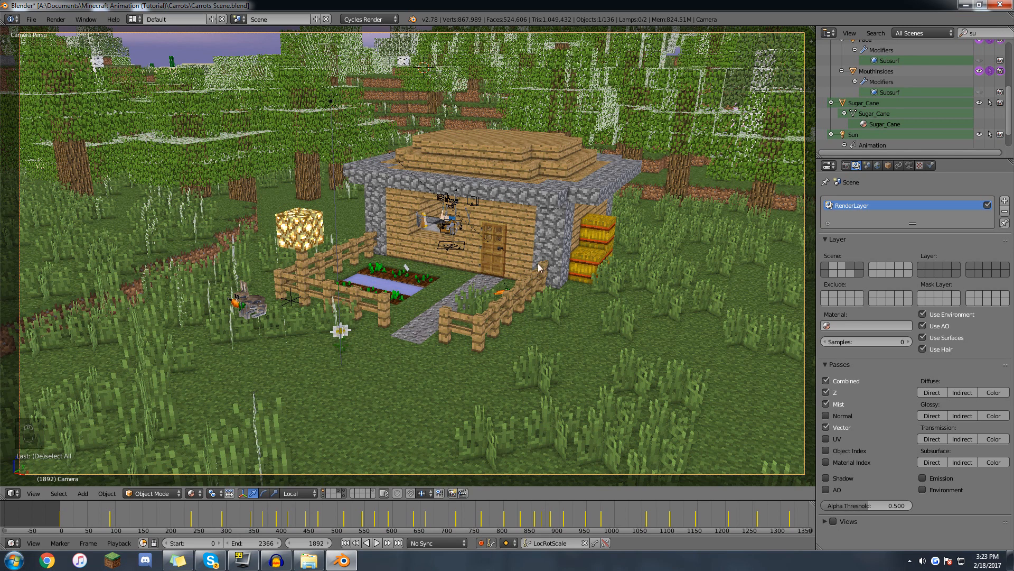
Expand the Output section of the render settings and open the file browser for the render output path.
{"action": "left_click", "coordinate": [846, 166]}
{"action": "left_click", "coordinate": [847, 167]}
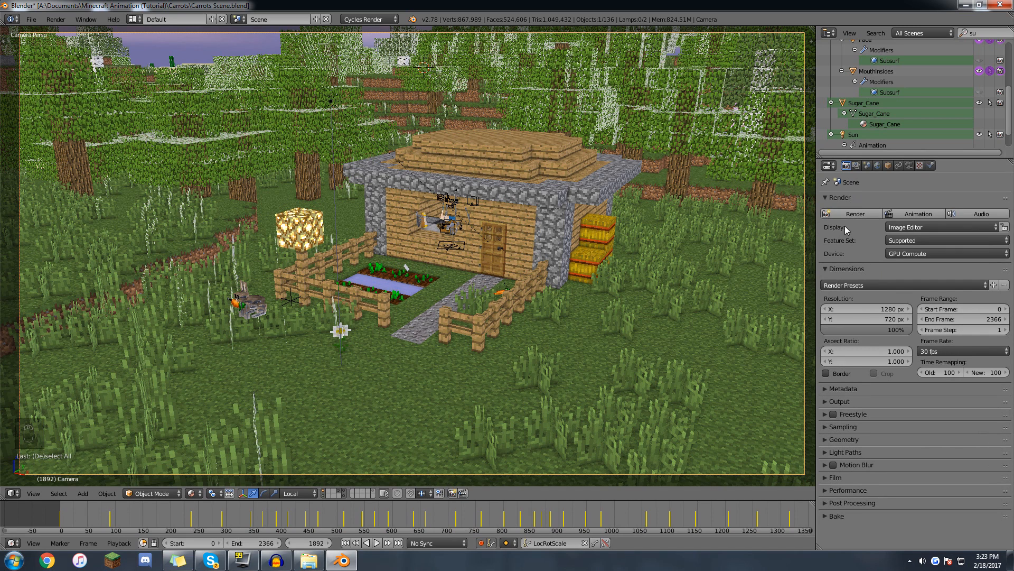
{"action": "left_click", "coordinate": [829, 403]}
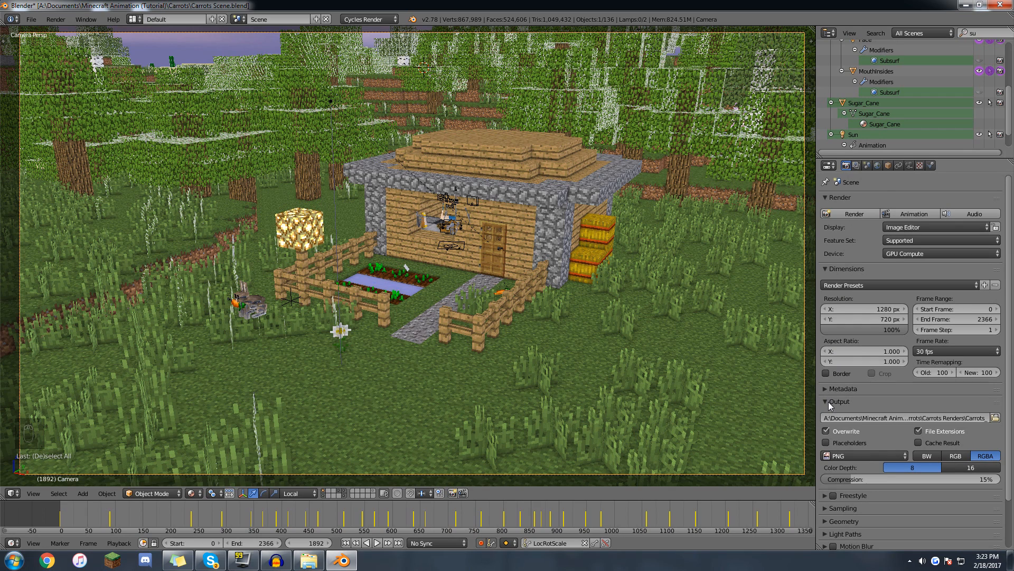
{"action": "left_click", "coordinate": [995, 418]}
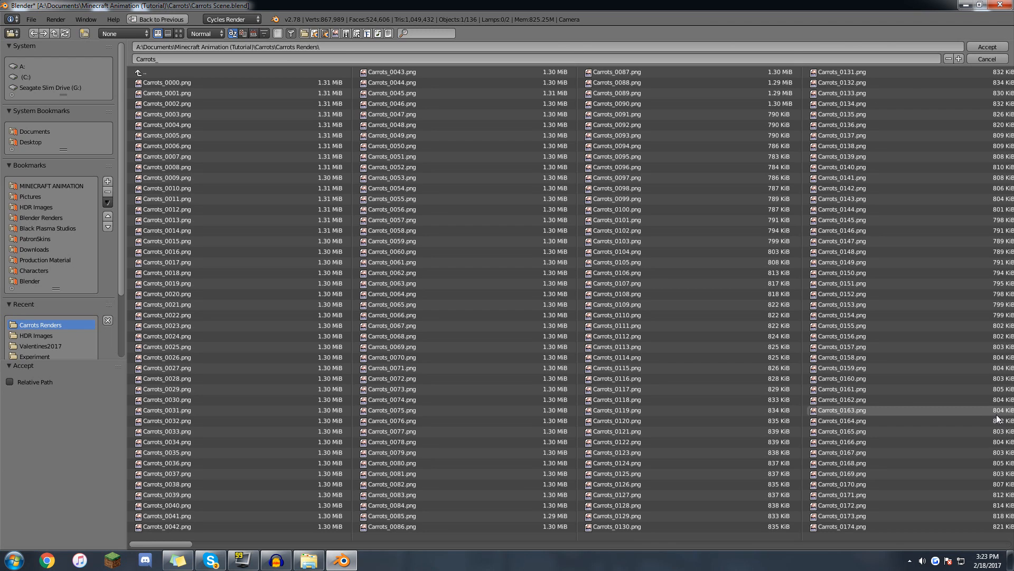
Create a new folder named DraftRenders inside the Carrots project folder.
{"action": "left_click", "coordinate": [169, 71]}
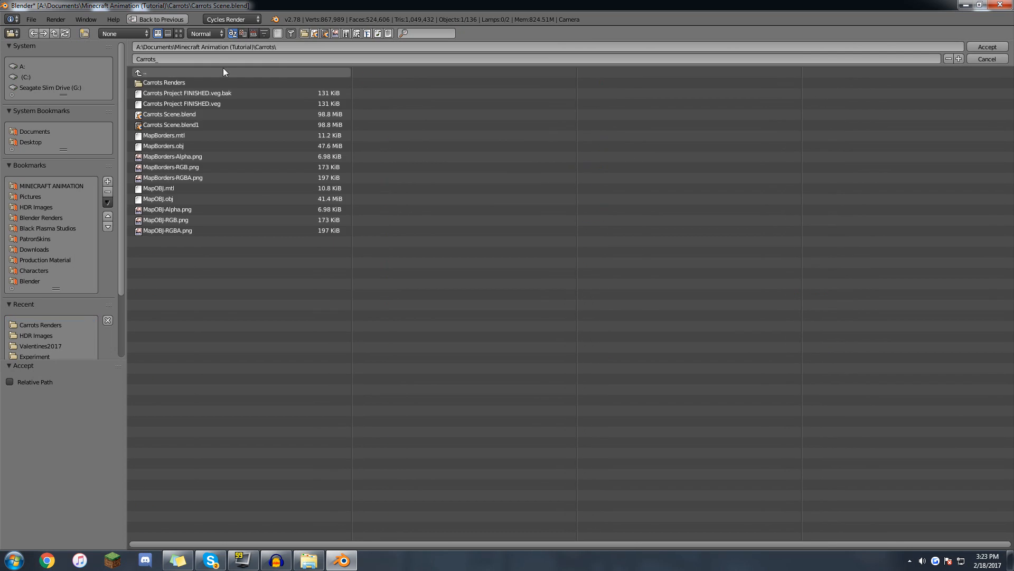
{"action": "left_click", "coordinate": [84, 34]}
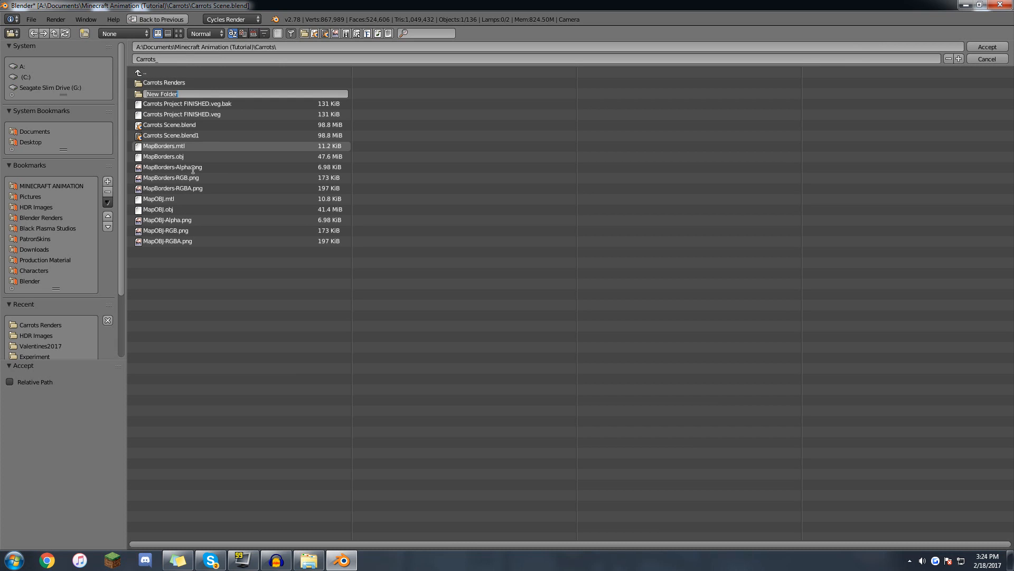
{"action": "type", "text": "DraftRenders"}
{"action": "key", "text": "Return"}
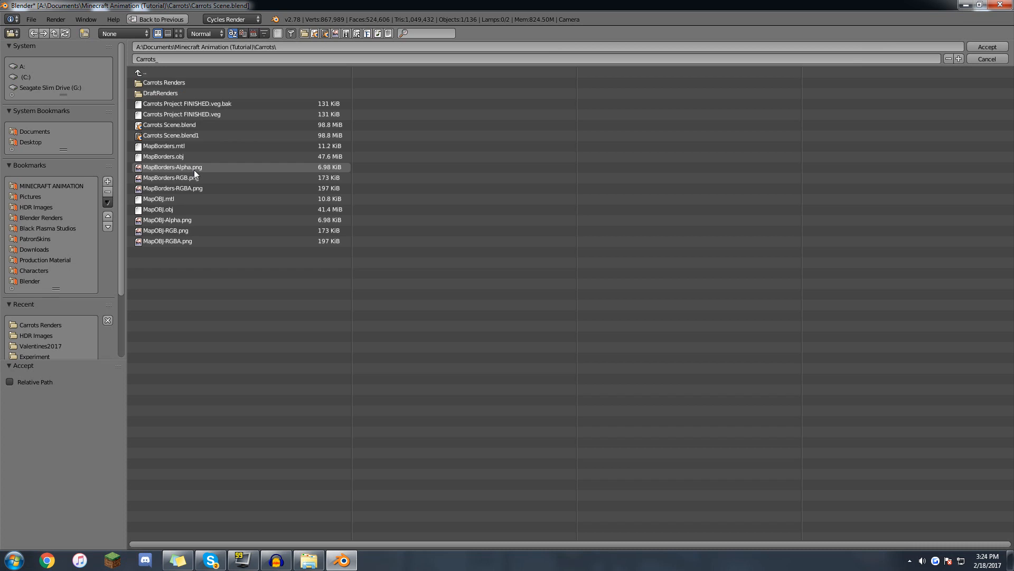
Set the render output to the DraftRenders folder with the file name CarrotsDraft_ and accept the path.
{"action": "left_click", "coordinate": [158, 94]}
{"action": "left_click", "coordinate": [161, 59]}
{"action": "type", "text": "C"}
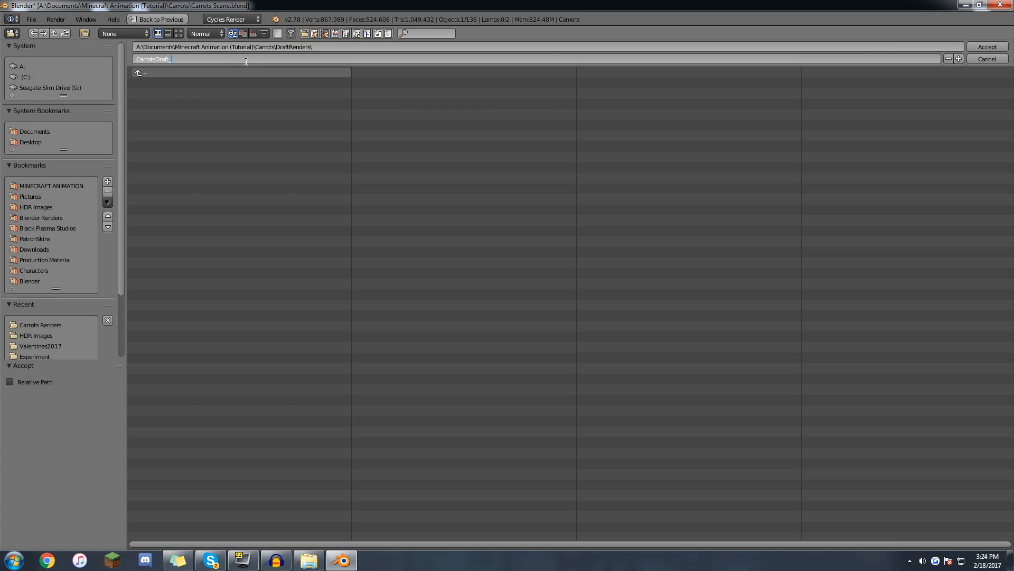
{"action": "left_click", "coordinate": [991, 49]}
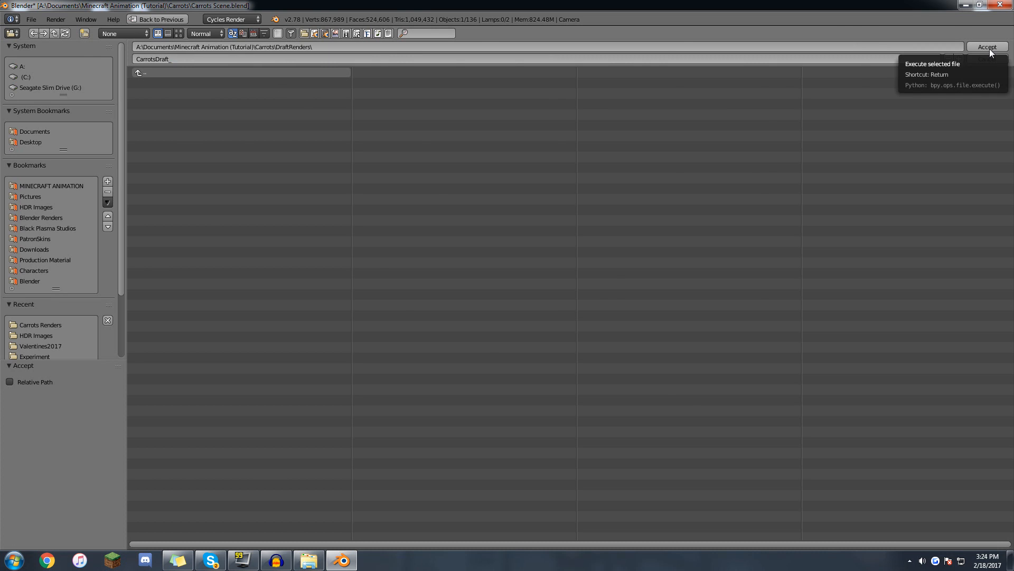
{"action": "left_click", "coordinate": [990, 49]}
Move to frame 0 and run an OpenGL viewport render of the animation, stopping it after about 34 frames.
{"action": "key", "text": "a"}
{"action": "key", "text": "a"}
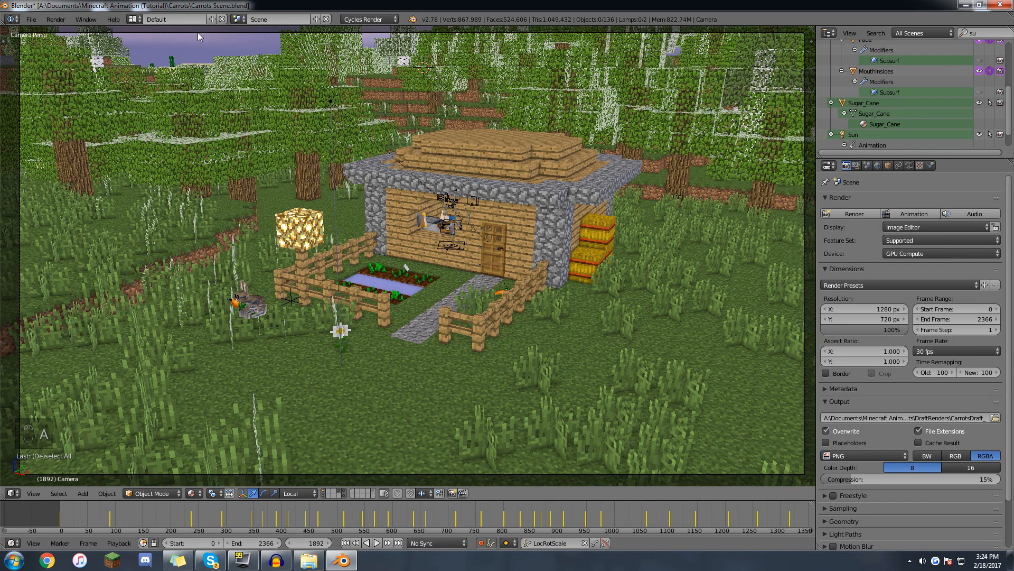
{"action": "middle_click_drag", "start_coordinate": [442, 513], "coordinate": [280, 511]}
{"action": "scroll", "coordinate": [394, 515], "scroll_direction": "down", "scroll_amount": 2}
{"action": "scroll", "coordinate": [341, 514], "scroll_direction": "down", "scroll_amount": 2}
{"action": "scroll", "coordinate": [309, 511], "scroll_direction": "down", "scroll_amount": 1}
{"action": "mouse_move", "coordinate": [21, 509]}
{"action": "left_mouse_down"}
{"action": "mouse_move", "coordinate": [99, 508]}
{"action": "mouse_move", "coordinate": [11, 517]}
{"action": "left_mouse_up"}
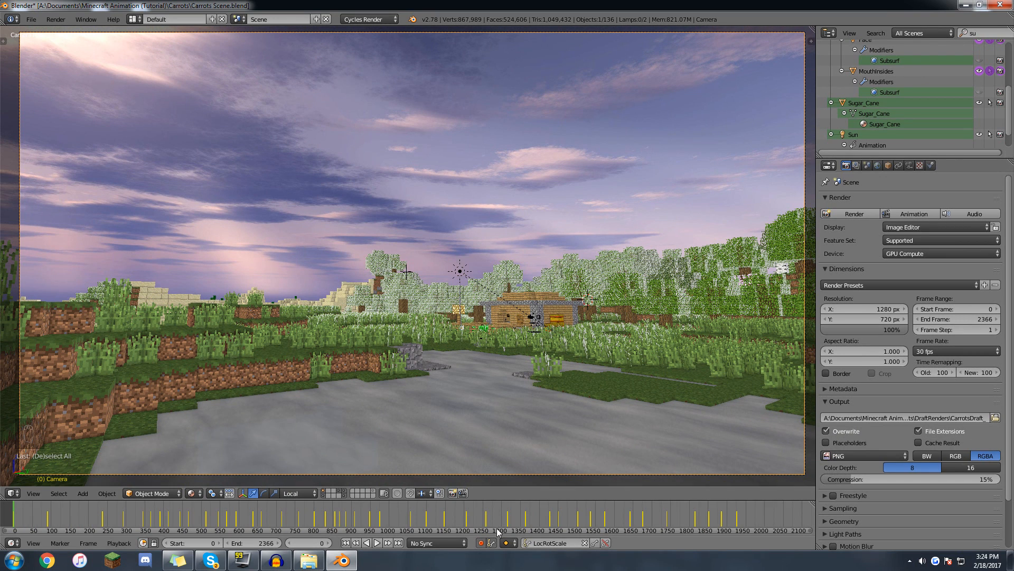
{"action": "scroll", "coordinate": [374, 520], "scroll_direction": "down", "scroll_amount": 1}
{"action": "middle_click_drag", "start_coordinate": [374, 520], "coordinate": [358, 522]}
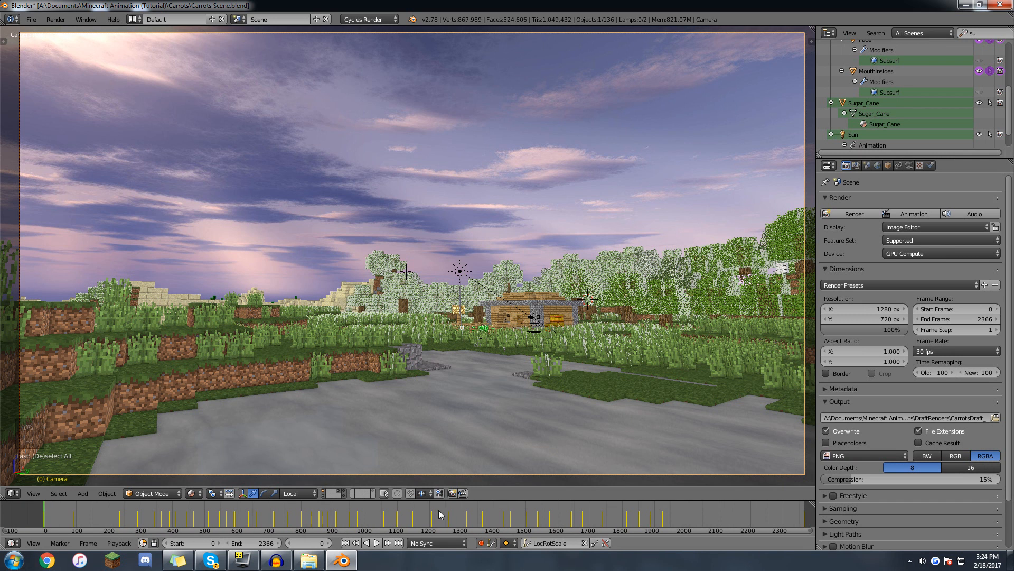
{"action": "left_click", "coordinate": [464, 493]}
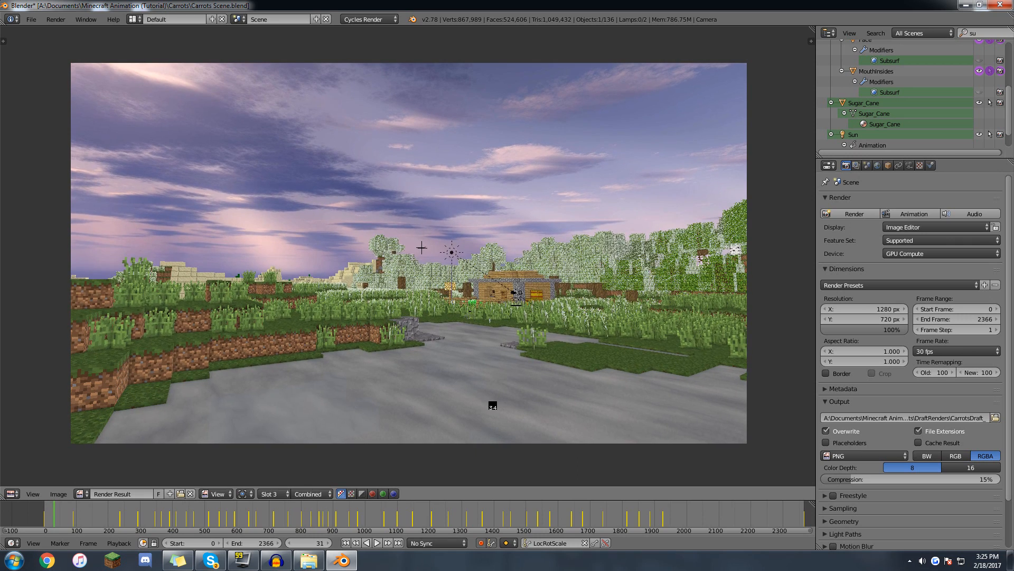
{"action": "key", "text": "Escape"}
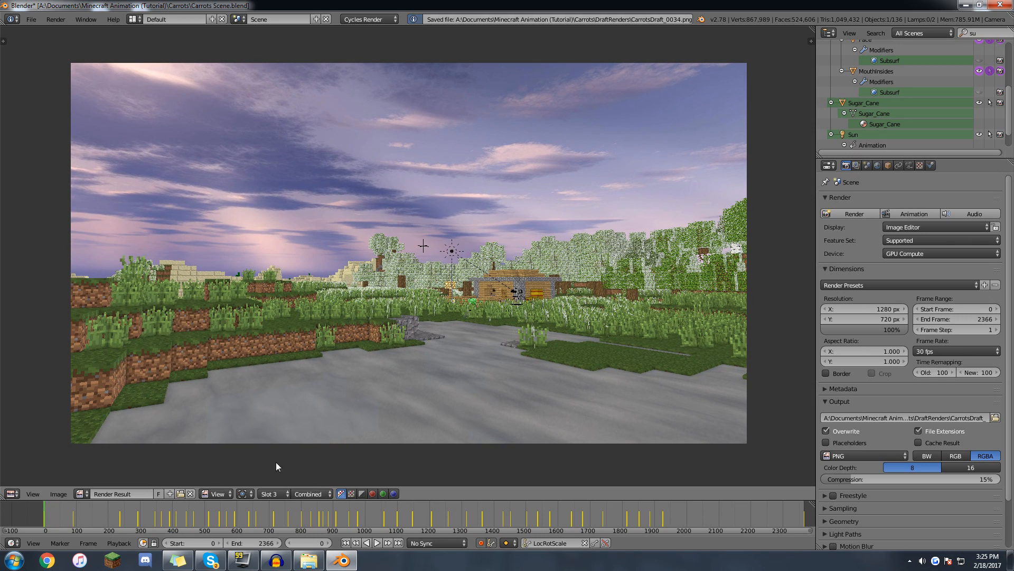
Look into the project's render folder in Windows Explorer, return to Blender, inspect the render result up close and close it.
{"action": "left_click", "coordinate": [309, 560]}
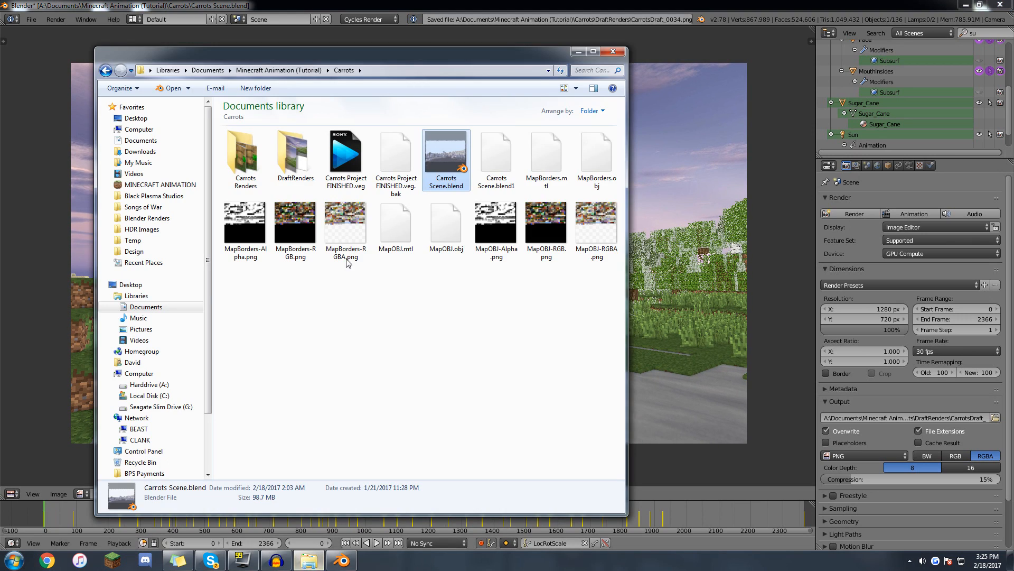
{"action": "double_click", "coordinate": [241, 165]}
{"action": "key", "text": "alt+Left"}
{"action": "key", "text": "alt+Tab"}
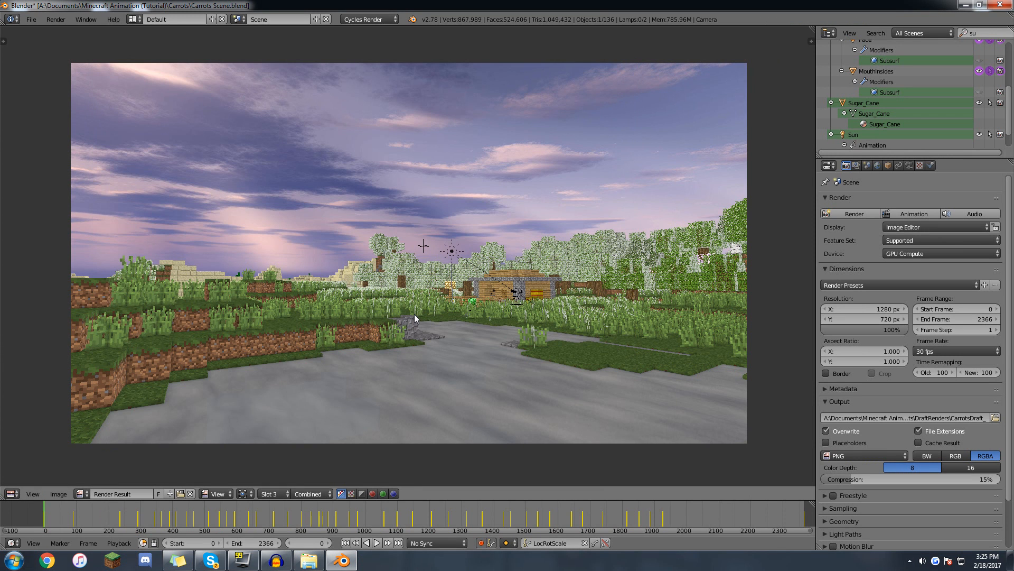
{"action": "scroll", "coordinate": [395, 341], "scroll_direction": "up", "scroll_amount": 1}
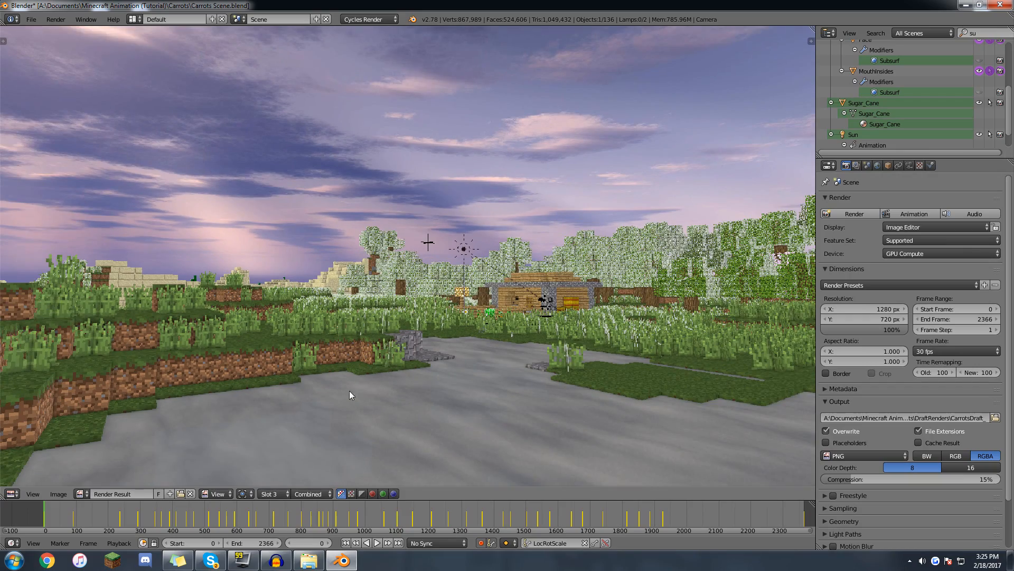
{"action": "key", "text": "Escape"}
Go to frame 348, render a still of it, examine the character's visible bones and rig controls, and close the result.
{"action": "left_click_drag", "start_coordinate": [120, 519], "coordinate": [156, 513]}
{"action": "key", "text": "F12"}
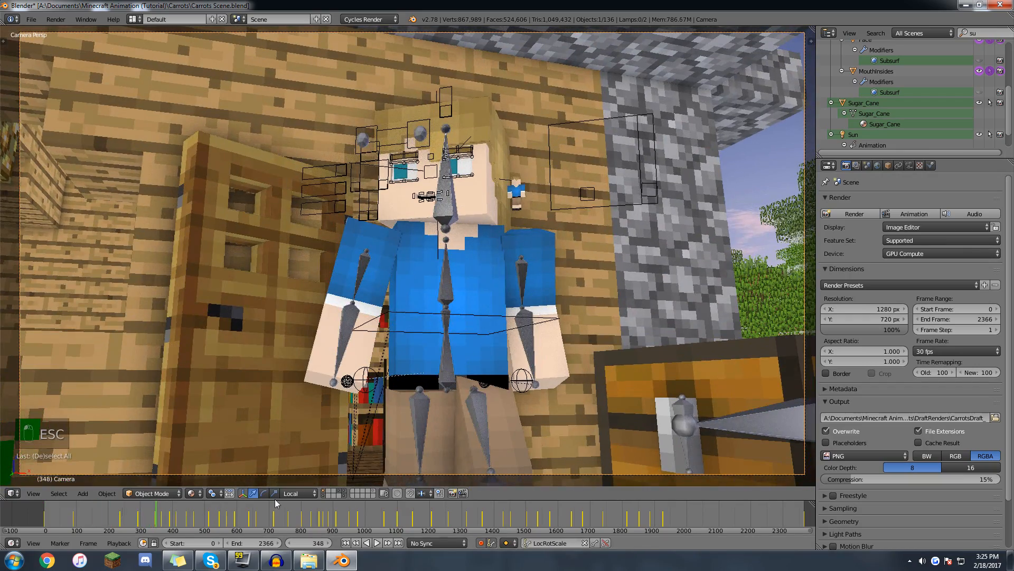
{"action": "scroll", "coordinate": [437, 262], "scroll_direction": "down", "scroll_amount": 2}
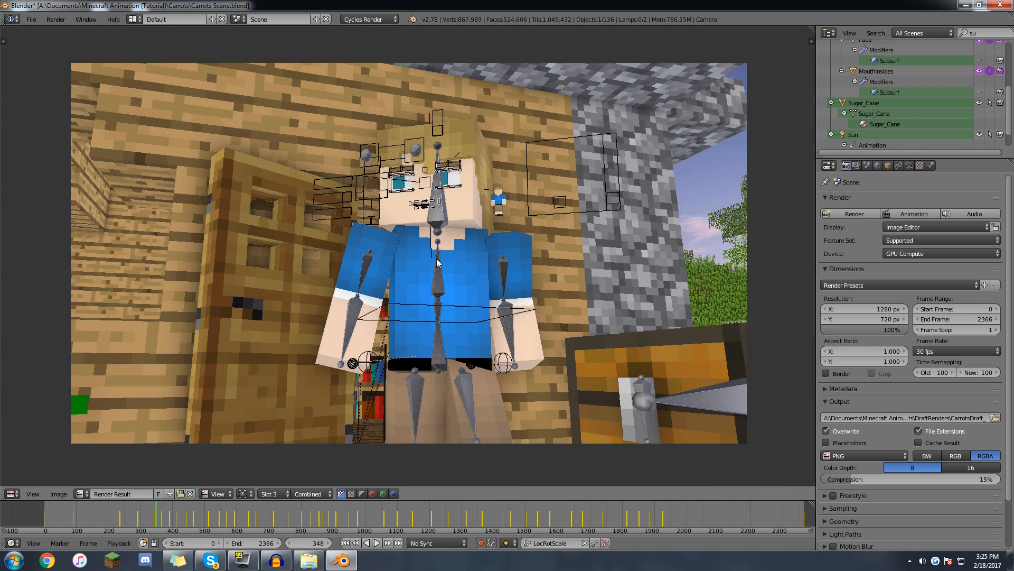
{"action": "scroll", "coordinate": [414, 156], "scroll_direction": "up", "scroll_amount": 1}
{"action": "key", "text": "Escape"}
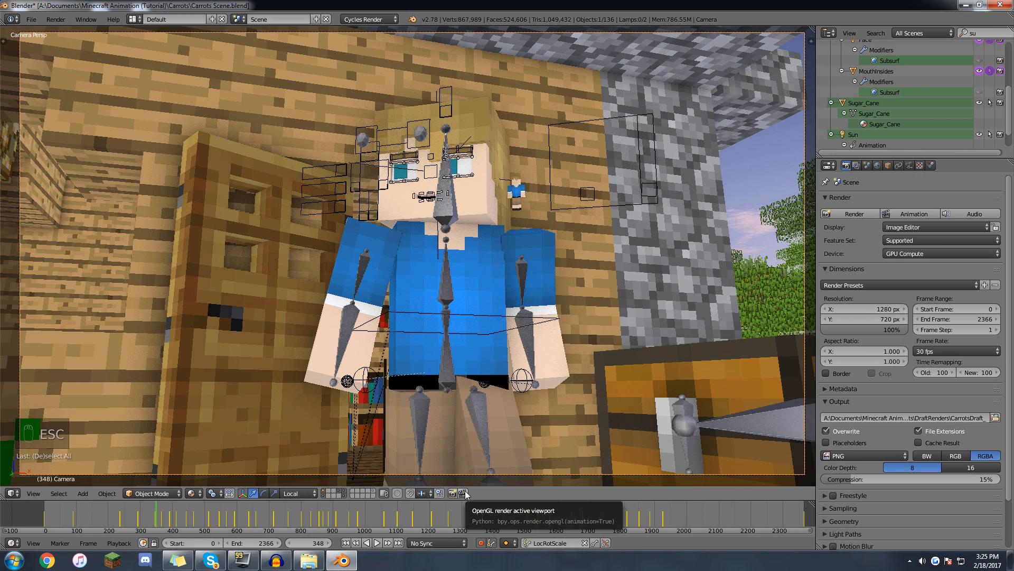
Enable Only Render in the 3D view's display settings to hide the rig and overlays.
{"action": "key", "text": "n"}
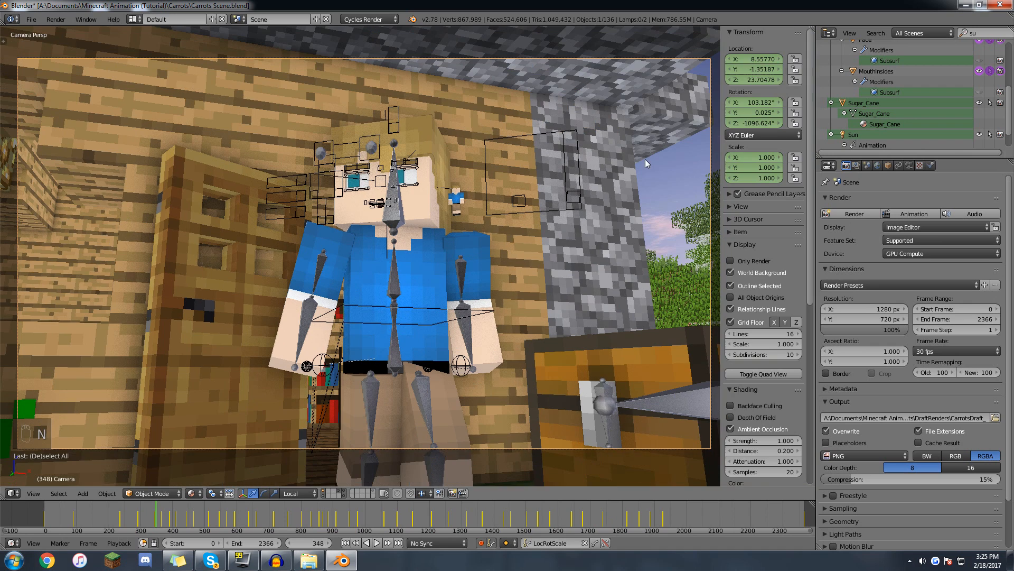
{"action": "left_click", "coordinate": [733, 242]}
{"action": "left_click", "coordinate": [734, 242]}
{"action": "left_click", "coordinate": [739, 261]}
{"action": "key", "text": "n"}
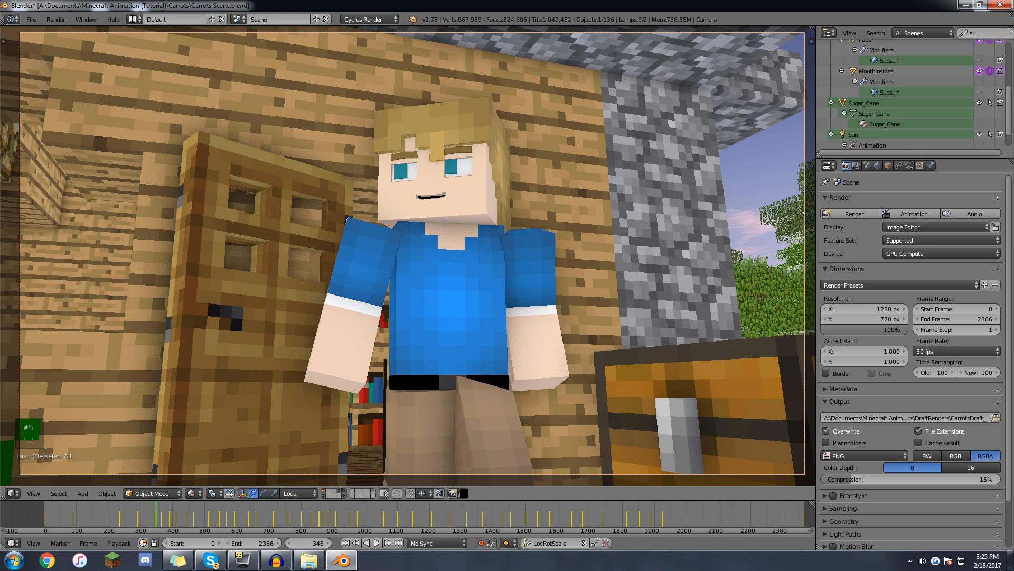
Play back the animation from the doorway shot through to the carrot-eating shot, stopping at frame 664.
{"action": "key", "text": "ctrl+F12"}
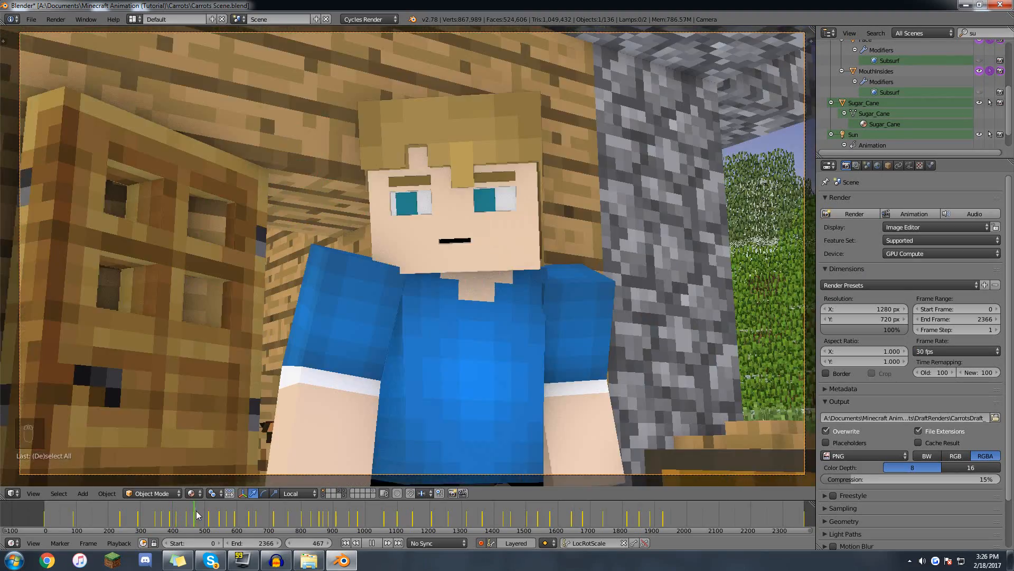
{"action": "key", "text": "alt+a"}
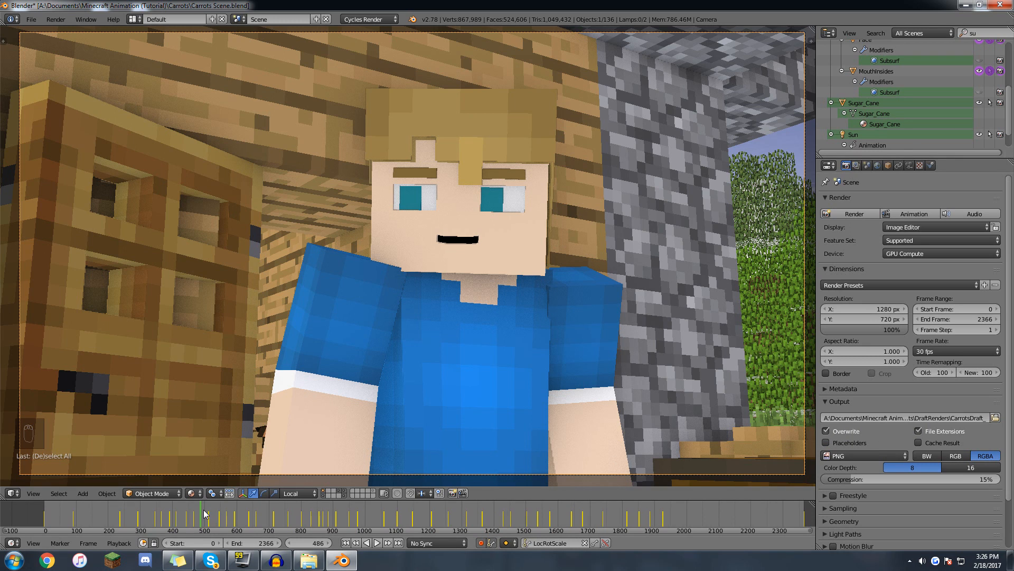
{"action": "key", "text": "alt+a"}
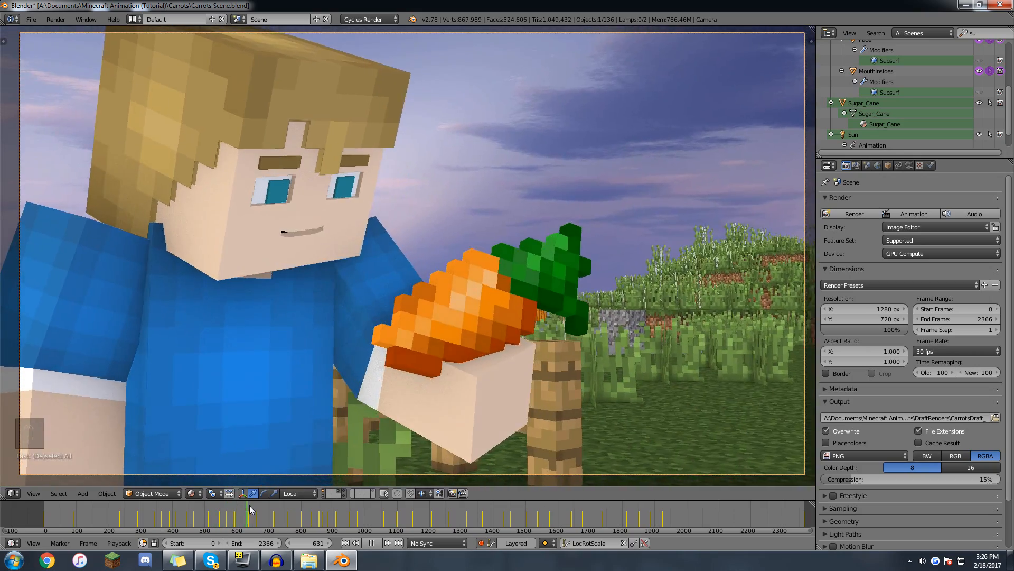
{"action": "left_click_drag", "start_coordinate": [249, 505], "coordinate": [258, 505]}
{"action": "key", "text": "alt+a"}
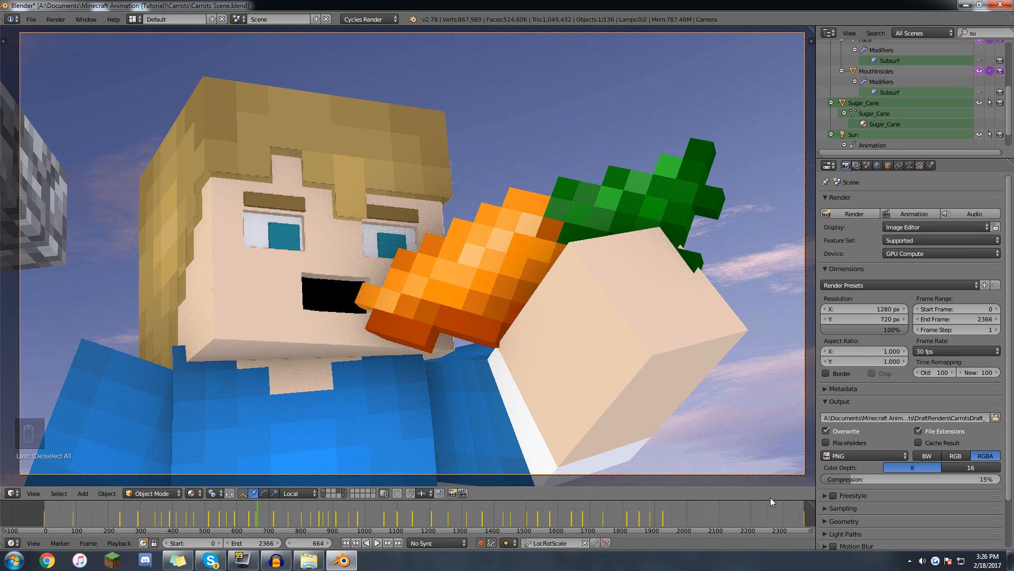
Turn off overwriting of output files and create a FinalRenders folder inside the Carrots project folder.
{"action": "left_click", "coordinate": [836, 431]}
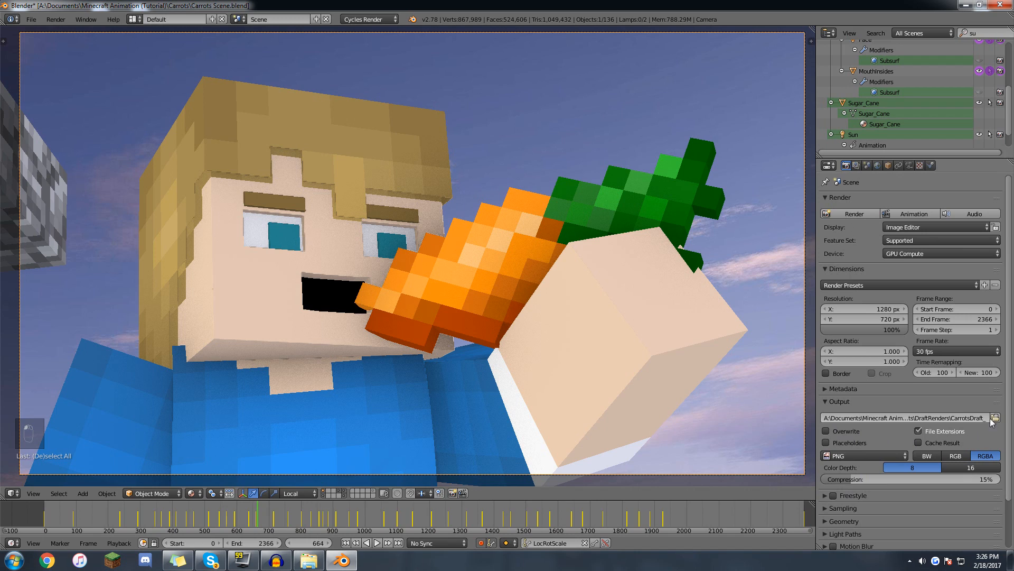
{"action": "left_click", "coordinate": [996, 418]}
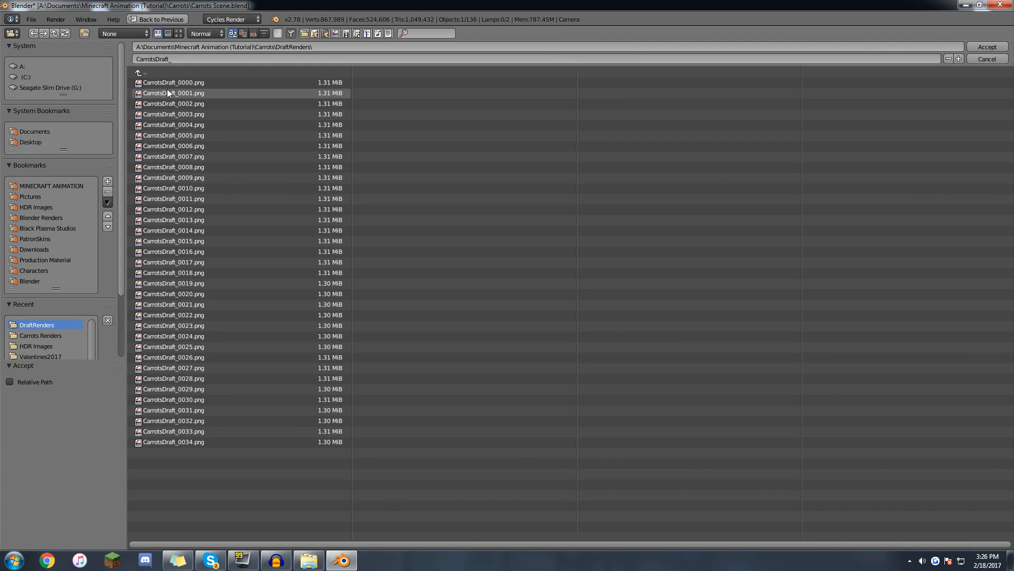
{"action": "left_click", "coordinate": [164, 74]}
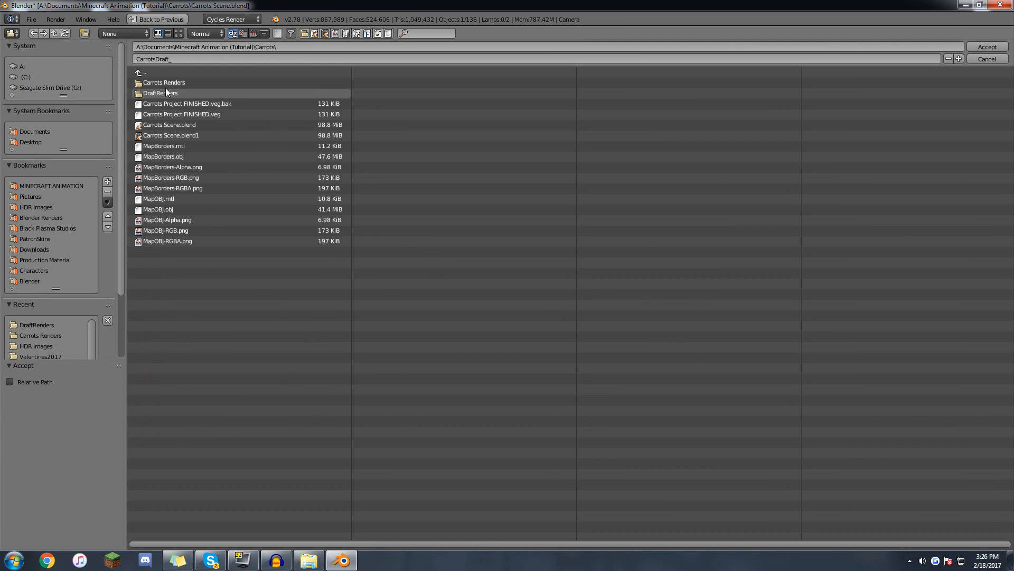
{"action": "left_click", "coordinate": [85, 33]}
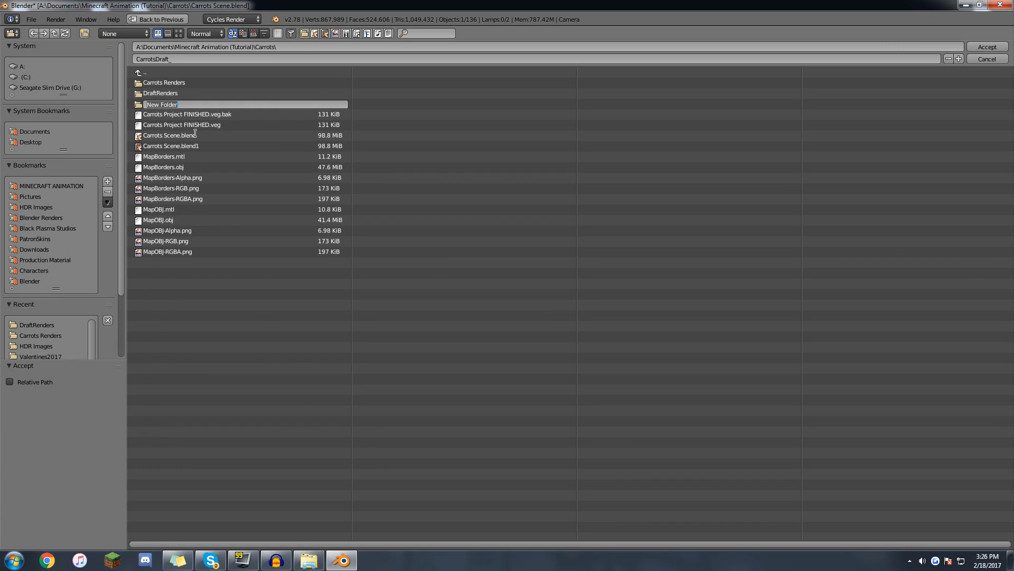
{"action": "type", "text": "FinalRenders"}
{"action": "key", "text": "Return"}
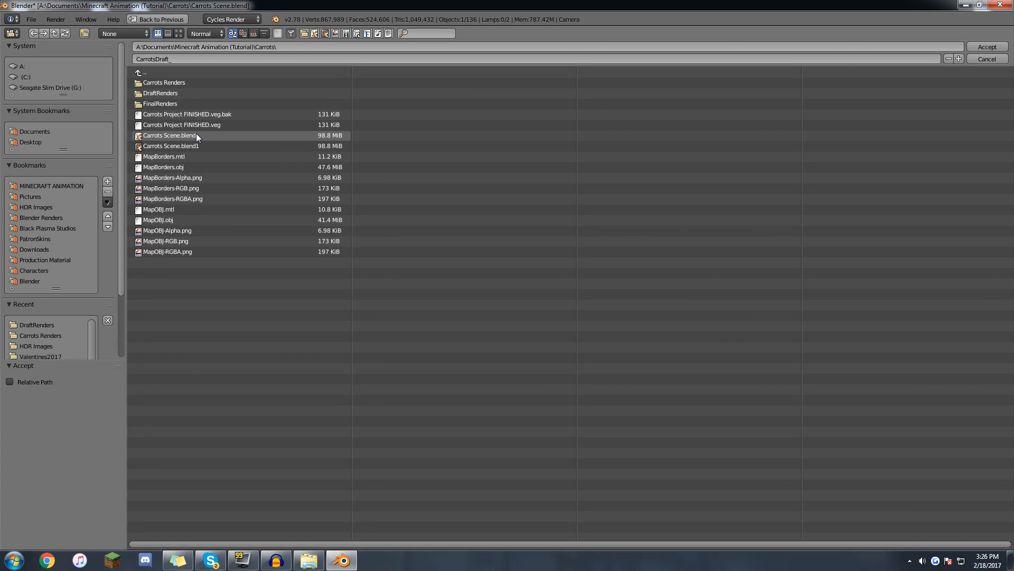
Set the render output path to the FinalRenders folder with the file name CarrotsFinal_.
{"action": "left_click", "coordinate": [189, 103]}
{"action": "left_click", "coordinate": [185, 56]}
{"action": "type", "text": "Carr"}
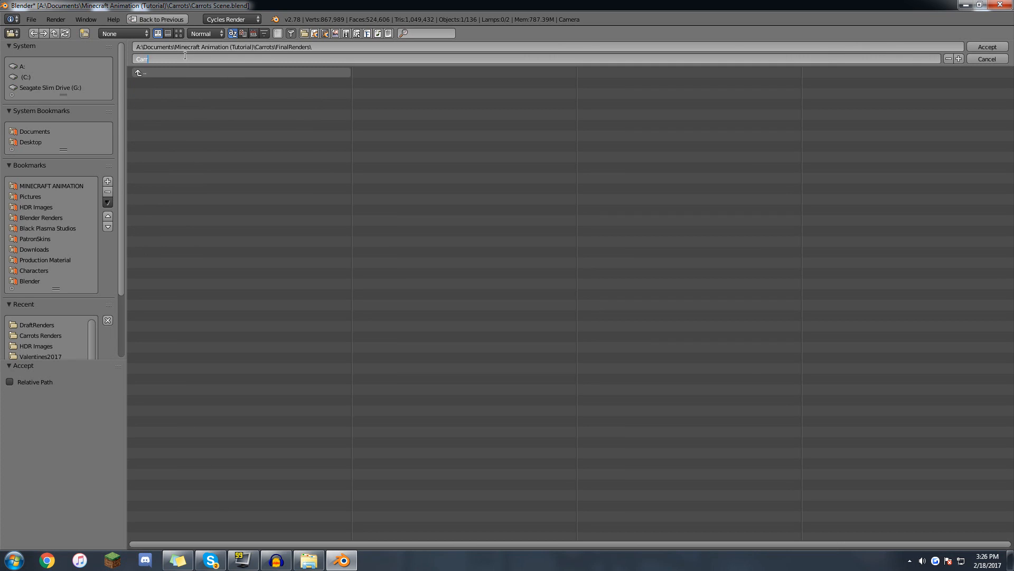
{"action": "type", "text": "otsFinal_"}
{"action": "key", "text": "Return"}
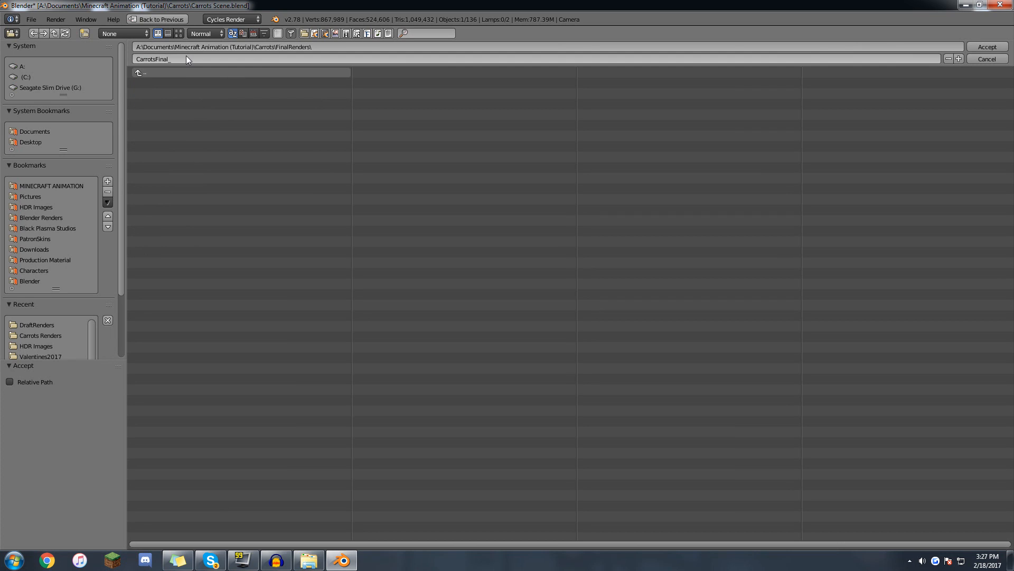
{"action": "left_click", "coordinate": [980, 46]}
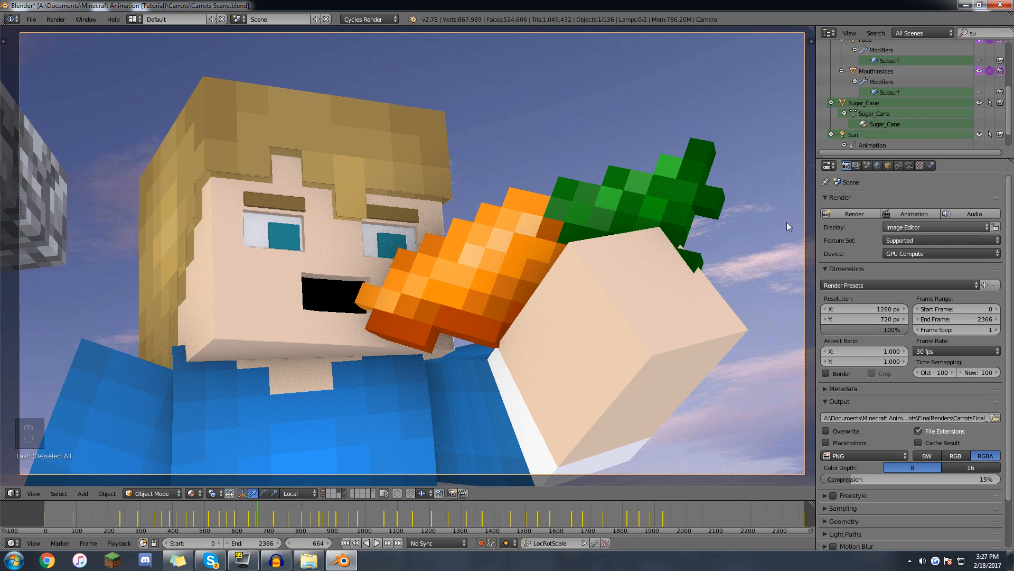
Render the first frames of the animation, restart the interrupted render so it resumes, and stop it.
{"action": "left_click", "coordinate": [913, 211]}
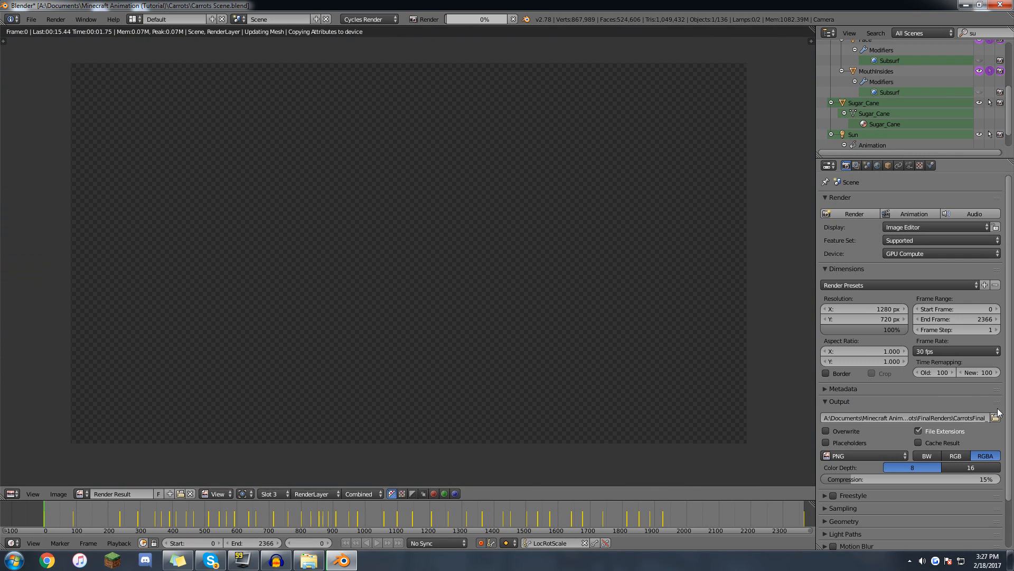
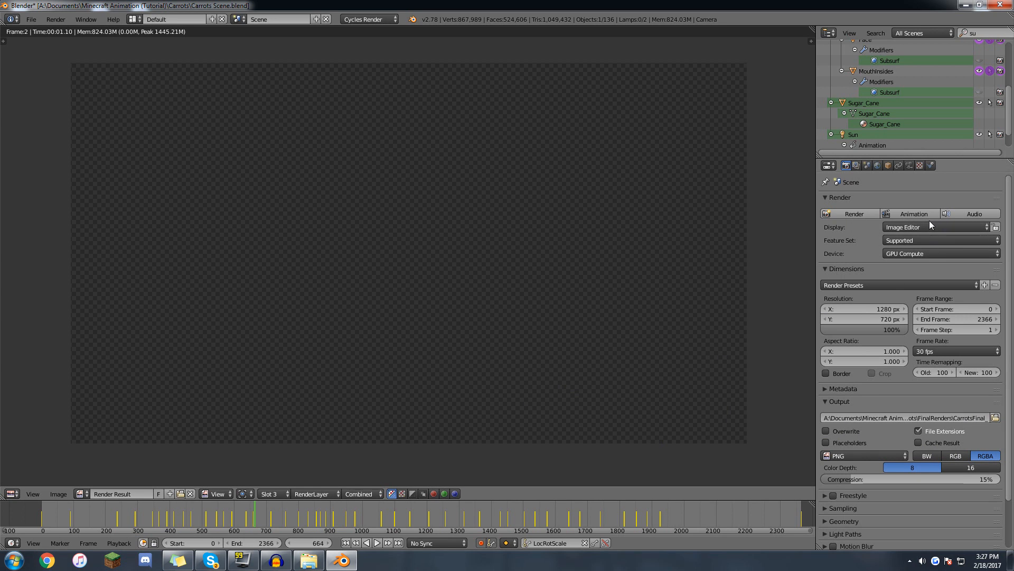
{"action": "left_click", "coordinate": [915, 214]}
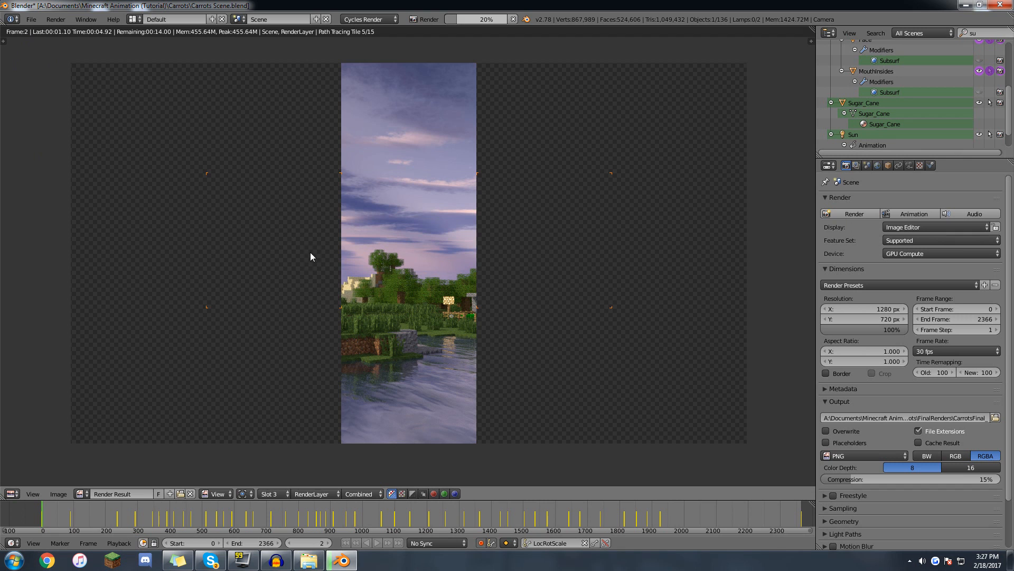
{"action": "key", "text": "Escape"}
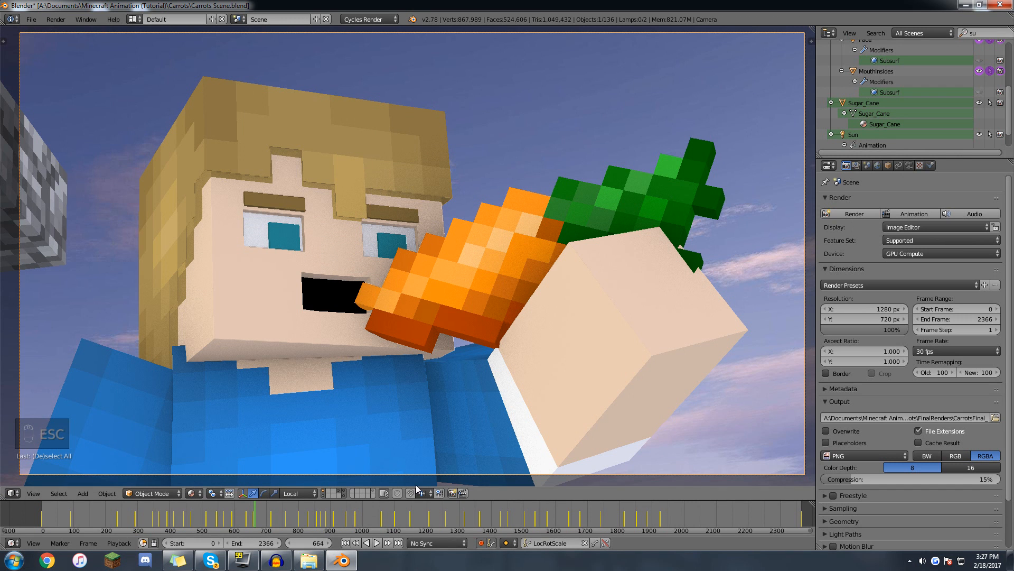
Switch to Windows Explorer, check the rendered frames in the FinalRenders folder, and close the window.
{"action": "left_click", "coordinate": [308, 560]}
{"action": "double_click", "coordinate": [343, 156]}
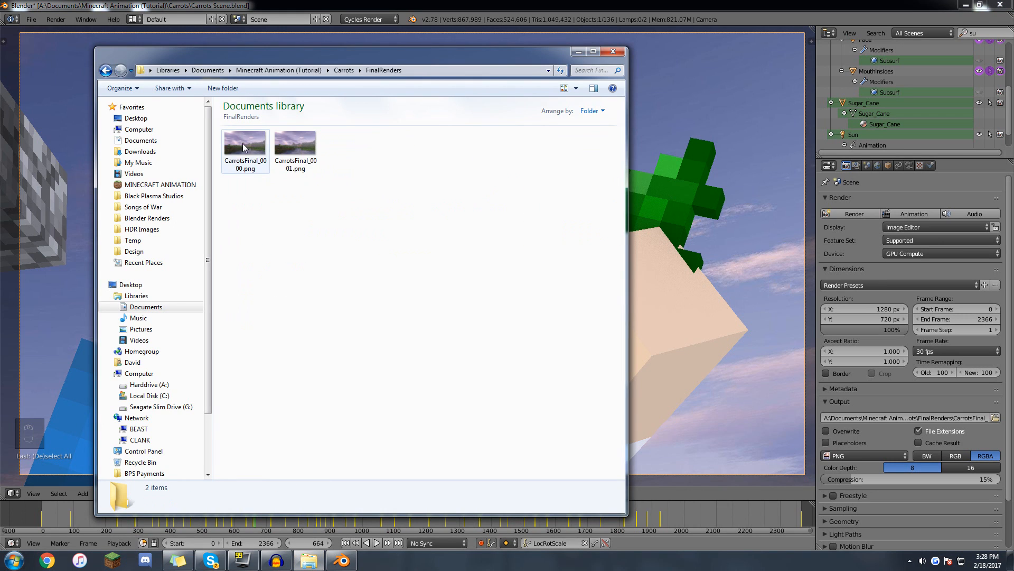
{"action": "left_click", "coordinate": [612, 51]}
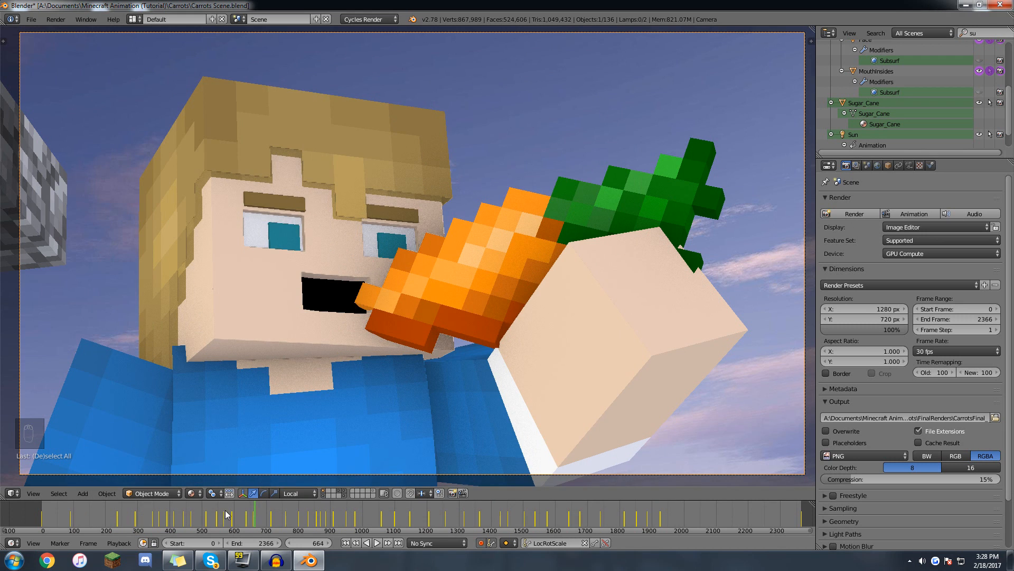
Scrub back through the animation to the opening landscape shot at frame 0.
{"action": "left_click_drag", "start_coordinate": [233, 511], "coordinate": [178, 508]}
{"action": "middle_click_drag", "start_coordinate": [191, 508], "coordinate": [185, 512]}
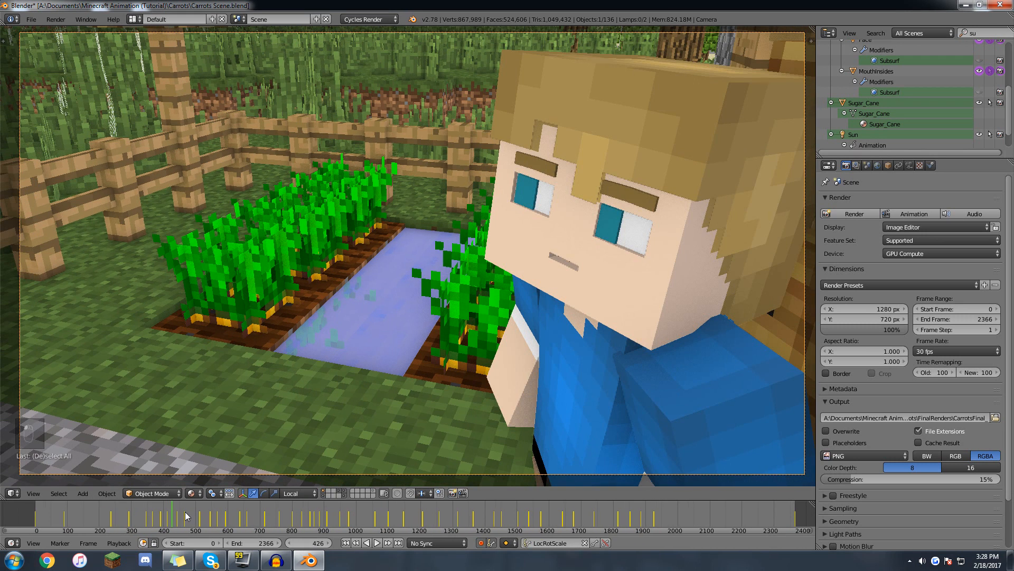
{"action": "left_click_drag", "start_coordinate": [48, 512], "coordinate": [27, 515]}
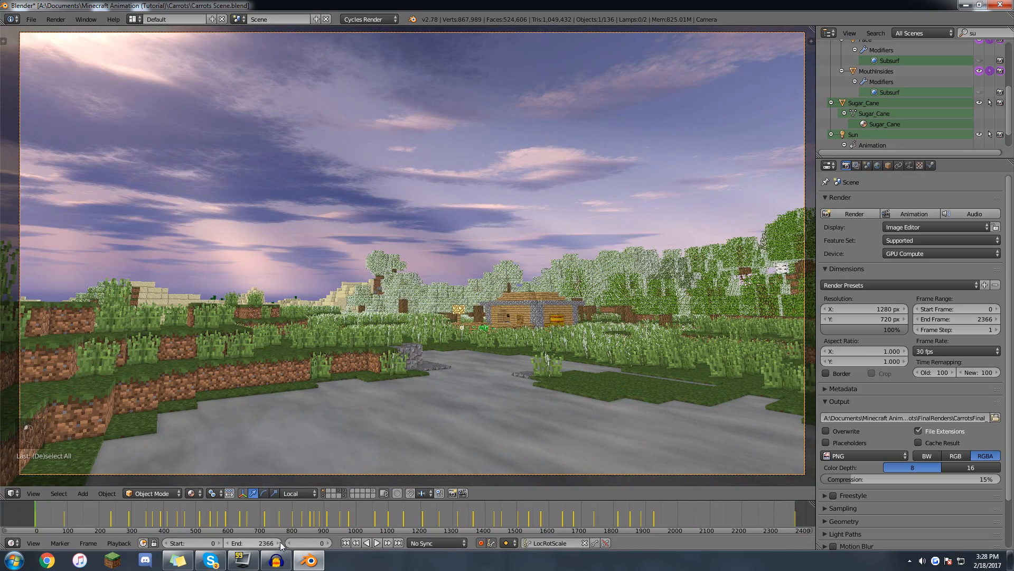
Set the animation's end frame to 2366 by copying the frame number of the last keyframe.
{"action": "key", "text": "Up"}
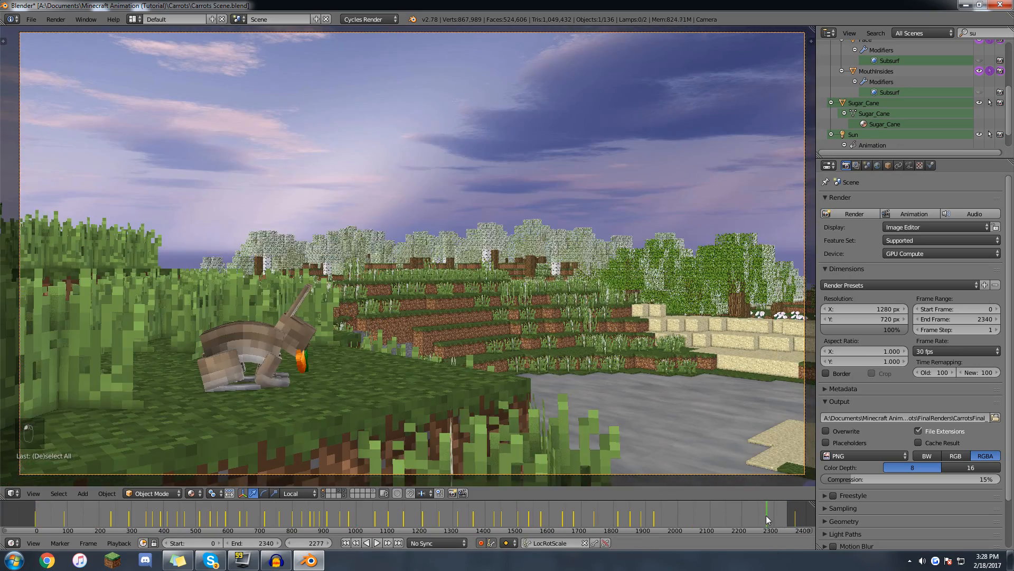
{"action": "left_click", "coordinate": [303, 543]}
{"action": "key", "text": "ctrl+c"}
{"action": "double_click", "coordinate": [263, 542]}
{"action": "key", "text": "ctrl+v"}
{"action": "left_click", "coordinate": [348, 524]}
Preview the opening up to frame 309 and set the Cycles render samples to 25.
{"action": "left_click_drag", "start_coordinate": [39, 507], "coordinate": [100, 521]}
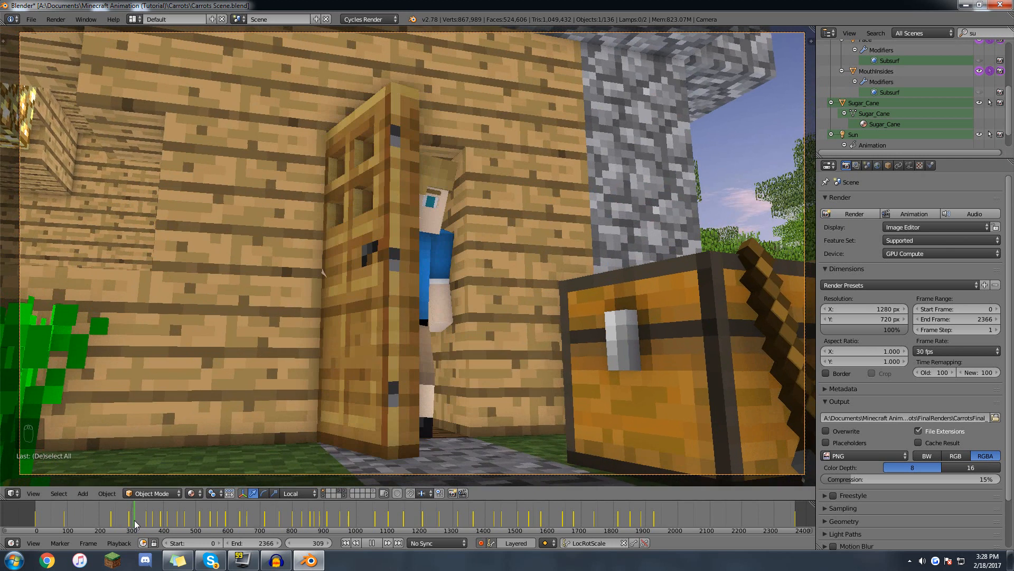
{"action": "key", "text": "alt+a"}
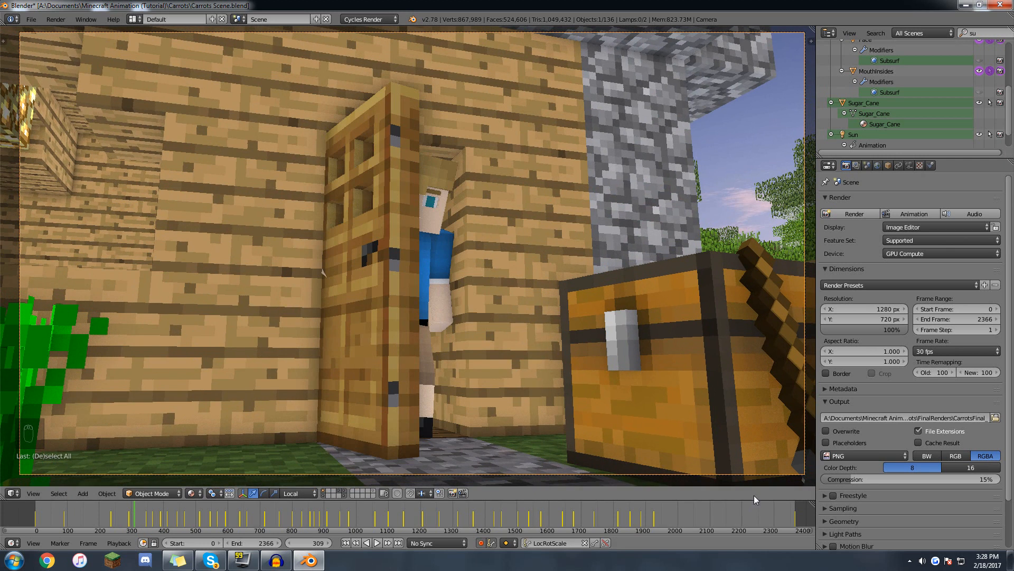
{"action": "left_click", "coordinate": [835, 505]}
{"action": "scroll", "coordinate": [899, 526], "scroll_direction": "down", "scroll_amount": 2}
{"action": "left_click", "coordinate": [939, 519]}
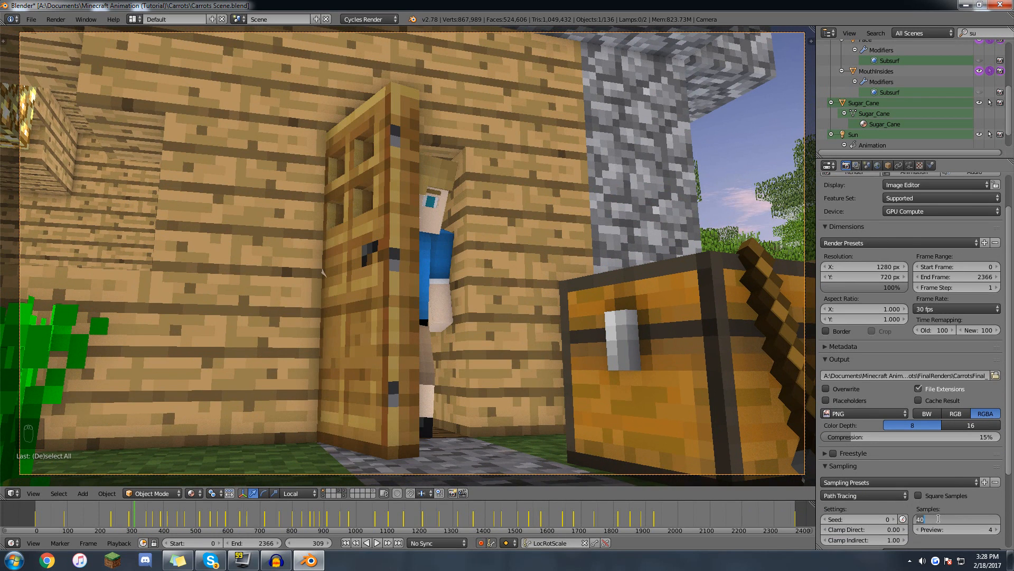
{"action": "key", "text": "Return"}
Render a test image of the character in the doorway at frame 324 and close the result.
{"action": "left_click", "coordinate": [139, 520]}
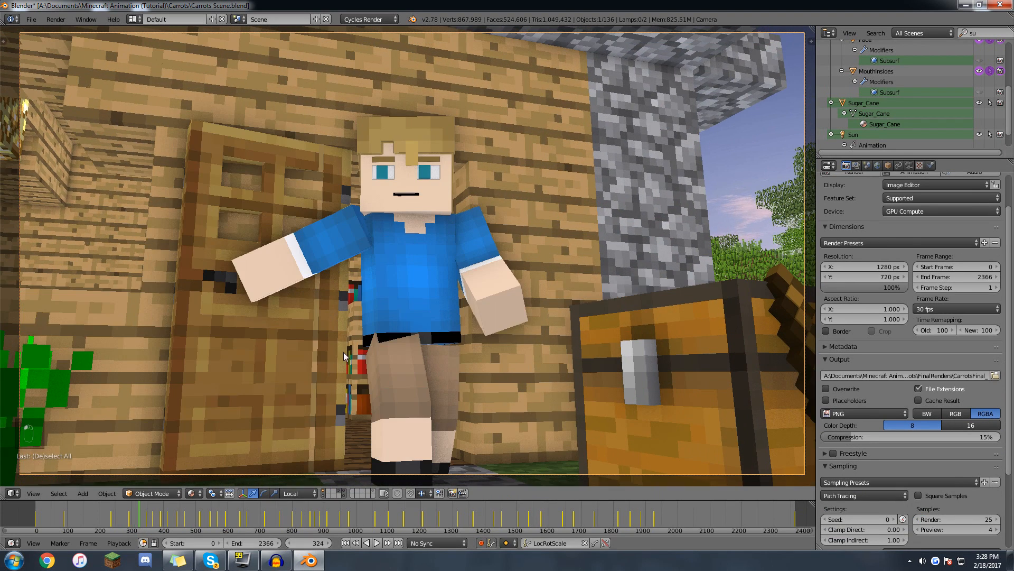
{"action": "key", "text": "F12"}
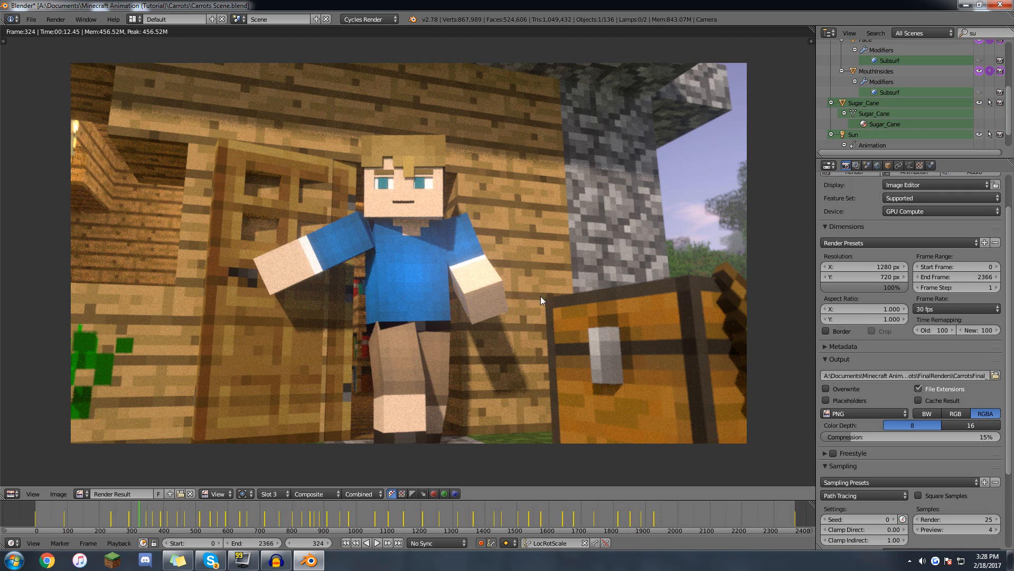
{"action": "key", "text": "Escape"}
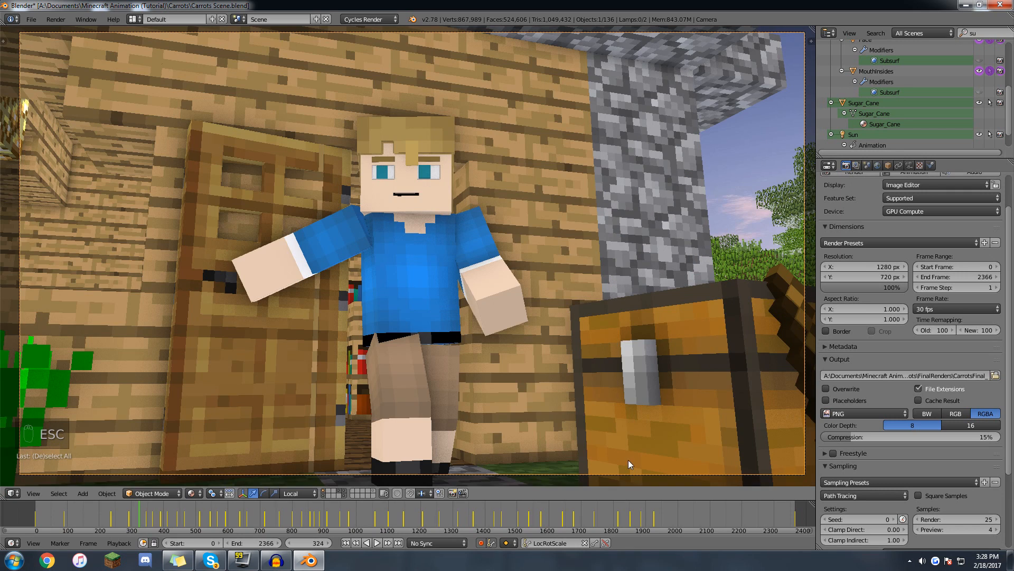
Set the render samples to 128 at frame 526 and play the animation on to frame 565.
{"action": "left_click_drag", "start_coordinate": [199, 519], "coordinate": [205, 519]}
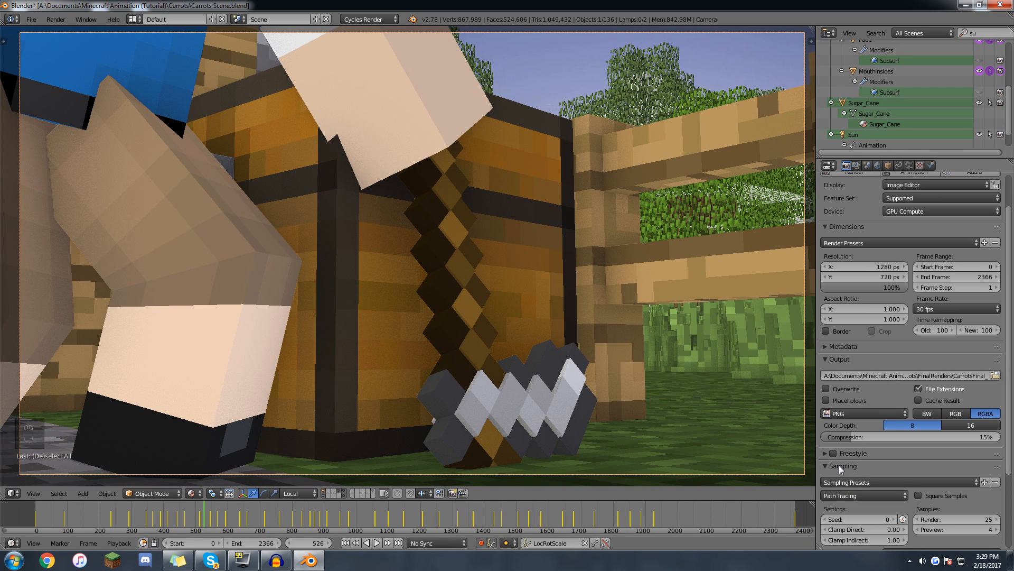
{"action": "left_click", "coordinate": [956, 518]}
{"action": "type", "text": "128"}
{"action": "key", "text": "Return"}
{"action": "key", "text": "alt+a"}
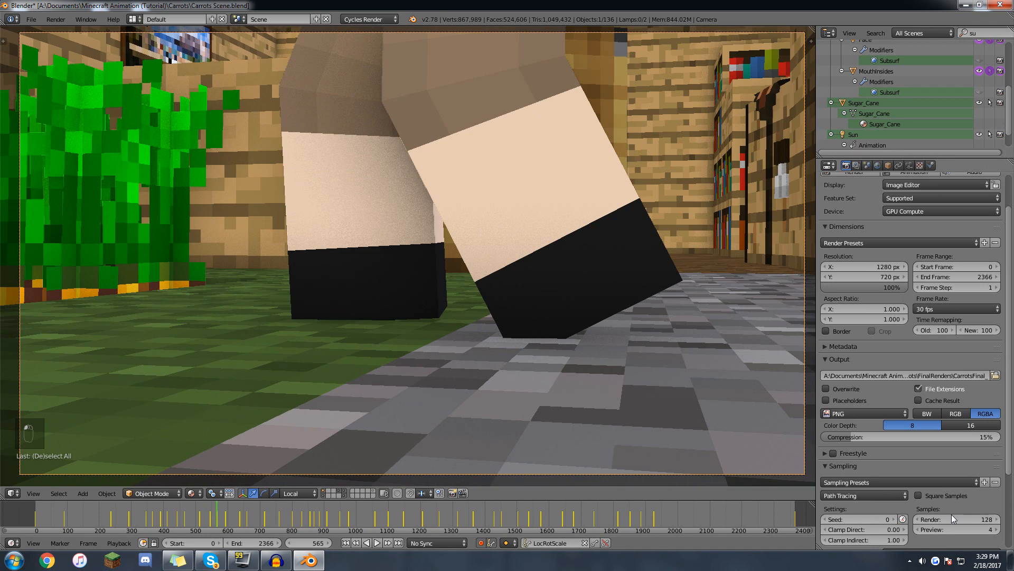
Set the Cycles render samples to 100.
{"action": "left_click", "coordinate": [952, 519]}
{"action": "type", "text": "100"}
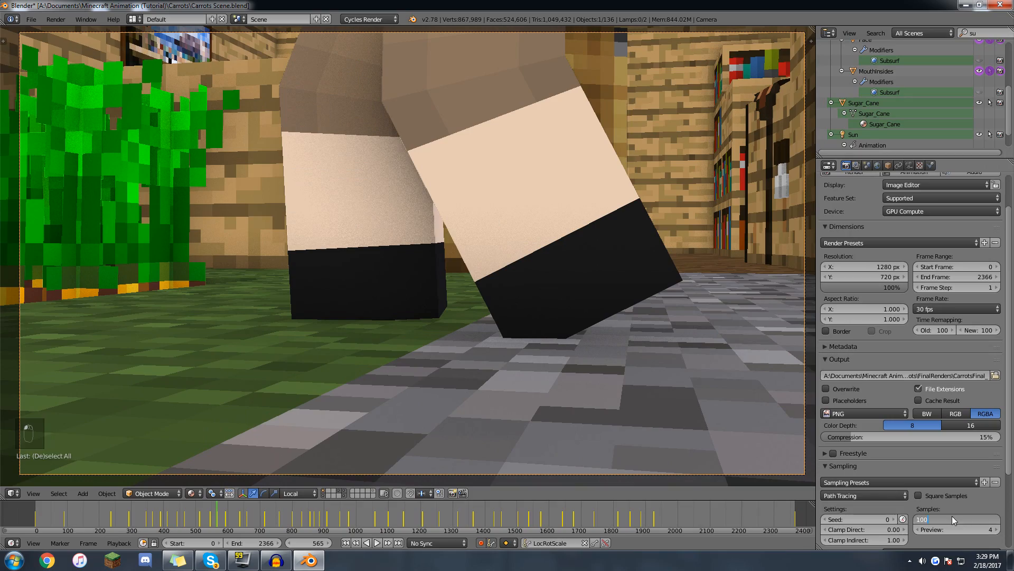
{"action": "key", "text": "Return"}
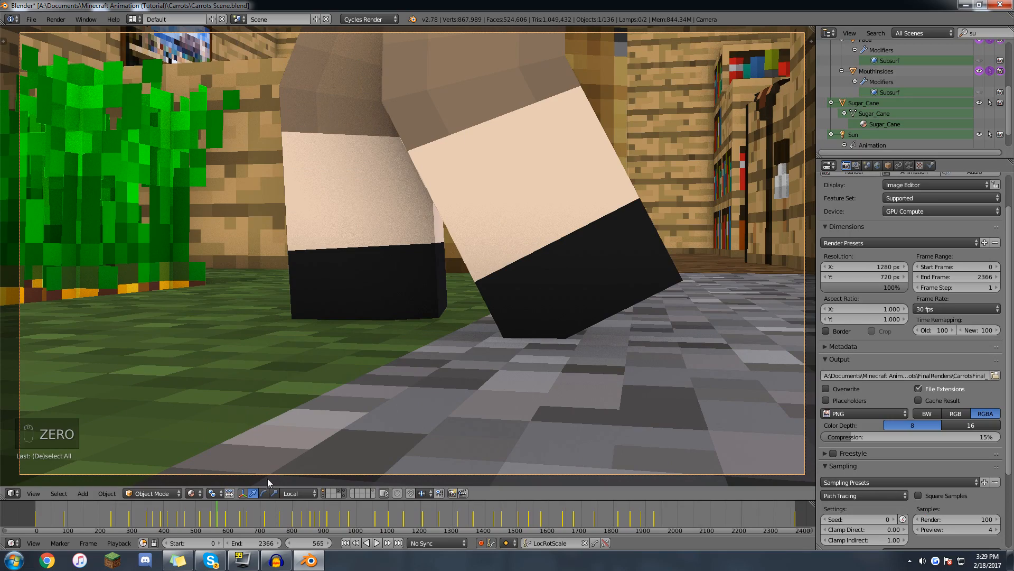
At the keyframe on frame 1450, set the render samples to 128 and insert a keyframe on that value.
{"action": "left_click_drag", "start_coordinate": [262, 511], "coordinate": [502, 515]}
{"action": "key", "text": "Up"}
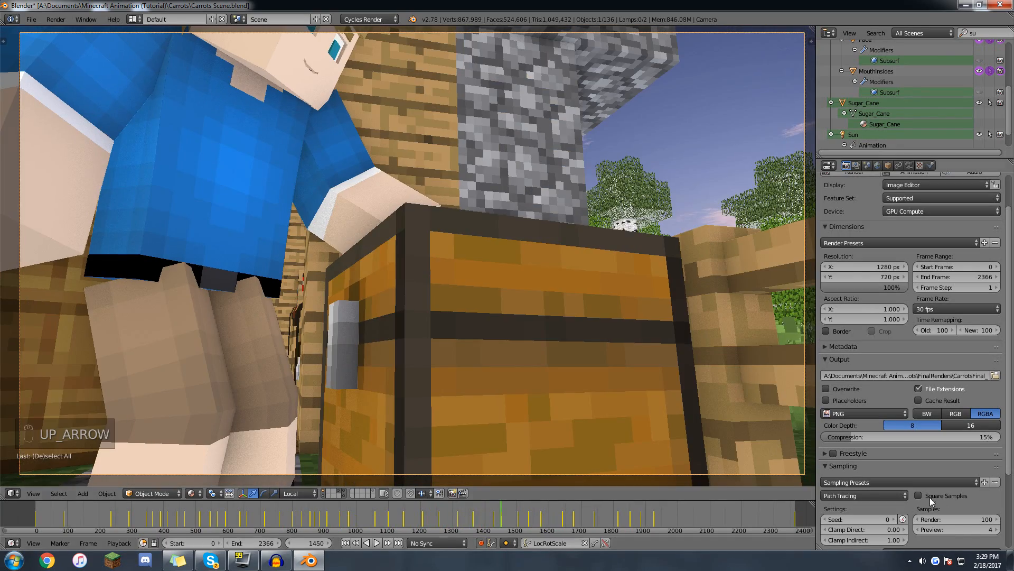
{"action": "left_click", "coordinate": [950, 520]}
{"action": "key", "text": "Return"}
{"action": "right_click", "coordinate": [949, 520]}
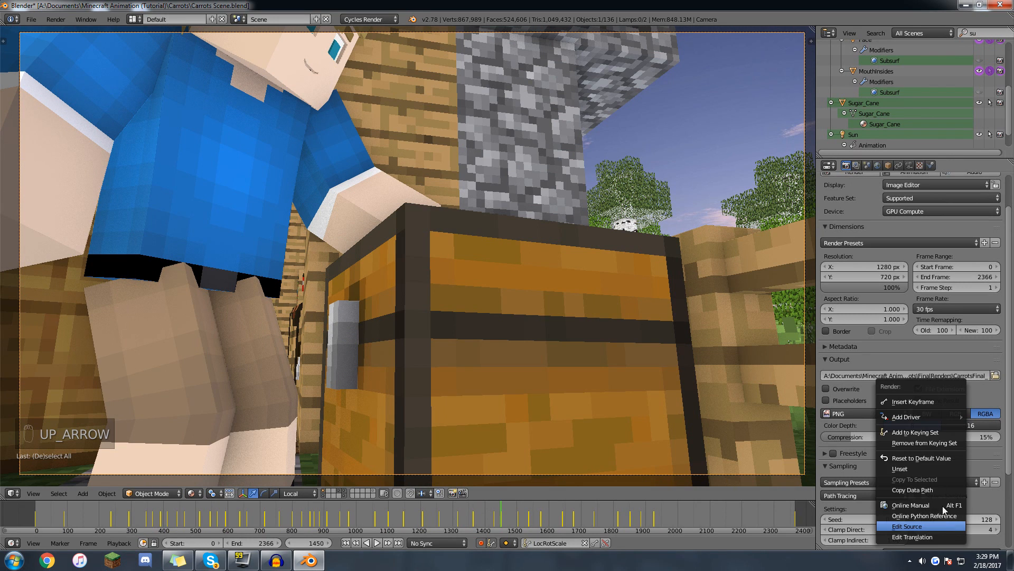
{"action": "left_click", "coordinate": [925, 400]}
{"action": "key", "text": "Right"}
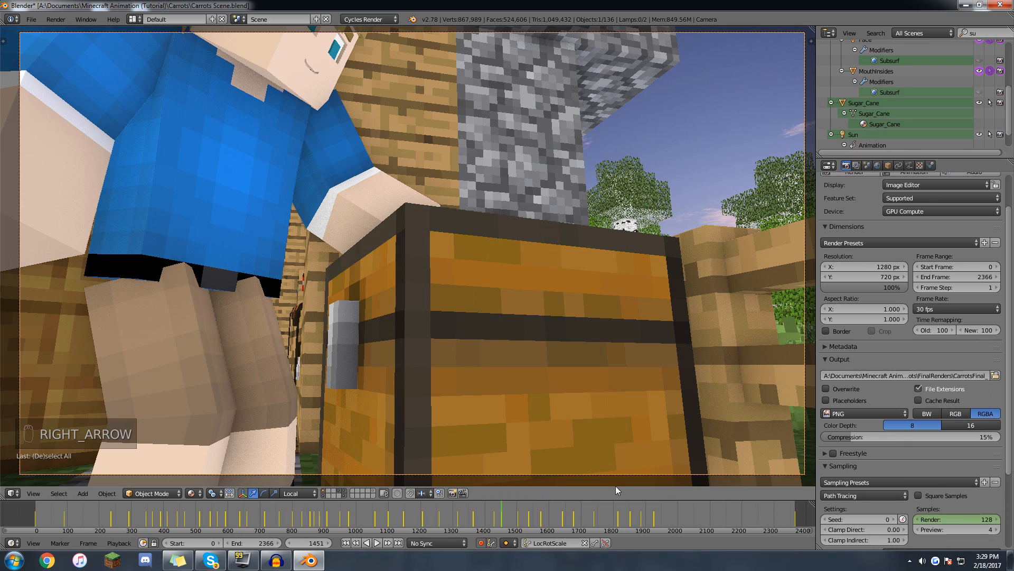
{"action": "left_click", "coordinate": [955, 520]}
{"action": "type", "text": "256"}
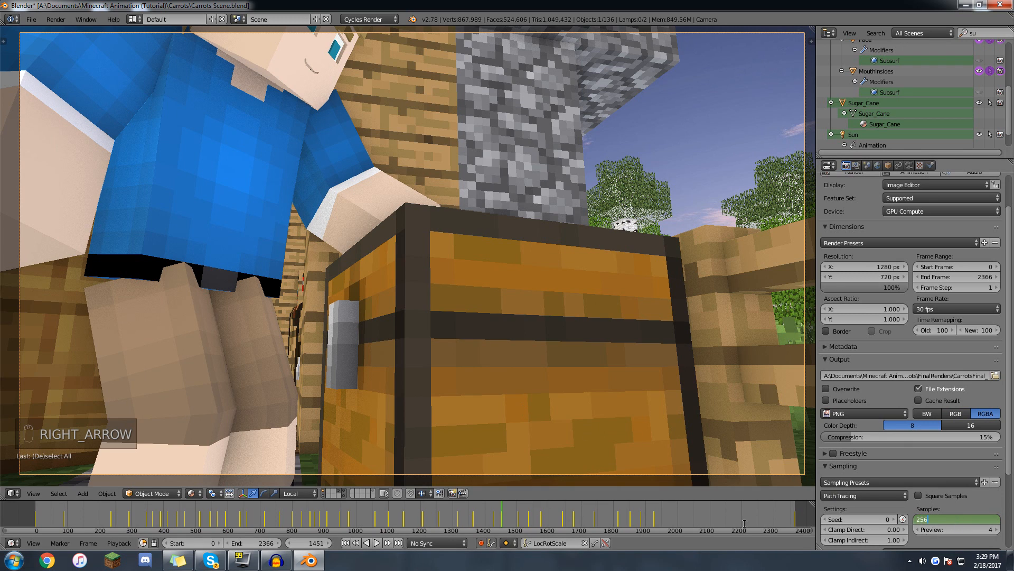
{"action": "key", "text": "Escape"}
Delete the render samples keyframe at frame 1450.
{"action": "scroll", "coordinate": [614, 518], "scroll_direction": "up", "scroll_amount": 20}
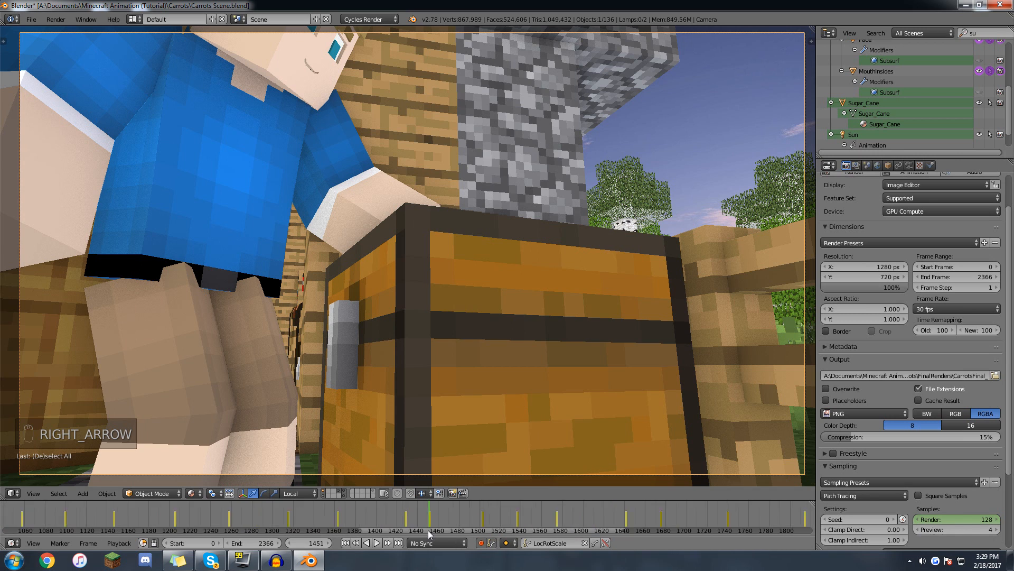
{"action": "scroll", "coordinate": [443, 515], "scroll_direction": "up", "scroll_amount": 3}
{"action": "key", "text": "Left"}
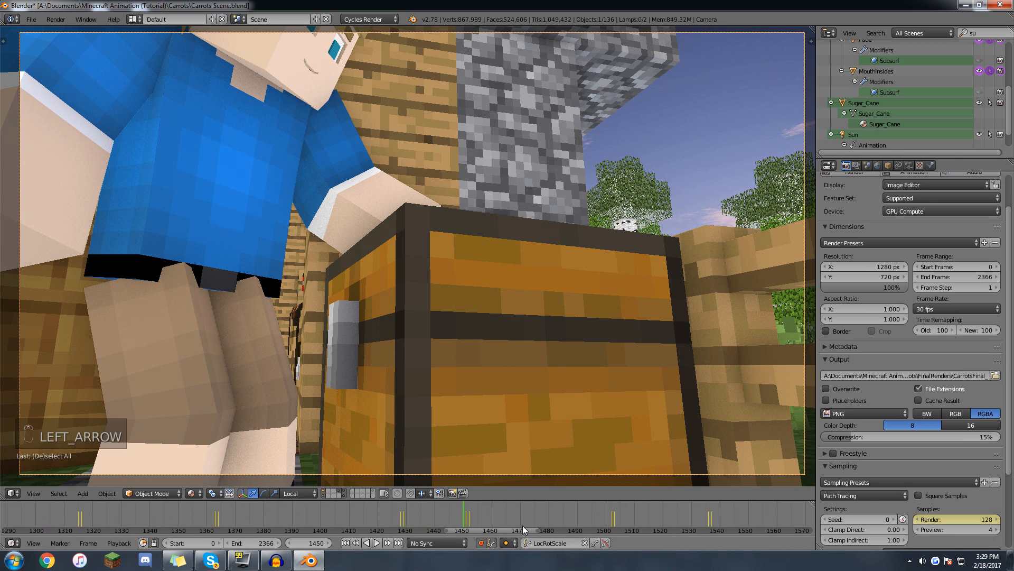
{"action": "key", "text": "Left"}
{"action": "key", "text": "Right"}
{"action": "right_click", "coordinate": [943, 520]}
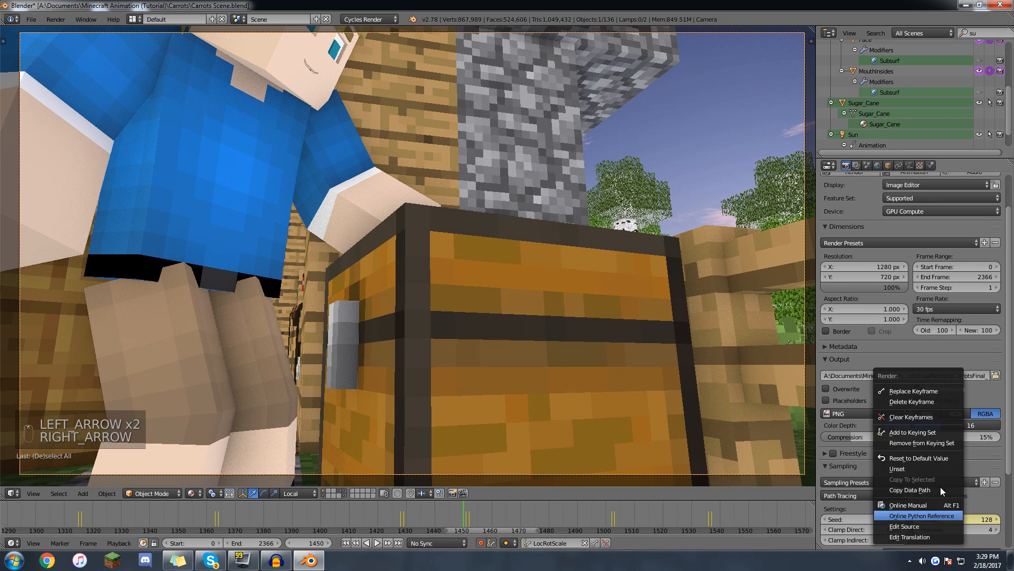
{"action": "left_click", "coordinate": [918, 405]}
Step back and forth through the keyframes around frames 1430 to 1451 to find where the outdoor chest shot ends.
{"action": "key", "text": "Right"}
{"action": "key", "text": "Left"}
{"action": "key", "text": "a"}
{"action": "key", "text": "a"}
{"action": "key", "text": "a"}
{"action": "right_click", "coordinate": [716, 35]}
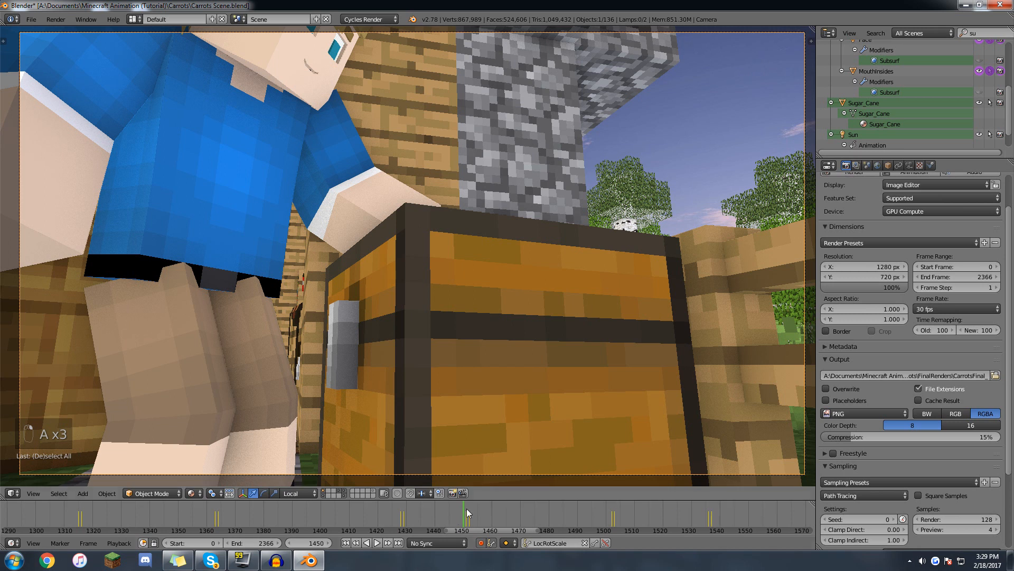
{"action": "key", "text": "Down"}
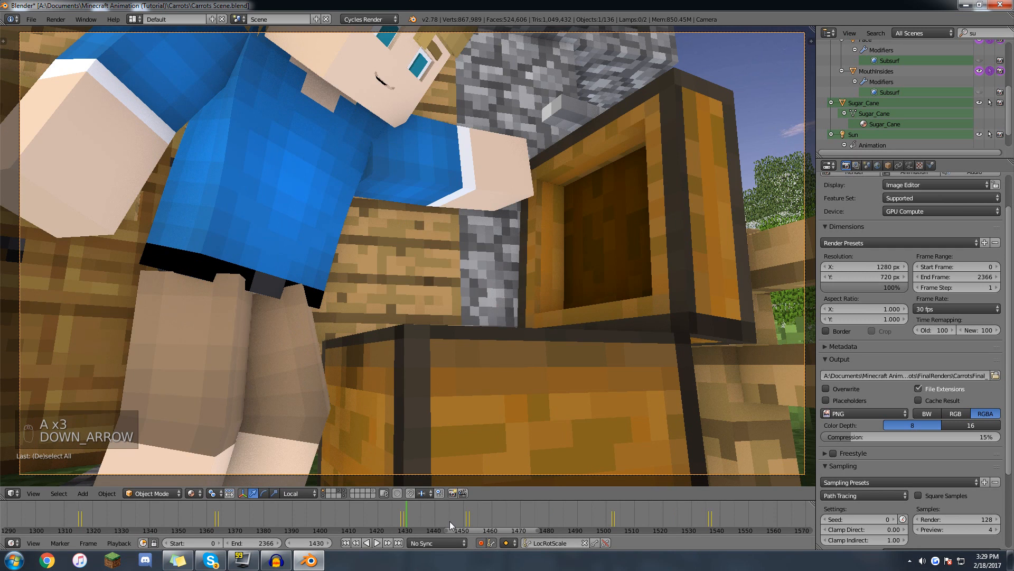
{"action": "key", "text": "Down"}
{"action": "key", "text": "Up"}
{"action": "key", "text": "Up"}
{"action": "scroll", "coordinate": [478, 518], "scroll_direction": "up", "scroll_amount": 5}
{"action": "key", "text": "Down"}
{"action": "key", "text": "Up"}
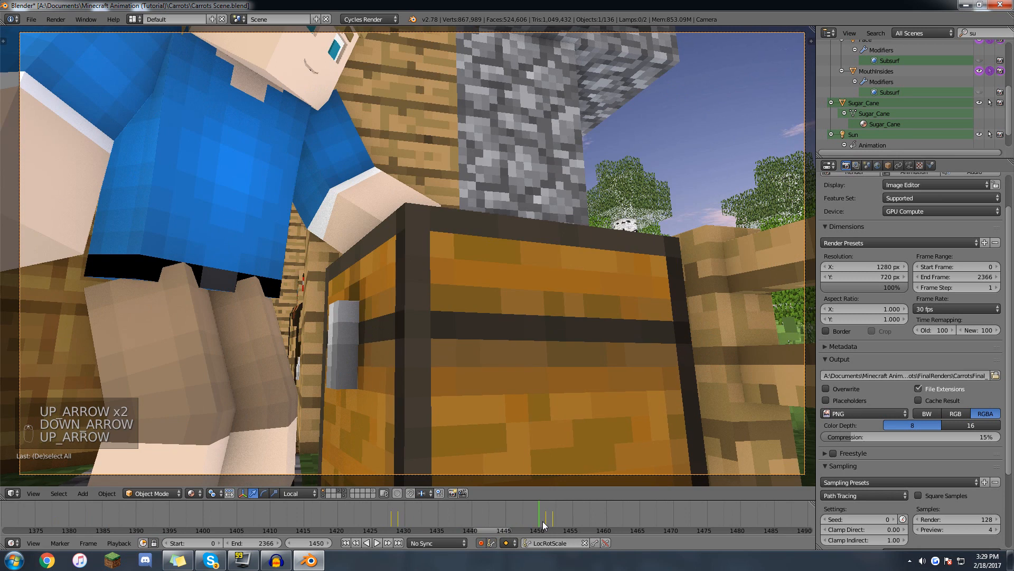
{"action": "key", "text": "Up"}
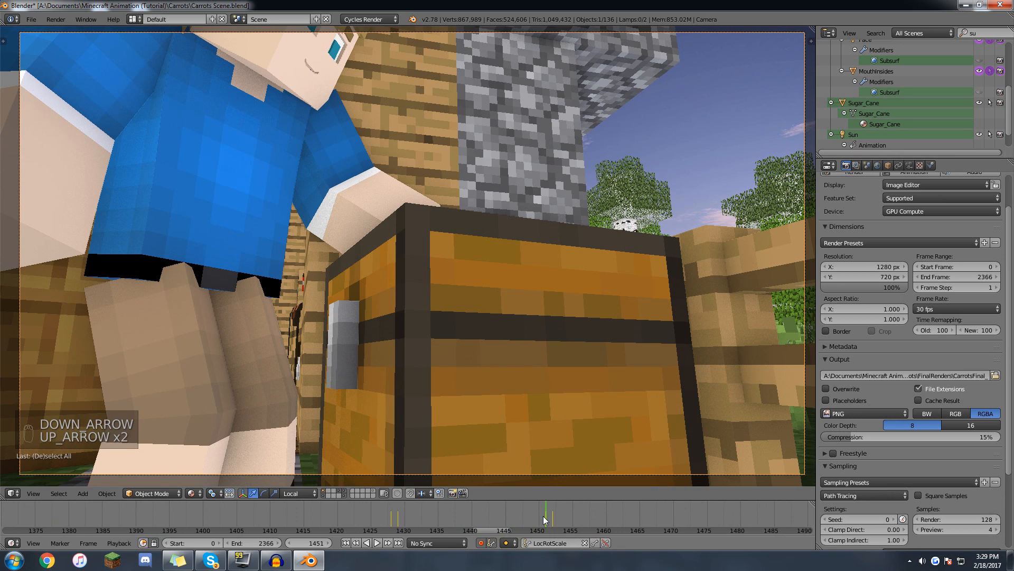
{"action": "key", "text": "Down"}
{"action": "key", "text": "Up"}
{"action": "key", "text": "Down"}
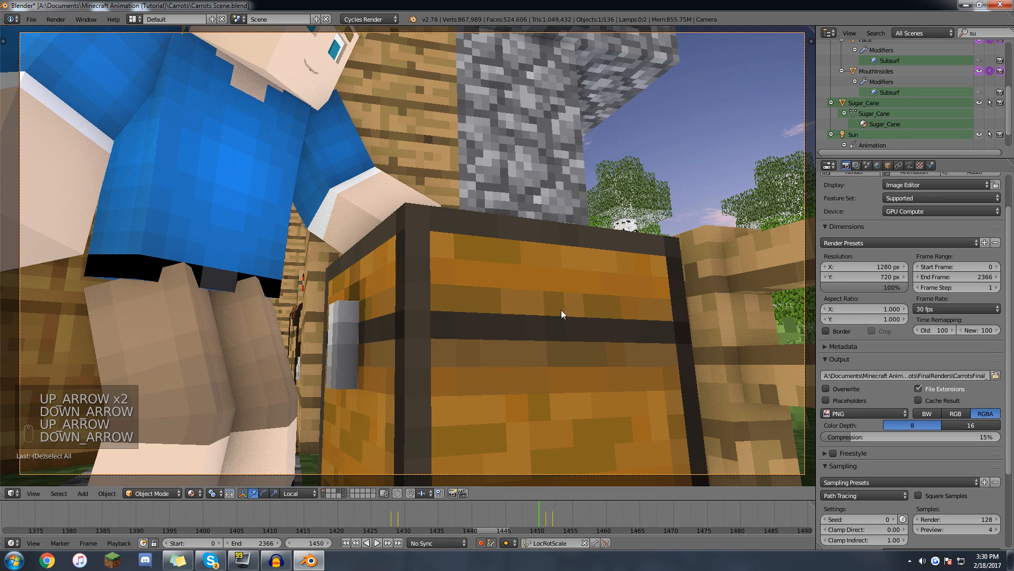
View the node setup in the Compositing layout with all nodes deselected and return to the Default layout.
{"action": "left_click", "coordinate": [133, 20]}
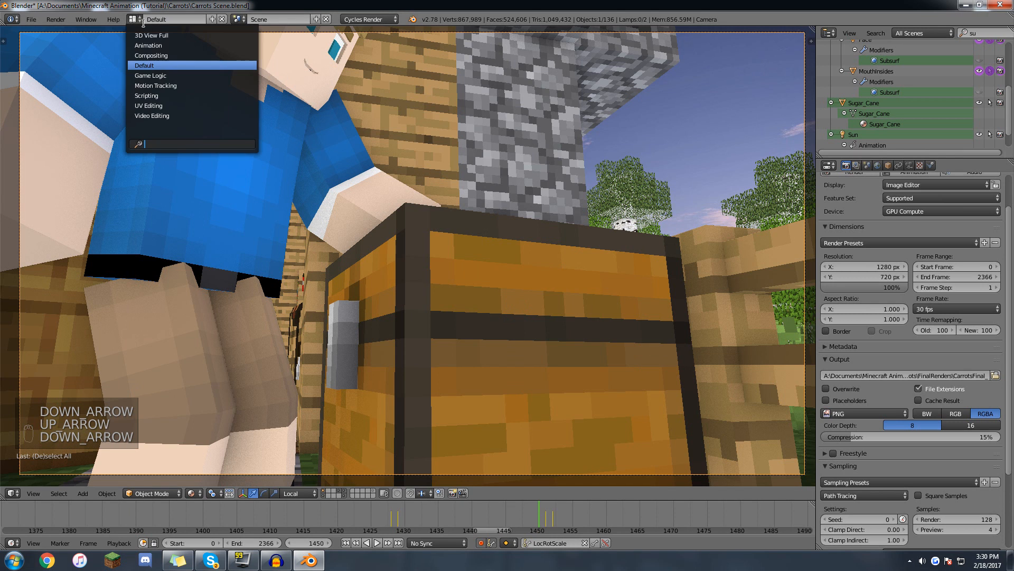
{"action": "left_click", "coordinate": [156, 55]}
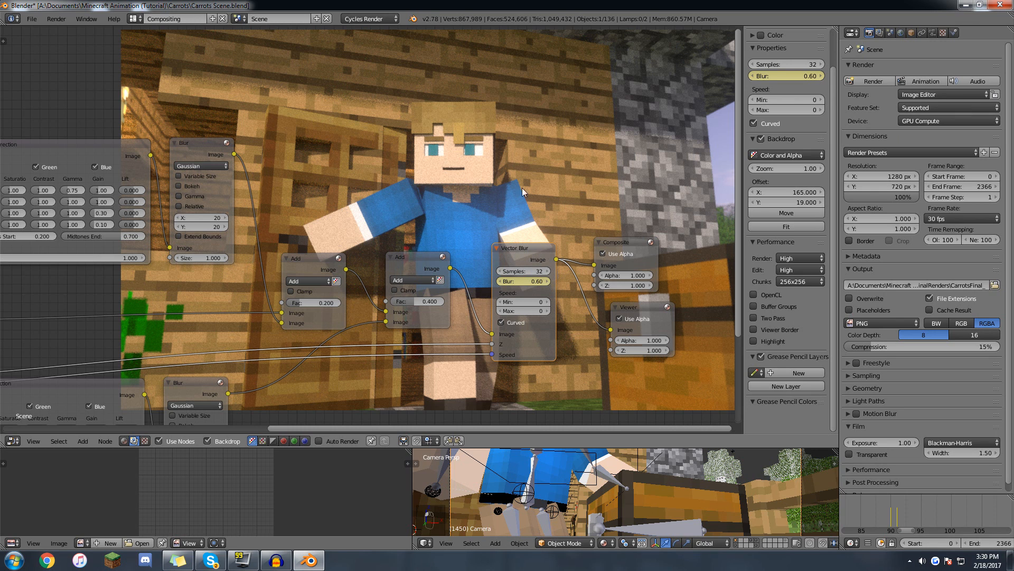
{"action": "key", "text": "a"}
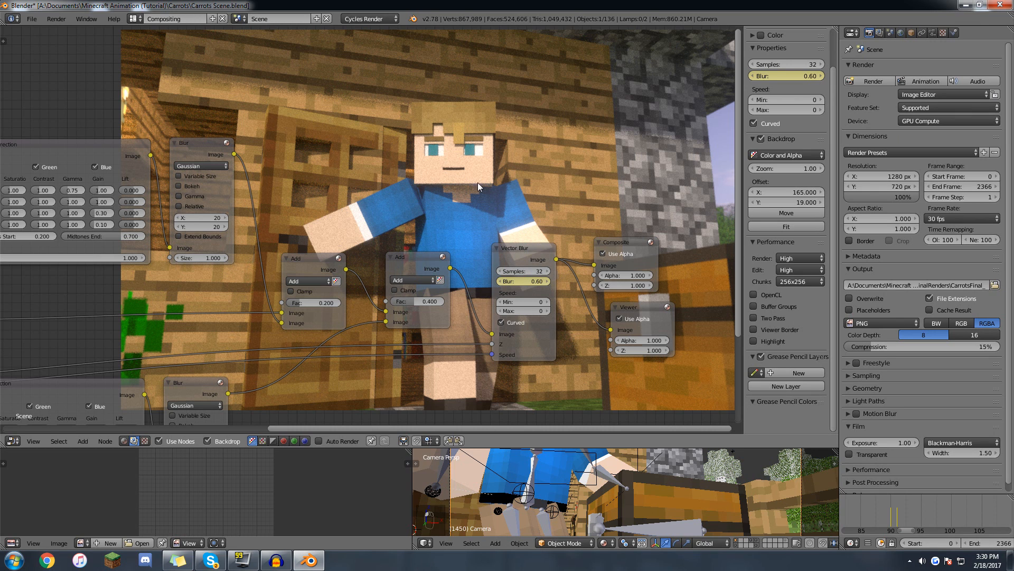
{"action": "left_click", "coordinate": [133, 19]}
{"action": "left_click", "coordinate": [153, 65]}
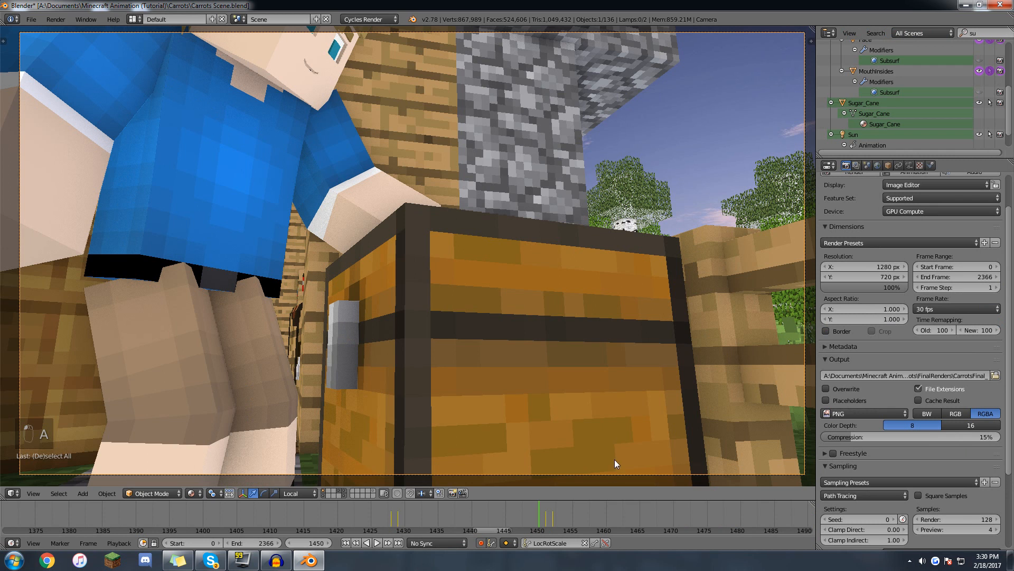
Insert a keyframe on the render samples of 128 at frame 1451, the last frame of the chest shot.
{"action": "key", "text": "Down"}
{"action": "key", "text": "Up"}
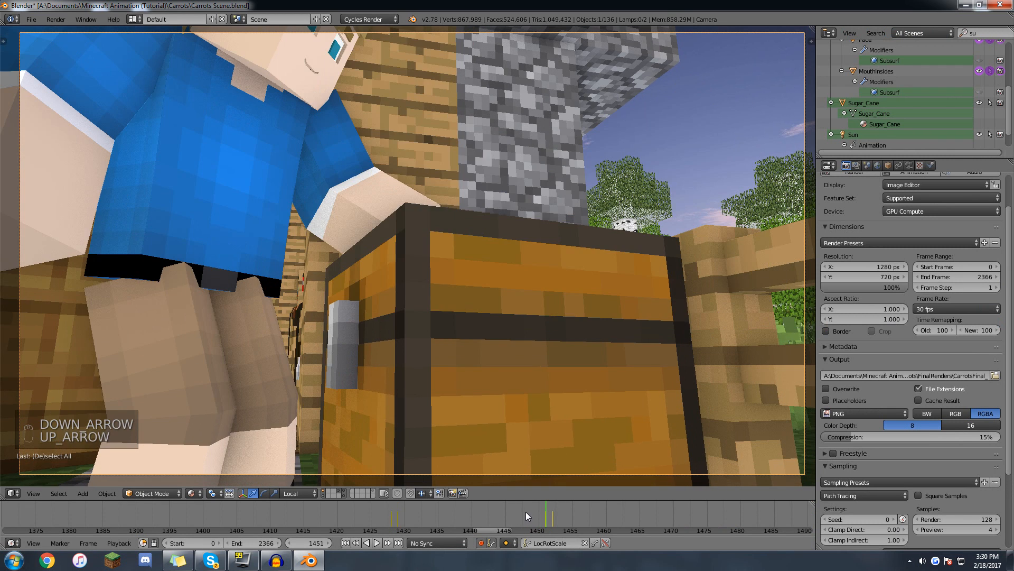
{"action": "key", "text": "Down"}
{"action": "key", "text": "Up"}
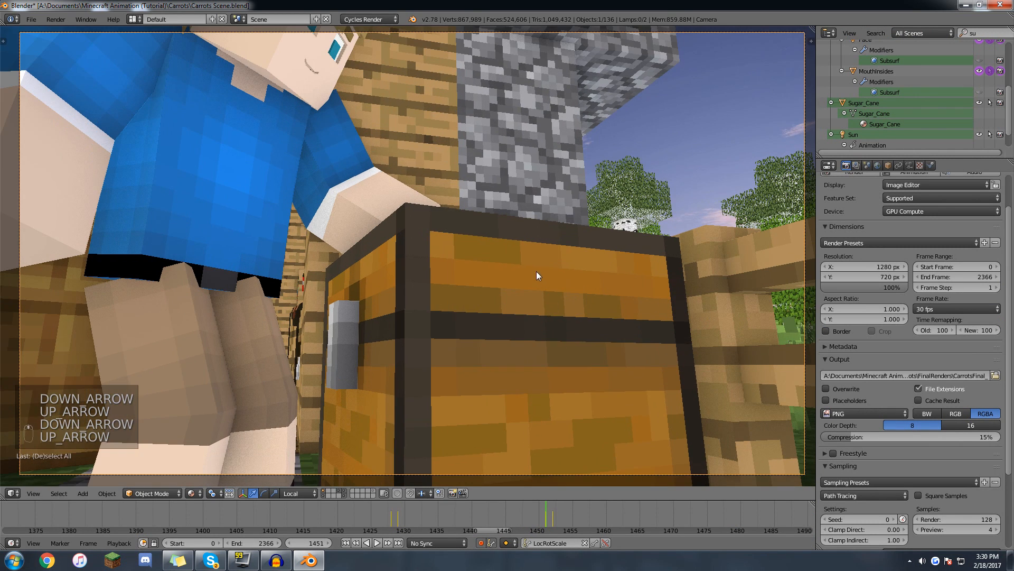
{"action": "key", "text": "Down"}
{"action": "key", "text": "Up"}
{"action": "key", "text": "Right"}
{"action": "key", "text": "Left"}
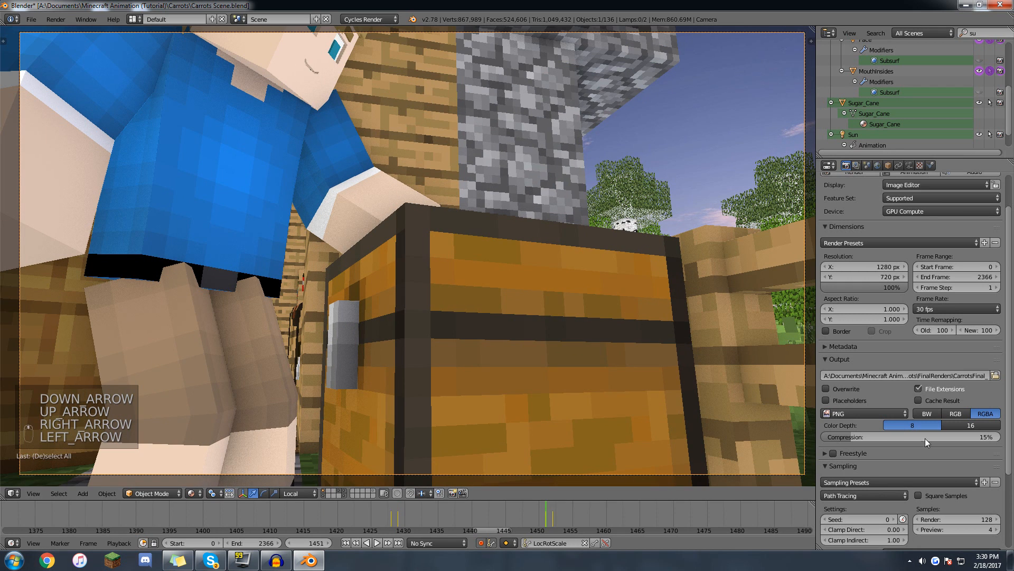
{"action": "right_click", "coordinate": [965, 516]}
{"action": "left_click", "coordinate": [934, 405]}
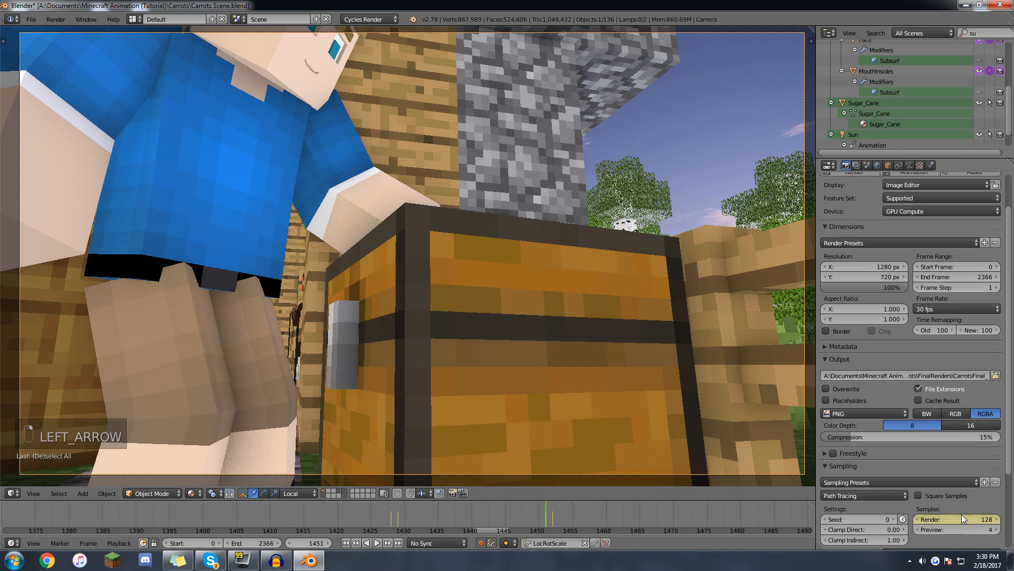
Set the keyframed render samples to 256 at frame 1452, where the indoor shot begins.
{"action": "key", "text": "Right"}
{"action": "left_click", "coordinate": [962, 519]}
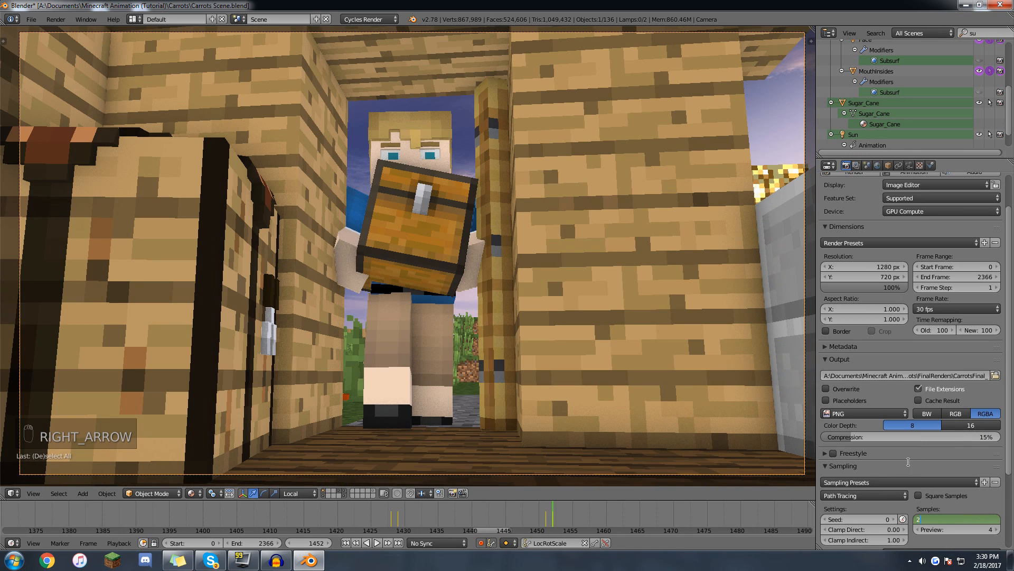
{"action": "type", "text": "256"}
{"action": "key", "text": "Return"}
Set the keyframed render samples to 128 at frame 1815, where the view switches back outside the house.
{"action": "scroll", "coordinate": [502, 519], "scroll_direction": "down", "scroll_amount": 6}
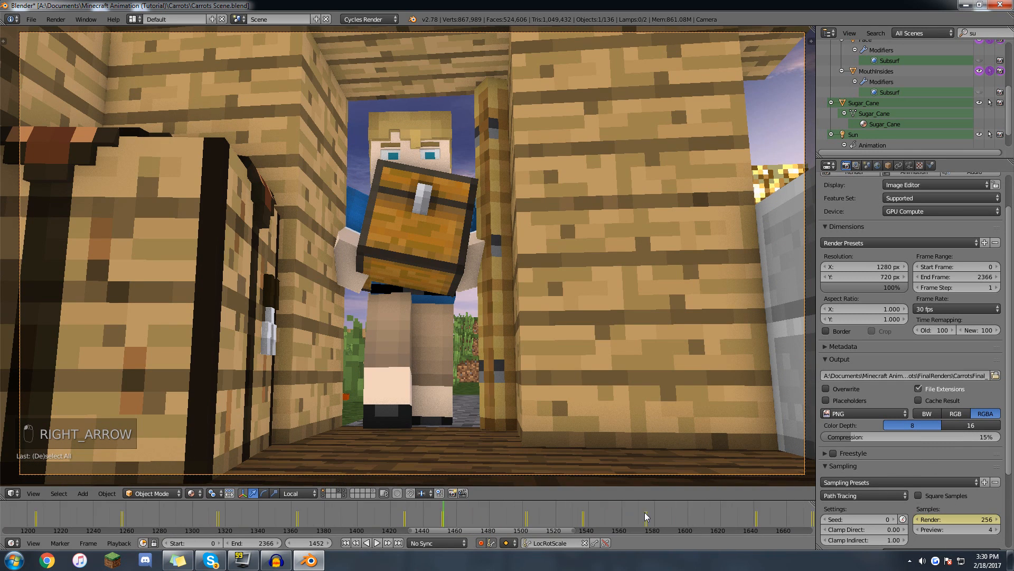
{"action": "scroll", "coordinate": [697, 517], "scroll_direction": "down", "scroll_amount": 10}
{"action": "left_click_drag", "start_coordinate": [626, 515], "coordinate": [564, 518]}
{"action": "key", "text": "Up"}
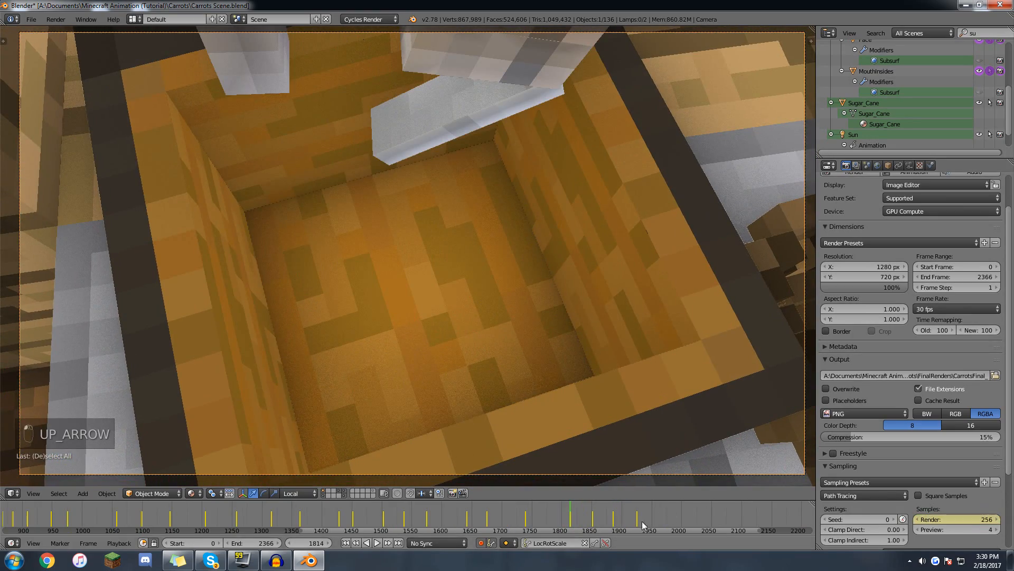
{"action": "key", "text": "Right"}
{"action": "left_click", "coordinate": [971, 519]}
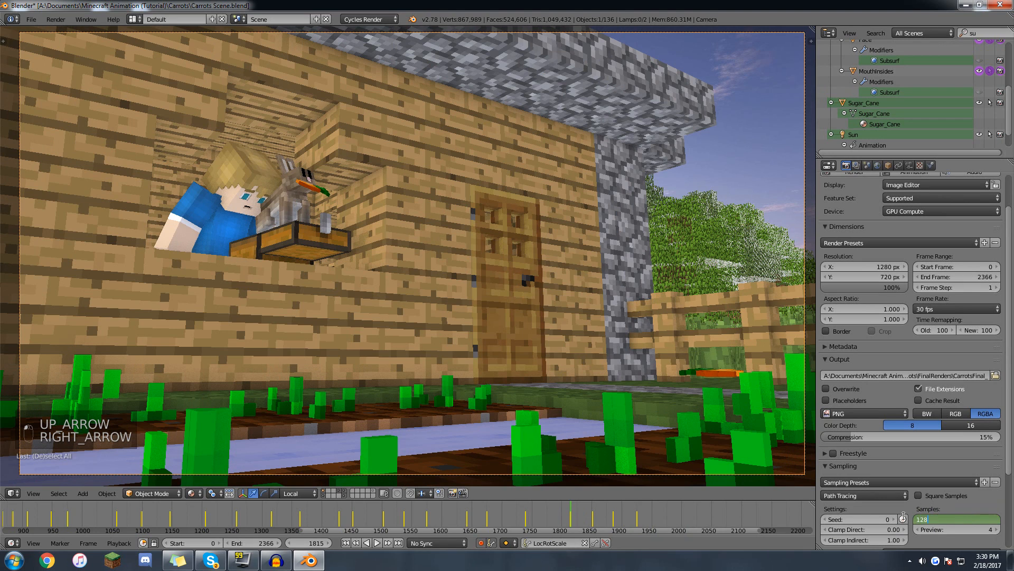
{"action": "key", "text": "Return"}
Play back part of the animation to review it and return the timeline to frame 0.
{"action": "middle_click_drag", "start_coordinate": [551, 508], "coordinate": [526, 510], "text": "ctrl"}
{"action": "scroll", "coordinate": [525, 511], "scroll_direction": "up", "scroll_amount": 1}
{"action": "scroll", "coordinate": [512, 510], "scroll_direction": "down", "scroll_amount": 1}
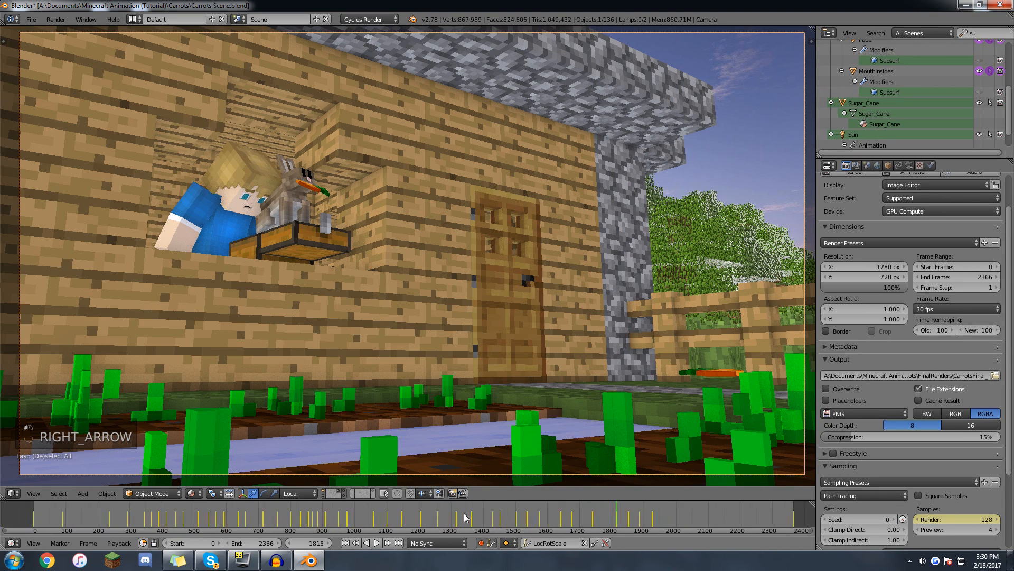
{"action": "left_click", "coordinate": [389, 517]}
{"action": "key", "text": "alt+a"}
{"action": "left_click_drag", "start_coordinate": [371, 520], "coordinate": [30, 507]}
{"action": "key", "text": "alt+a"}
Review the output path and collapse the Output and Sampling settings.
{"action": "left_click", "coordinate": [825, 362]}
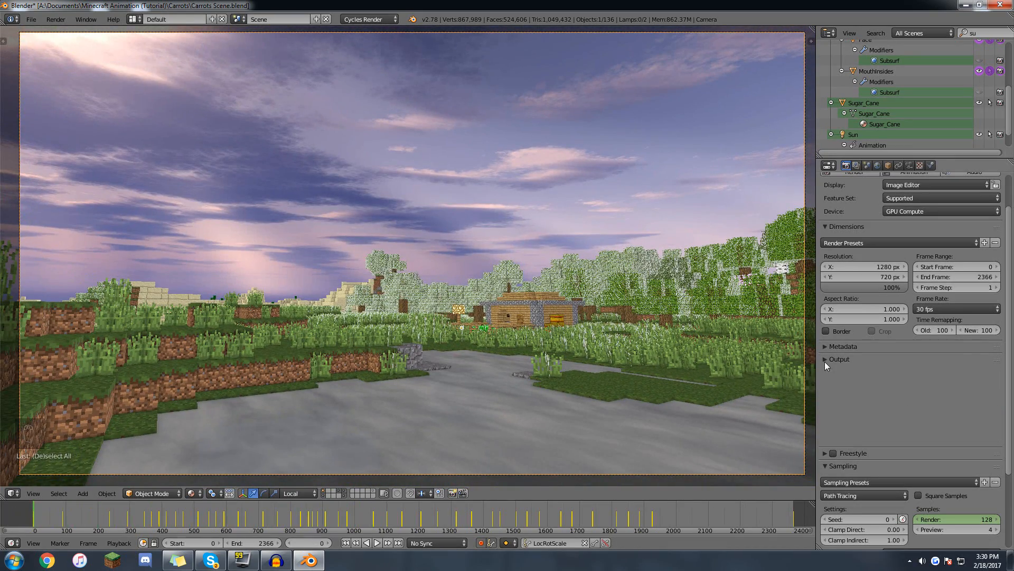
{"action": "left_click", "coordinate": [826, 385]}
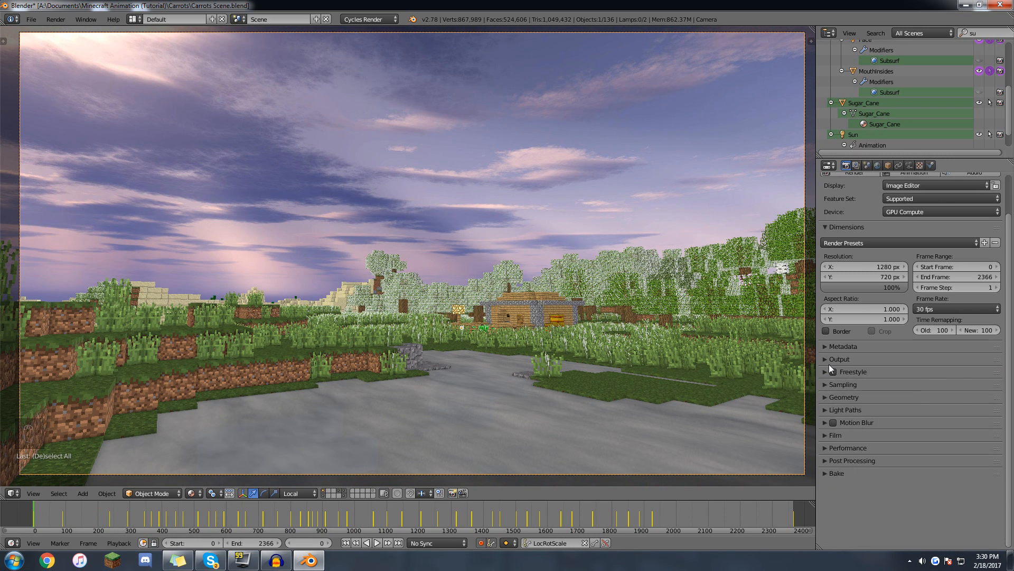
{"action": "left_click", "coordinate": [830, 359]}
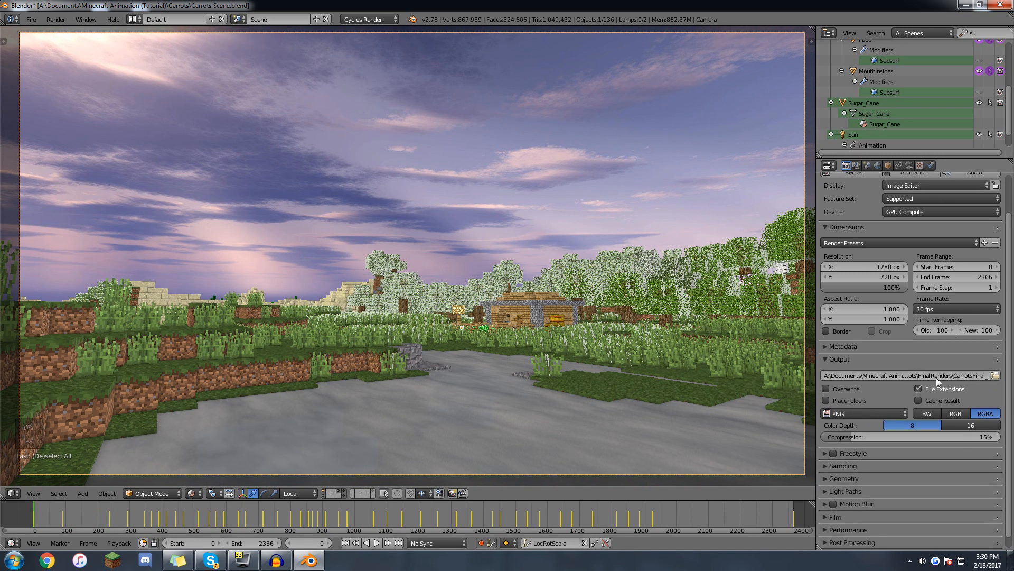
{"action": "left_click", "coordinate": [832, 359]}
{"action": "scroll", "coordinate": [897, 317], "scroll_direction": "up", "scroll_amount": 2}
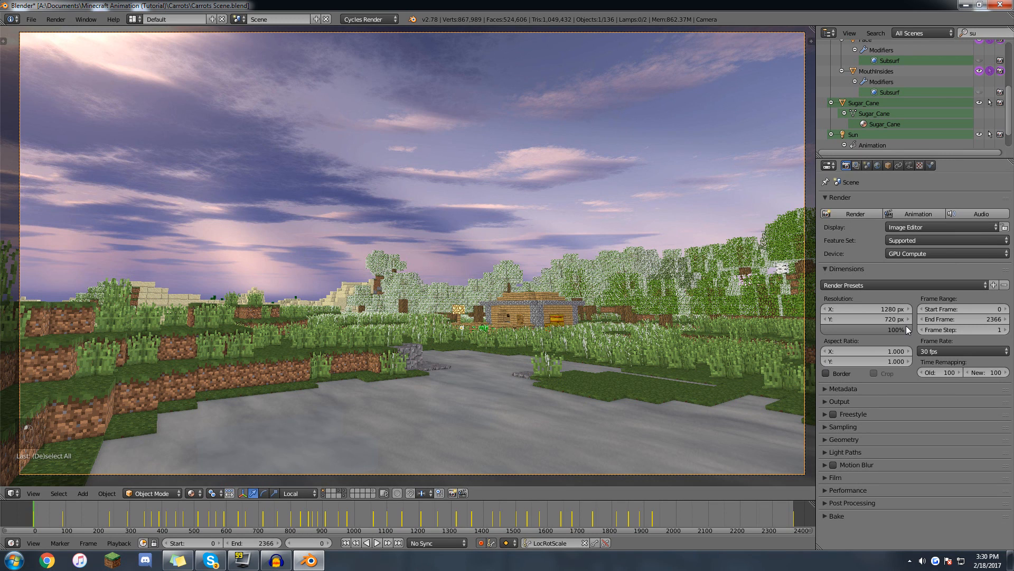
Save the scene over the existing Carrots Scene.blend file.
{"action": "key", "text": "a"}
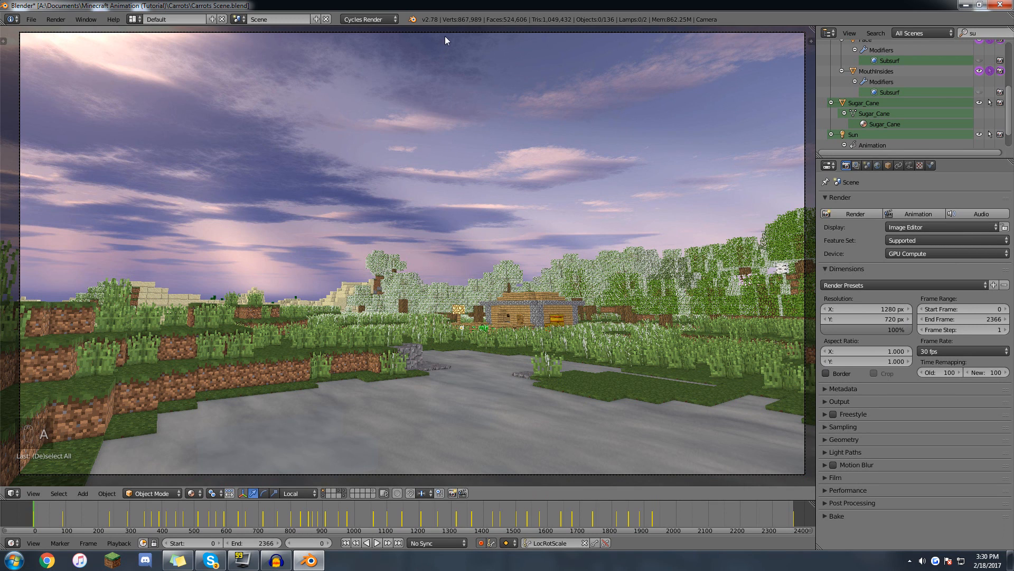
{"action": "key", "text": "ctrl+s"}
{"action": "left_click", "coordinate": [482, 147]}
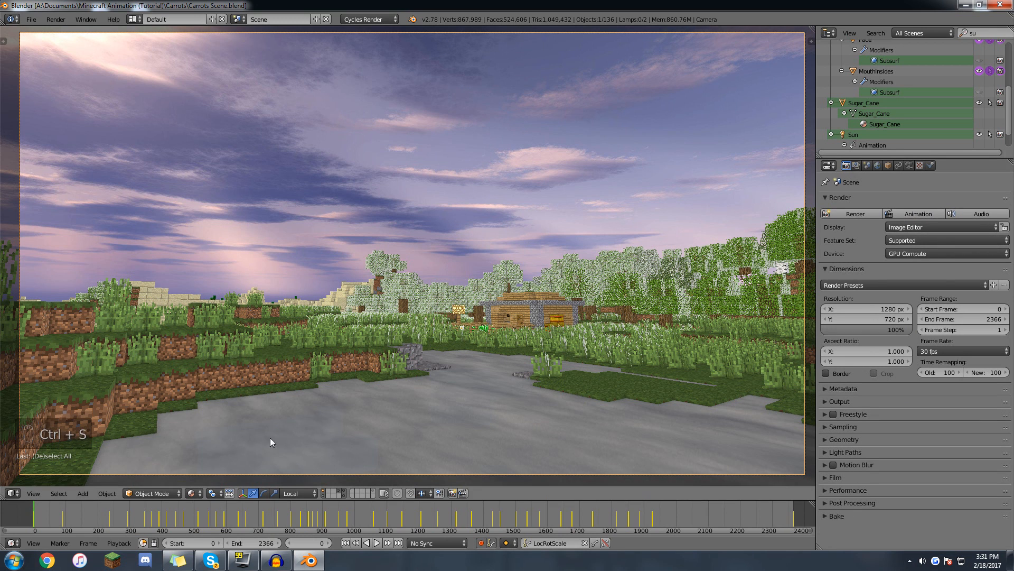
Delete the test renders CarrotsFinal_0000.png and CarrotsFinal_0001.png from the FinalRenders folder in Windows Explorer and close the folder.
{"action": "key", "text": "super"}
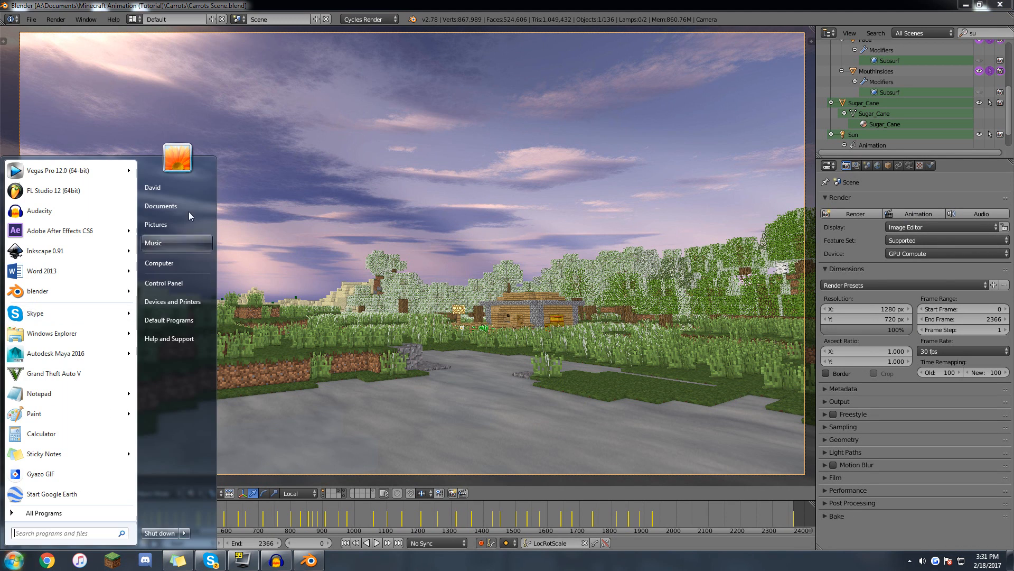
{"action": "left_click", "coordinate": [158, 206]}
{"action": "double_click", "coordinate": [482, 232]}
{"action": "left_click", "coordinate": [262, 170]}
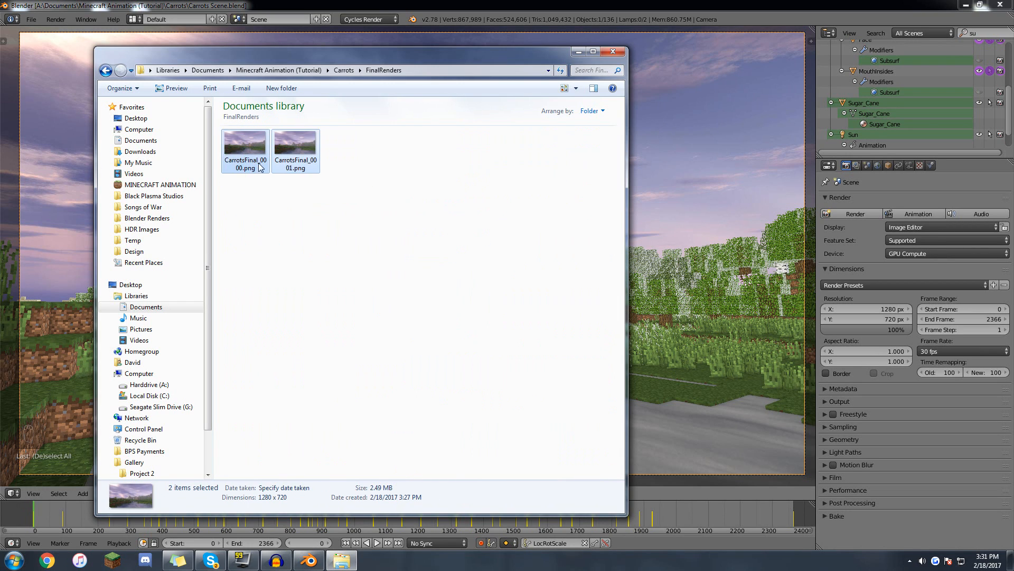
{"action": "key", "text": "Delete"}
{"action": "key", "text": "Return"}
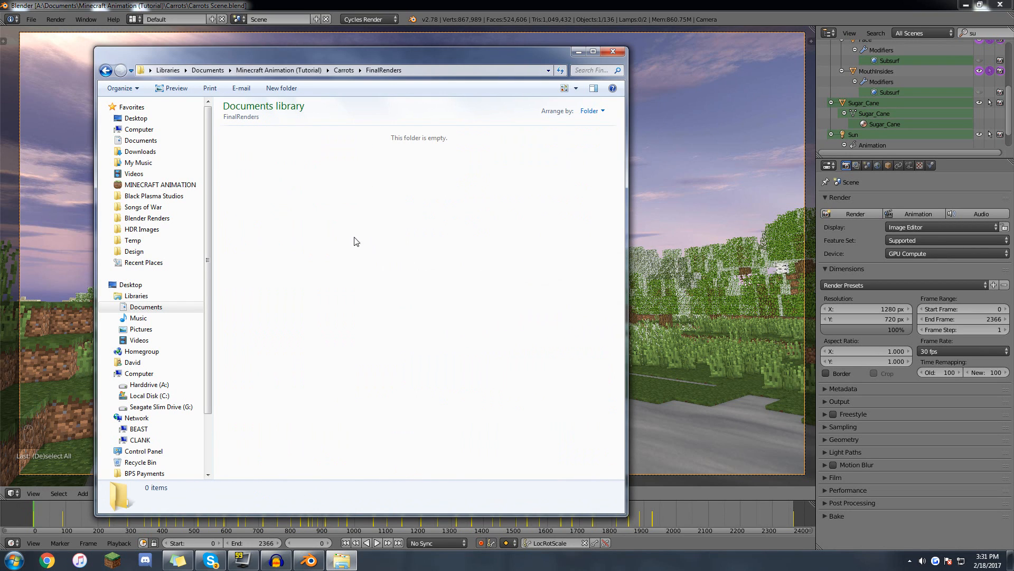
{"action": "left_click", "coordinate": [615, 53]}
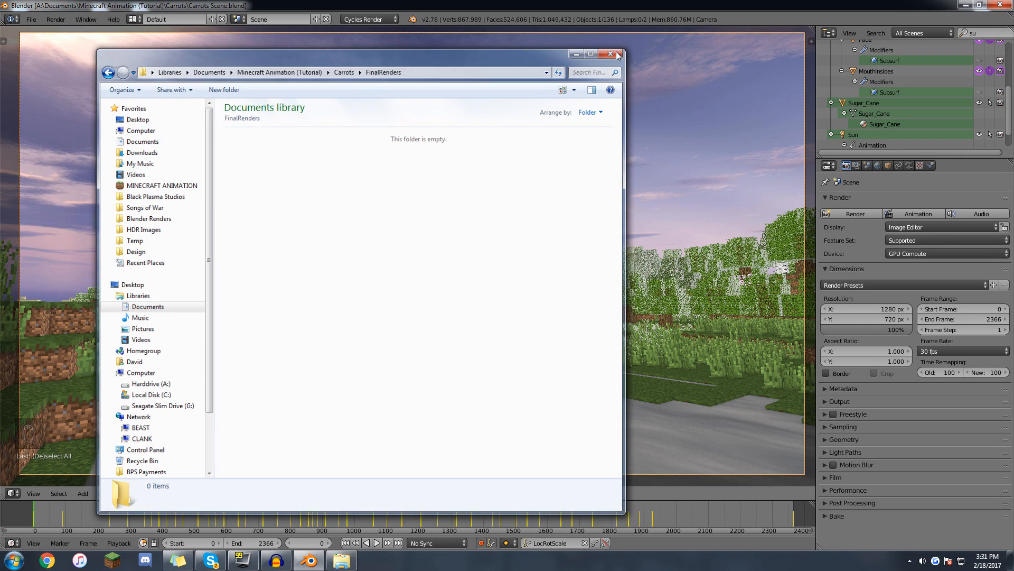
Save the scene again in Blender and expand the Output settings.
{"action": "key", "text": "ctrl+s"}
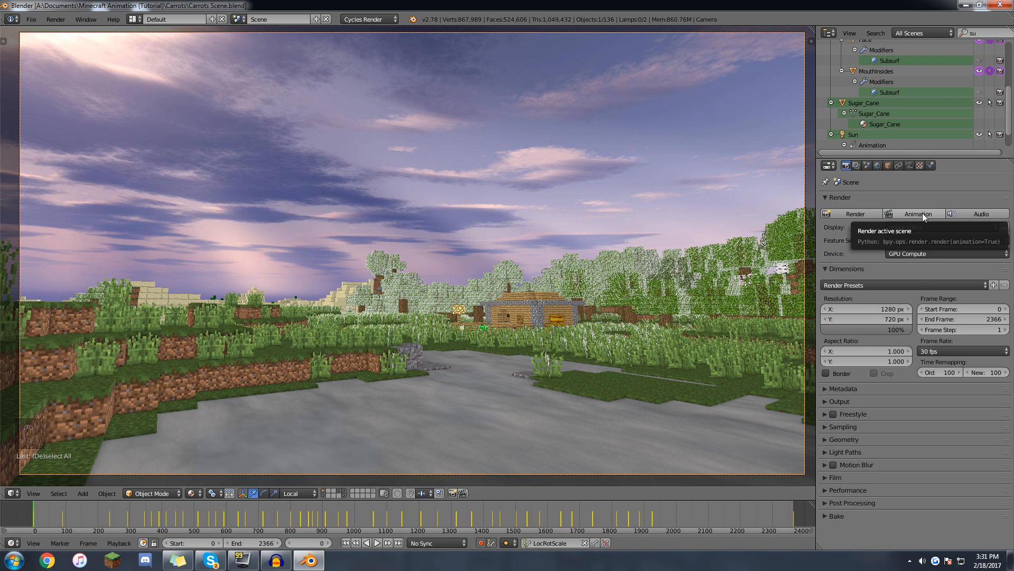
{"action": "left_click", "coordinate": [841, 401]}
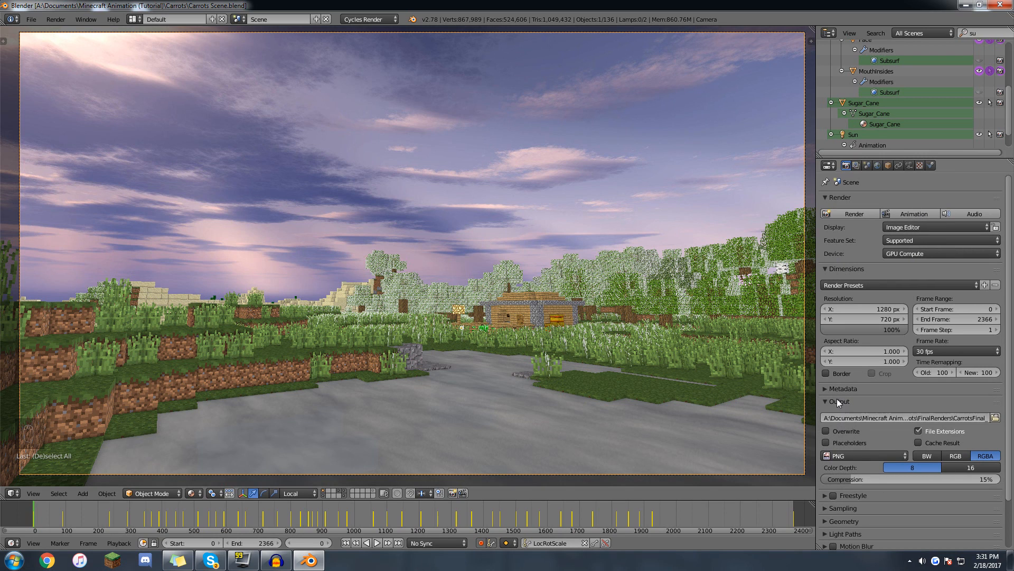
Collapse the Output settings and turn on automatic packing of external data into the .blend file.
{"action": "left_click", "coordinate": [838, 402]}
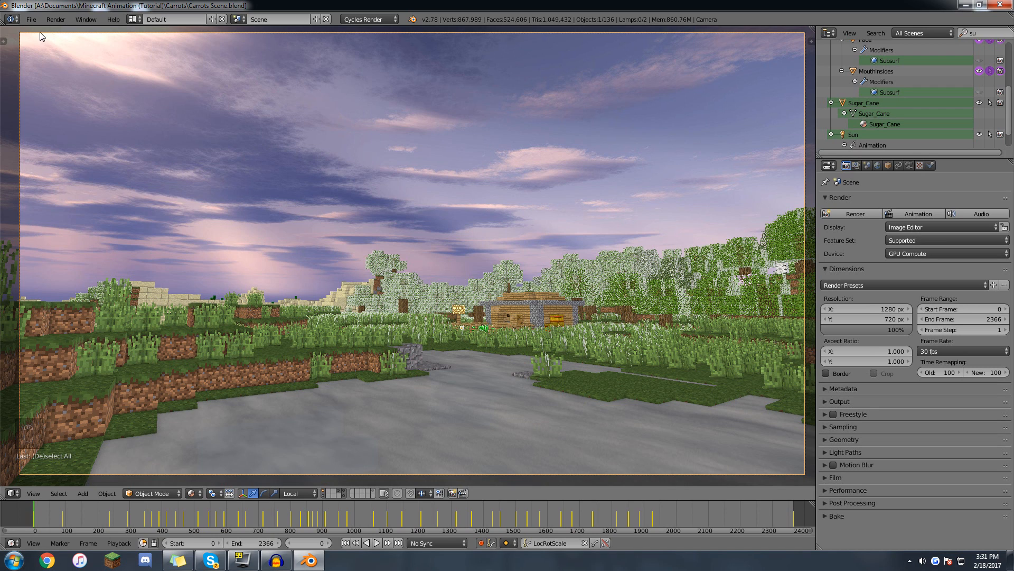
{"action": "left_click", "coordinate": [31, 19]}
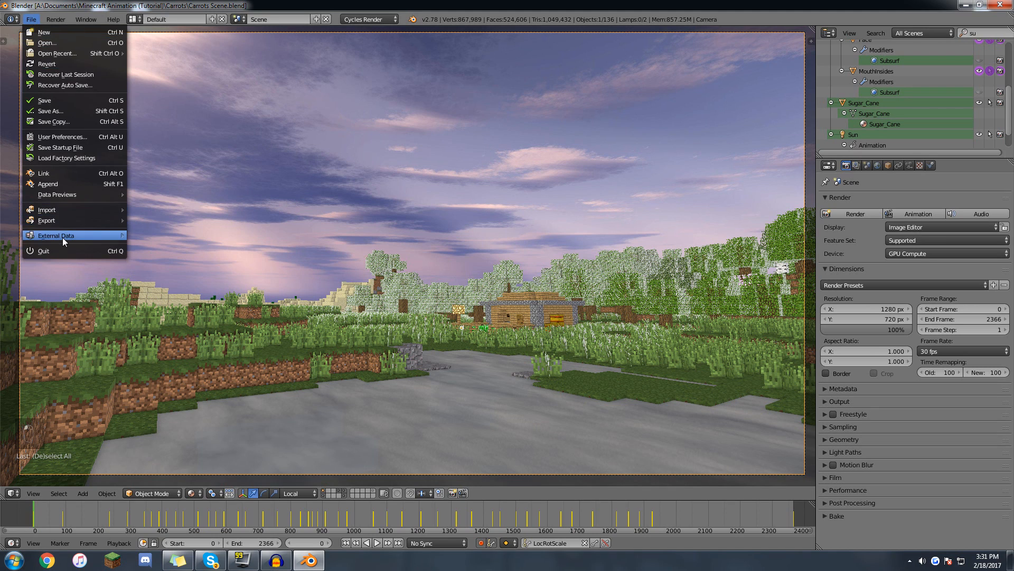
{"action": "mouse_move", "coordinate": [62, 237]}
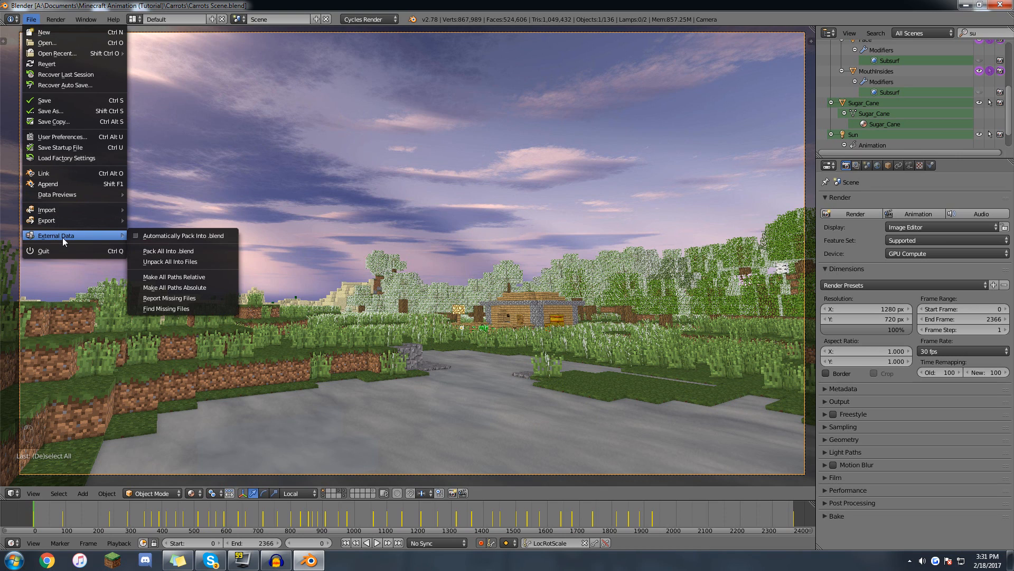
{"action": "left_click", "coordinate": [153, 235]}
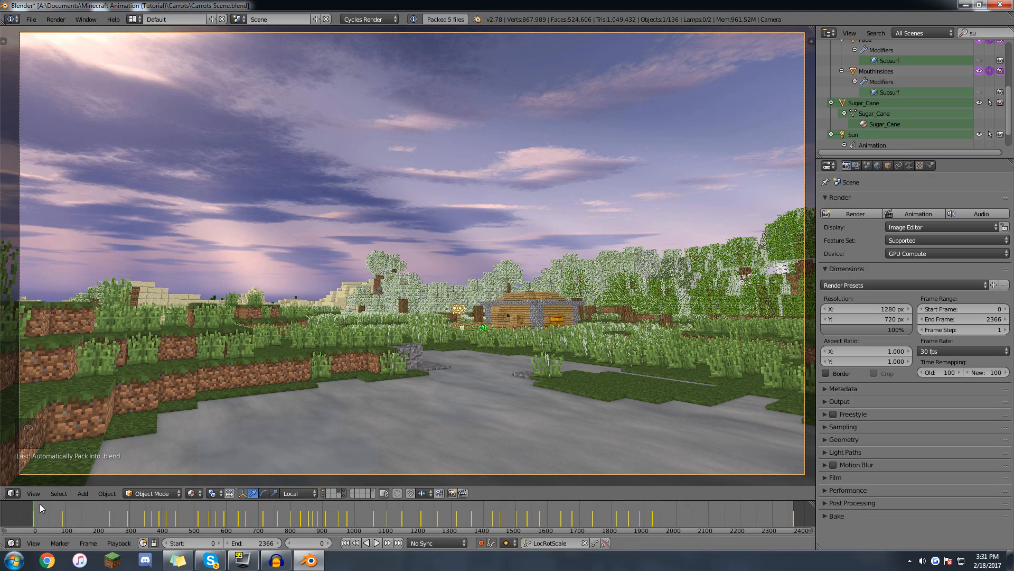
Play back the opening shots of the animation and return the timeline to frame 0.
{"action": "key", "text": "alt+a"}
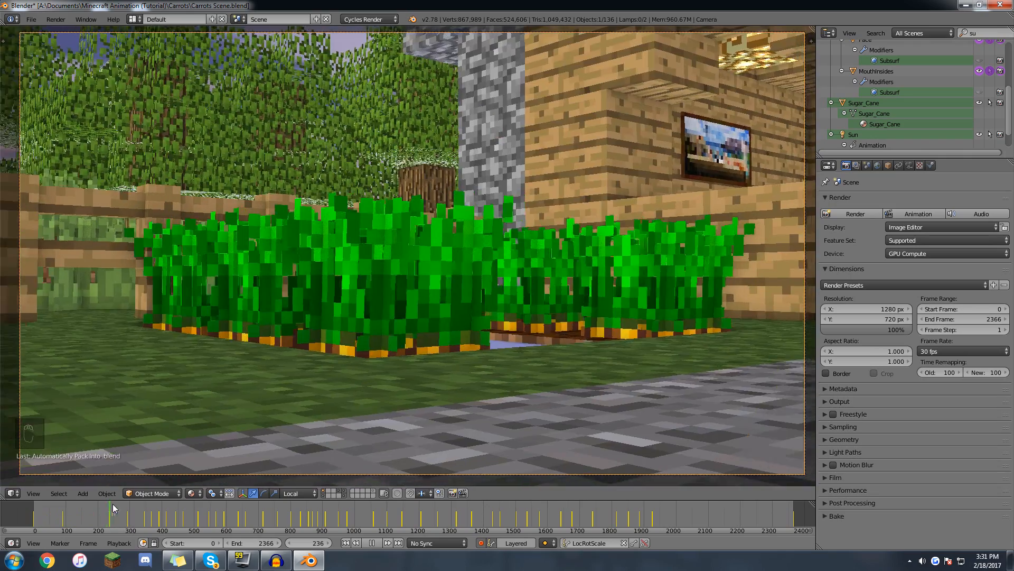
{"action": "key", "text": "alt+a"}
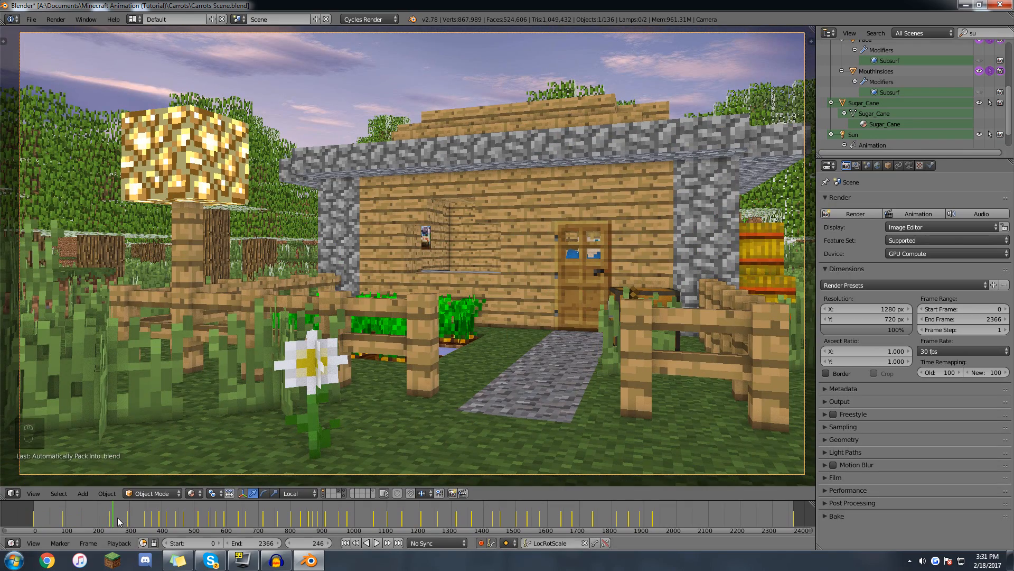
{"action": "key", "text": "alt+a"}
{"action": "left_click_drag", "start_coordinate": [123, 513], "coordinate": [22, 509]}
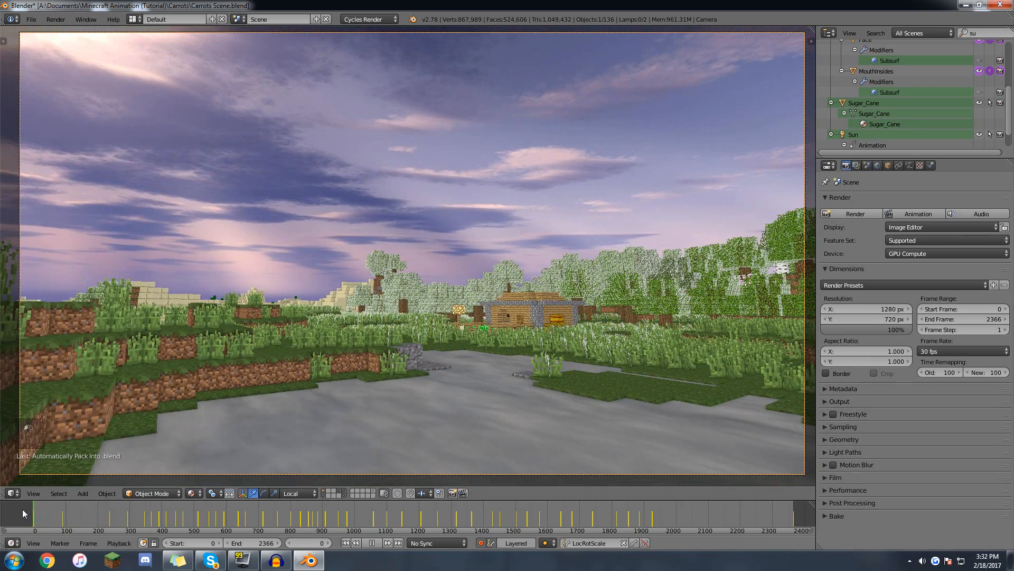
{"action": "key", "text": "alt+a"}
Save the scene and open the Carrots folder of the Minecraft Animation (Tutorial) project in Windows Explorer.
{"action": "left_click", "coordinate": [33, 19]}
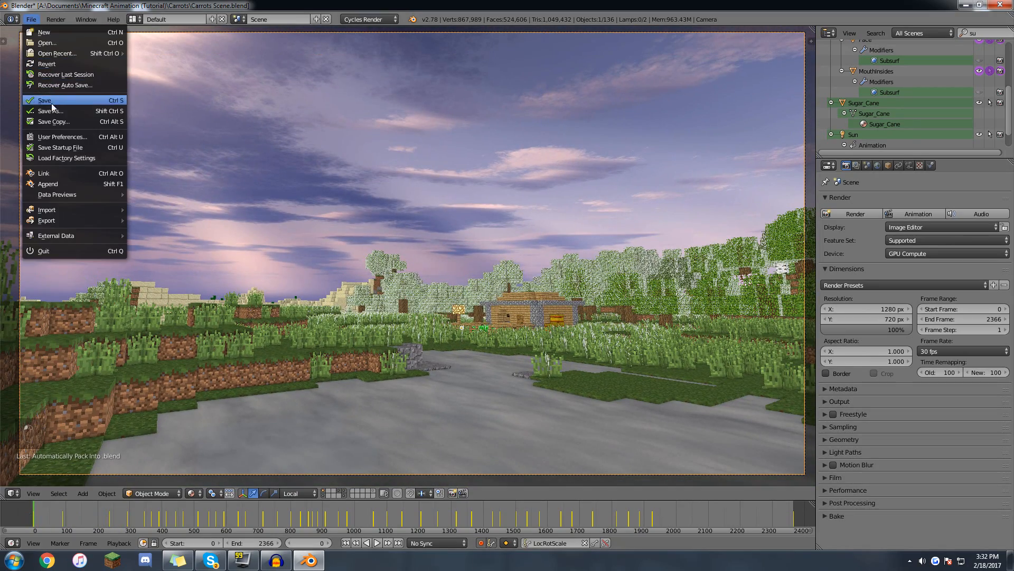
{"action": "left_click", "coordinate": [52, 102]}
{"action": "key", "text": "super"}
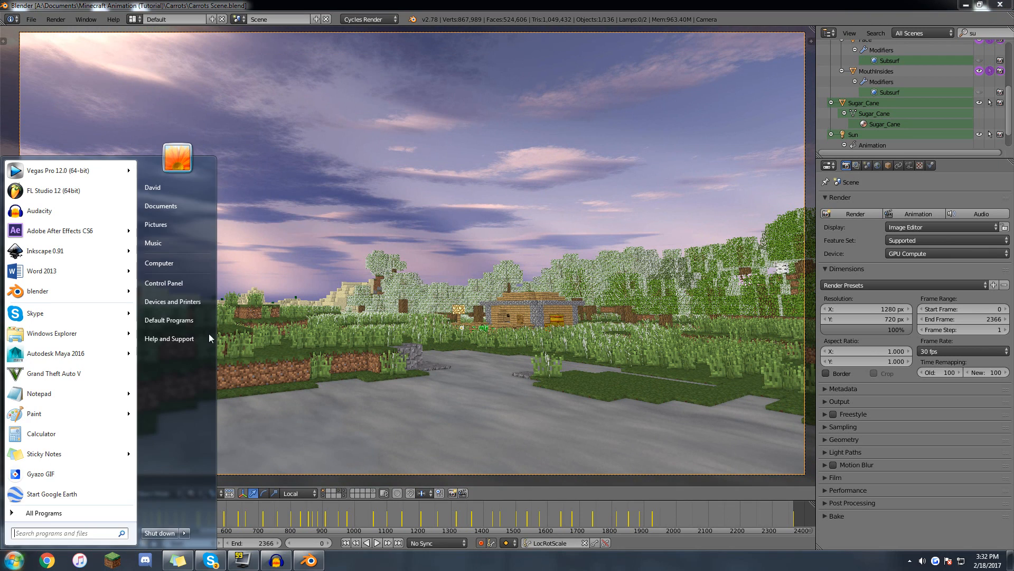
{"action": "left_click", "coordinate": [248, 237]}
{"action": "double_click", "coordinate": [477, 240]}
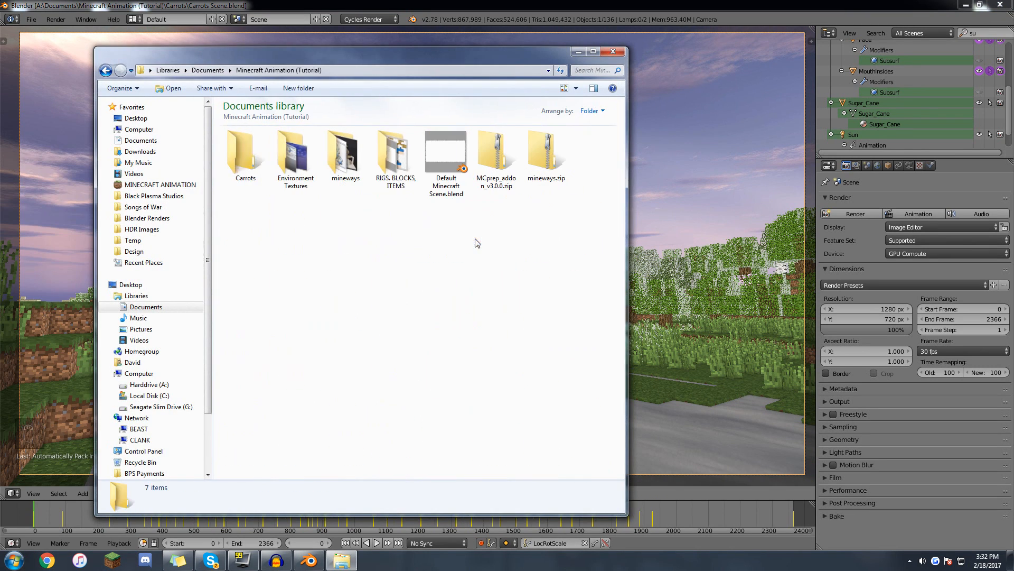
{"action": "double_click", "coordinate": [263, 170]}
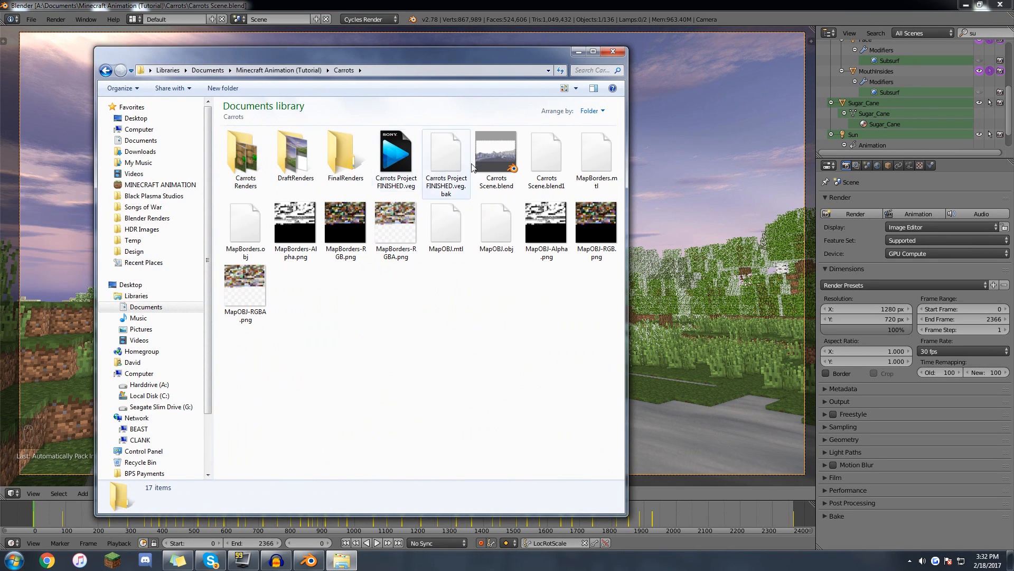
Compress Carrots Scene.blend into a zip archive in the same folder and close the Explorer window.
{"action": "left_click", "coordinate": [494, 159]}
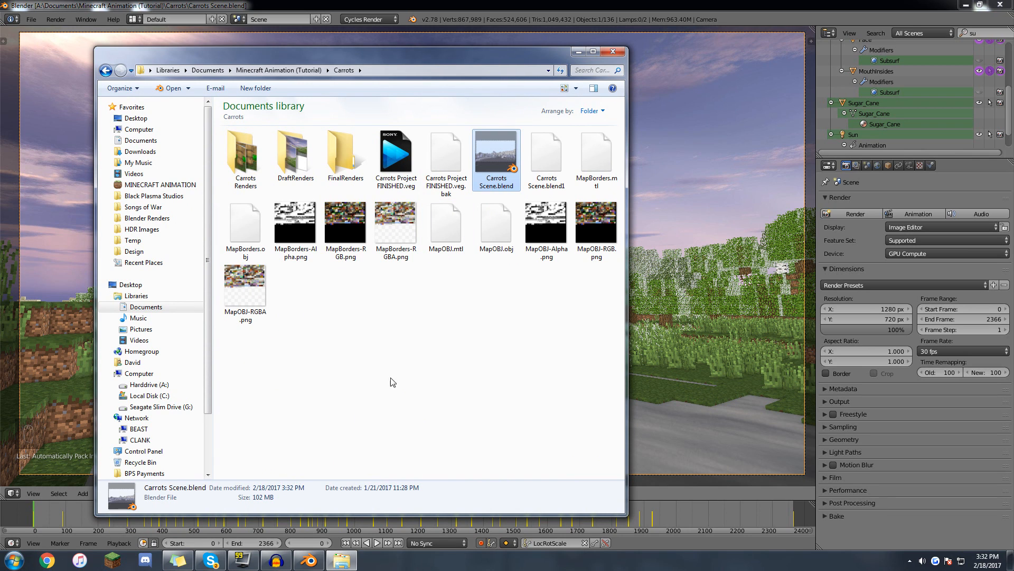
{"action": "right_click", "coordinate": [491, 156]}
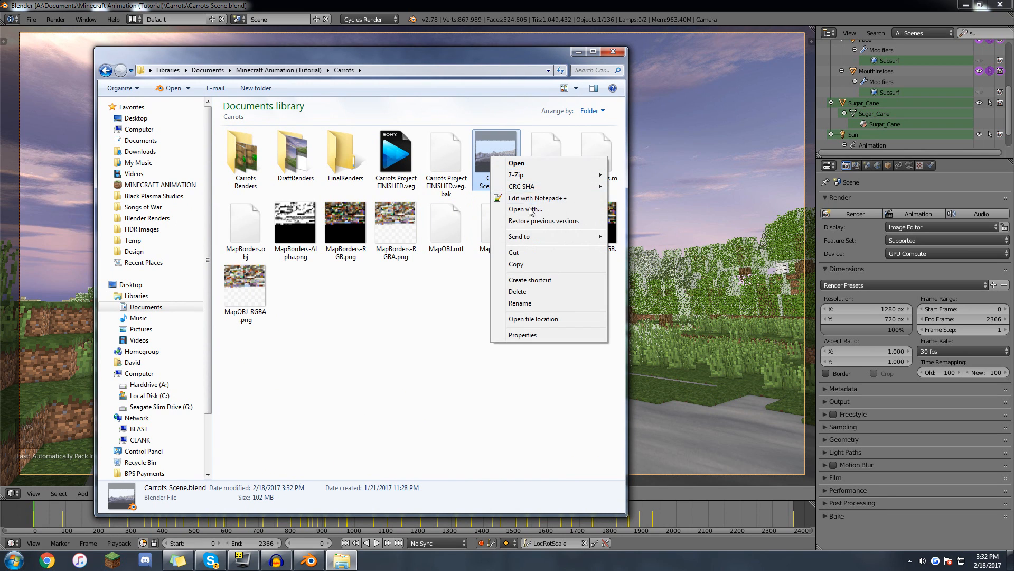
{"action": "left_click", "coordinate": [622, 238]}
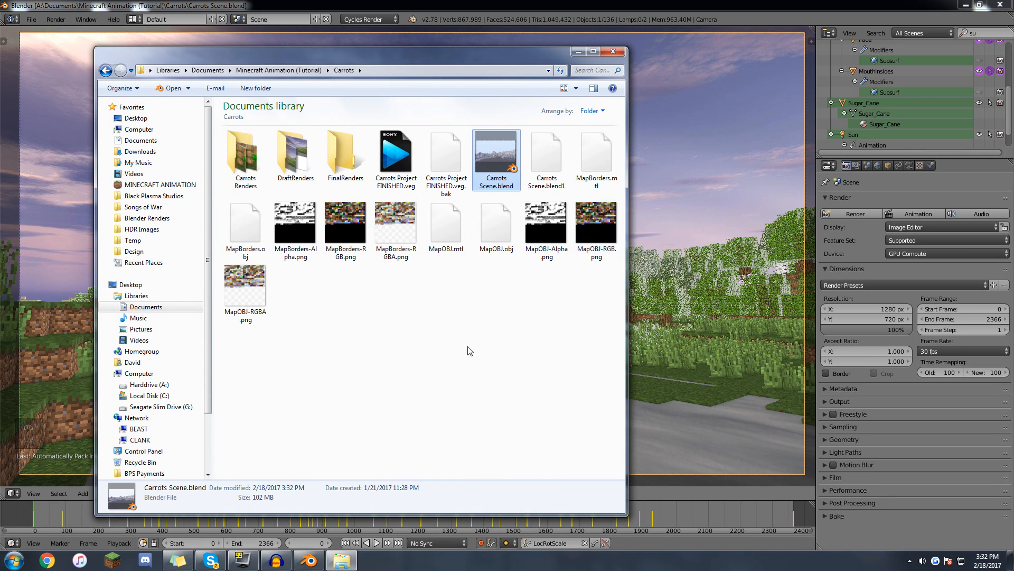
{"action": "key", "text": "Return"}
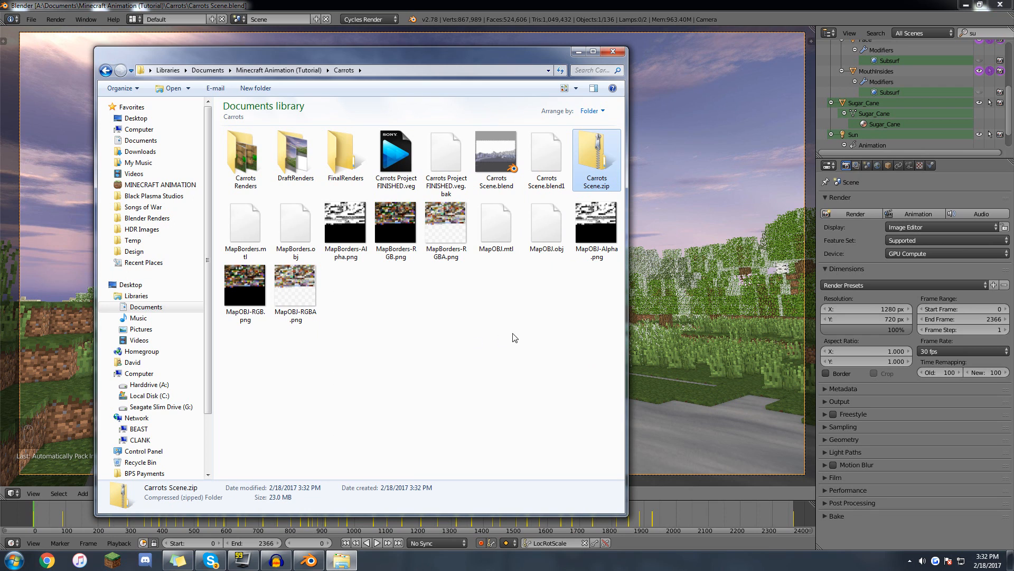
{"action": "left_click", "coordinate": [613, 51]}
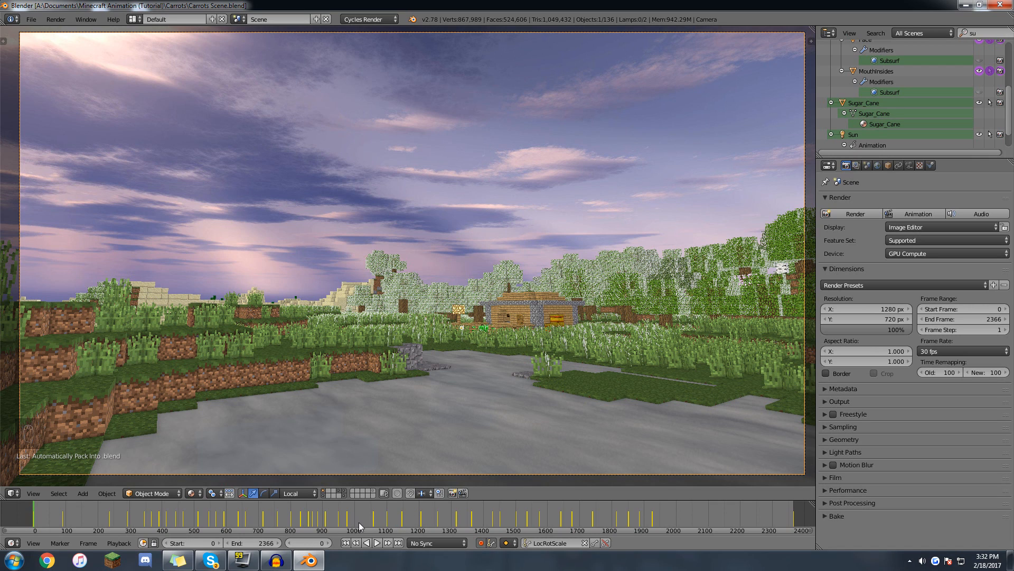
Try a start frame of 1000 for the animation range and restore it to 0.
{"action": "left_click", "coordinate": [196, 544]}
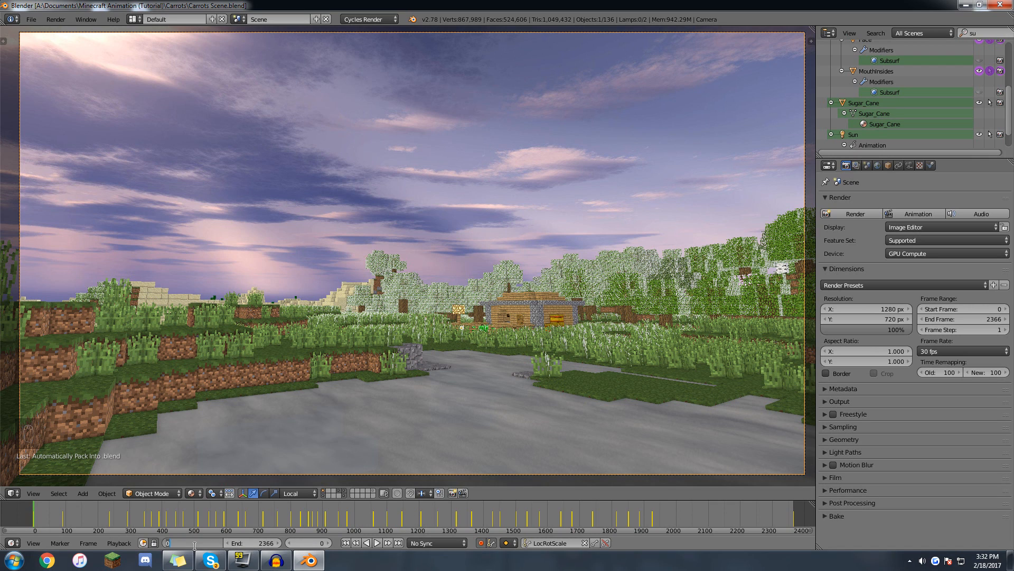
{"action": "type", "text": "1000"}
{"action": "key", "text": "Return"}
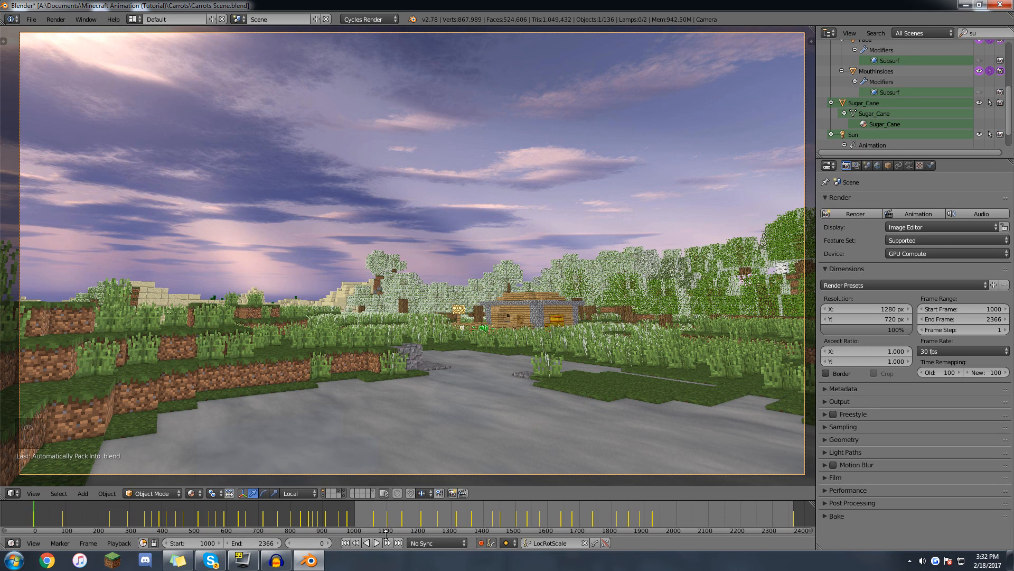
{"action": "left_click", "coordinate": [209, 543]}
{"action": "type", "text": "0"}
{"action": "key", "text": "Return"}
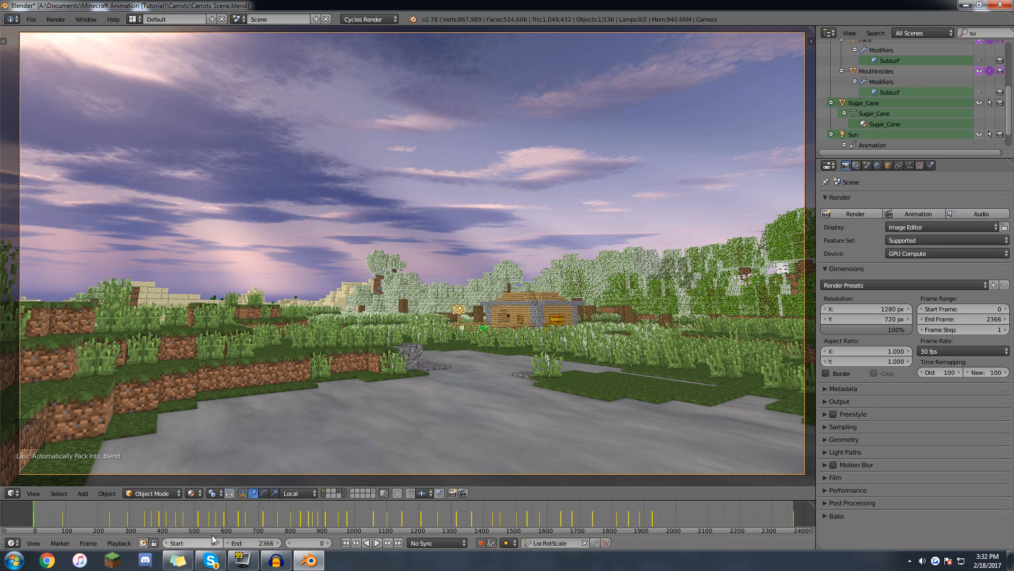
Save the scene again and bring the Blender window back up from the desktop.
{"action": "key", "text": "a"}
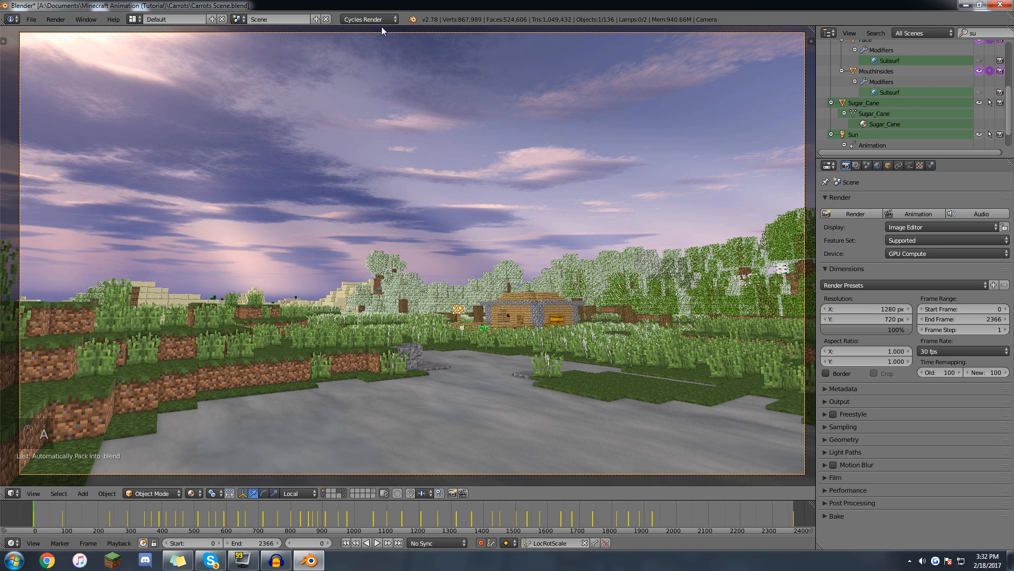
{"action": "key", "text": "ctrl+s"}
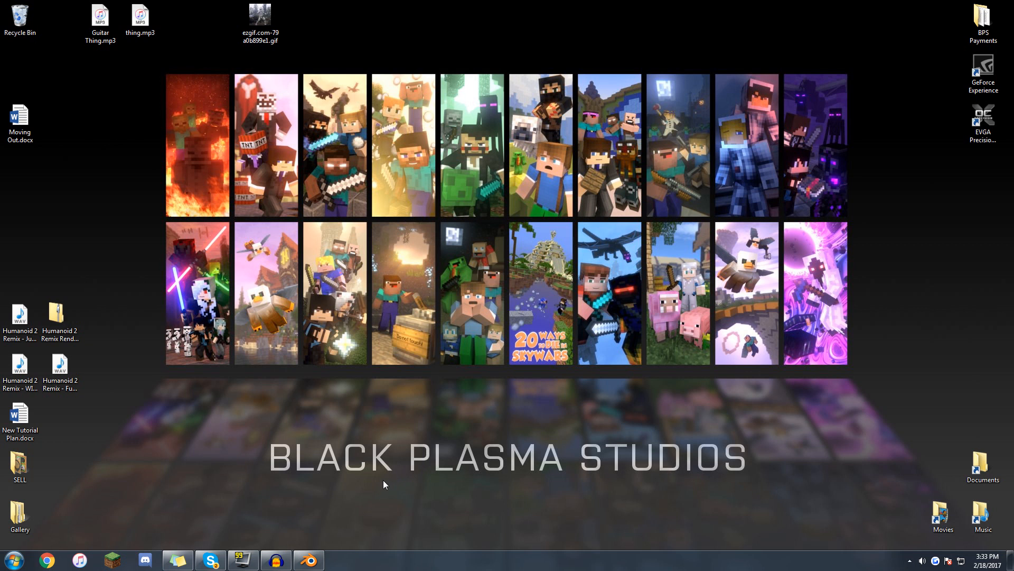
{"action": "left_click", "coordinate": [312, 559]}
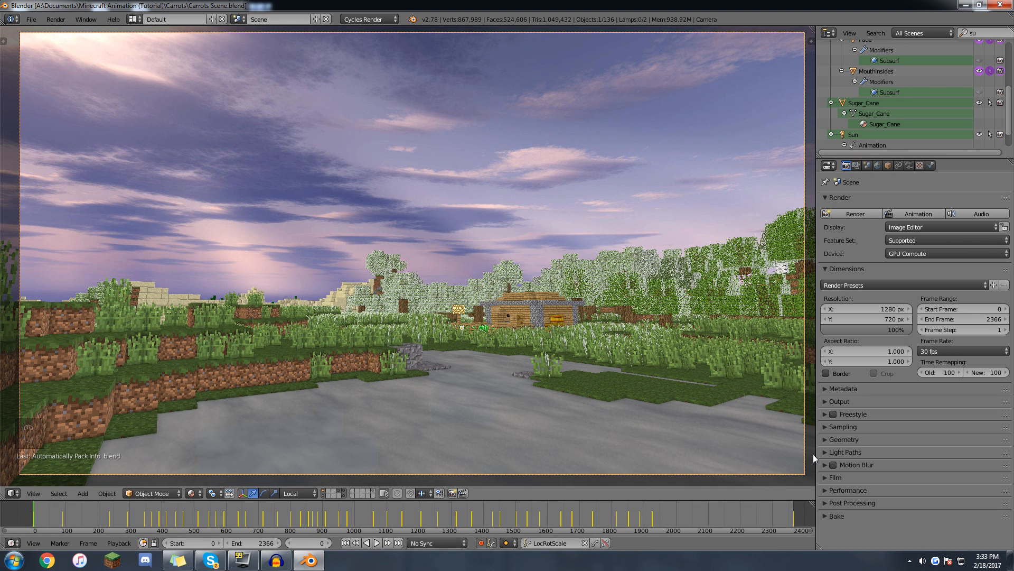
Expand the Output settings and review the file format of the rendered images.
{"action": "left_click", "coordinate": [832, 401]}
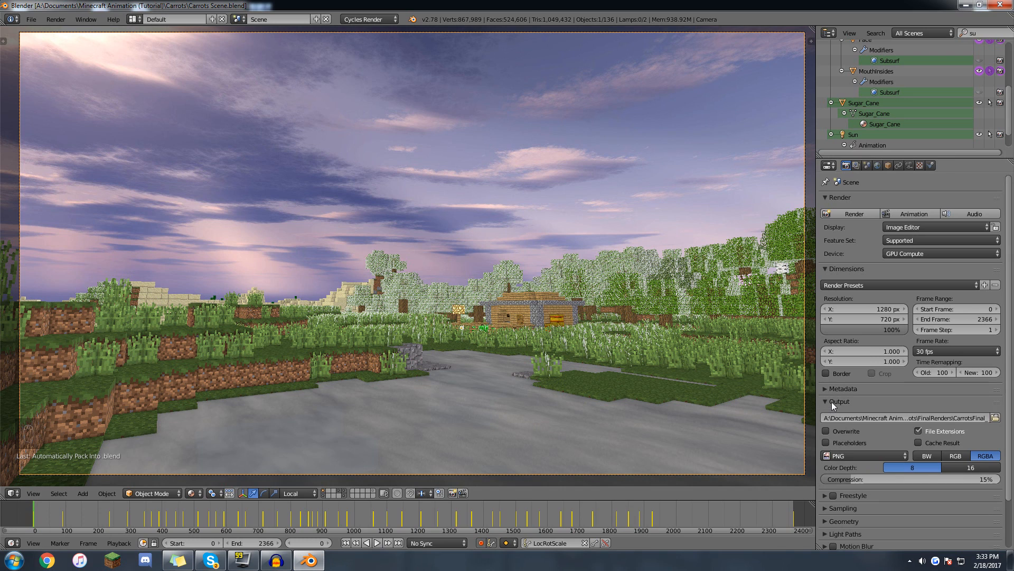
{"action": "left_click", "coordinate": [844, 457]}
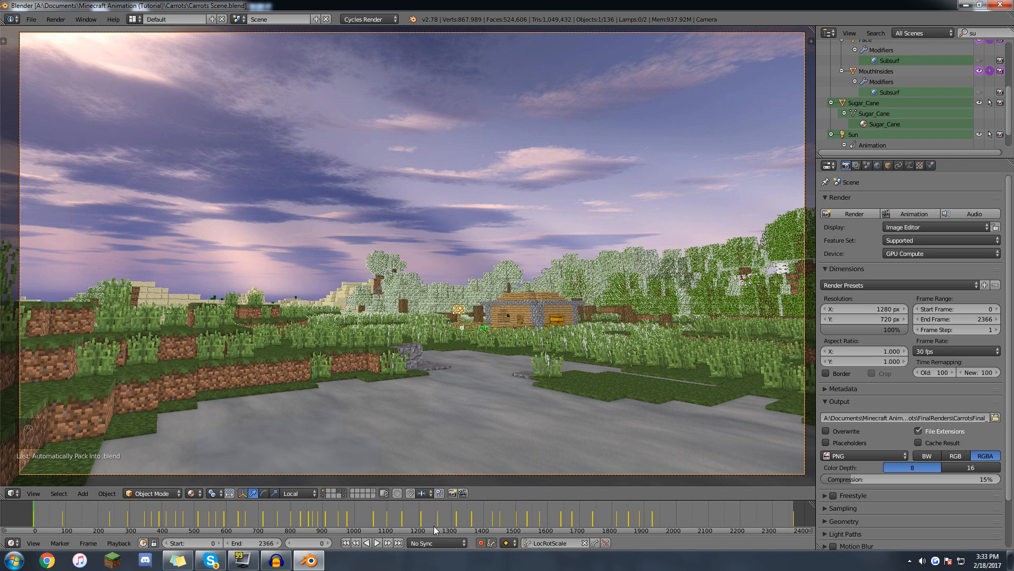
{"action": "left_click", "coordinate": [899, 456]}
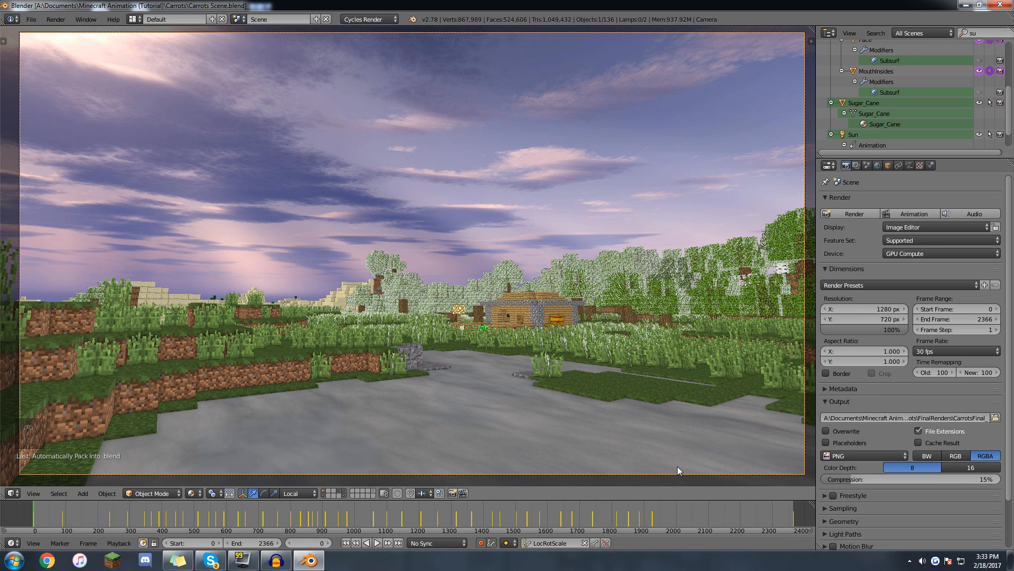
Minimize Blender and launch Vegas Pro 12.0.
{"action": "left_click", "coordinate": [965, 4]}
{"action": "key", "text": "super"}
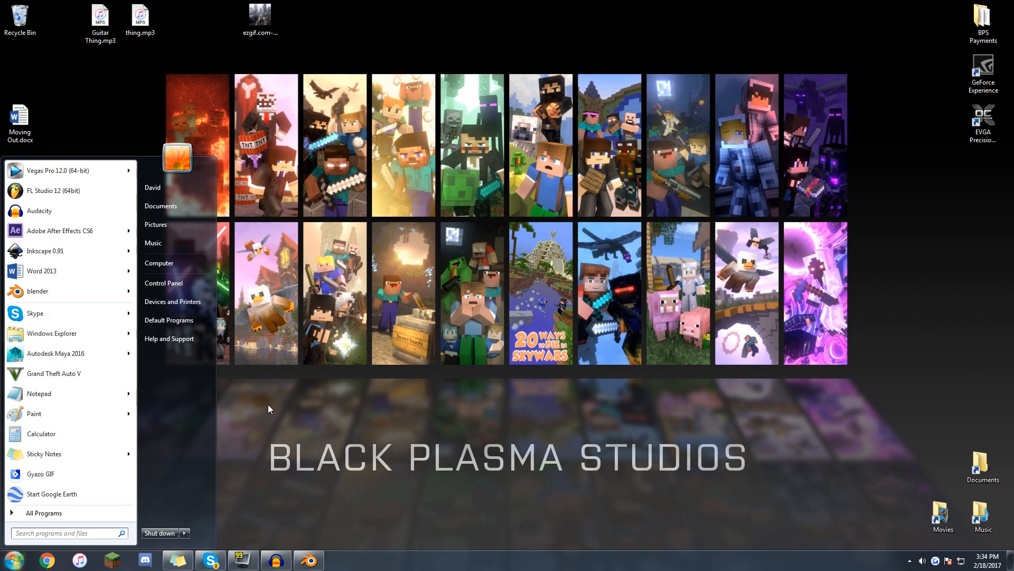
{"action": "left_click", "coordinate": [81, 170]}
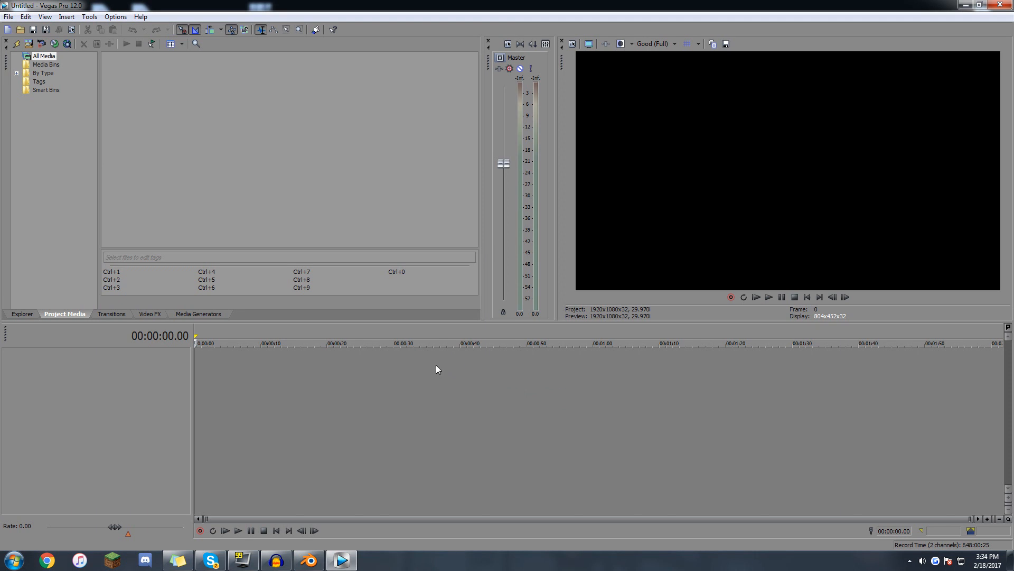
Import the Carrots Renders frames as an image sequence starting from Carrots_0000.png, keeping the 29.970 (NTSC) frame rate.
{"action": "left_click", "coordinate": [10, 18]}
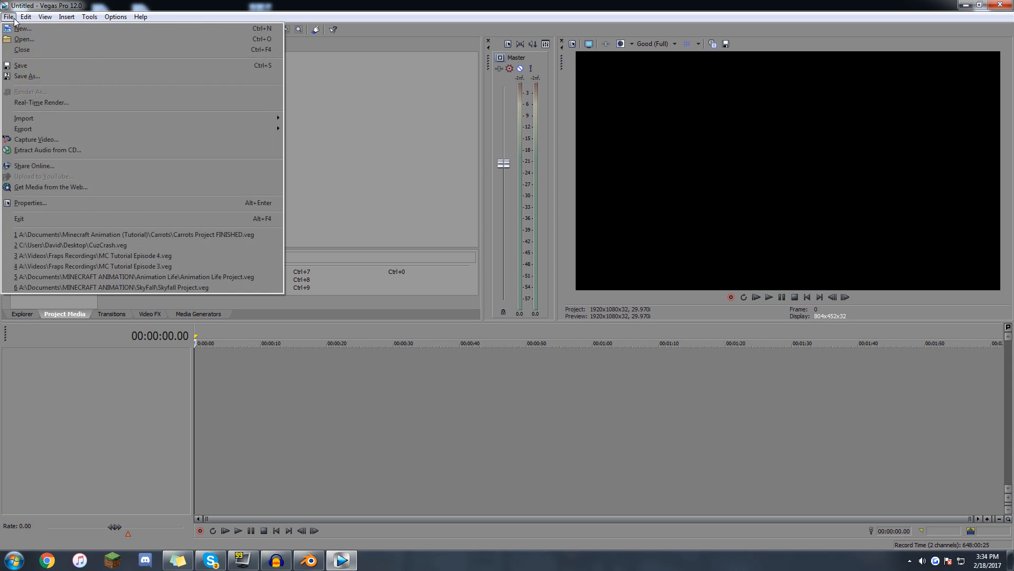
{"action": "mouse_move", "coordinate": [72, 119]}
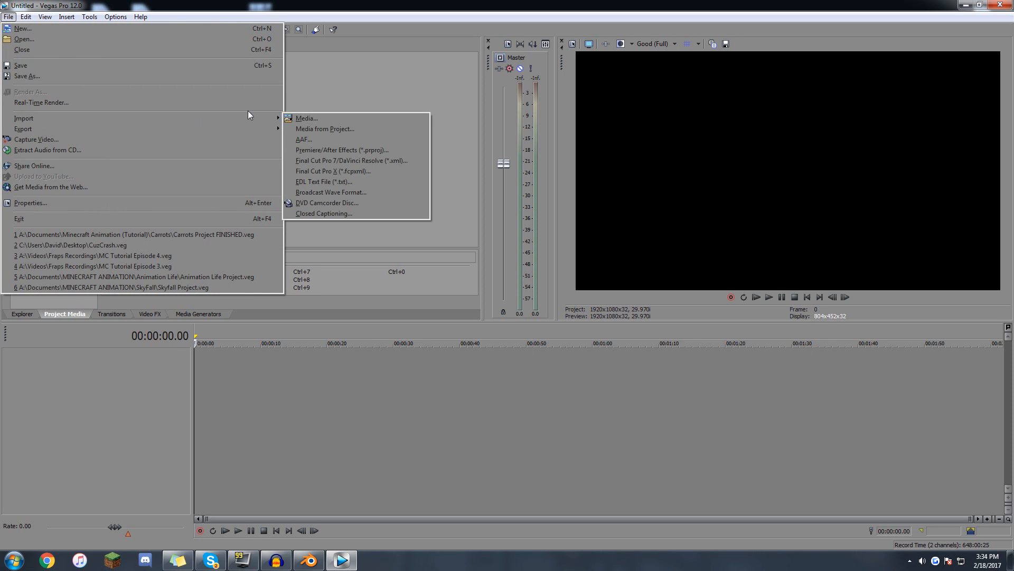
{"action": "left_click", "coordinate": [319, 119]}
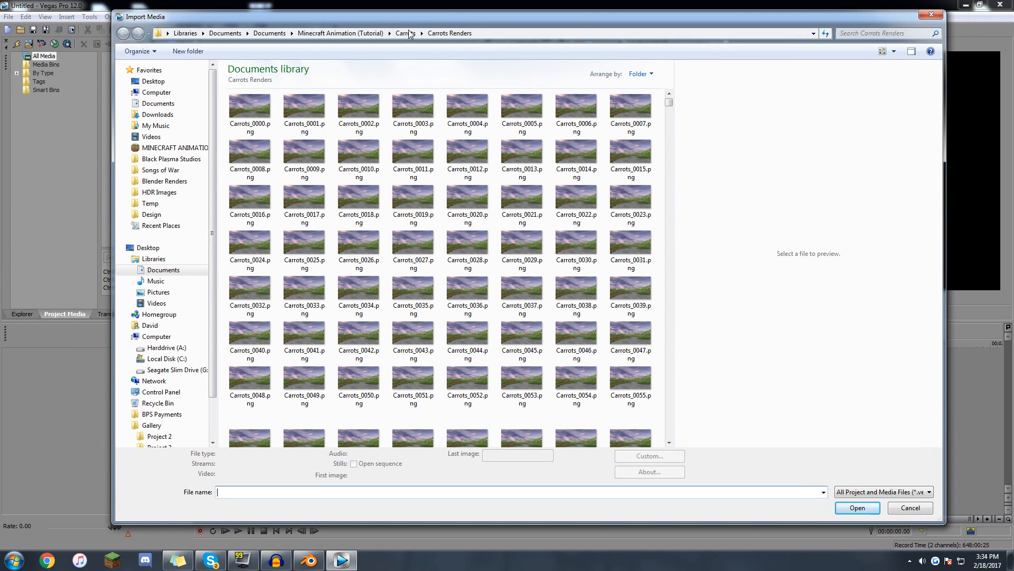
{"action": "left_click", "coordinate": [410, 34]}
{"action": "double_click", "coordinate": [311, 127]}
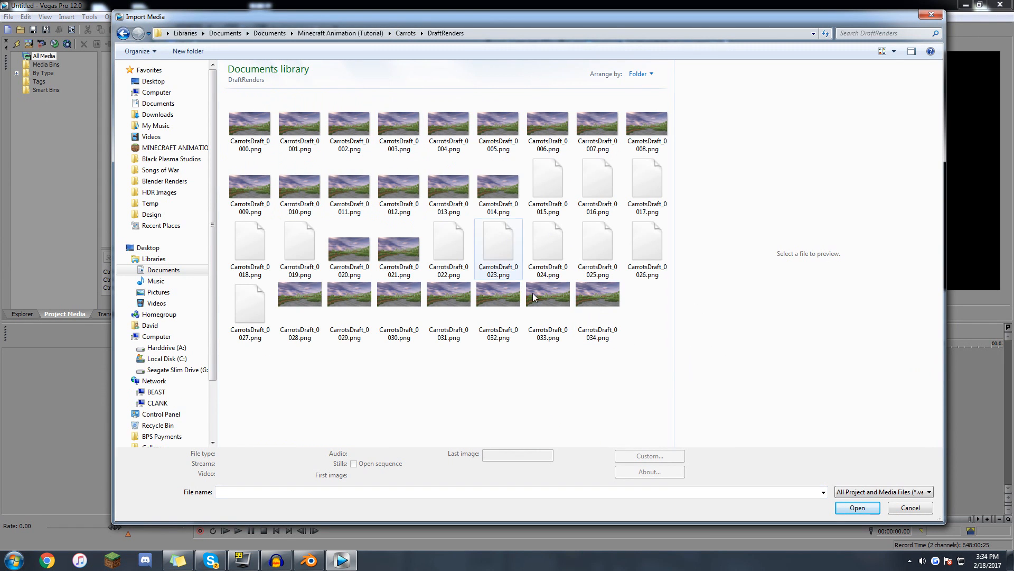
{"action": "key", "text": "BackSpace"}
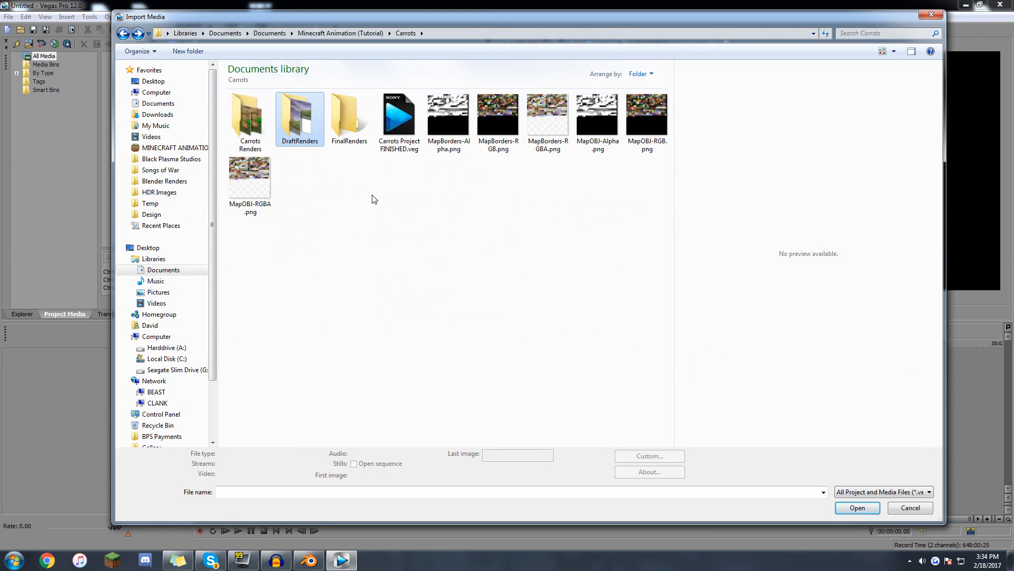
{"action": "double_click", "coordinate": [259, 137]}
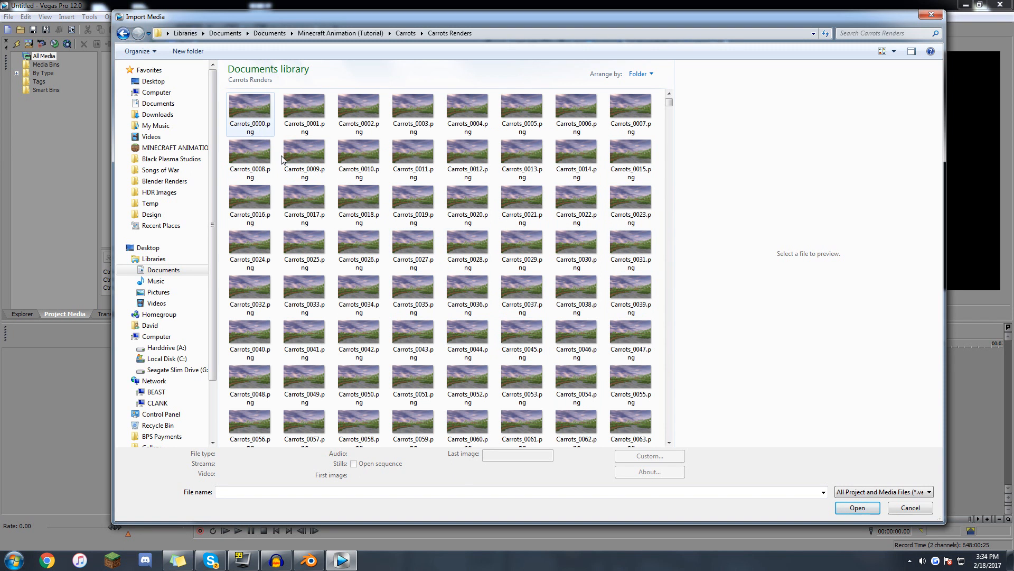
{"action": "left_click", "coordinate": [249, 120]}
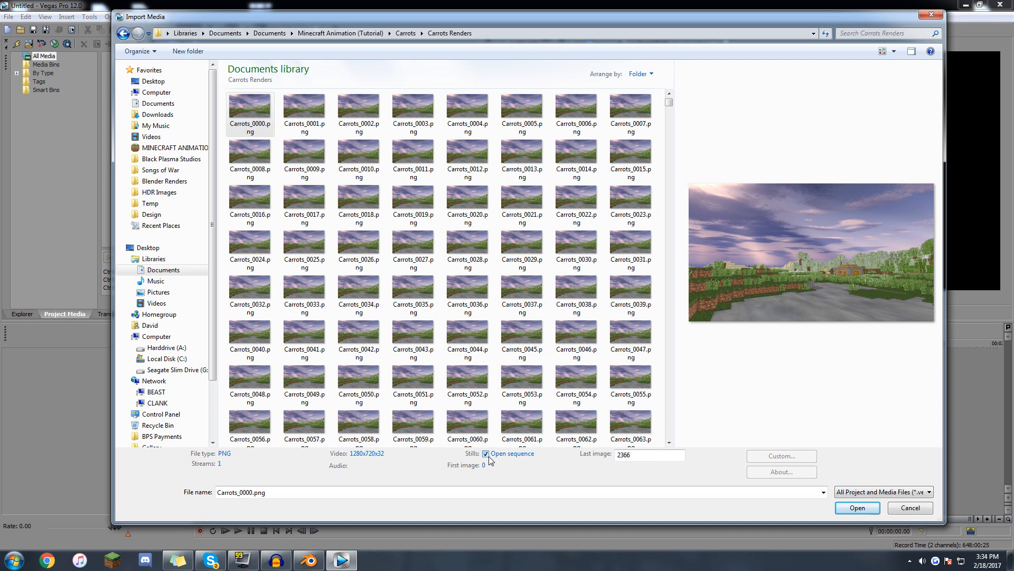
{"action": "left_click", "coordinate": [866, 508]}
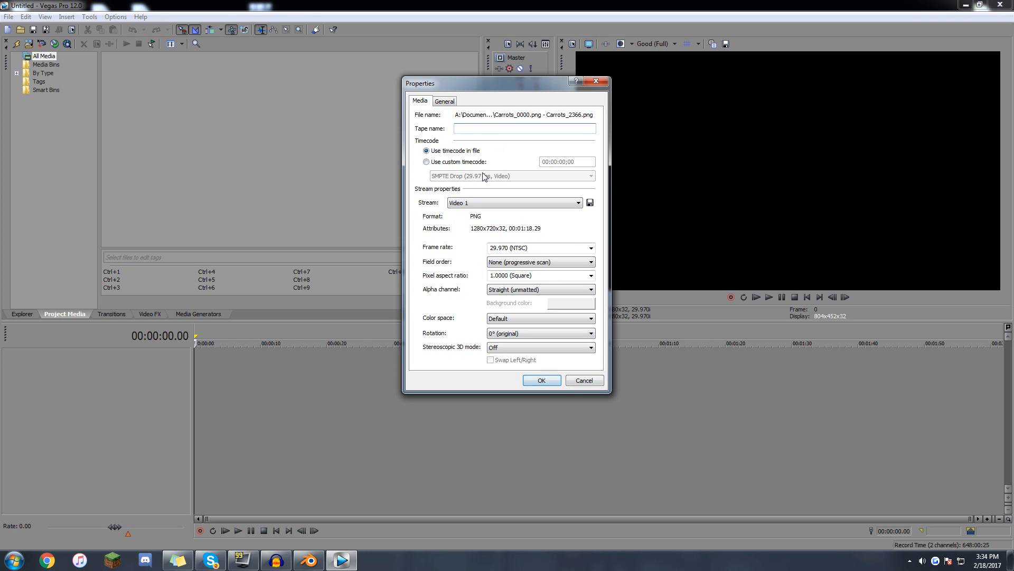
{"action": "left_click", "coordinate": [550, 381]}
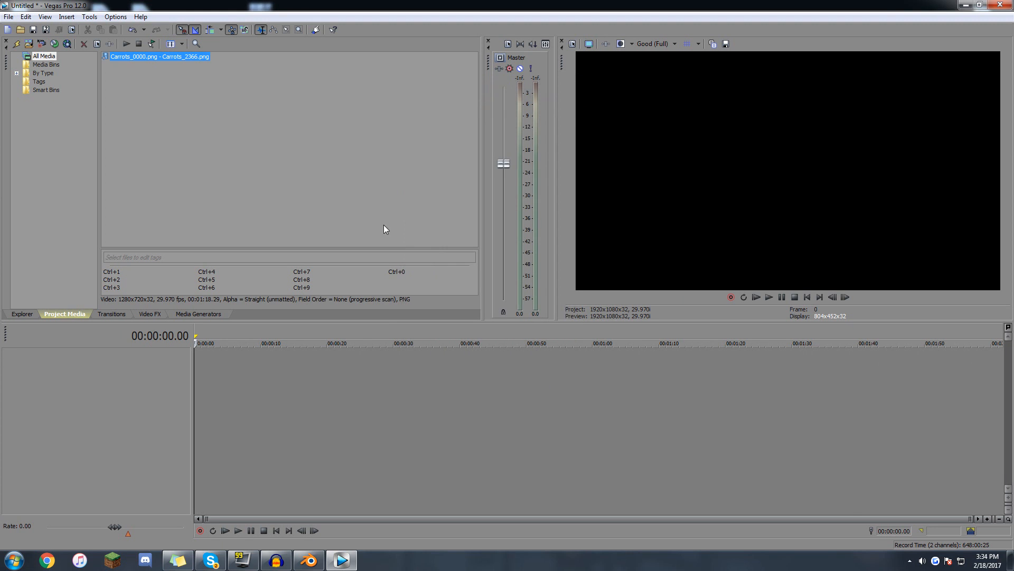
Place the imported Carrots sequence at the start of the timeline, scrub through its opening and return to the beginning.
{"action": "left_click_drag", "start_coordinate": [198, 59], "coordinate": [222, 393]}
{"action": "left_click", "coordinate": [215, 395]}
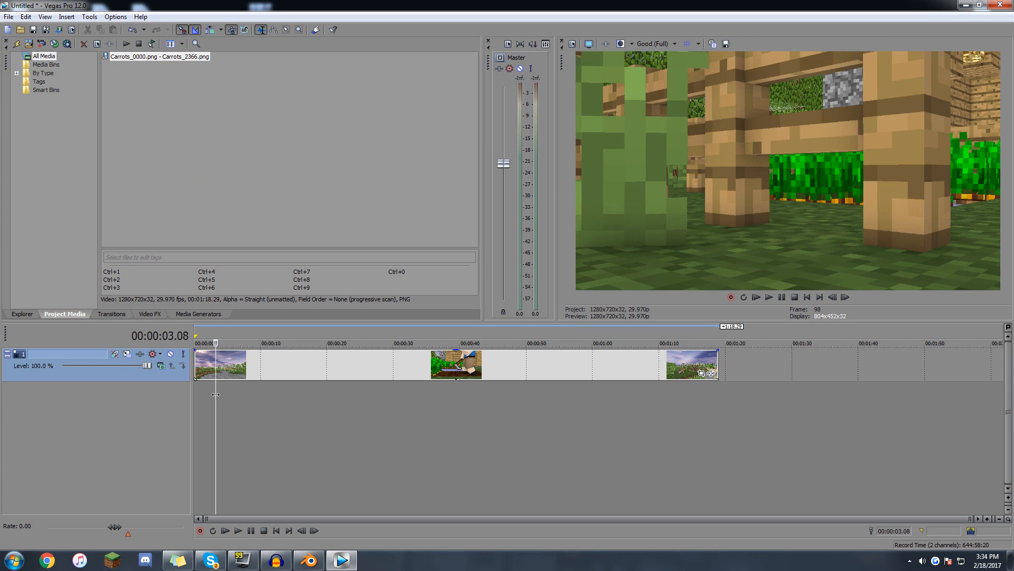
{"action": "left_click_drag", "start_coordinate": [216, 395], "coordinate": [304, 381]}
{"action": "key", "text": "Home"}
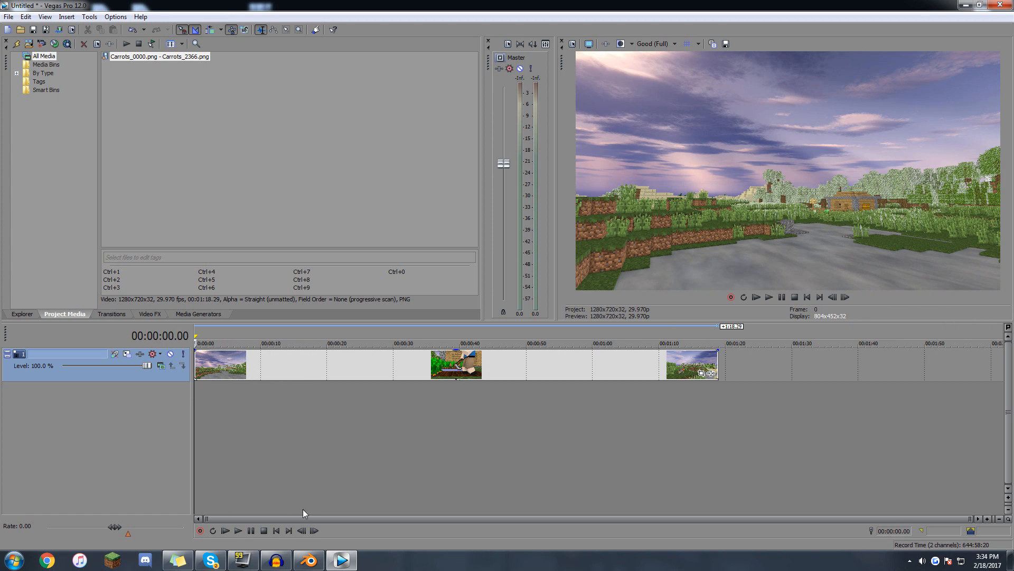
Play and scrub through the first part of the animation in the preview, then return the playhead to the start.
{"action": "left_click", "coordinate": [238, 531]}
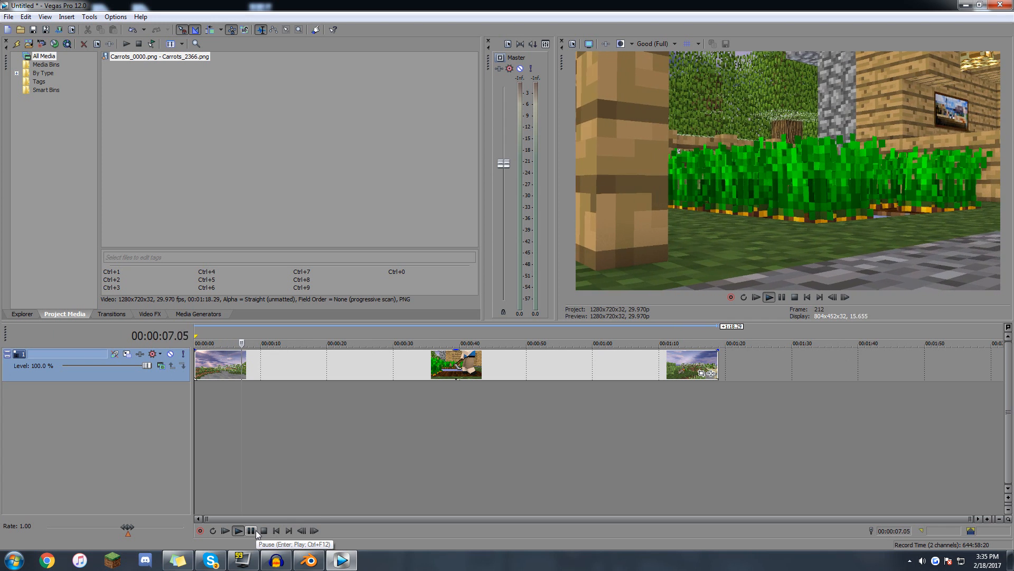
{"action": "left_click", "coordinate": [251, 530]}
{"action": "left_click_drag", "start_coordinate": [246, 390], "coordinate": [279, 390]}
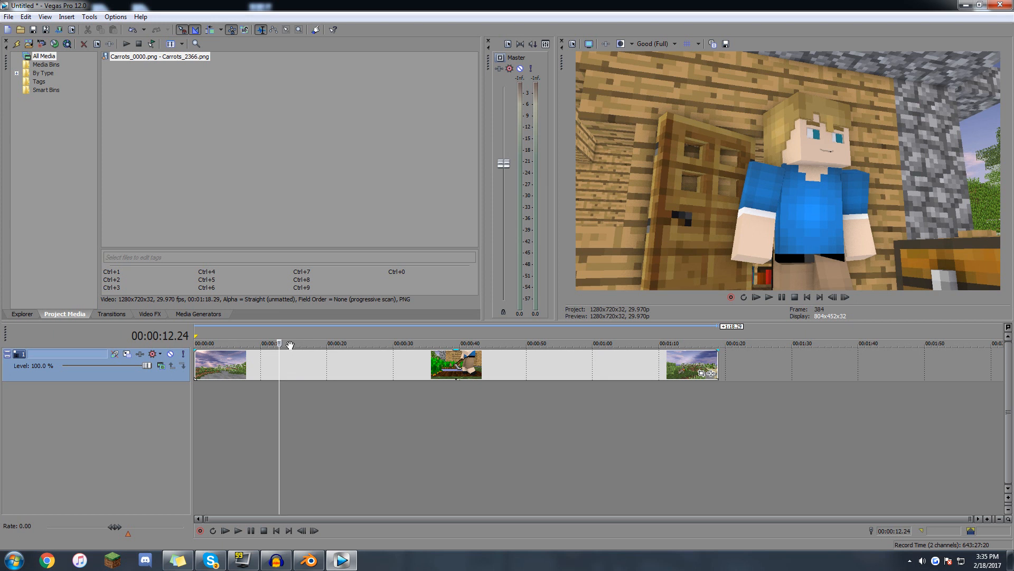
{"action": "mouse_move", "coordinate": [280, 398]}
{"action": "left_mouse_down"}
{"action": "mouse_move", "coordinate": [297, 398]}
{"action": "mouse_move", "coordinate": [262, 400]}
{"action": "mouse_move", "coordinate": [268, 387]}
{"action": "left_mouse_up"}
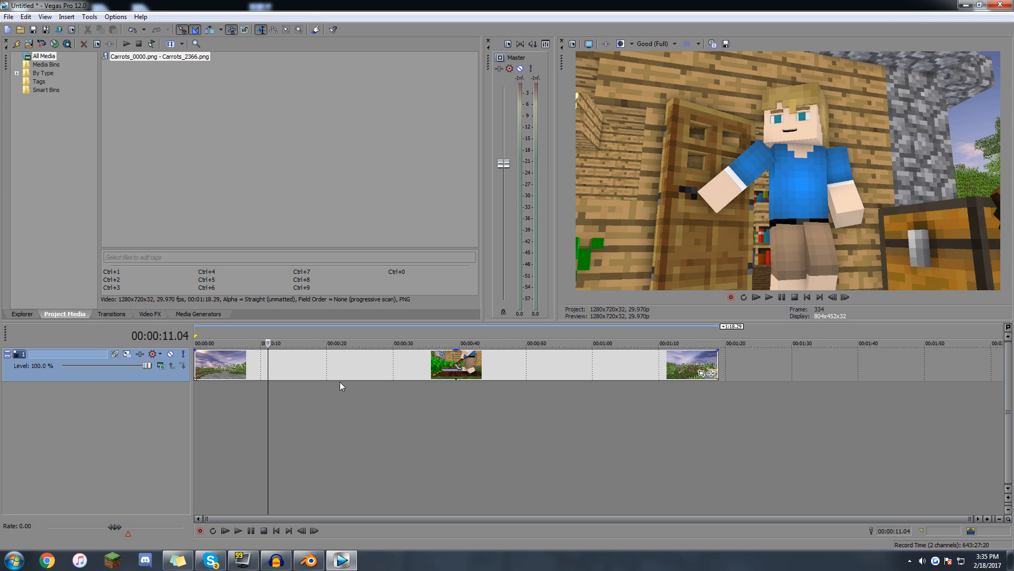
{"action": "left_click_drag", "start_coordinate": [271, 381], "coordinate": [347, 386]}
{"action": "left_click", "coordinate": [238, 530]}
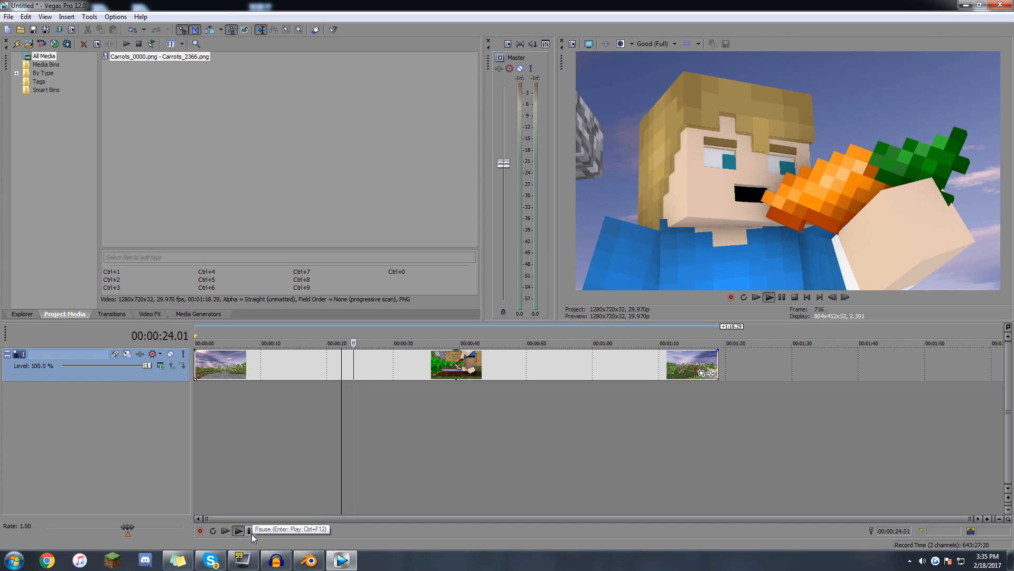
{"action": "left_click", "coordinate": [251, 533]}
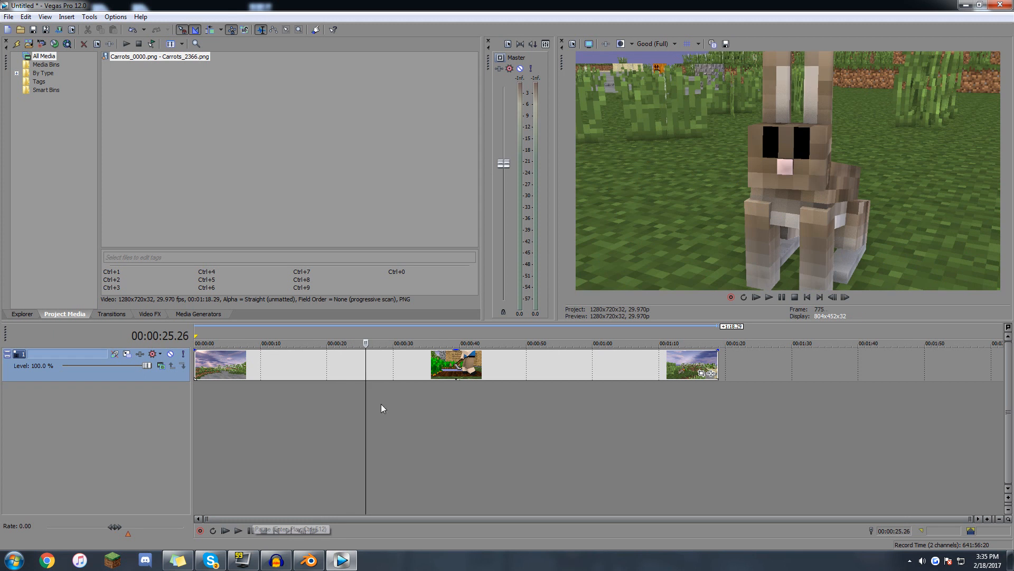
{"action": "left_click_drag", "start_coordinate": [366, 392], "coordinate": [183, 395]}
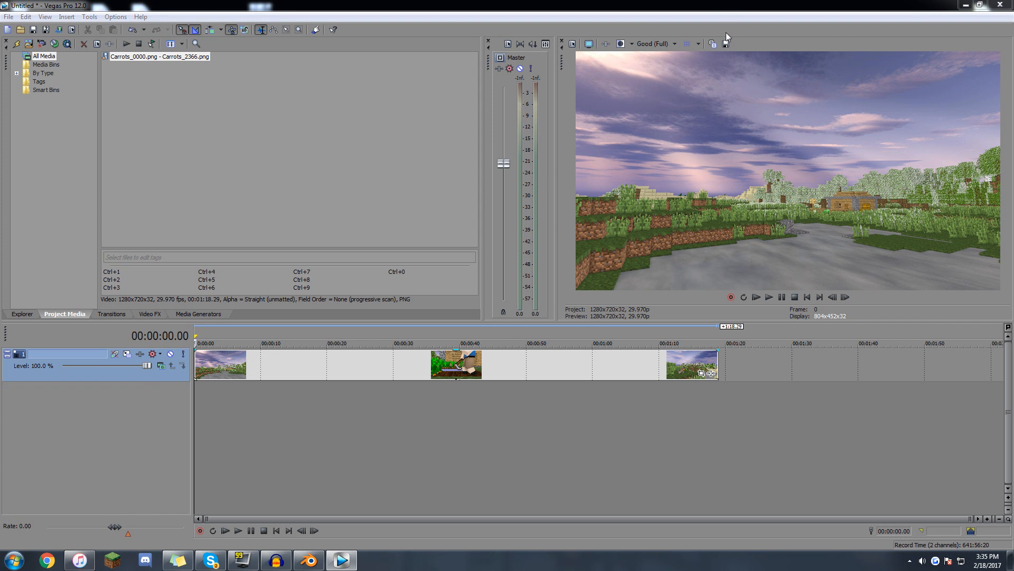
Switch to iTunes, search the music library for "epidemic", sort the songs by name and browse them.
{"action": "key", "text": "alt+Tab"}
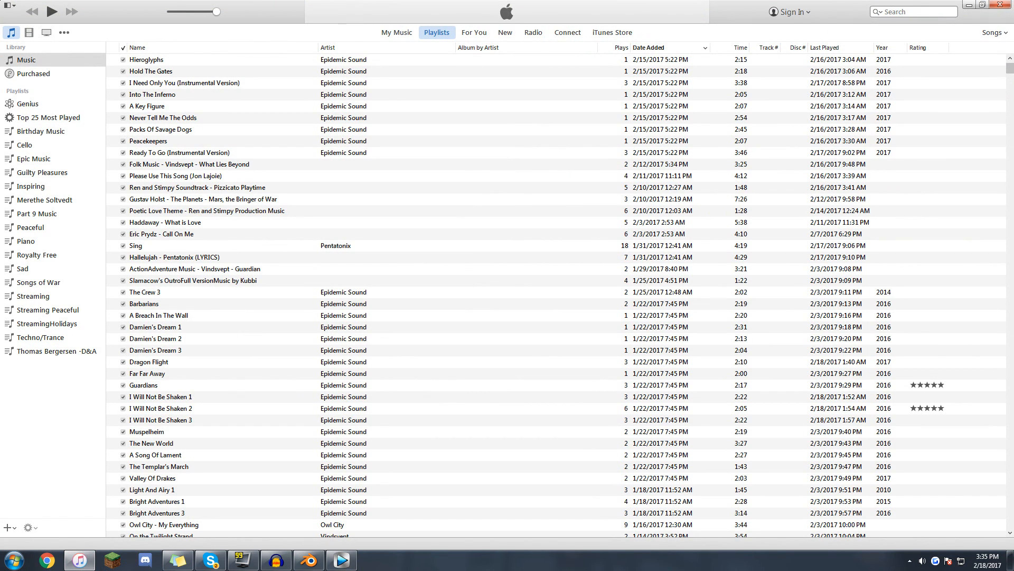
{"action": "left_click", "coordinate": [906, 12]}
{"action": "type", "text": "epidemic"}
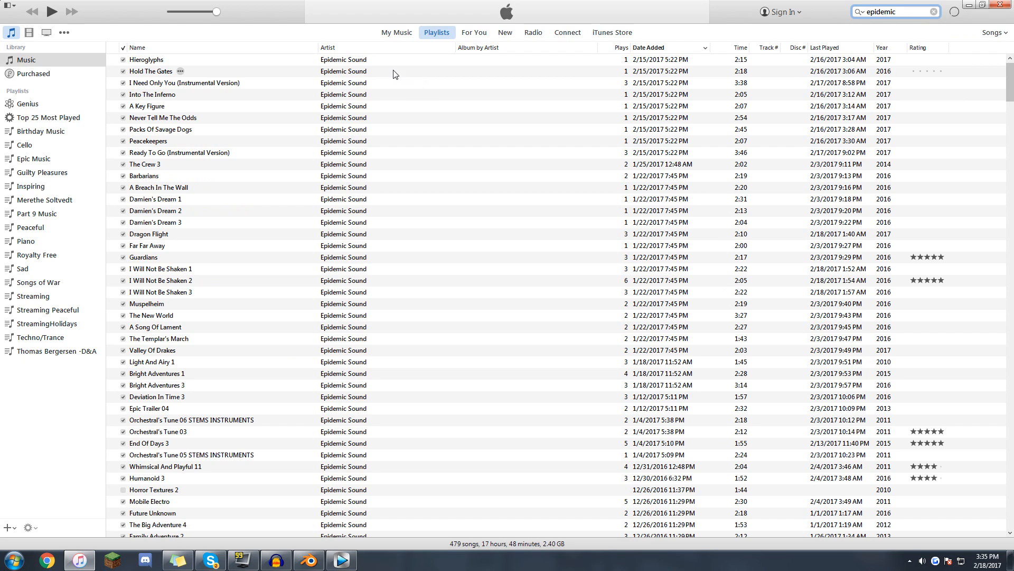
{"action": "left_click", "coordinate": [289, 49]}
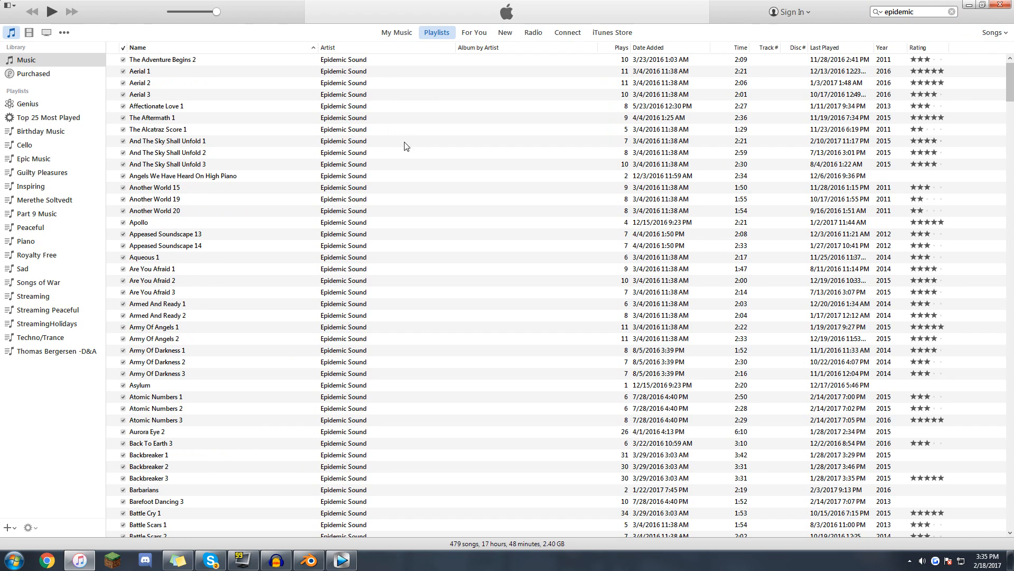
{"action": "scroll", "coordinate": [338, 201], "scroll_direction": "down", "scroll_amount": 20}
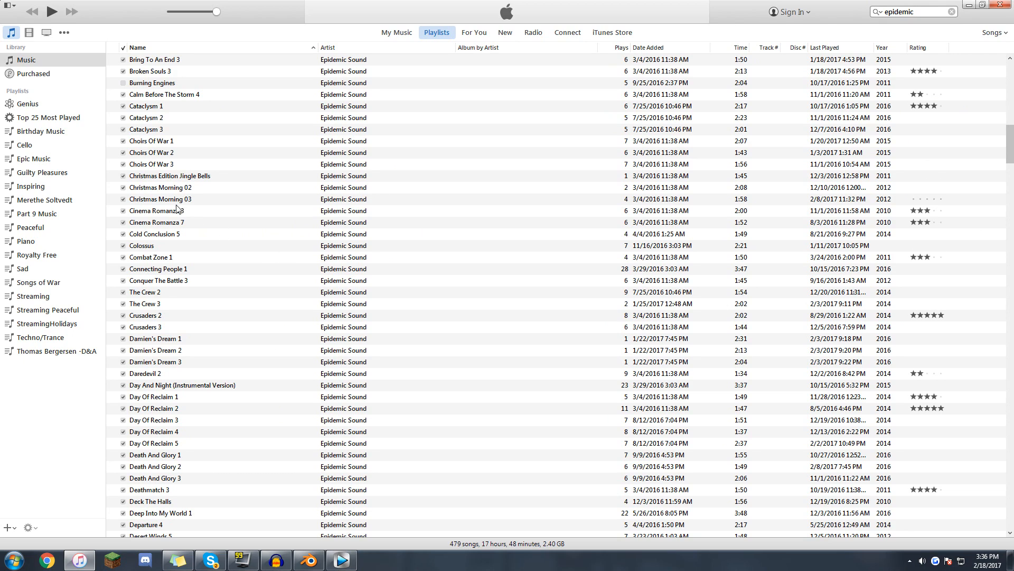
Add the song Combat Zone 1 to the Vegas Pro timeline below the video and delete its clip again.
{"action": "left_click_drag", "start_coordinate": [159, 257], "coordinate": [312, 405]}
{"action": "left_click", "coordinate": [210, 404]}
{"action": "key", "text": "Delete"}
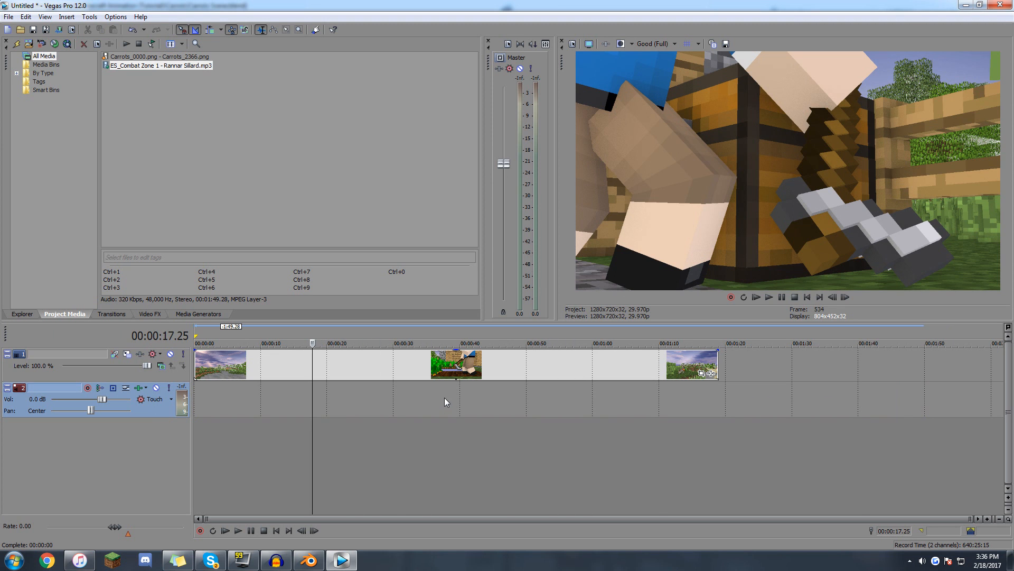
Browse the Minecraft 1.10 Sounds to the horse mob folder and place idle1.ogg on the audio track at about 7 seconds.
{"action": "left_click", "coordinate": [22, 314]}
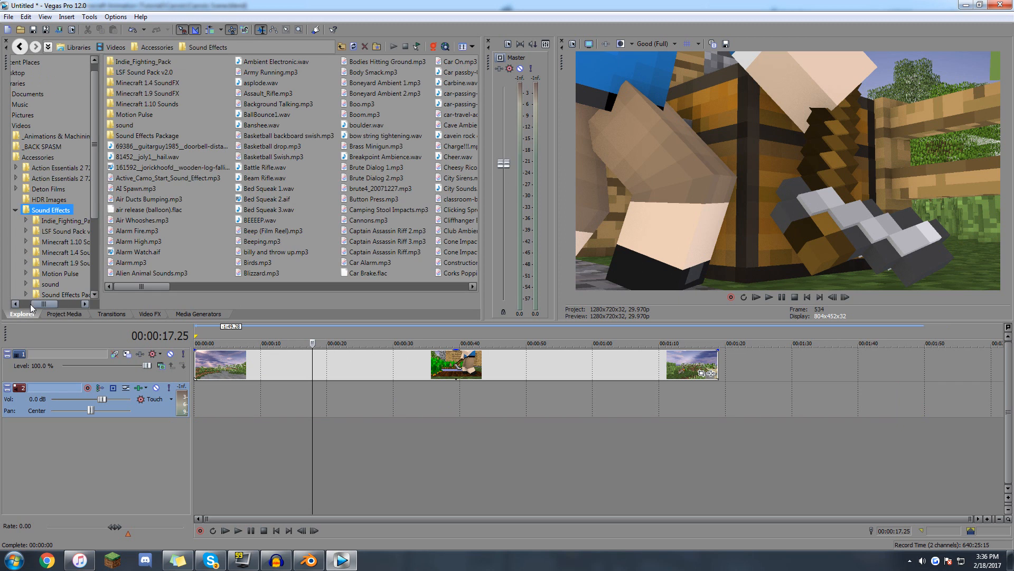
{"action": "double_click", "coordinate": [157, 105]}
{"action": "double_click", "coordinate": [126, 73]}
{"action": "double_click", "coordinate": [130, 83]}
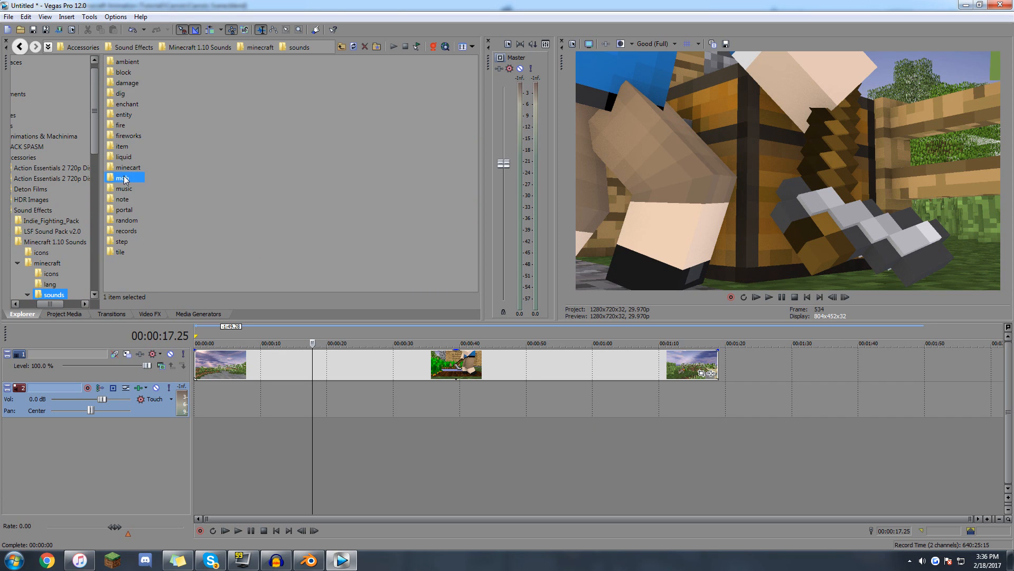
{"action": "double_click", "coordinate": [123, 178]}
{"action": "double_click", "coordinate": [125, 171]}
{"action": "left_click", "coordinate": [126, 170]}
{"action": "left_click_drag", "start_coordinate": [129, 234], "coordinate": [257, 439]}
Scrub through the animation, select its full length on the timeline and locate the Render As command without starting a render.
{"action": "scroll", "coordinate": [344, 447], "scroll_direction": "up", "scroll_amount": 3}
{"action": "left_click_drag", "start_coordinate": [345, 434], "coordinate": [845, 427]}
{"action": "scroll", "coordinate": [722, 394], "scroll_direction": "down", "scroll_amount": 3}
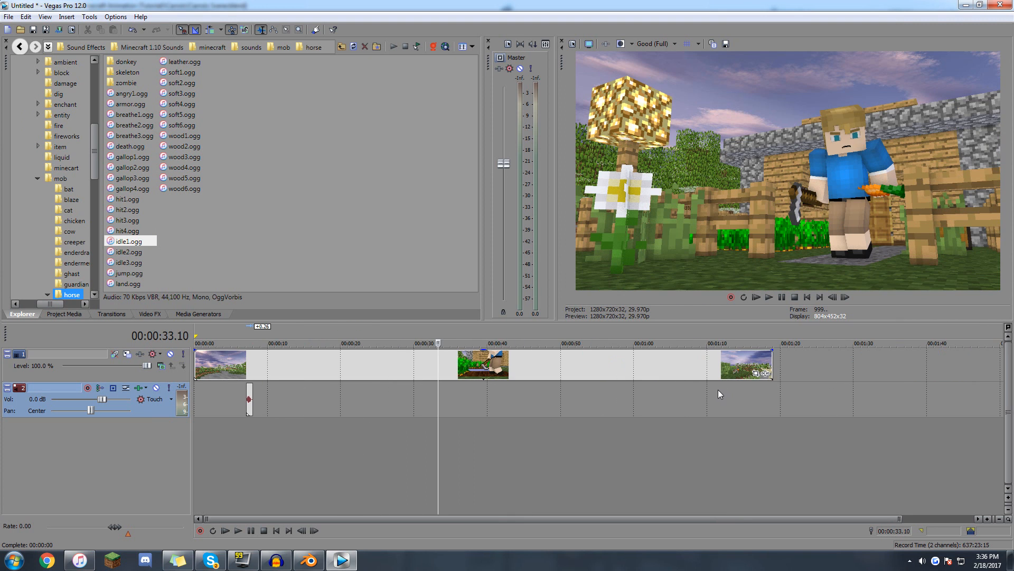
{"action": "left_click_drag", "start_coordinate": [780, 420], "coordinate": [195, 420]}
{"action": "left_click", "coordinate": [9, 17]}
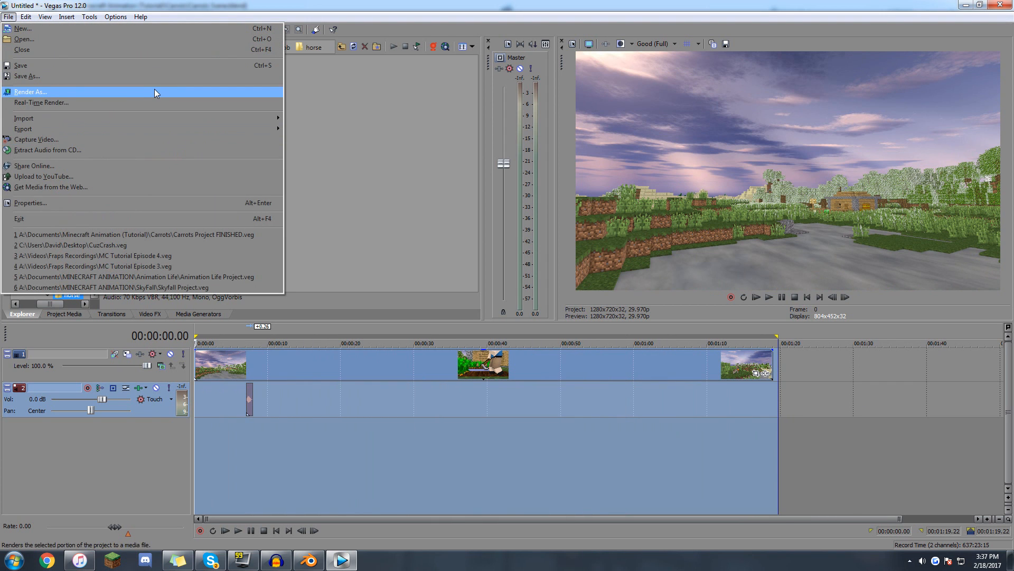
{"action": "left_click", "coordinate": [428, 420]}
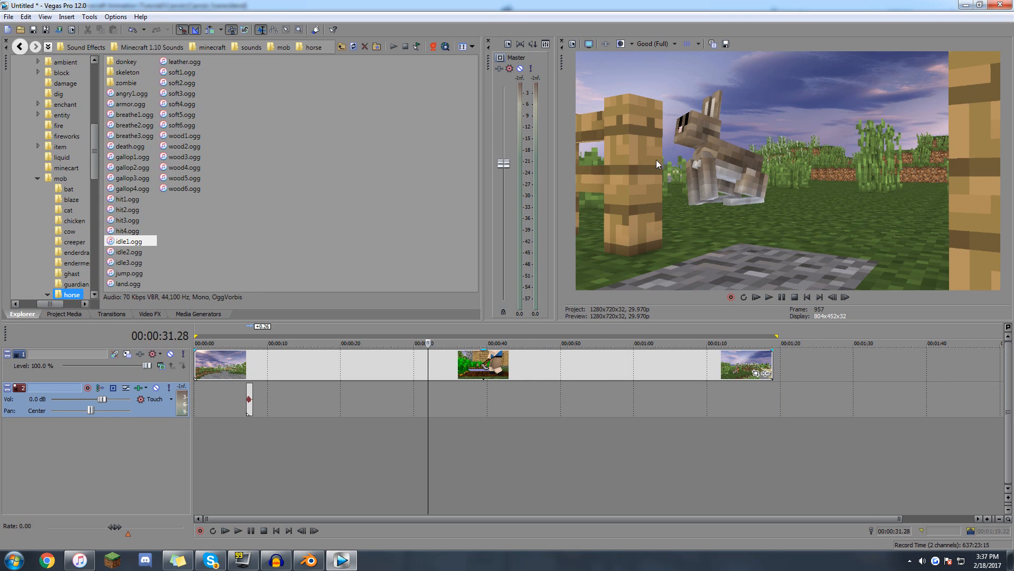
Close Vegas Pro without saving the project and move the Blender animation to frame 327.
{"action": "left_click", "coordinate": [1000, 4]}
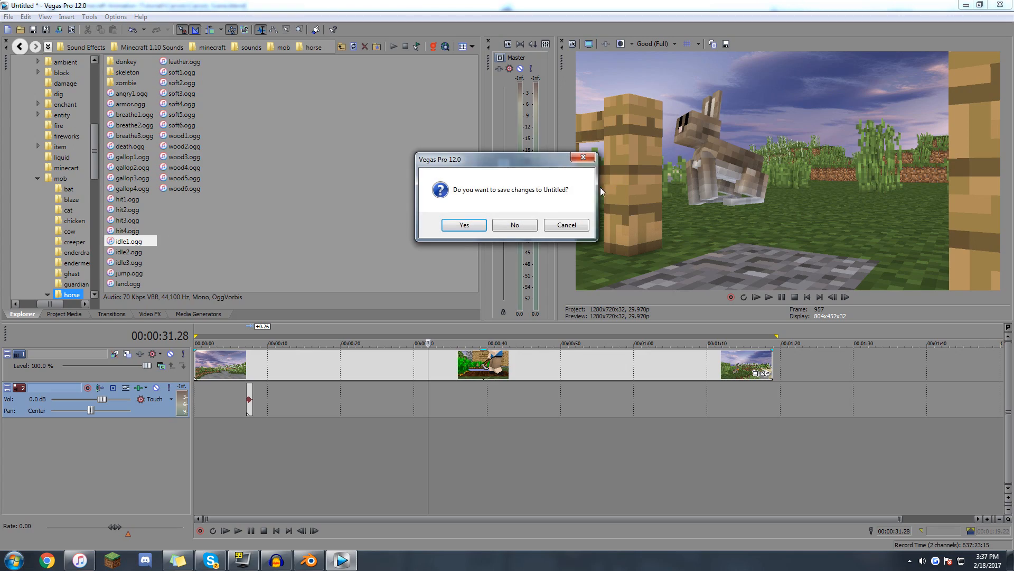
{"action": "left_click", "coordinate": [531, 224]}
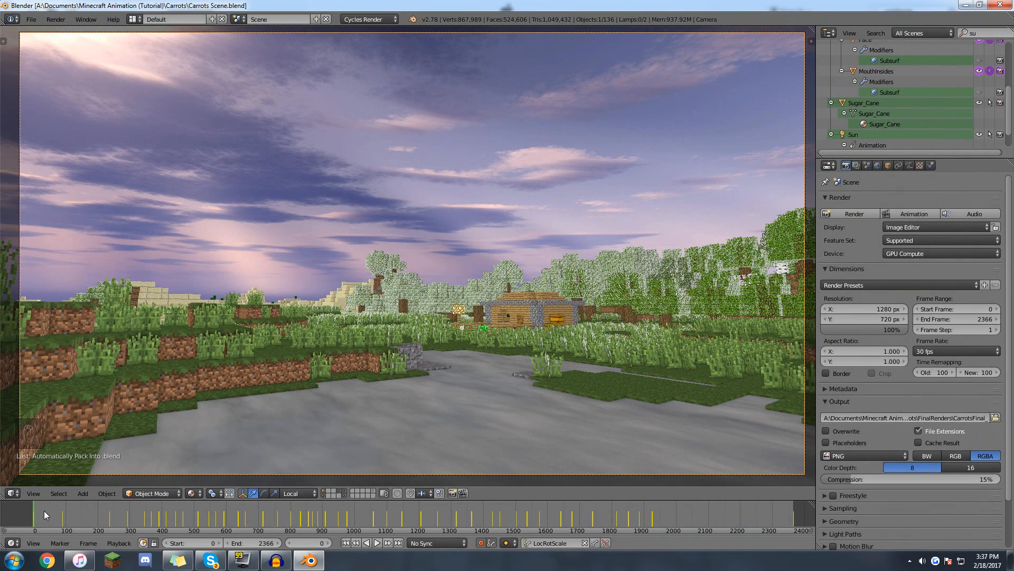
{"action": "left_click_drag", "start_coordinate": [48, 510], "coordinate": [139, 503]}
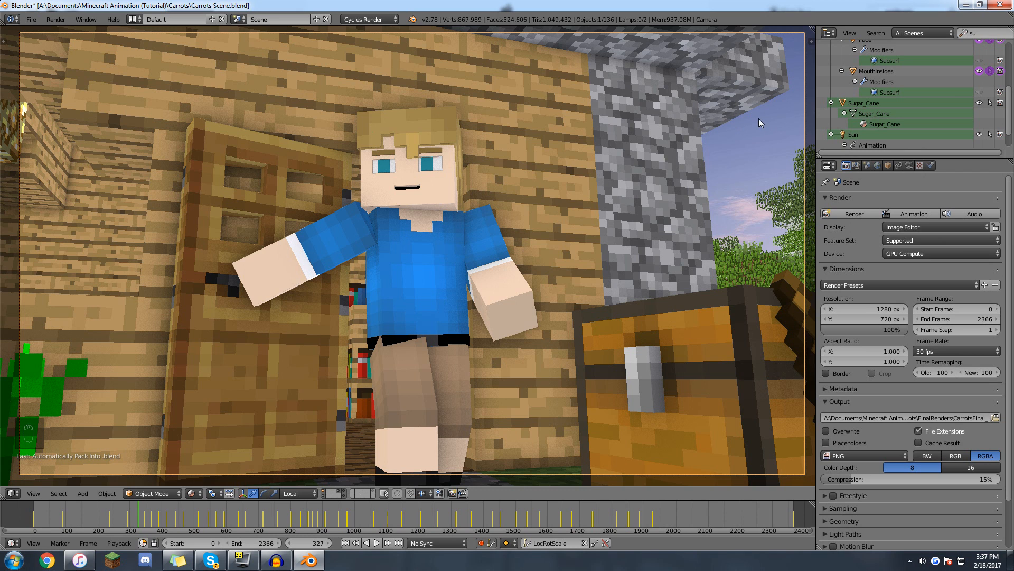
Turn off Only Render in the viewport display so the rigs show, and deselect all objects.
{"action": "key", "text": "n"}
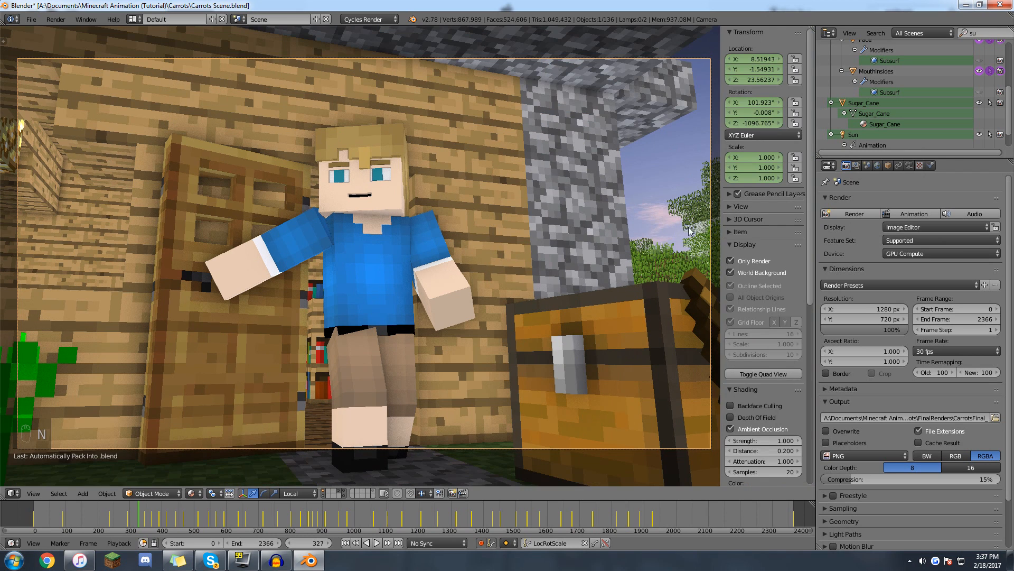
{"action": "left_click", "coordinate": [740, 256]}
{"action": "key", "text": "n"}
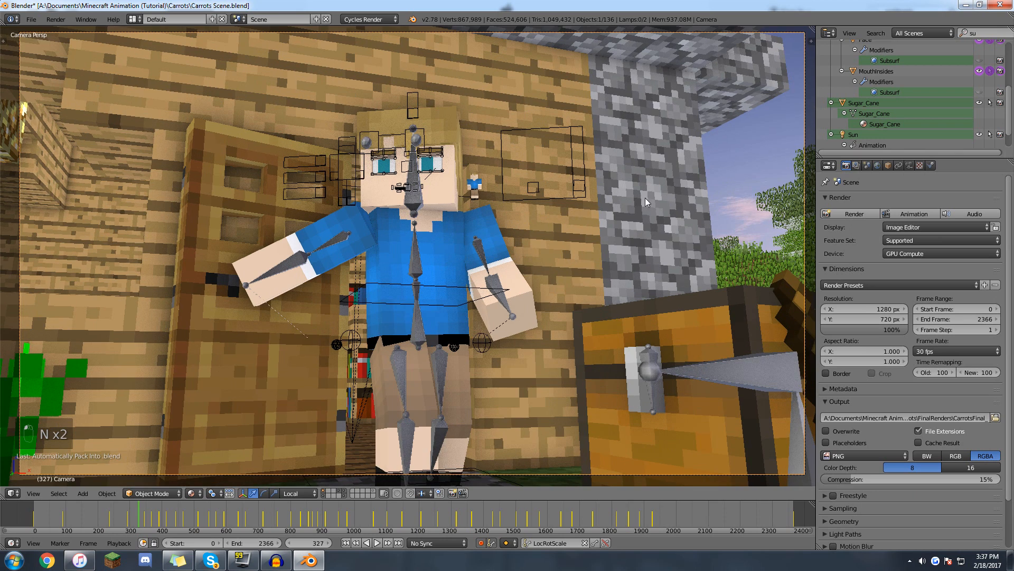
{"action": "key", "text": "a"}
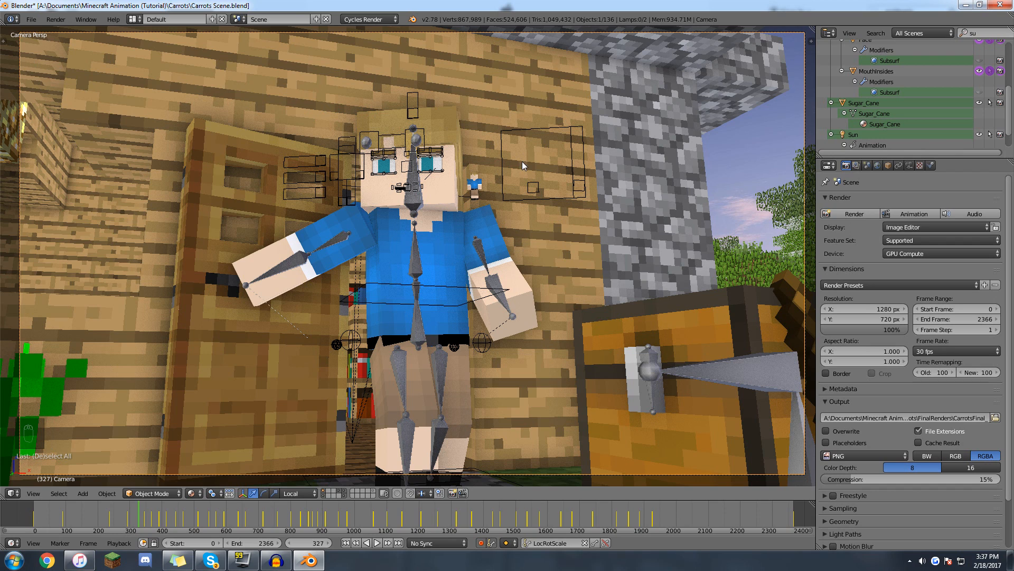
Save the scene as a separate file named Carrots Thumbnail.blend in the Carrots folder.
{"action": "left_click", "coordinate": [30, 20]}
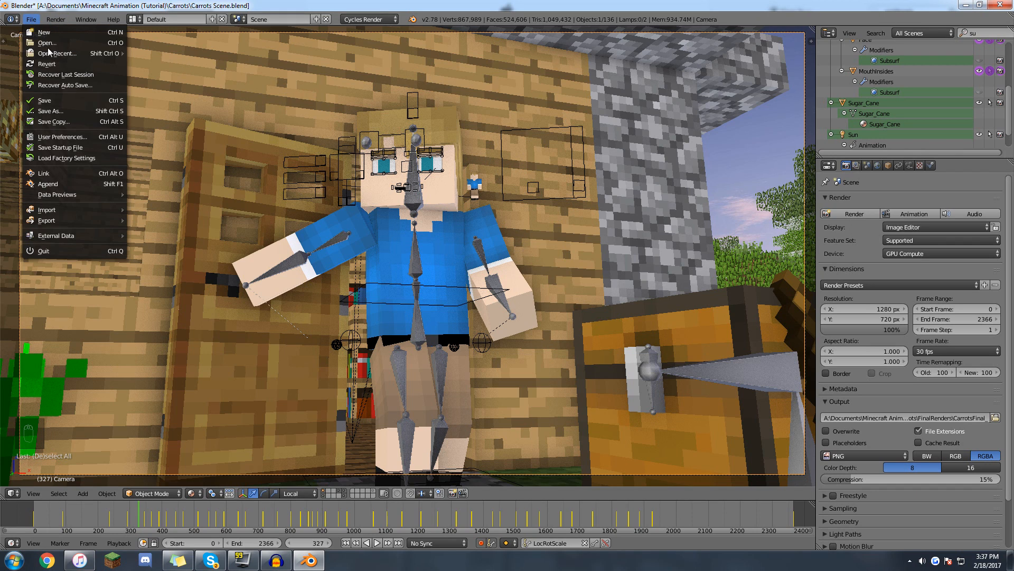
{"action": "left_click", "coordinate": [70, 106]}
{"action": "left_click", "coordinate": [171, 60]}
{"action": "left_click_drag", "start_coordinate": [157, 61], "coordinate": [171, 61]}
{"action": "type", "text": "Thumbnail"}
{"action": "key", "text": "Return"}
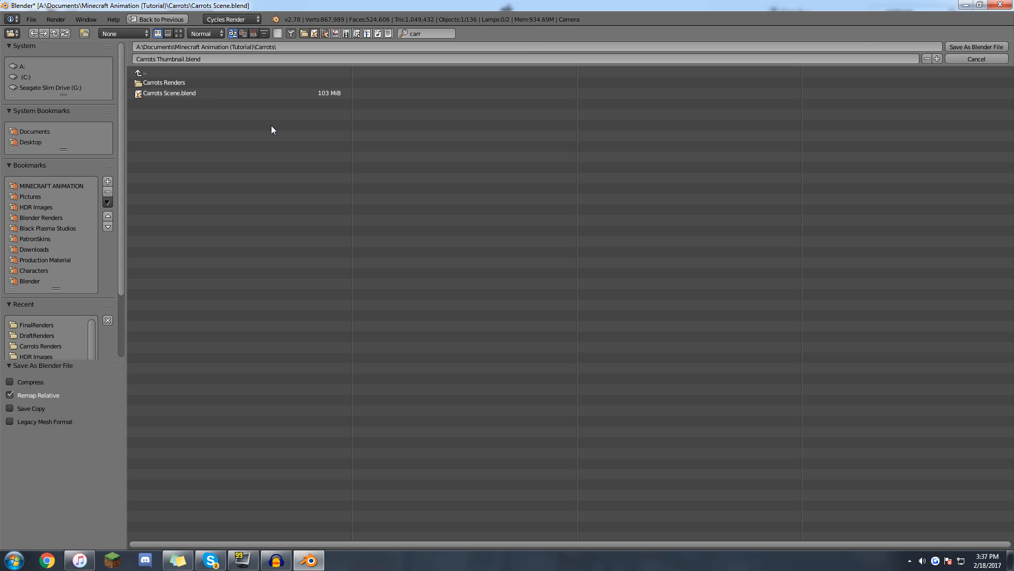
{"action": "left_click", "coordinate": [951, 49]}
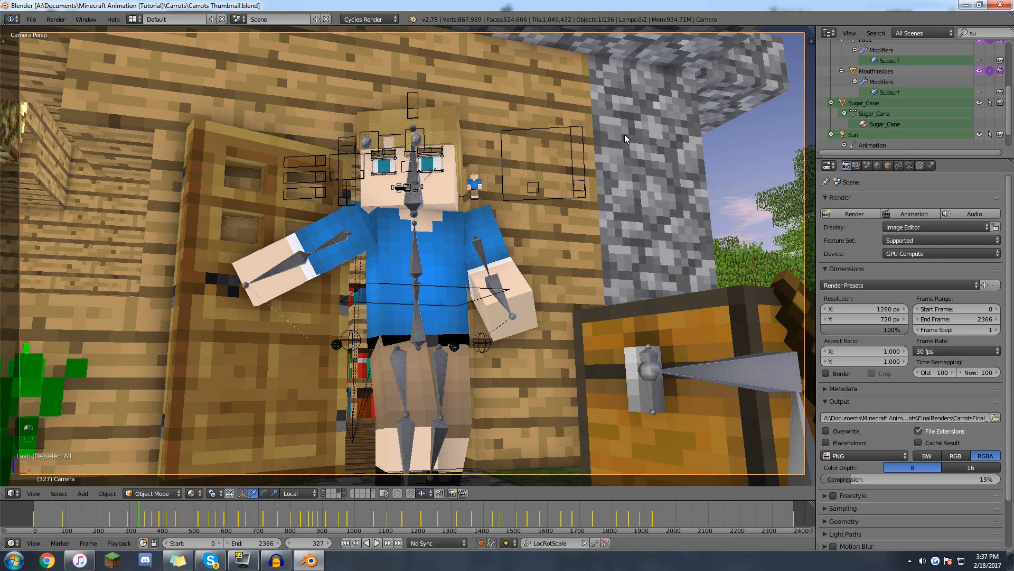
Switch the screen layout from Default to Animation.
{"action": "left_click", "coordinate": [133, 19]}
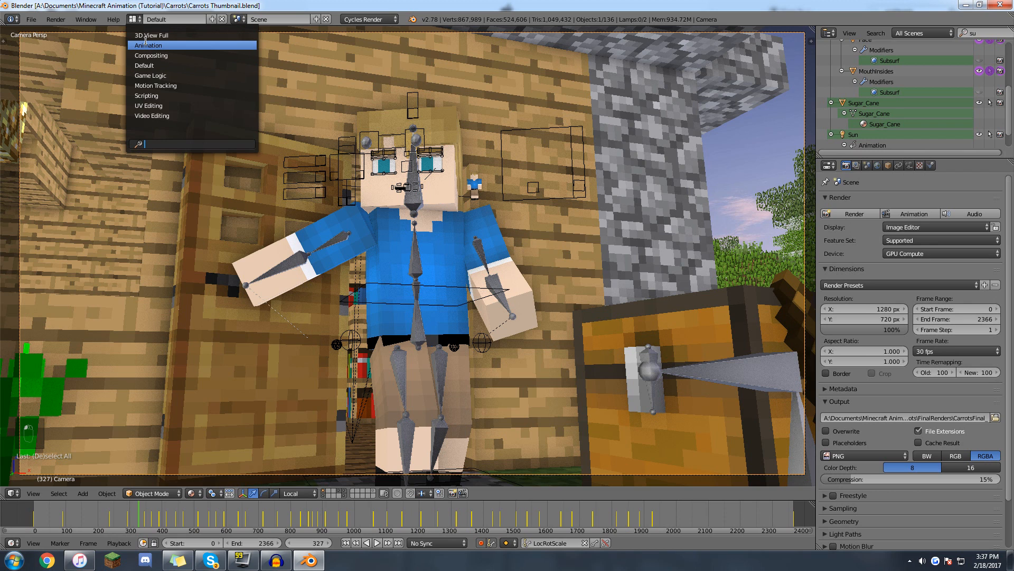
{"action": "left_click", "coordinate": [478, 540]}
{"action": "left_click", "coordinate": [479, 540]}
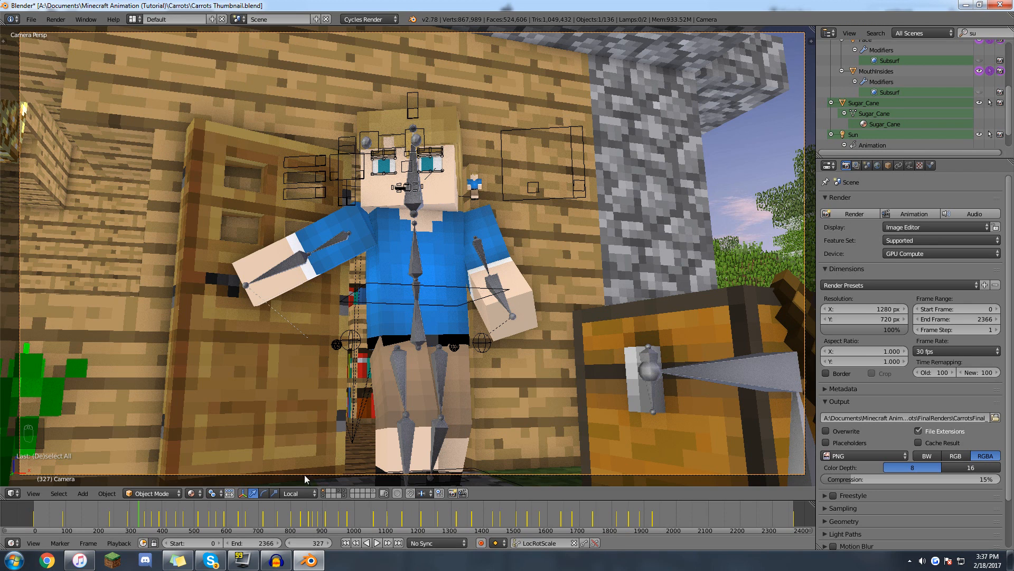
{"action": "left_click", "coordinate": [137, 20]}
{"action": "left_click", "coordinate": [147, 46]}
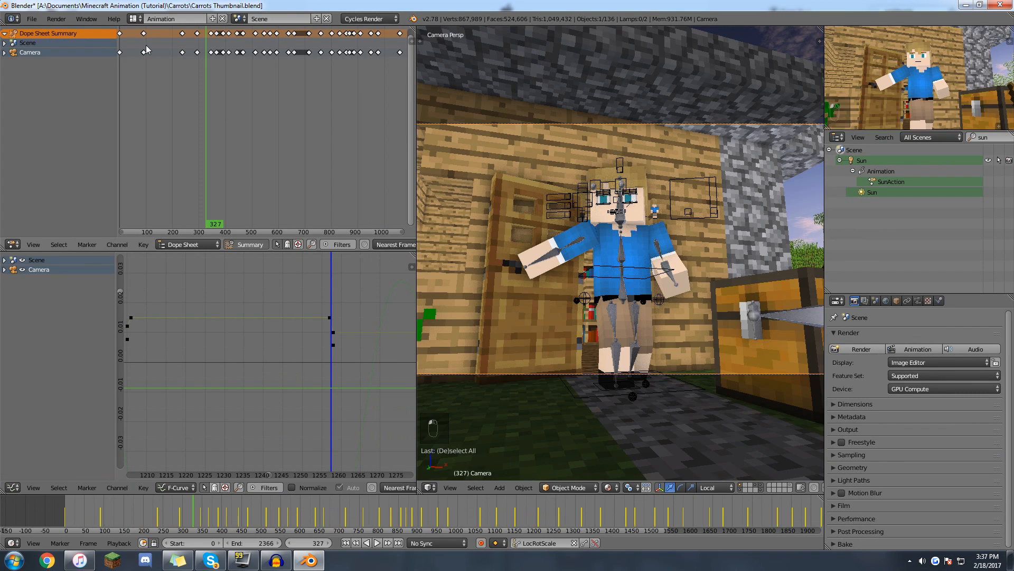
{"action": "scroll", "coordinate": [244, 138], "scroll_direction": "down", "scroll_amount": 3}
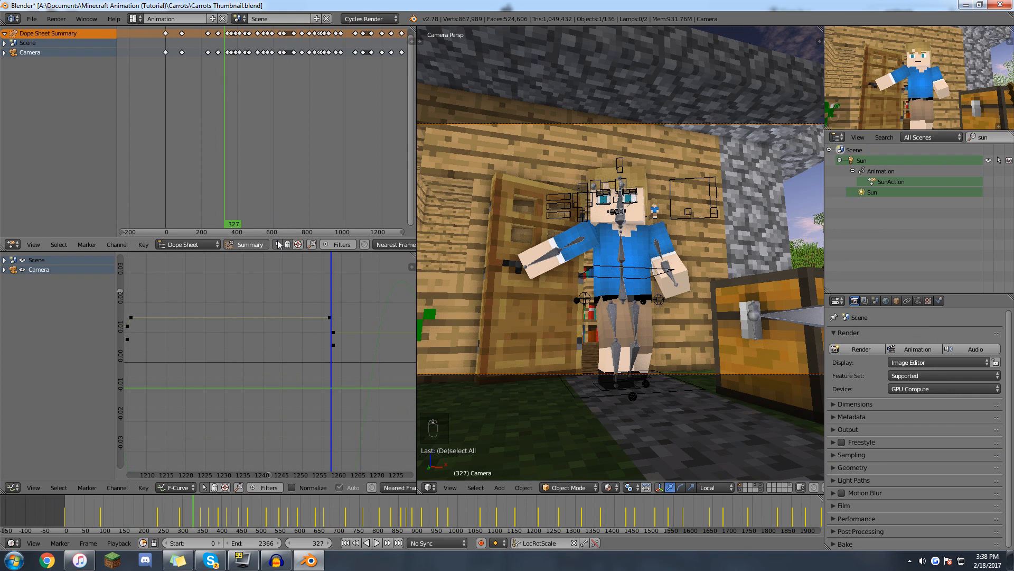
Show the keyframes of all objects in the Dope Sheet and delete every one of them.
{"action": "left_click", "coordinate": [277, 245]}
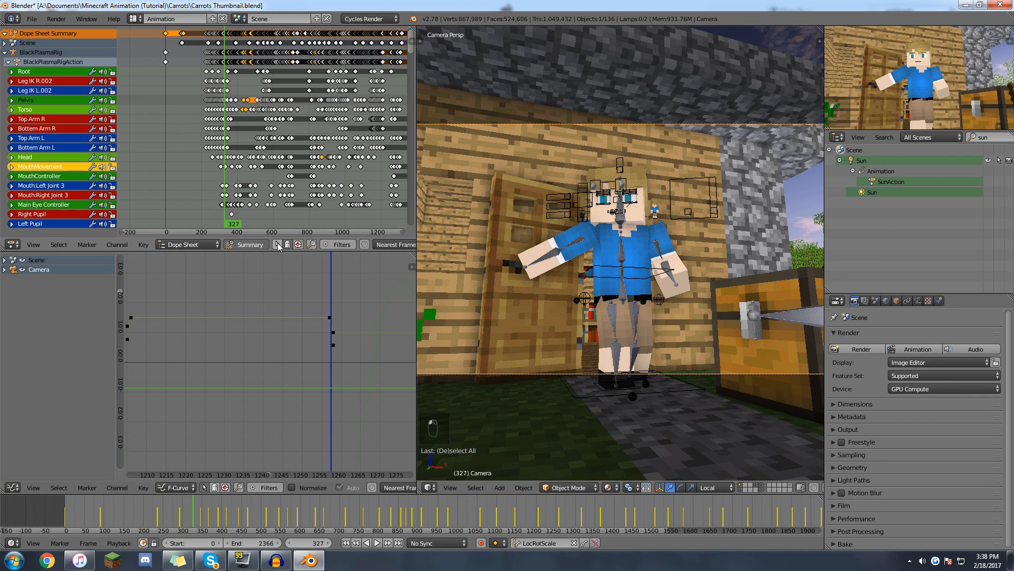
{"action": "scroll", "coordinate": [315, 138], "scroll_direction": "down", "scroll_amount": 4}
{"action": "key", "text": "a"}
{"action": "key", "text": "a"}
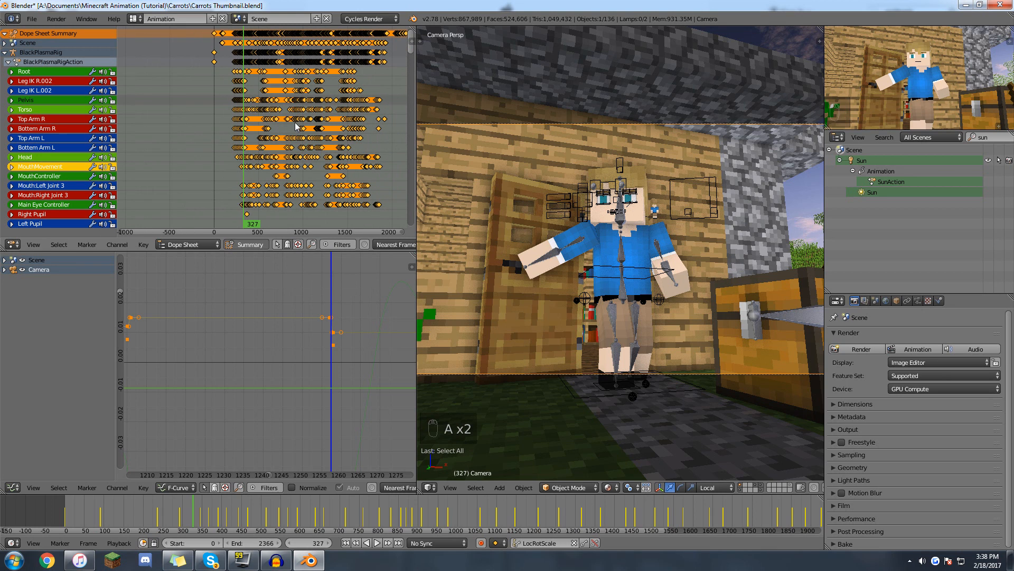
{"action": "key", "text": "Delete"}
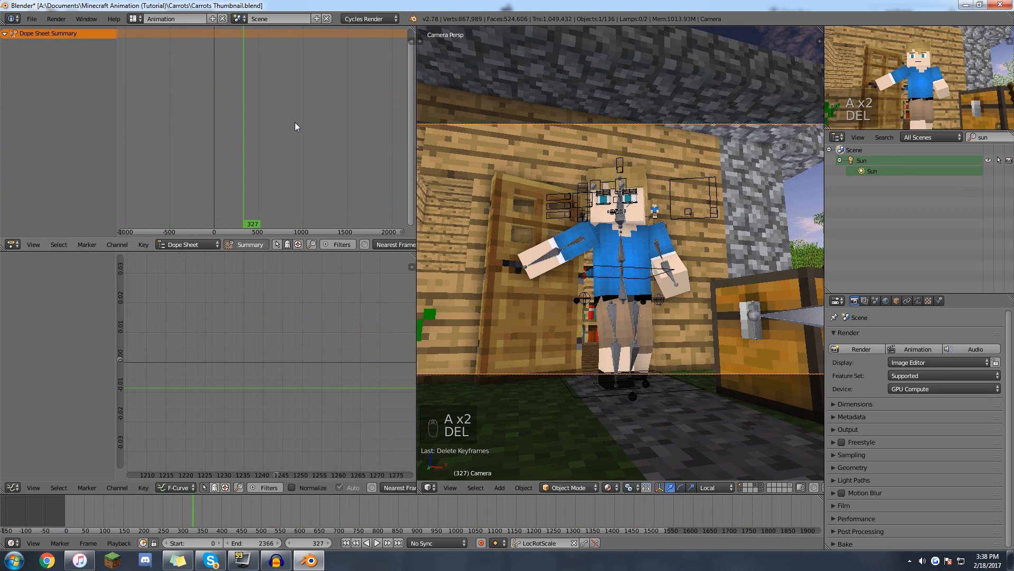
Return to the Default screen layout and deselect all objects.
{"action": "left_click", "coordinate": [142, 20]}
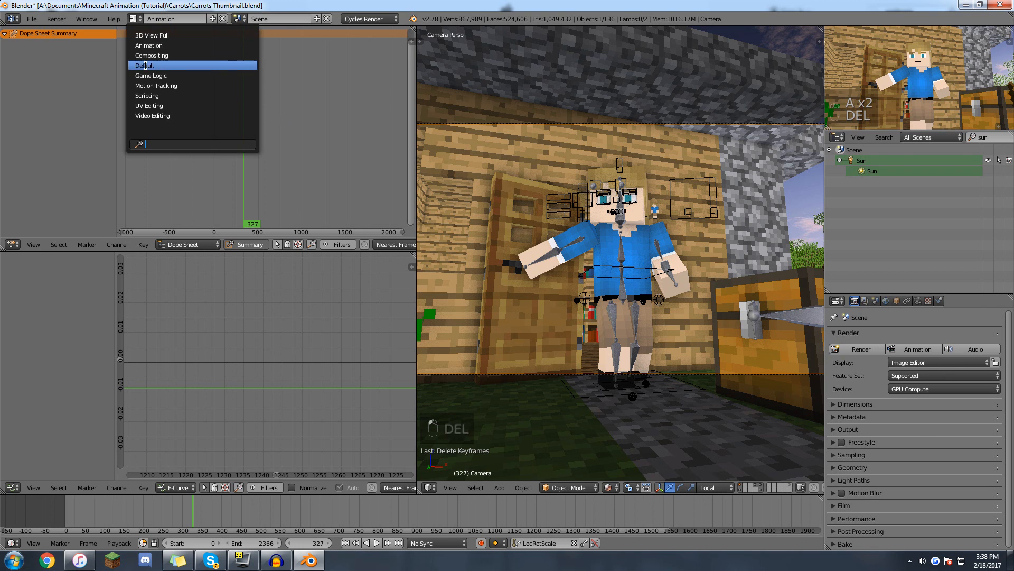
{"action": "left_click", "coordinate": [170, 64]}
{"action": "scroll", "coordinate": [660, 143], "scroll_direction": "down", "scroll_amount": 2}
{"action": "key", "text": "a"}
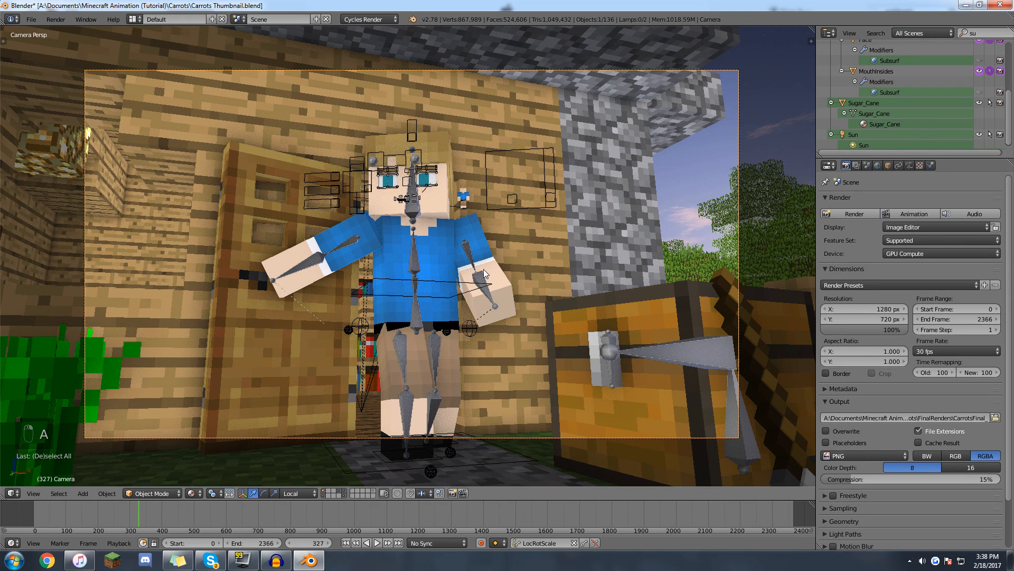
Fly the camera backward and rotate it to frame the front of the house from the garden.
{"action": "key", "text": "shift+f"}
{"action": "key", "text": "s"}
{"action": "left_click", "coordinate": [640, 256]}
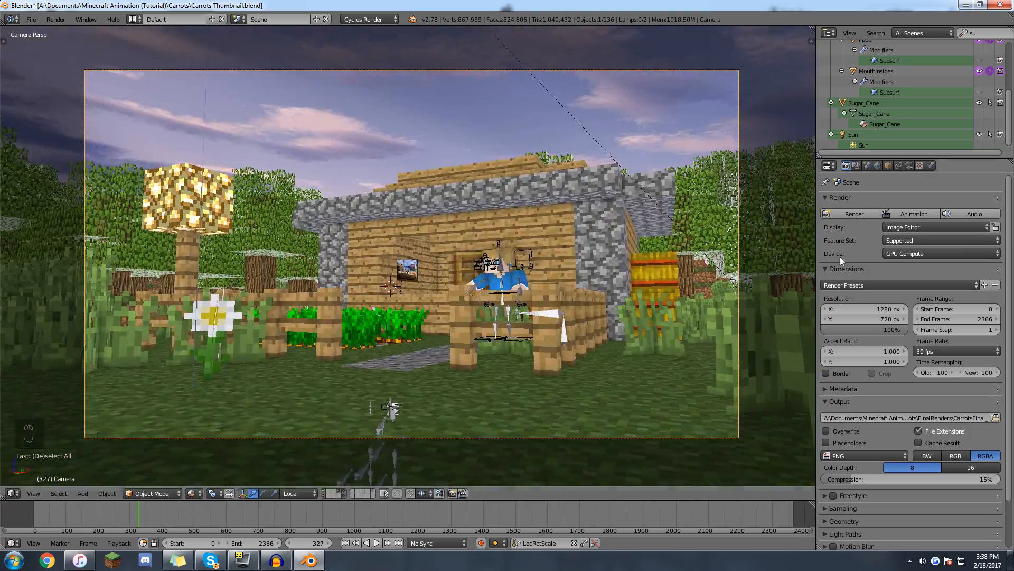
{"action": "key", "text": "r"}
{"action": "left_click", "coordinate": [639, 259]}
{"action": "key", "text": "shift+f"}
{"action": "left_click", "coordinate": [640, 259]}
Set the camera's focal length to 29.89 mm and fly it to refine the framing of the house.
{"action": "left_click", "coordinate": [909, 165]}
{"action": "left_click_drag", "start_coordinate": [866, 246], "coordinate": [892, 246]}
{"action": "key", "text": "shift+f"}
{"action": "key", "text": "s"}
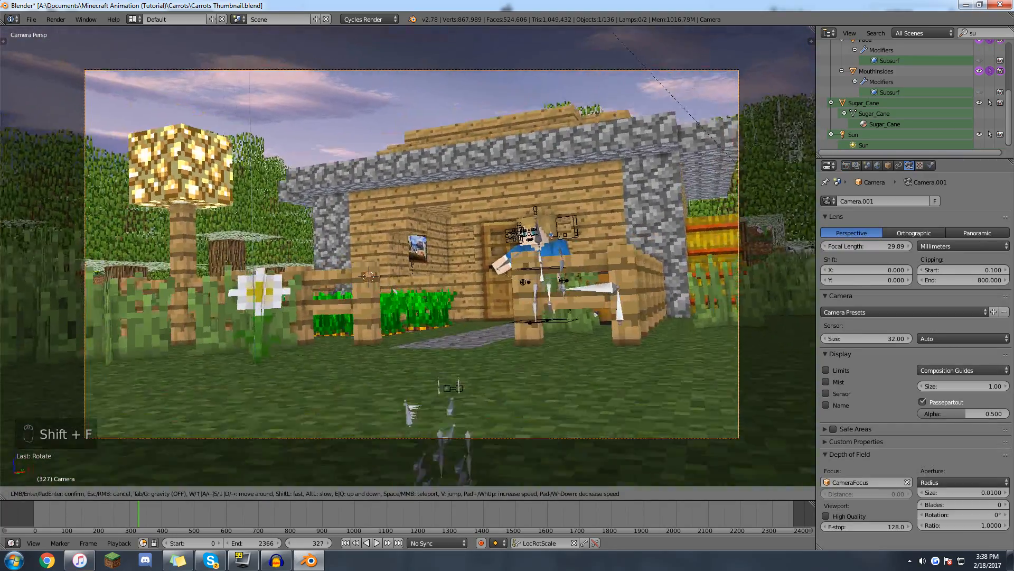
{"action": "key", "text": "w"}
{"action": "left_click", "coordinate": [408, 256]}
Place the 3D cursor on the grass in front of the house and snap the character rig's root to it.
{"action": "right_click", "coordinate": [522, 323]}
{"action": "left_click", "coordinate": [300, 391]}
{"action": "key", "text": "shift+s"}
{"action": "left_click", "coordinate": [315, 374]}
{"action": "key", "text": "shift+s"}
{"action": "left_click", "coordinate": [482, 274]}
Turn the character about Z to face the camera, then clear and readjust the rotation of its raised arm.
{"action": "key", "text": "r"}
{"action": "key", "text": "z"}
{"action": "right_click", "coordinate": [214, 198]}
{"action": "key", "text": "alt+r"}
{"action": "key", "text": "r"}
Select the camera and fly it to reframe the character in front of the house.
{"action": "right_click", "coordinate": [346, 70]}
{"action": "key", "text": "shift+f"}
{"action": "key", "text": "w"}
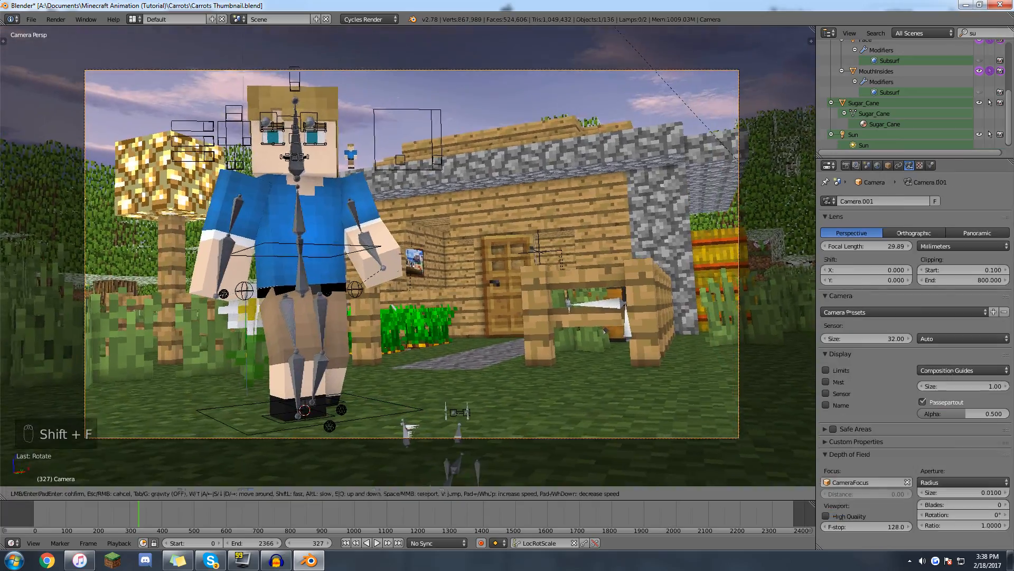
{"action": "left_click", "coordinate": [408, 256]}
Rotate the character's head bone freely and reset the location of the control beside its head.
{"action": "right_click_drag", "start_coordinate": [296, 124], "coordinate": [392, 108]}
{"action": "right_click", "coordinate": [392, 108]}
{"action": "key", "text": "r"}
{"action": "key", "text": "r"}
{"action": "left_click", "coordinate": [330, 114]}
{"action": "right_click", "coordinate": [334, 125]}
{"action": "key", "text": "alt+g"}
Snap the rabbit rig onto the grass beside the character and rotate it about Z toward the camera.
{"action": "key", "text": "KP_0"}
{"action": "key", "text": "shift+f"}
{"action": "key", "text": "w"}
{"action": "right_click", "coordinate": [470, 261]}
{"action": "key", "text": "KP_0"}
{"action": "key", "text": "ctrl+Tab"}
{"action": "left_click", "coordinate": [580, 426]}
{"action": "key", "text": "shift+s"}
{"action": "key", "text": "r"}
{"action": "key", "text": "z"}
{"action": "key", "text": "f"}
{"action": "key", "text": "f"}
{"action": "key", "text": "r"}
{"action": "key", "text": "z"}
{"action": "left_click", "coordinate": [540, 242]}
Adjust the position and Z rotation of the rigs so the character and rabbit stand side by side in the camera view.
{"action": "key", "text": "g"}
{"action": "key", "text": "KP_0"}
{"action": "key", "text": "g"}
{"action": "middle_click_drag", "start_coordinate": [423, 369], "coordinate": [461, 373]}
{"action": "key", "text": "KP_0"}
{"action": "key", "text": "r"}
{"action": "key", "text": "z"}
{"action": "key", "text": "g"}
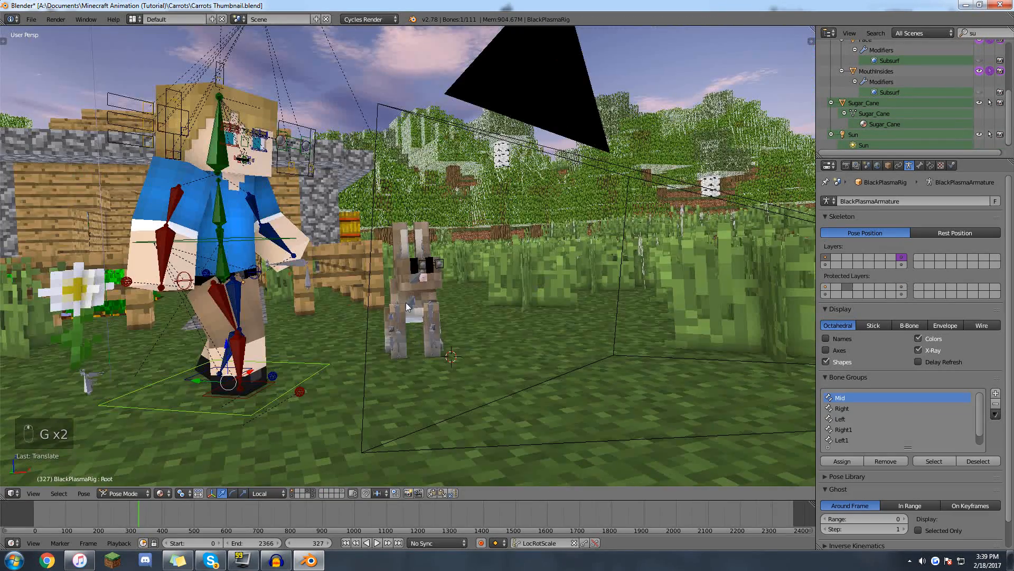
Select the rabbit rig and move it across the grass beside the character.
{"action": "right_click", "coordinate": [441, 328]}
{"action": "middle_click_drag", "start_coordinate": [507, 330], "coordinate": [322, 335]}
{"action": "middle_click_drag", "start_coordinate": [571, 337], "coordinate": [475, 361]}
{"action": "key", "text": "g"}
{"action": "left_click", "coordinate": [394, 338]}
{"action": "middle_click_drag", "start_coordinate": [338, 329], "coordinate": [544, 242]}
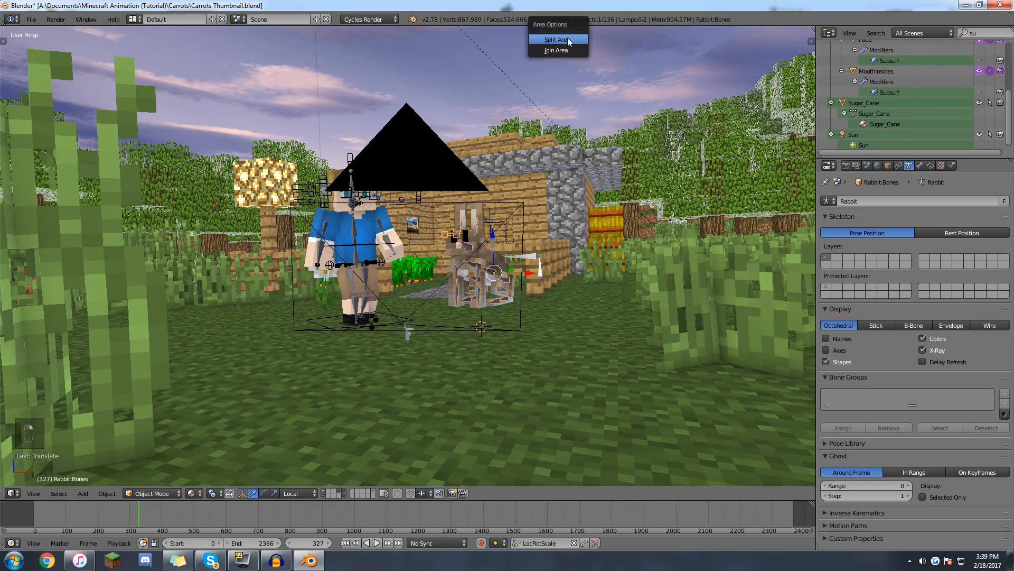
Split the 3D viewport vertically and show the full camera frame in the second view.
{"action": "left_click", "coordinate": [568, 38]}
{"action": "left_click", "coordinate": [539, 120]}
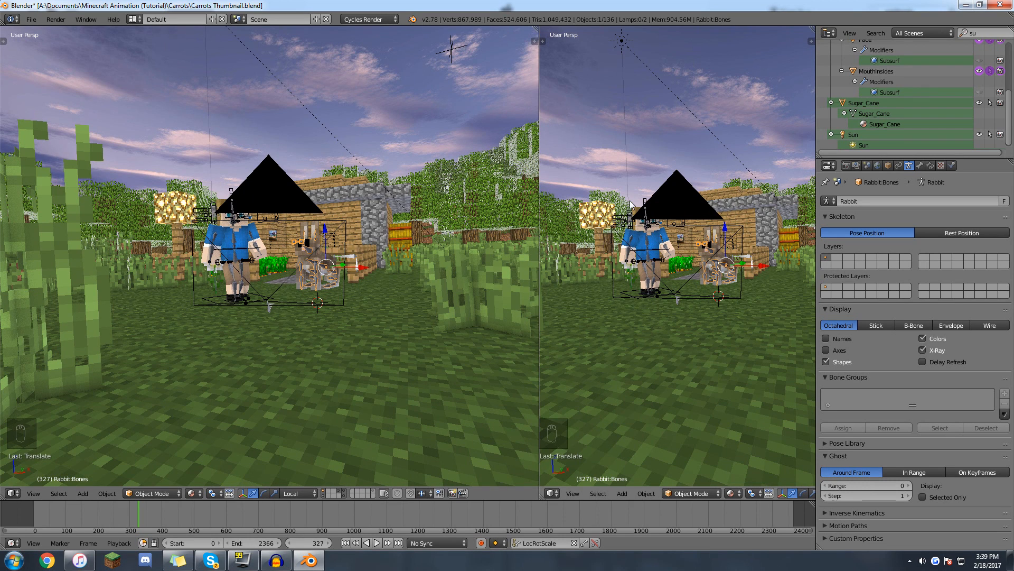
{"action": "key", "text": "KP_0"}
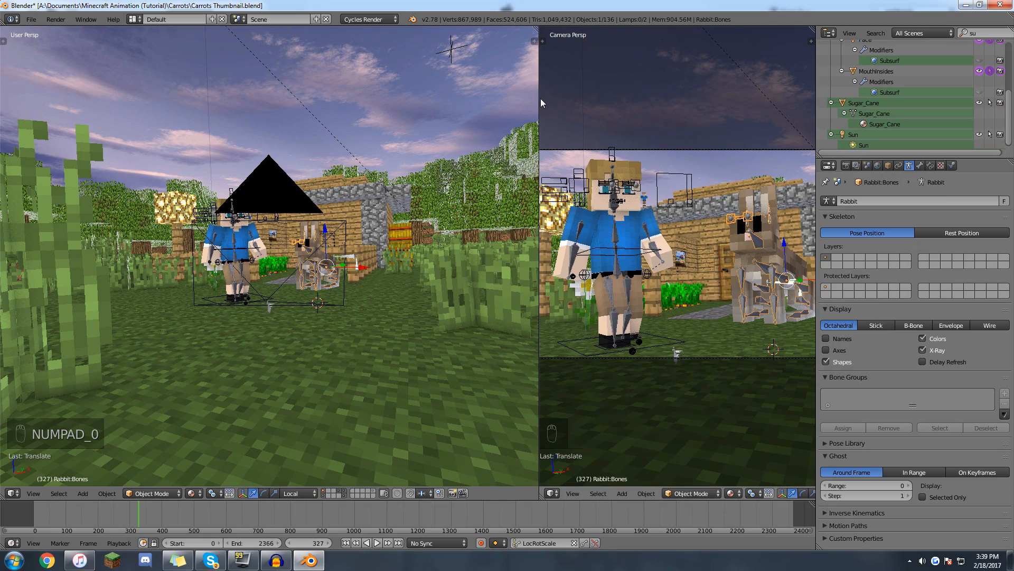
{"action": "mouse_move", "coordinate": [540, 97]}
{"action": "left_mouse_down"}
{"action": "mouse_move", "coordinate": [443, 97]}
{"action": "mouse_move", "coordinate": [548, 97]}
{"action": "left_mouse_up"}
{"action": "key", "text": "Home"}
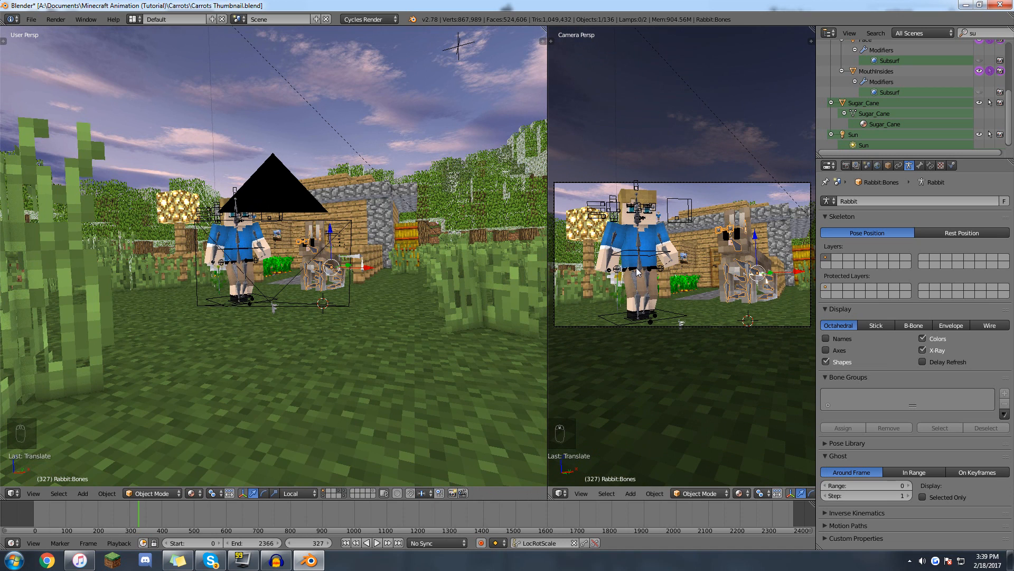
{"action": "middle_click_drag", "start_coordinate": [641, 271], "coordinate": [644, 267], "text": "ctrl"}
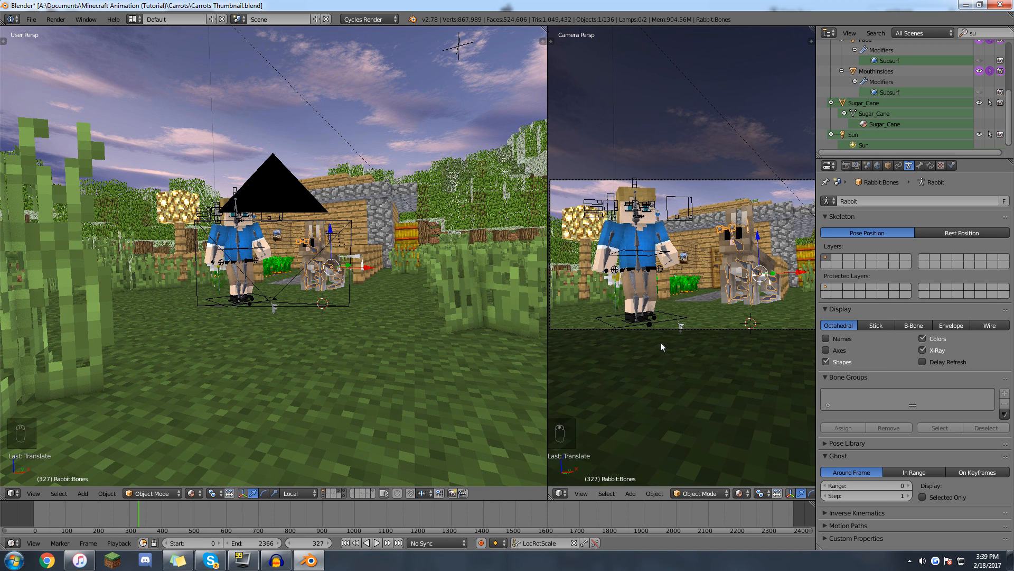
Enable Only Render in the new camera view to hide the rigs there.
{"action": "key", "text": "n"}
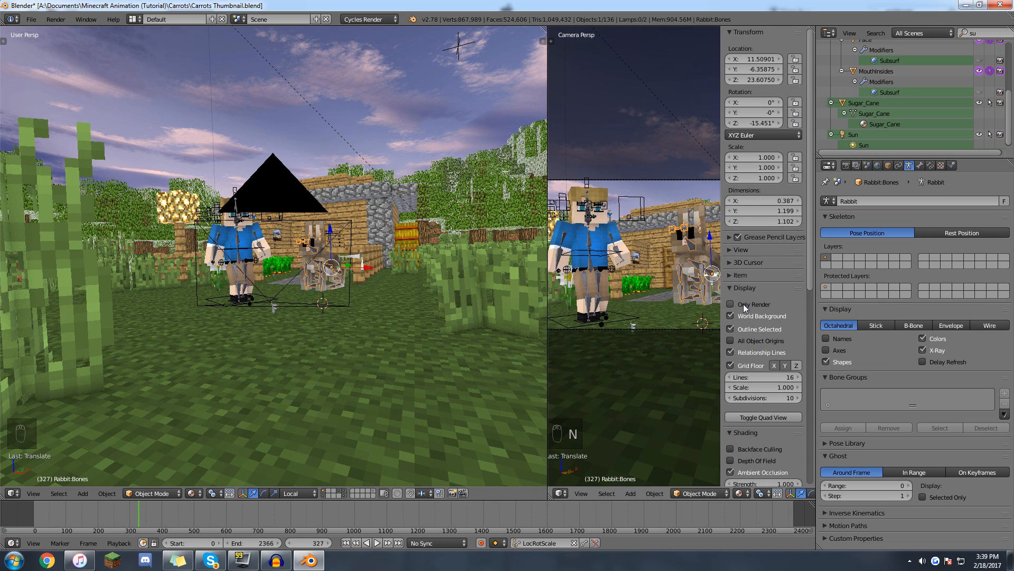
{"action": "left_click", "coordinate": [744, 306]}
{"action": "key", "text": "n"}
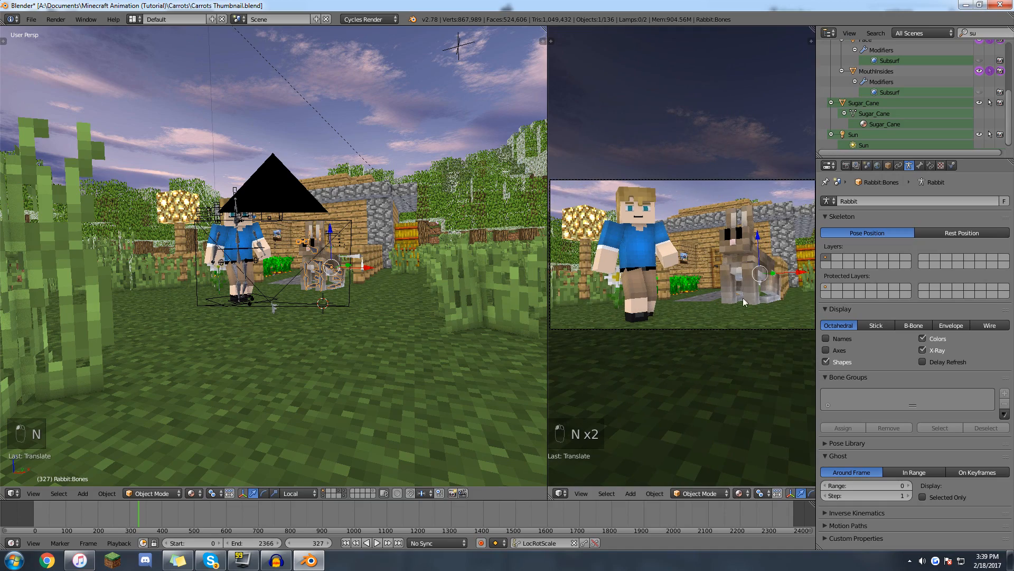
Move the rabbit rig closer to the camera.
{"action": "middle_click_drag", "start_coordinate": [243, 216], "coordinate": [481, 277]}
{"action": "middle_click_drag", "start_coordinate": [237, 266], "coordinate": [333, 204]}
{"action": "middle_click_drag", "start_coordinate": [230, 286], "coordinate": [392, 318]}
{"action": "key", "text": "g"}
{"action": "left_click", "coordinate": [296, 313]}
Reposition the character's leg controls, including the right leg IK pole, to change its stance.
{"action": "key", "text": "g"}
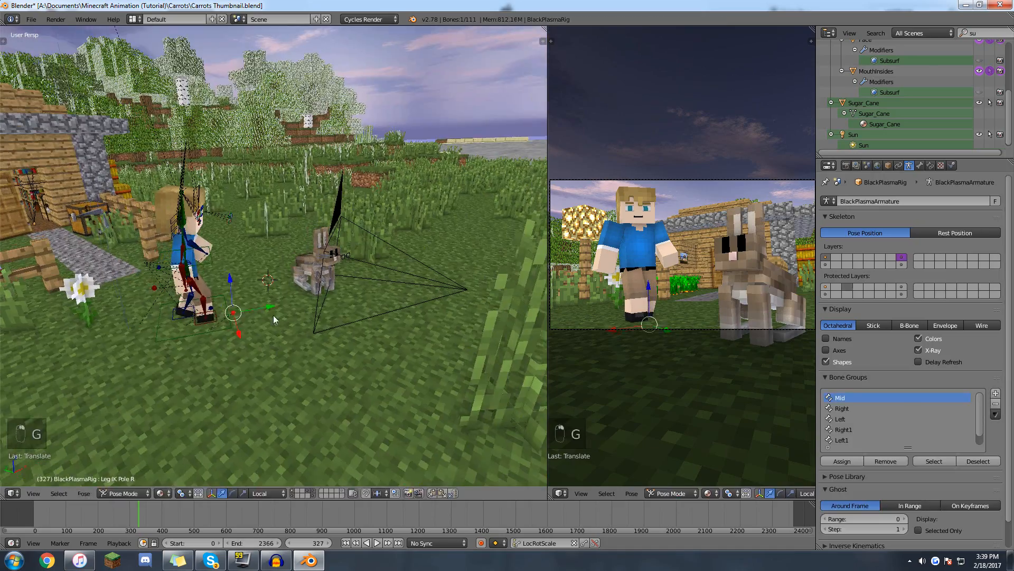
{"action": "key", "text": "g"}
{"action": "left_click", "coordinate": [210, 288]}
{"action": "middle_click_drag", "start_coordinate": [209, 288], "coordinate": [80, 285]}
{"action": "key", "text": "g"}
{"action": "left_click", "coordinate": [296, 264]}
Select the camera, then fly and rotate it so the character and the whole rabbit fit the frame.
{"action": "right_click", "coordinate": [232, 209]}
{"action": "middle_click_drag", "start_coordinate": [232, 209], "coordinate": [306, 206]}
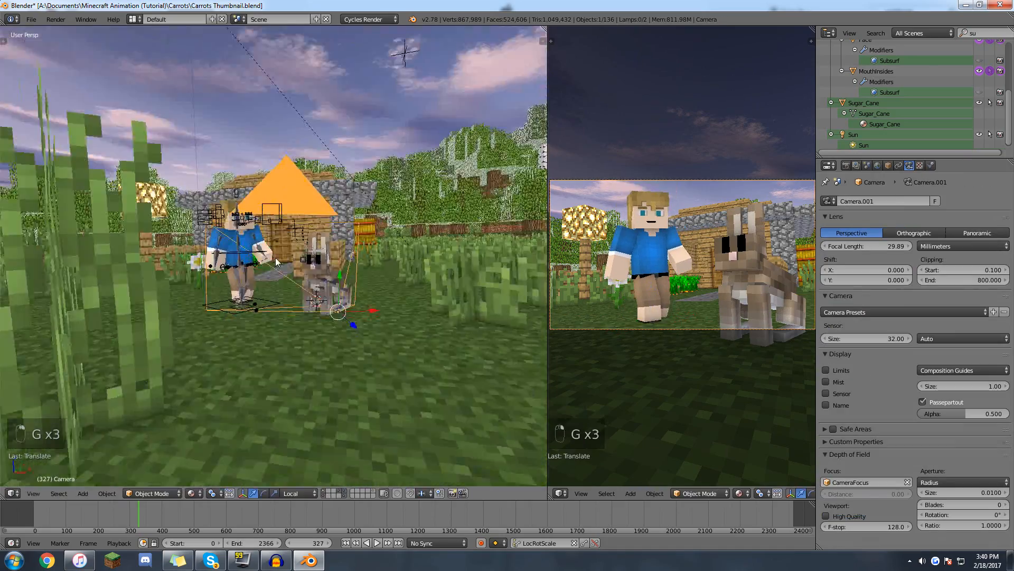
{"action": "key", "text": "KP_0"}
{"action": "key", "text": "shift+f"}
{"action": "left_click", "coordinate": [259, 293]}
{"action": "key", "text": "r"}
{"action": "left_click", "coordinate": [253, 297]}
{"action": "key", "text": "shift+f"}
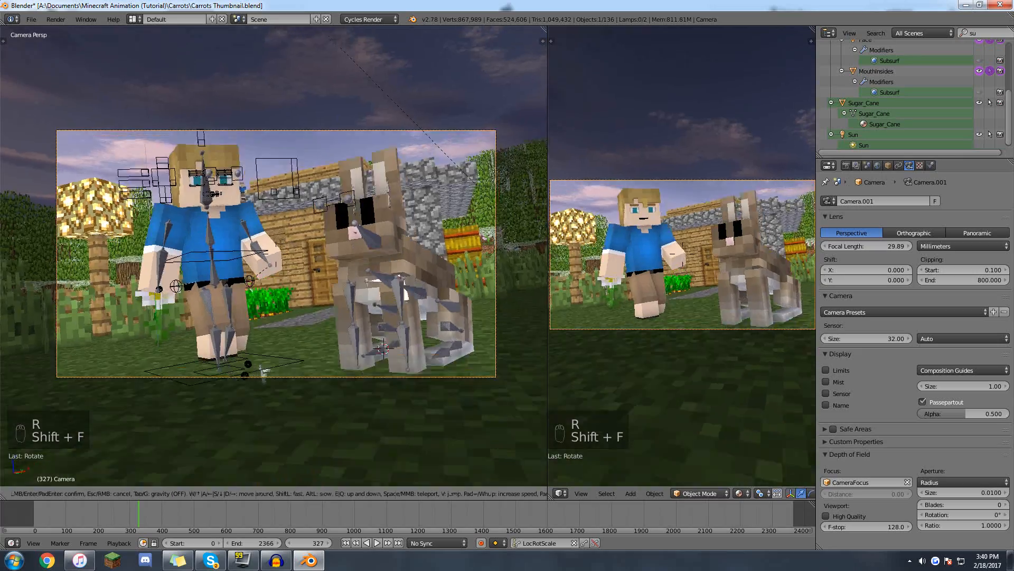
{"action": "left_click", "coordinate": [253, 297]}
{"action": "key", "text": "shift+f"}
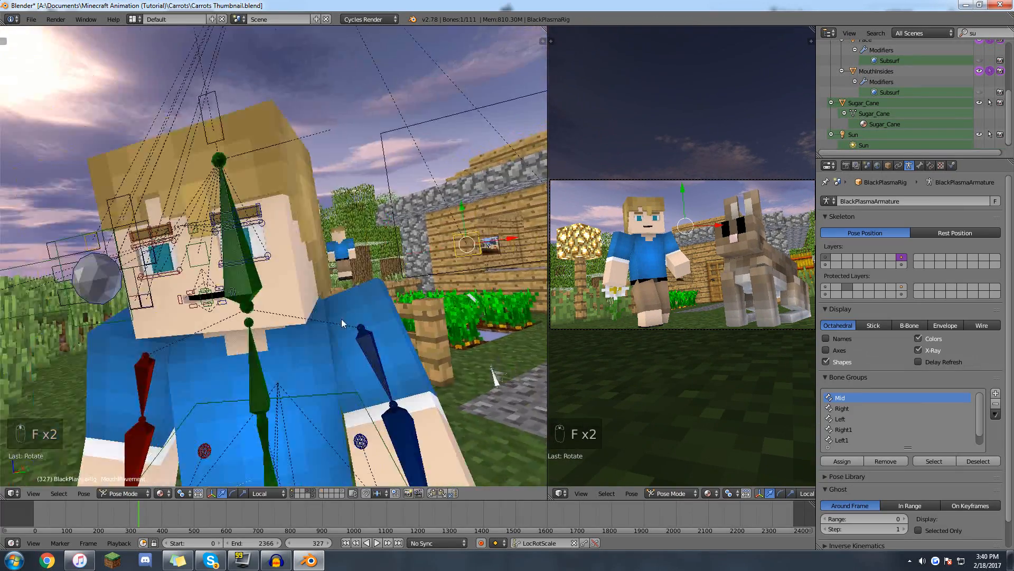
Open the character's mouth by moving its mouth control and reset the location of the right mouth joint.
{"action": "middle_click_drag", "start_coordinate": [342, 323], "coordinate": [375, 288]}
{"action": "key", "text": "g"}
{"action": "left_click", "coordinate": [232, 290]}
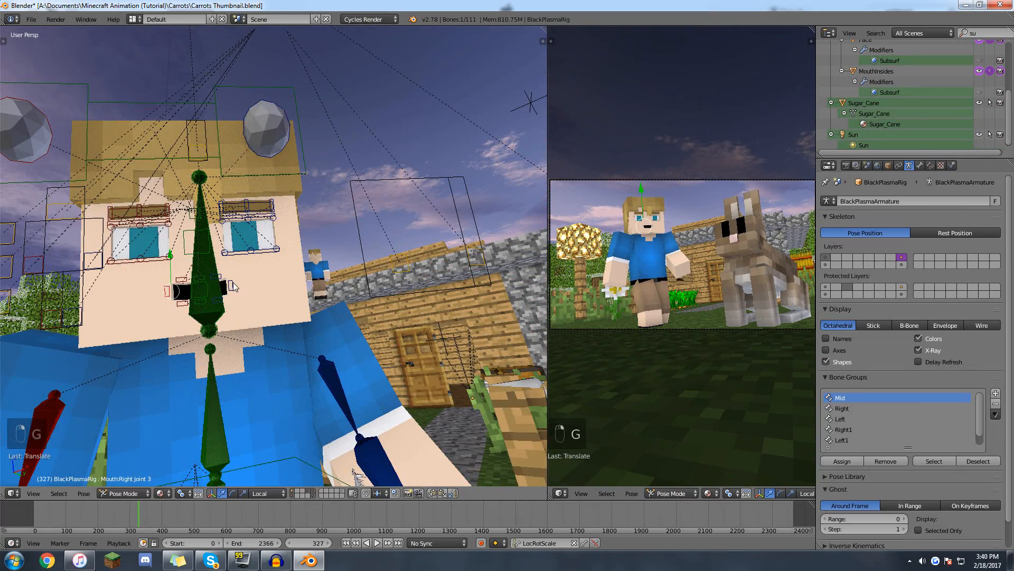
{"action": "key", "text": "alt+g"}
{"action": "key", "text": "r"}
{"action": "key", "text": "g"}
{"action": "left_click", "coordinate": [259, 159]}
{"action": "right_click", "coordinate": [178, 210]}
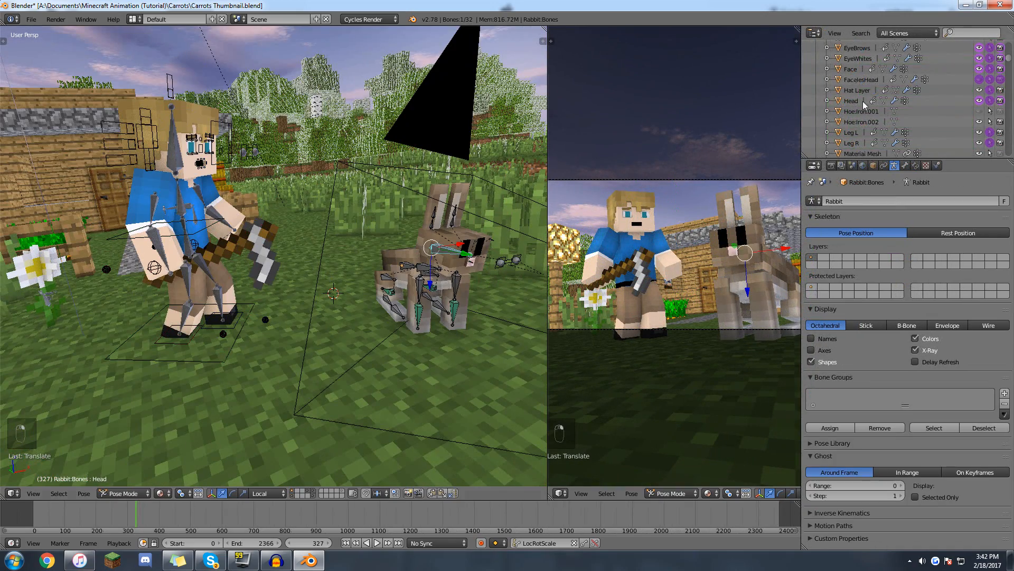
Locate the rabbit in the Outliner and unhide its Carrot.007 object in the viewport and render.
{"action": "key", "text": "KP_Decimal"}
{"action": "scroll", "coordinate": [921, 122], "scroll_direction": "down", "scroll_amount": 3}
{"action": "left_click", "coordinate": [980, 94]}
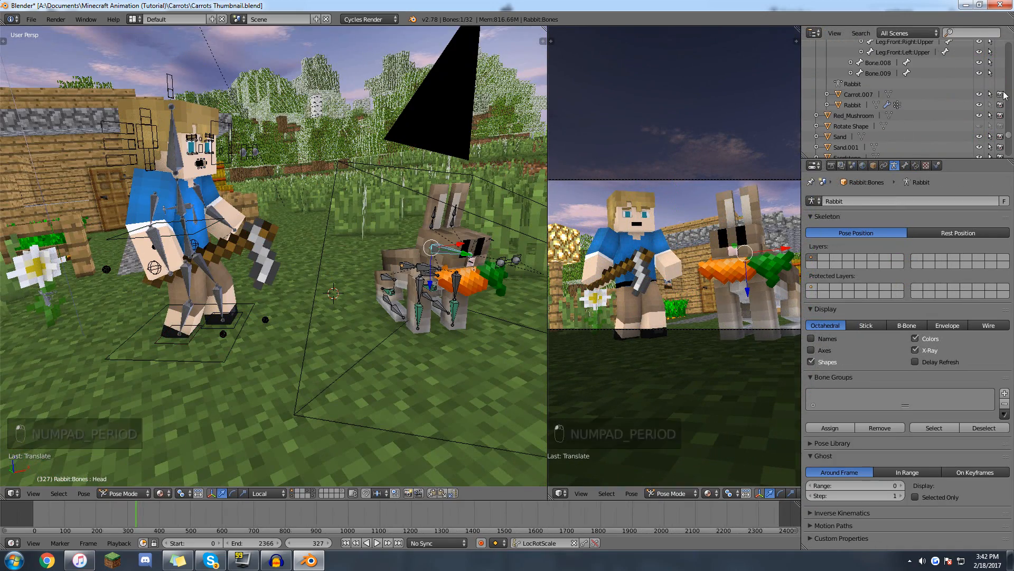
Rotate the rabbit's head bone about its local Y axis in the camera view.
{"action": "key", "text": "KP_0"}
{"action": "key", "text": "r"}
{"action": "right_click", "coordinate": [532, 200]}
{"action": "key", "text": "r"}
{"action": "key", "text": "y"}
{"action": "key", "text": "y"}
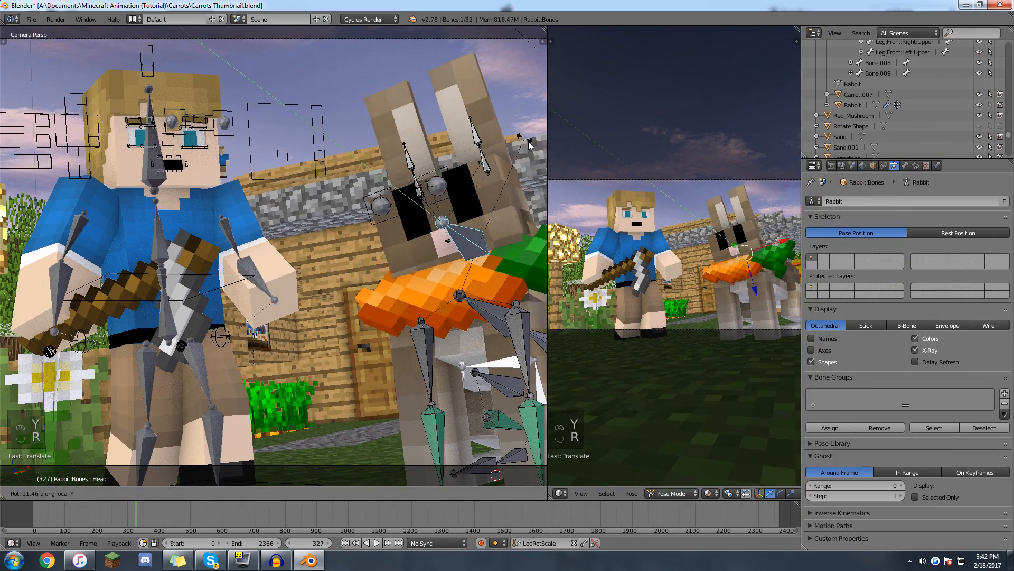
{"action": "left_click", "coordinate": [1, 161]}
Select both of the rabbit's ear bones and rotate them freely.
{"action": "right_click", "coordinate": [508, 171]}
{"action": "right_click", "coordinate": [438, 156], "text": "shift"}
{"action": "key", "text": "r"}
{"action": "key", "text": "r"}
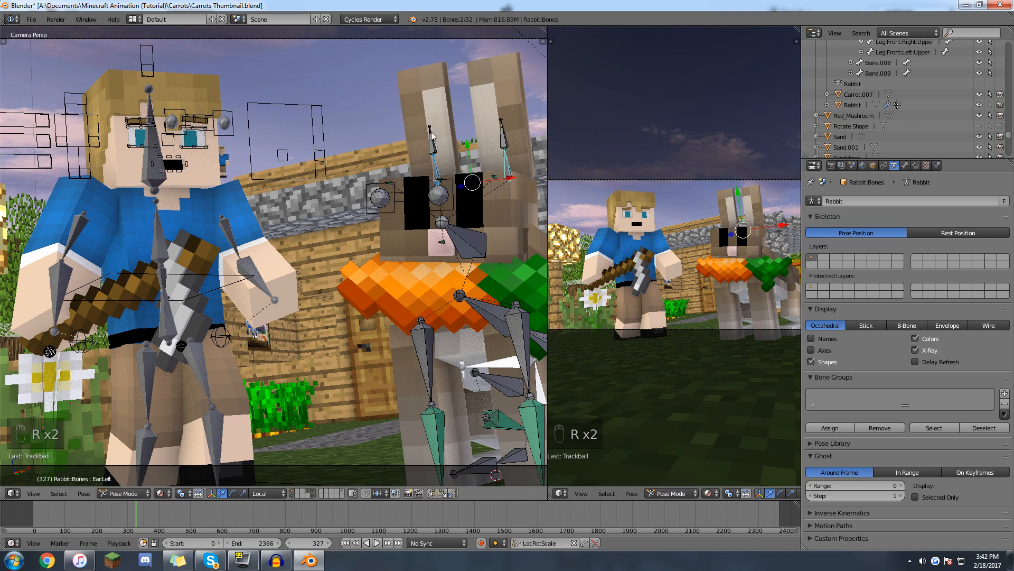
{"action": "left_click", "coordinate": [498, 74]}
Render the current frame of the thumbnail scene.
{"action": "key", "text": "F11"}
{"action": "key", "text": "F11"}
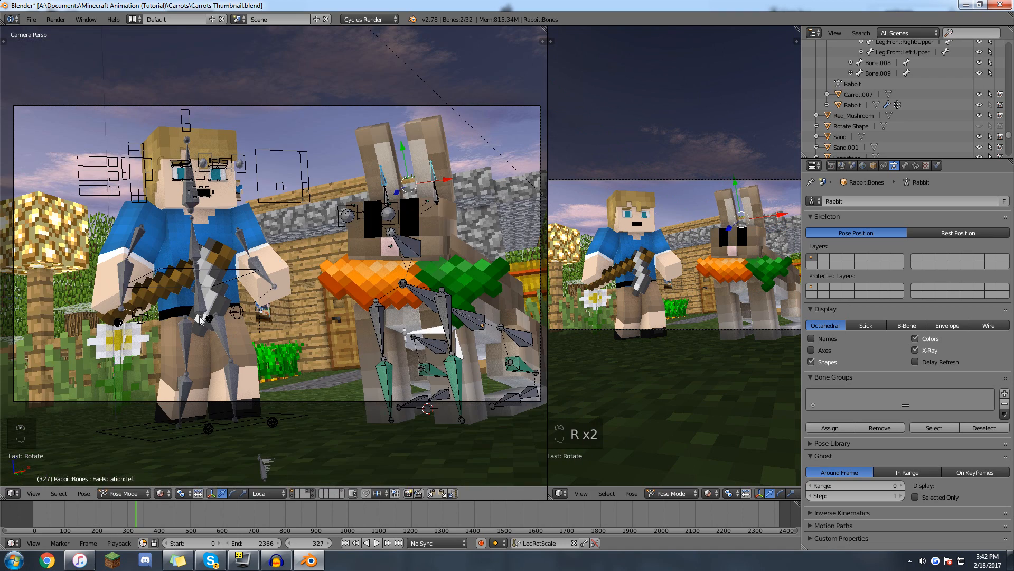
{"action": "key", "text": "F12"}
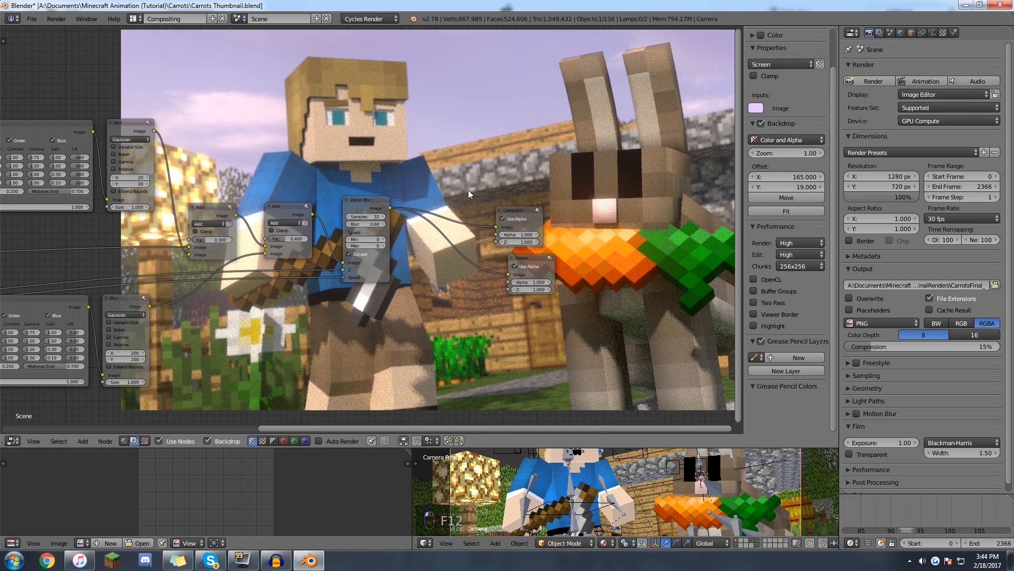
Insert a Lens Distortion node between Vector Blur and the Composite and Viewer nodes, with its distortion set to 0.020.
{"action": "left_click", "coordinate": [468, 190]}
{"action": "left_click", "coordinate": [449, 194]}
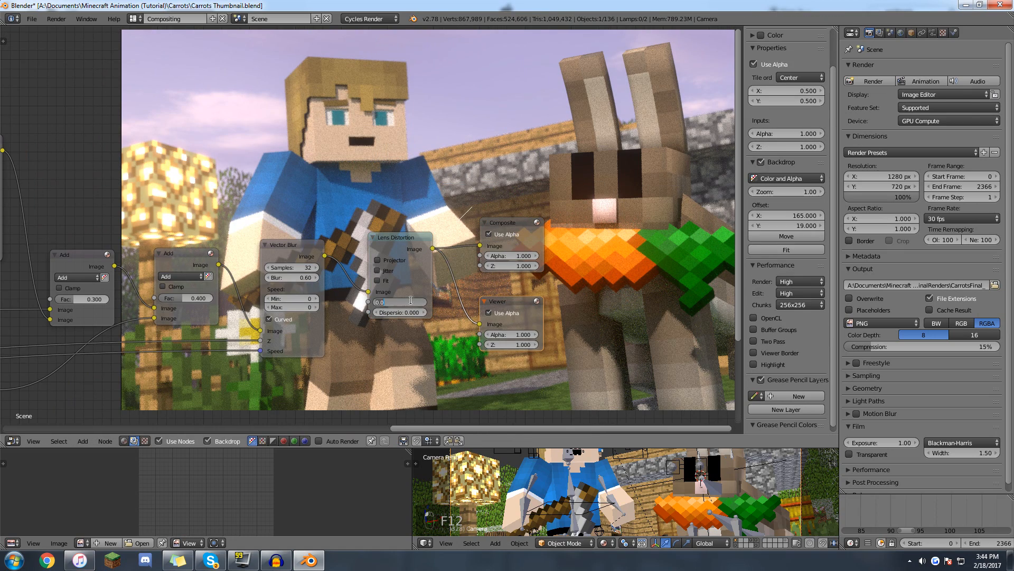
{"action": "type", "text": "20"}
{"action": "key", "text": "Return"}
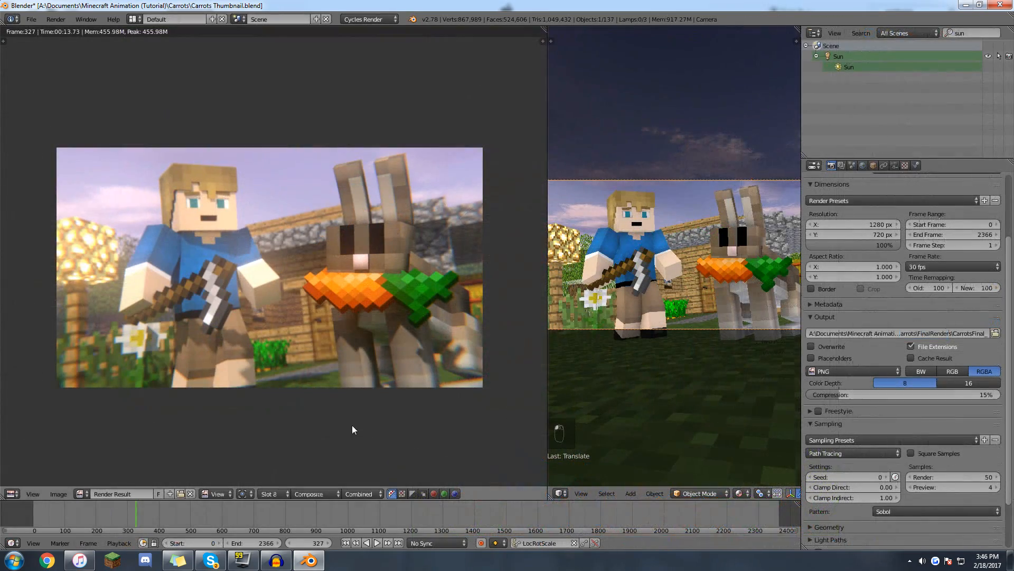
View the stored renders in slots 1, 2 and 3 one after another.
{"action": "mouse_move", "coordinate": [351, 426]}
{"action": "middle_mouse_down"}
{"action": "mouse_move", "coordinate": [344, 417]}
{"action": "mouse_move", "coordinate": [358, 411]}
{"action": "middle_mouse_up"}
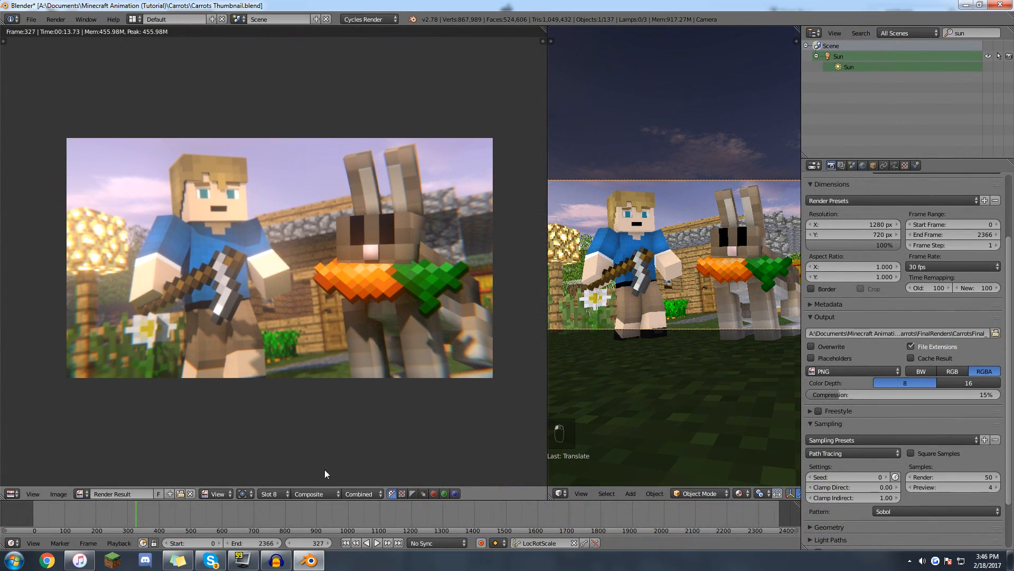
{"action": "left_click", "coordinate": [276, 493]}
{"action": "left_click", "coordinate": [280, 477]}
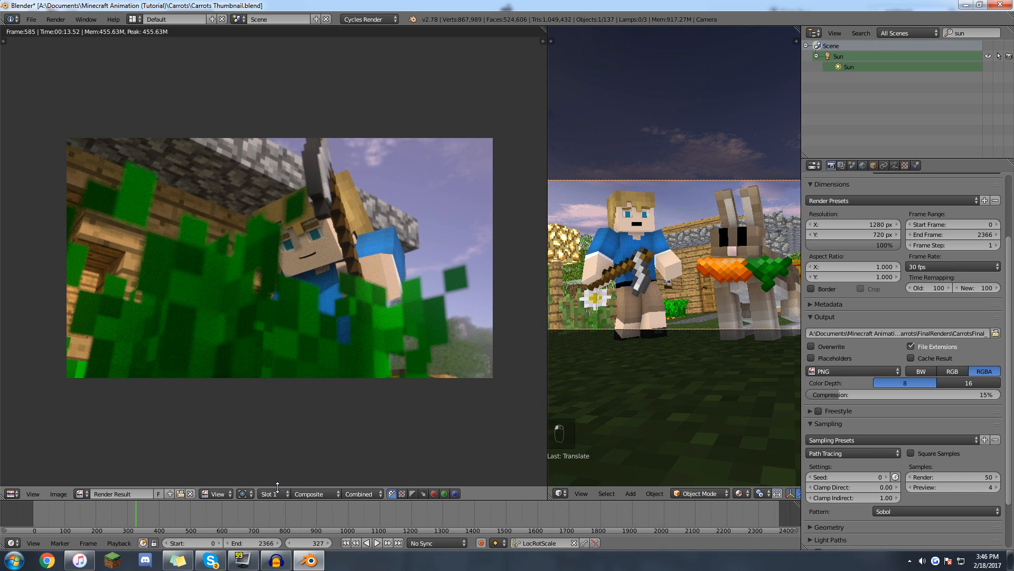
{"action": "left_click", "coordinate": [277, 493]}
{"action": "left_click", "coordinate": [280, 466]}
{"action": "left_click", "coordinate": [277, 493]}
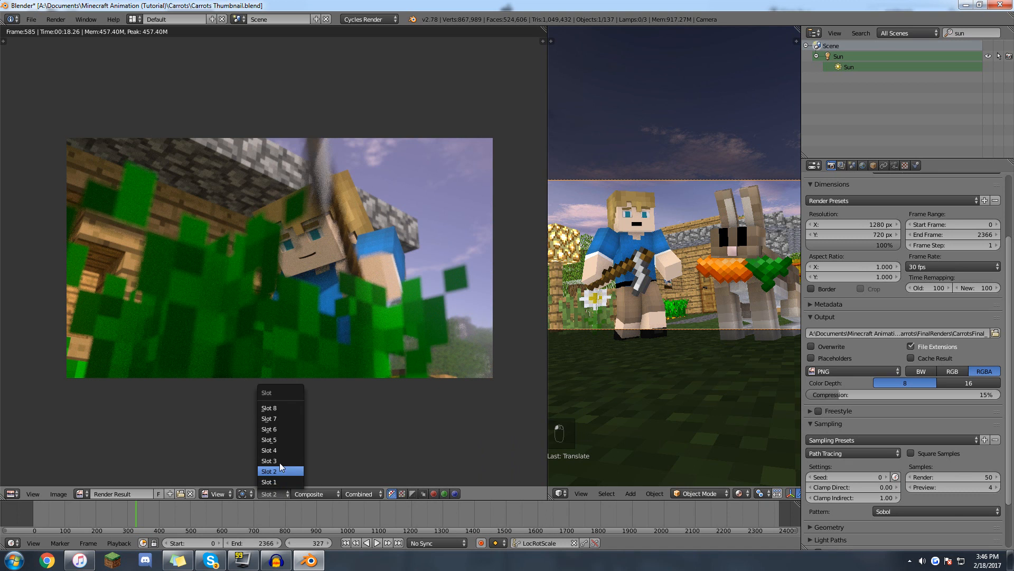
{"action": "left_click", "coordinate": [280, 462]}
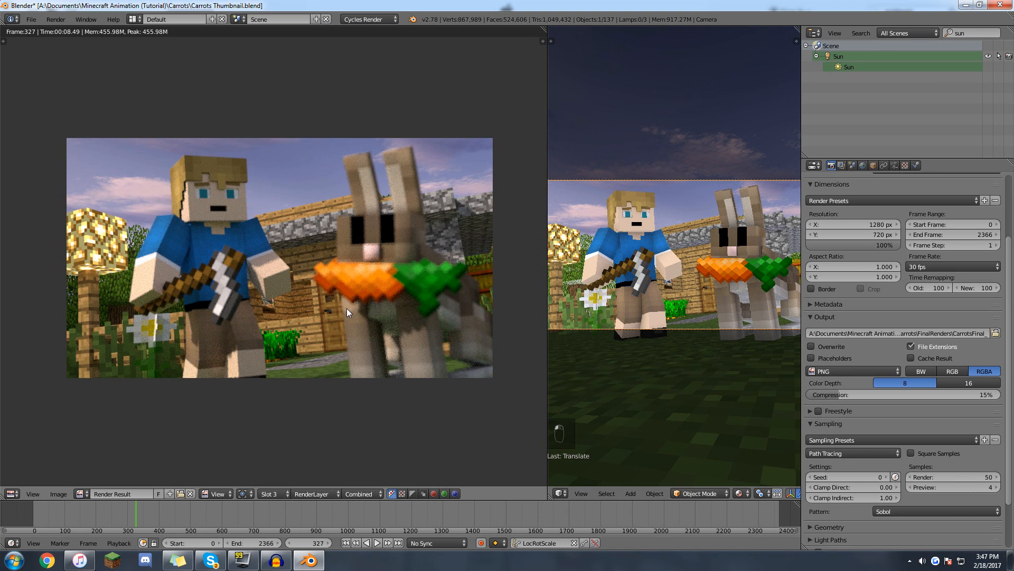
Continue comparing the thumbnail renders by viewing slots 4, 5 and 6.
{"action": "left_click", "coordinate": [273, 493]}
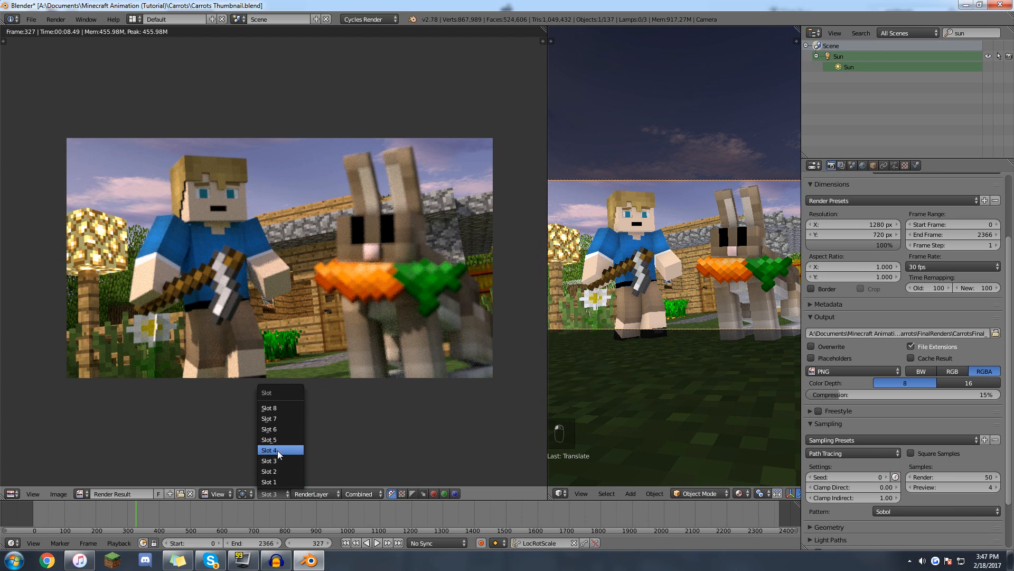
{"action": "left_click", "coordinate": [278, 450]}
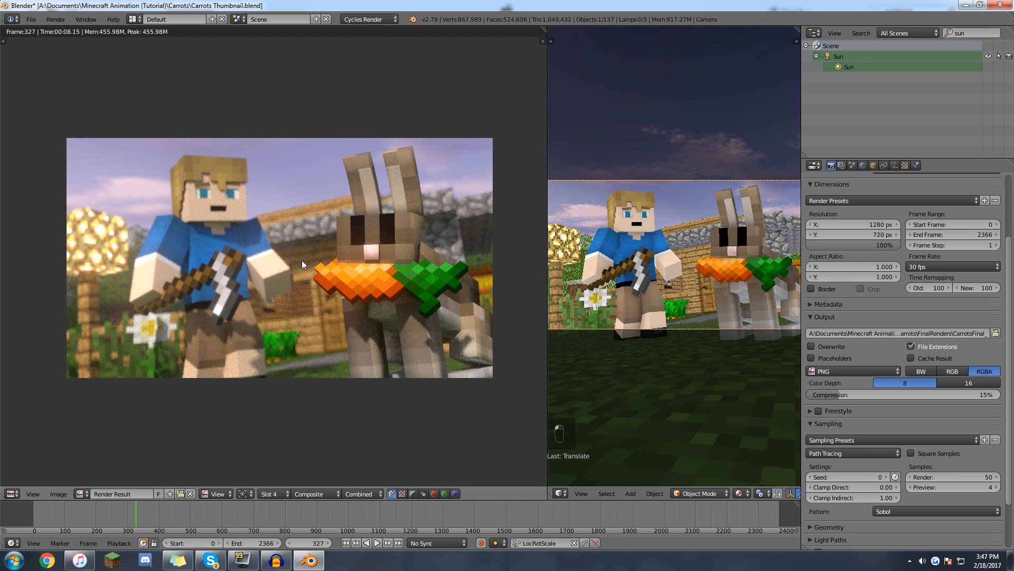
{"action": "left_click", "coordinate": [274, 494]}
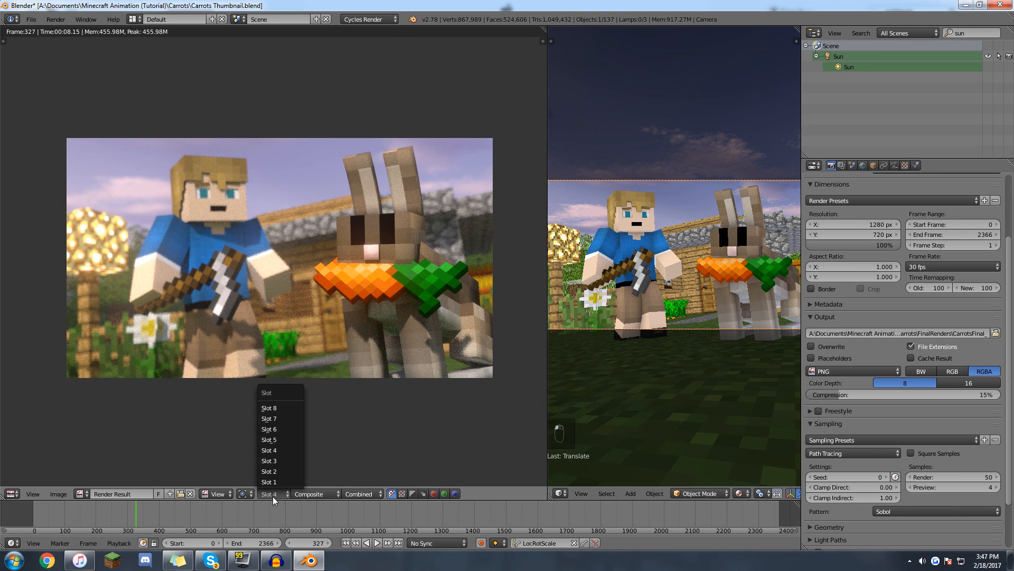
{"action": "left_click", "coordinate": [281, 440]}
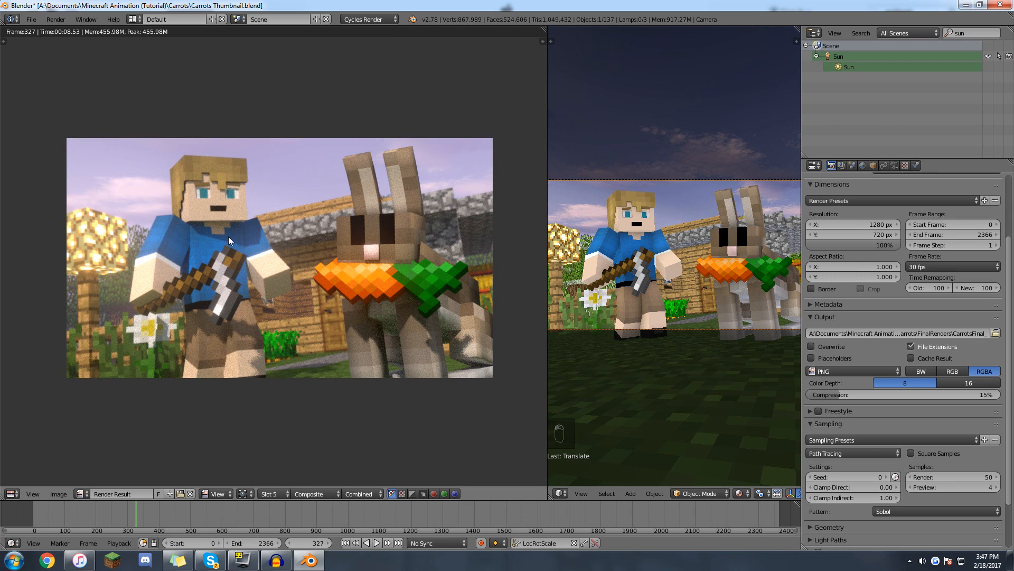
{"action": "left_click", "coordinate": [280, 492]}
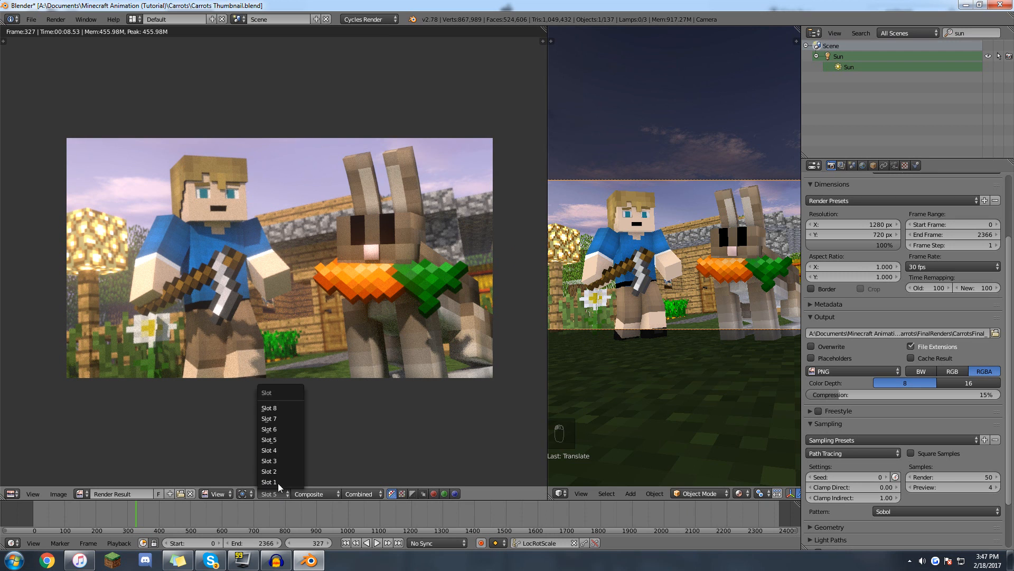
{"action": "left_click", "coordinate": [282, 429]}
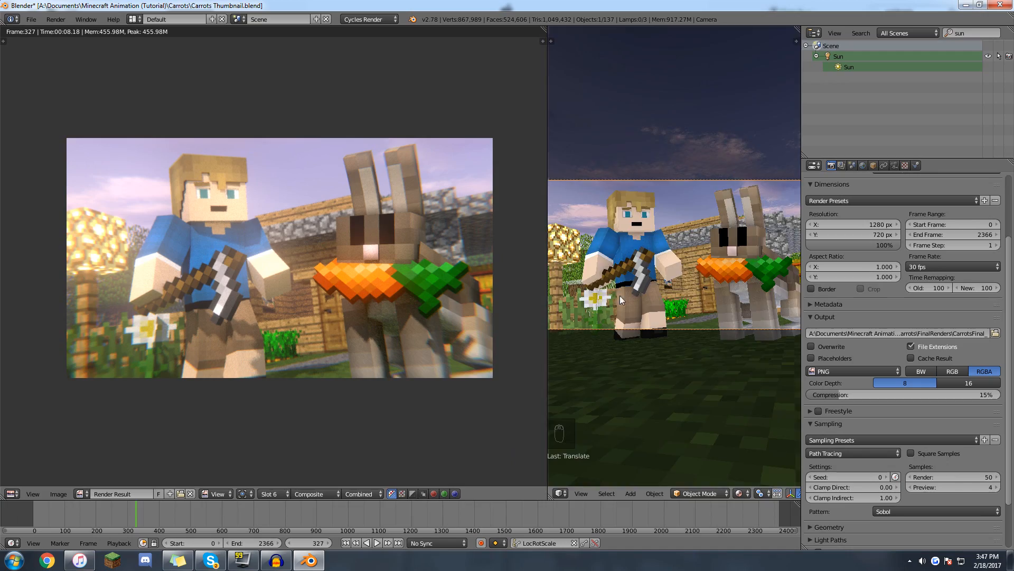
Examine the character, rabbit and lamp placement in the 3D view, and return to the render result.
{"action": "middle_click_drag", "start_coordinate": [624, 302], "coordinate": [677, 342]}
{"action": "key", "text": "Escape"}
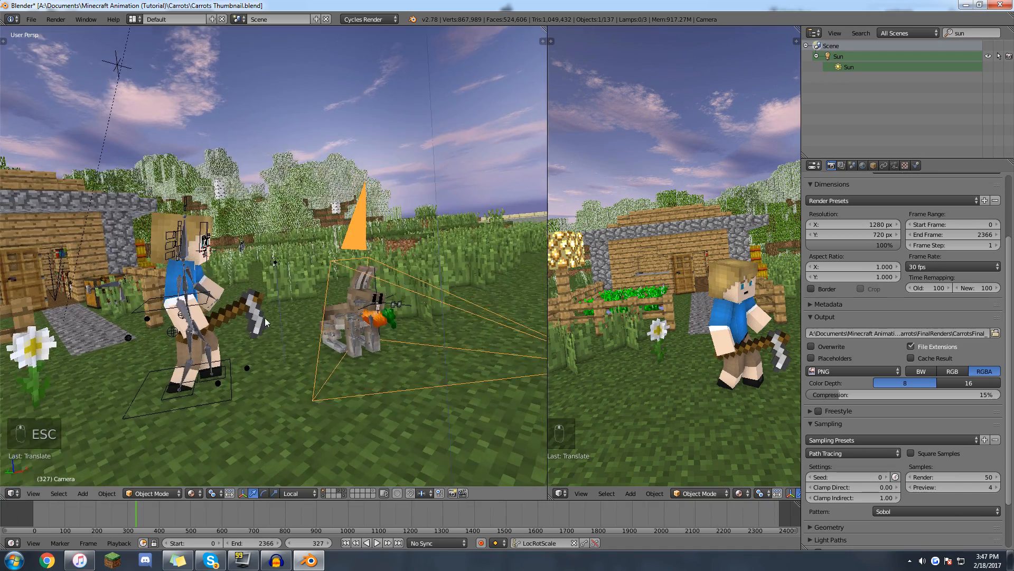
{"action": "middle_click_drag", "start_coordinate": [265, 314], "coordinate": [271, 258]}
{"action": "key", "text": "F11"}
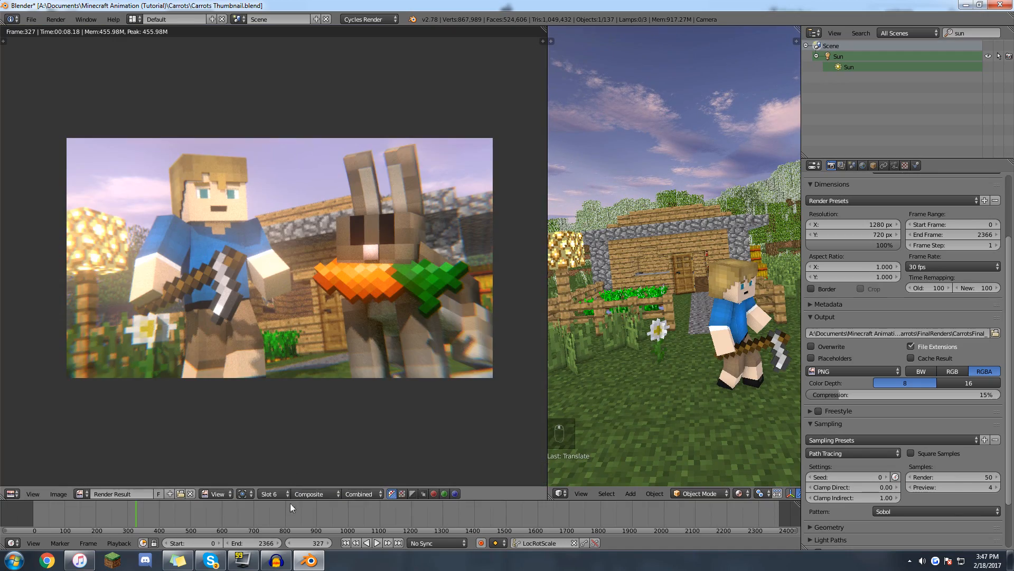
Compare the render in slot 5 with the one in slot 6.
{"action": "left_click", "coordinate": [277, 494]}
{"action": "left_click", "coordinate": [278, 442]}
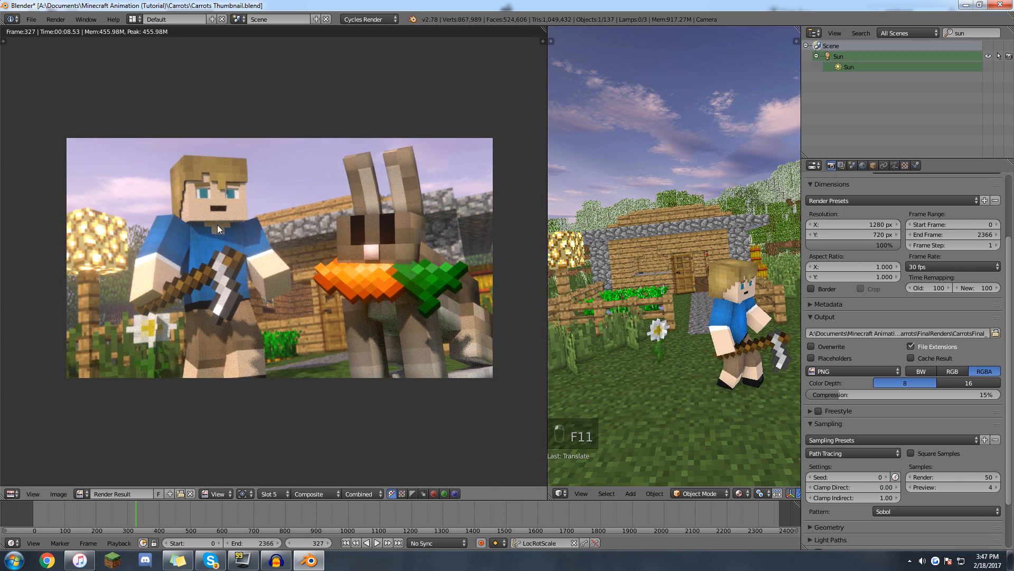
{"action": "scroll", "coordinate": [279, 255], "scroll_direction": "down", "scroll_amount": 7}
{"action": "scroll", "coordinate": [264, 257], "scroll_direction": "up", "scroll_amount": 7}
{"action": "left_click", "coordinate": [273, 494]}
{"action": "left_click", "coordinate": [274, 424]}
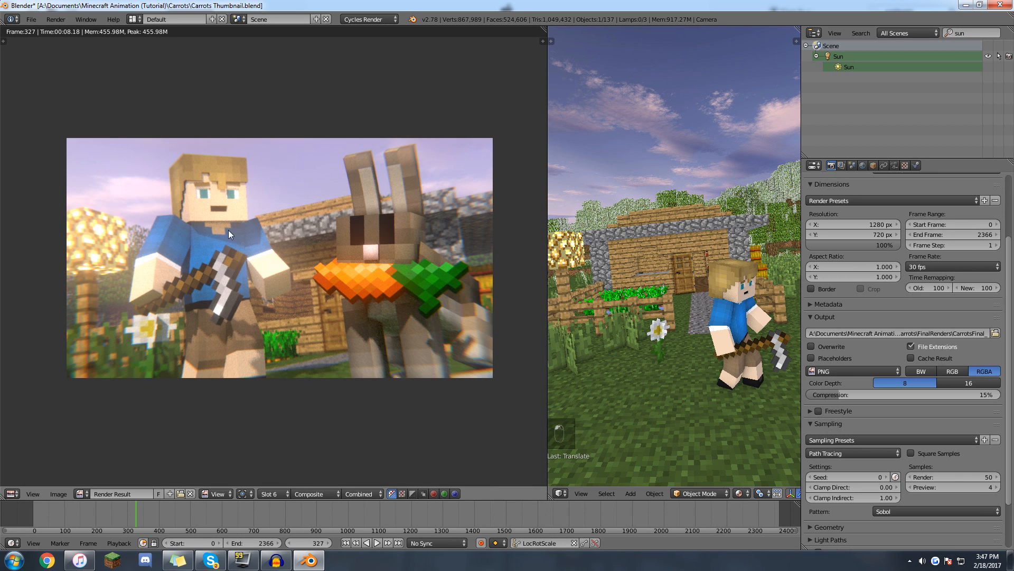
View the thumbnail renders in slots 7 and 8.
{"action": "left_click", "coordinate": [280, 493]}
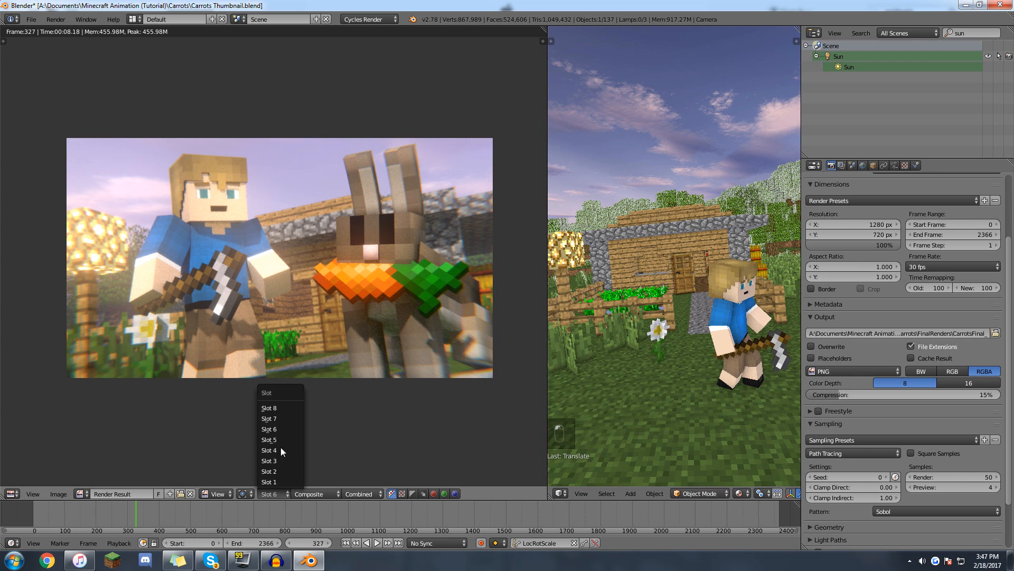
{"action": "left_click", "coordinate": [282, 419]}
{"action": "left_click", "coordinate": [274, 494]}
{"action": "left_click", "coordinate": [278, 407]}
{"action": "scroll", "coordinate": [293, 264], "scroll_direction": "down", "scroll_amount": 1}
{"action": "scroll", "coordinate": [294, 264], "scroll_direction": "up", "scroll_amount": 1}
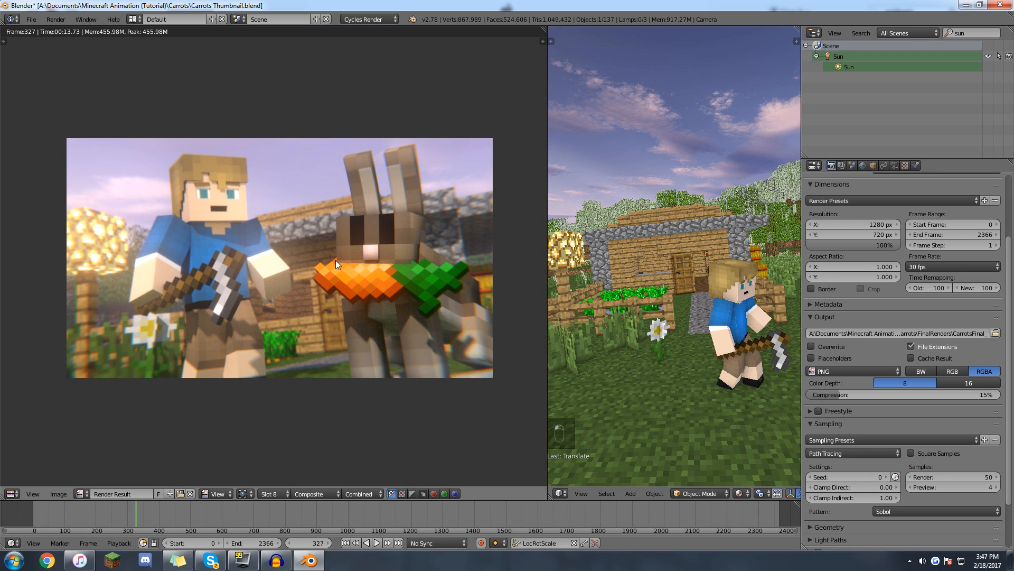
Examine the slot 8 render at thumbnail size to judge how readable it is when small.
{"action": "scroll", "coordinate": [335, 260], "scroll_direction": "up", "scroll_amount": 1}
{"action": "scroll", "coordinate": [335, 260], "scroll_direction": "down", "scroll_amount": 4}
{"action": "scroll", "coordinate": [339, 277], "scroll_direction": "down", "scroll_amount": 6}
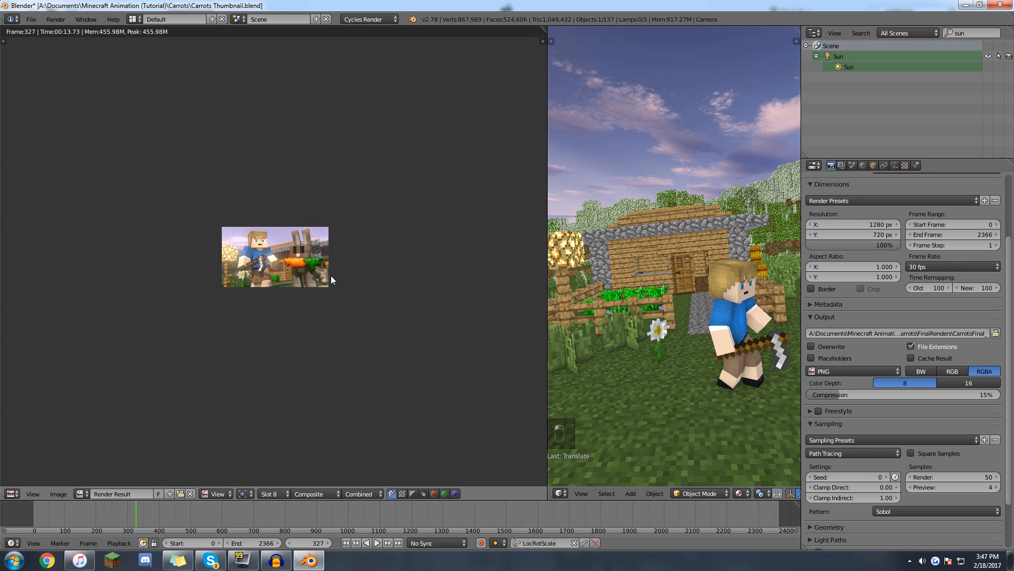
{"action": "scroll", "coordinate": [338, 293], "scroll_direction": "up", "scroll_amount": 1}
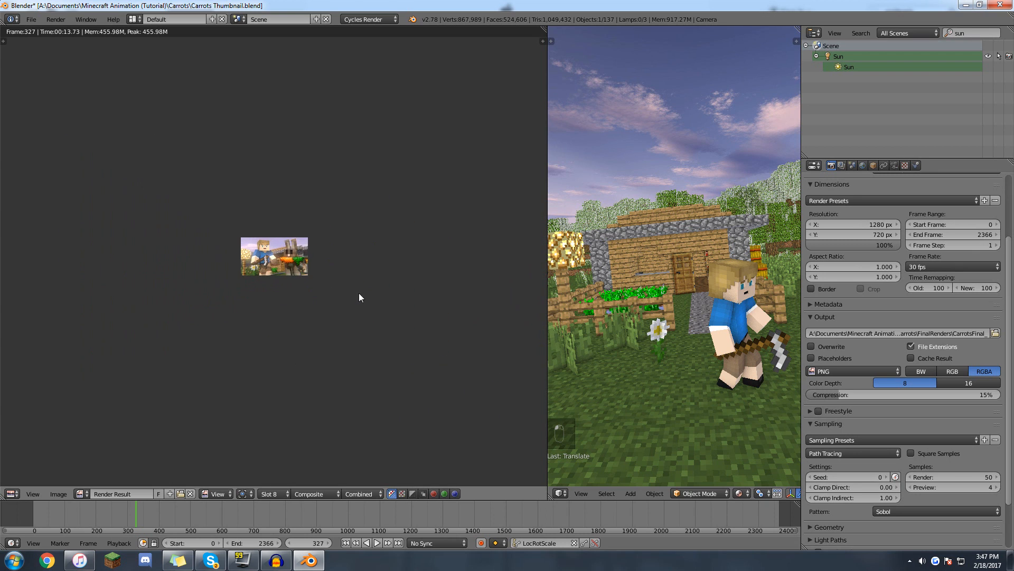
{"action": "scroll", "coordinate": [334, 285], "scroll_direction": "up", "scroll_amount": 2}
{"action": "scroll", "coordinate": [359, 302], "scroll_direction": "down", "scroll_amount": 1}
{"action": "scroll", "coordinate": [358, 303], "scroll_direction": "up", "scroll_amount": 4}
Display the render in slot 7 and check it at reduced and enlarged sizes.
{"action": "left_click", "coordinate": [275, 493]}
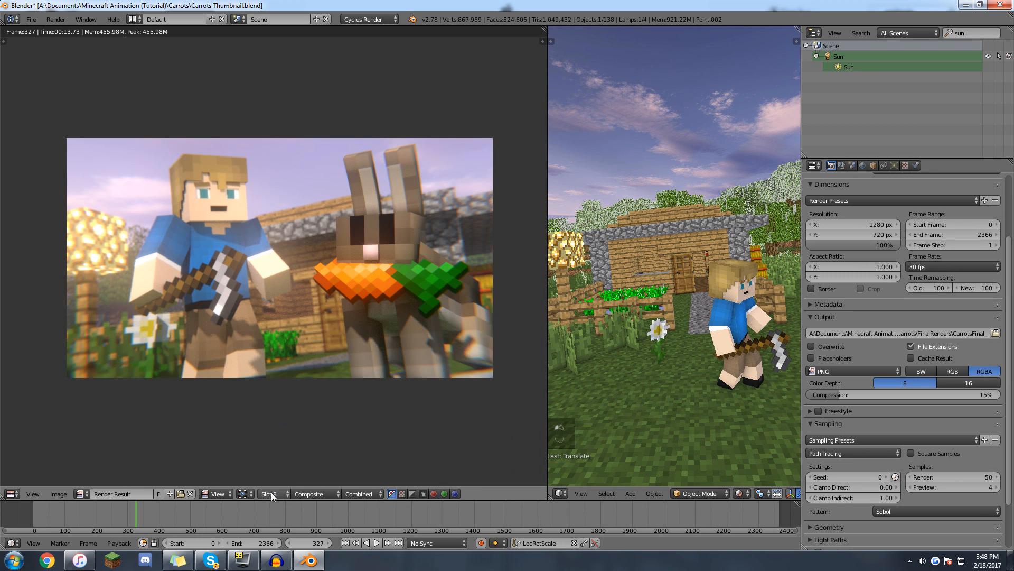
{"action": "left_click", "coordinate": [271, 493]}
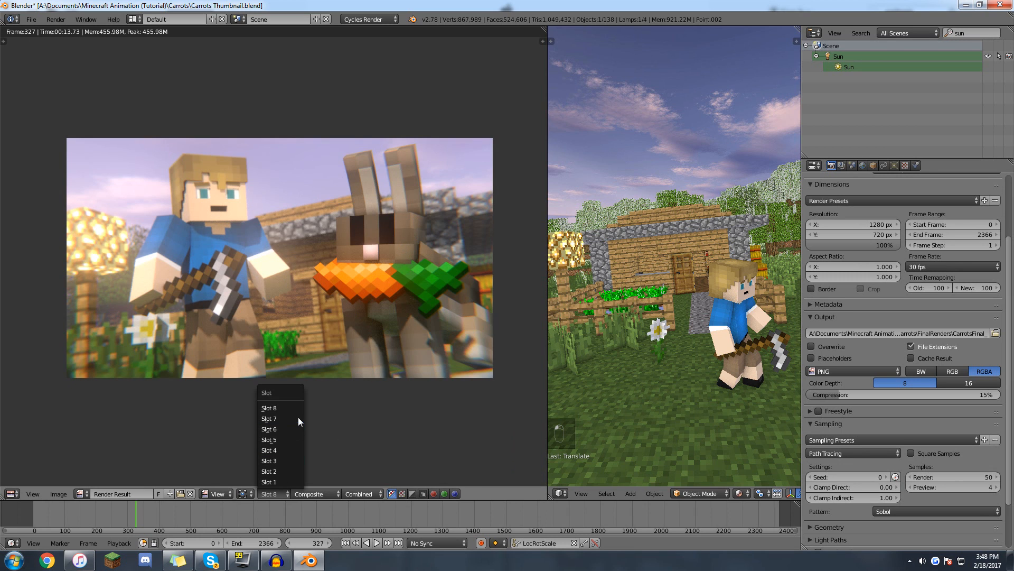
{"action": "left_click", "coordinate": [298, 418]}
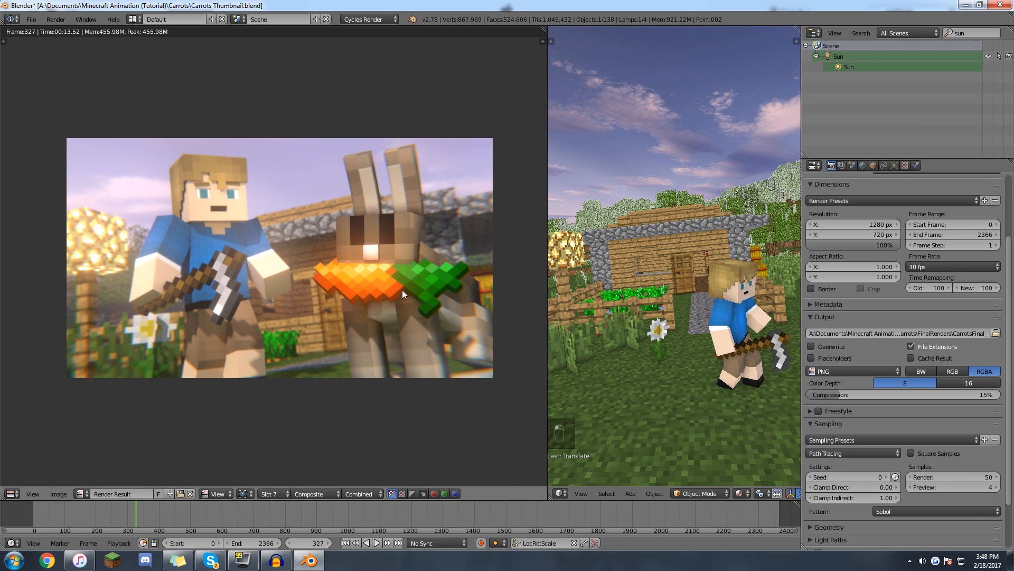
{"action": "scroll", "coordinate": [373, 314], "scroll_direction": "down", "scroll_amount": 2}
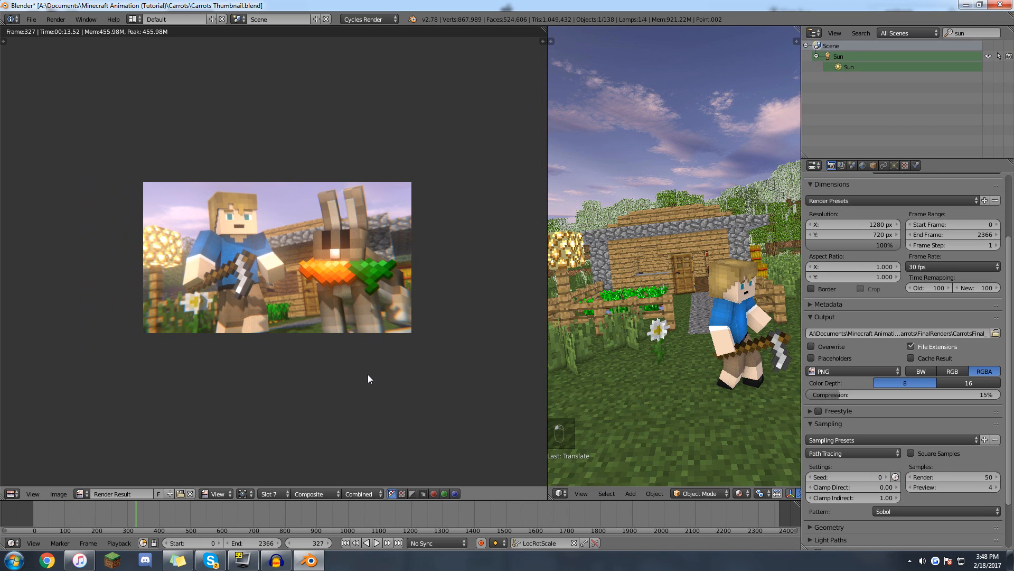
{"action": "scroll", "coordinate": [369, 378], "scroll_direction": "up", "scroll_amount": 2}
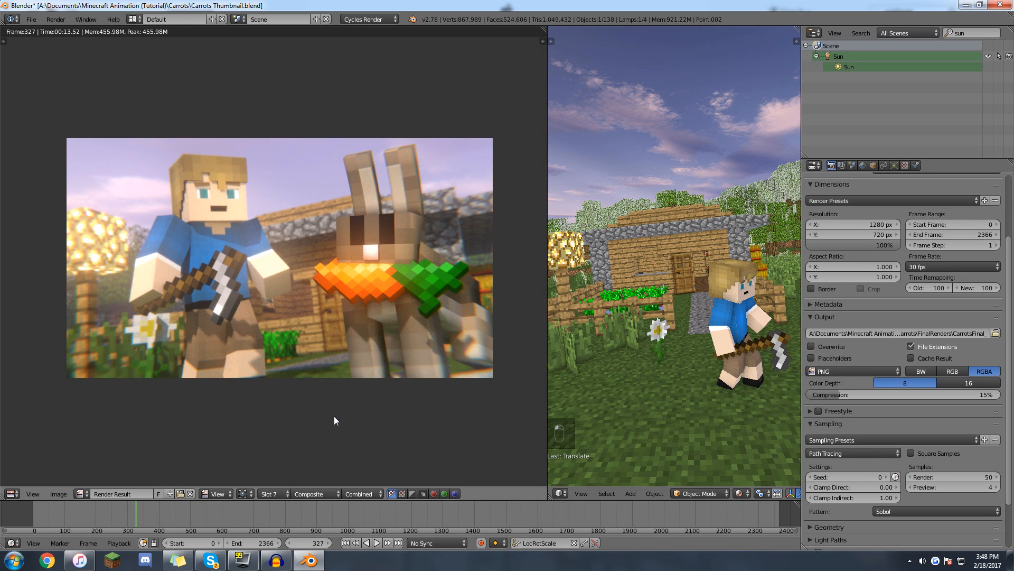
{"action": "scroll", "coordinate": [335, 421], "scroll_direction": "up", "scroll_amount": 1}
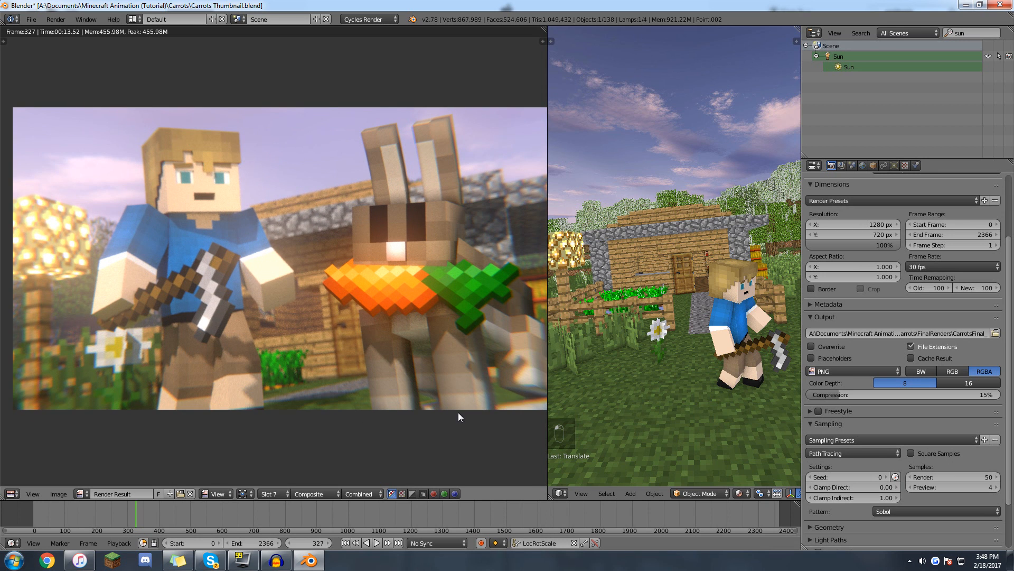
Begin saving the slot 7 render as a PNG image in the Carrots folder and open its file name for editing.
{"action": "left_click", "coordinate": [59, 494]}
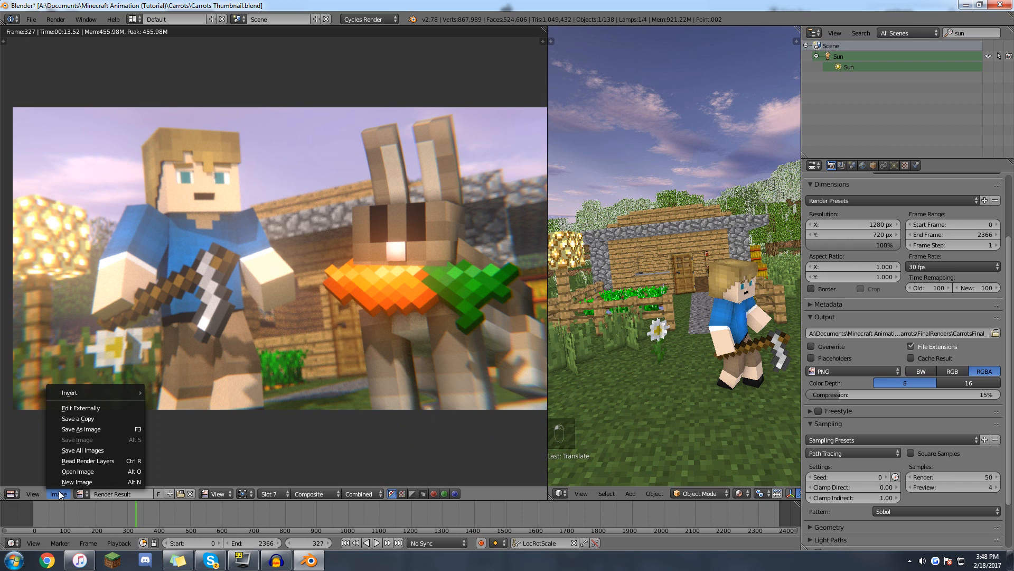
{"action": "left_click", "coordinate": [98, 428]}
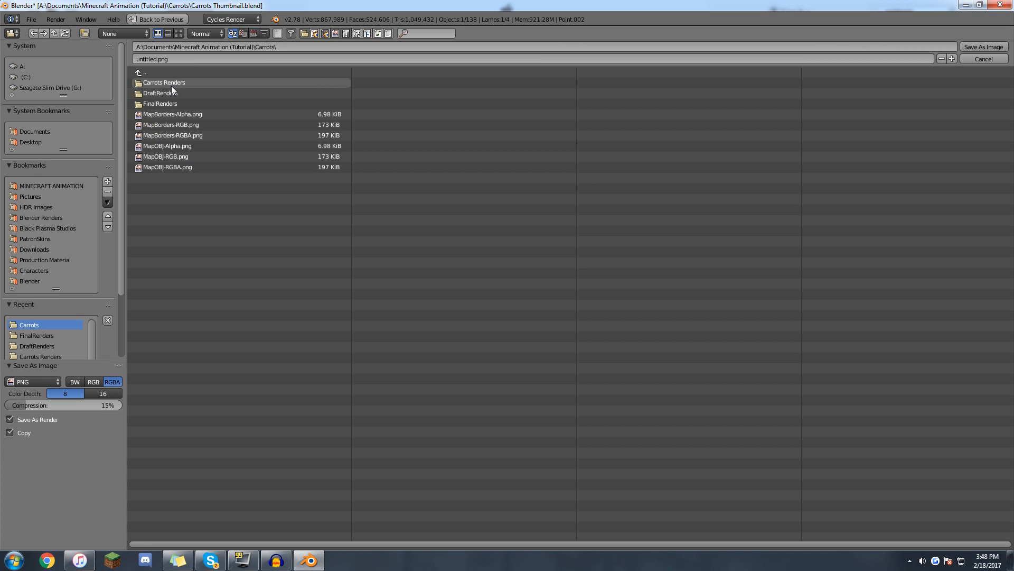
{"action": "left_click", "coordinate": [191, 58]}
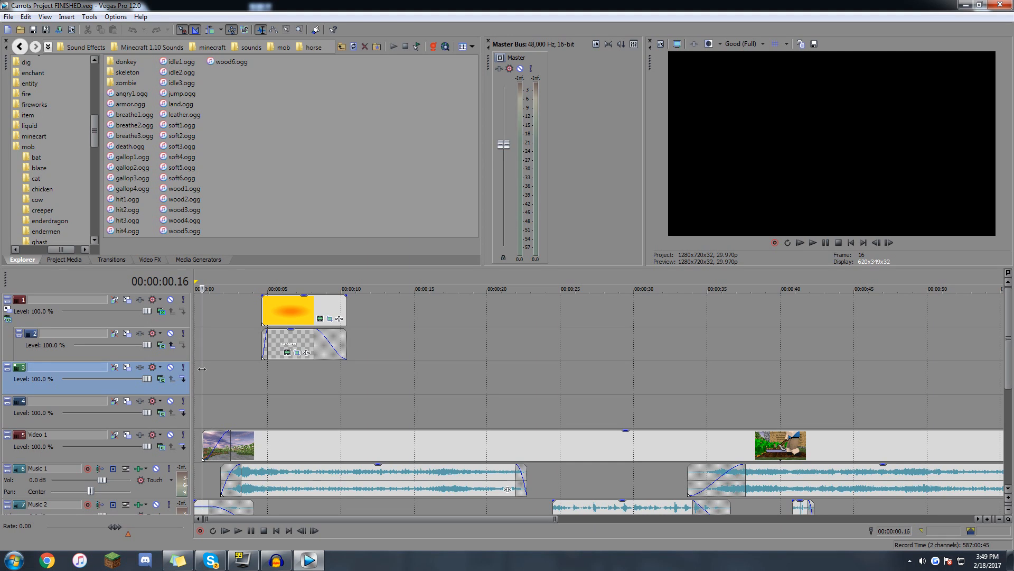
Switch to Vegas Pro and examine the video, music, sound effect and ambience tracks of the finished Carrots project.
{"action": "scroll", "coordinate": [1012, 353], "scroll_direction": "down", "scroll_amount": 4}
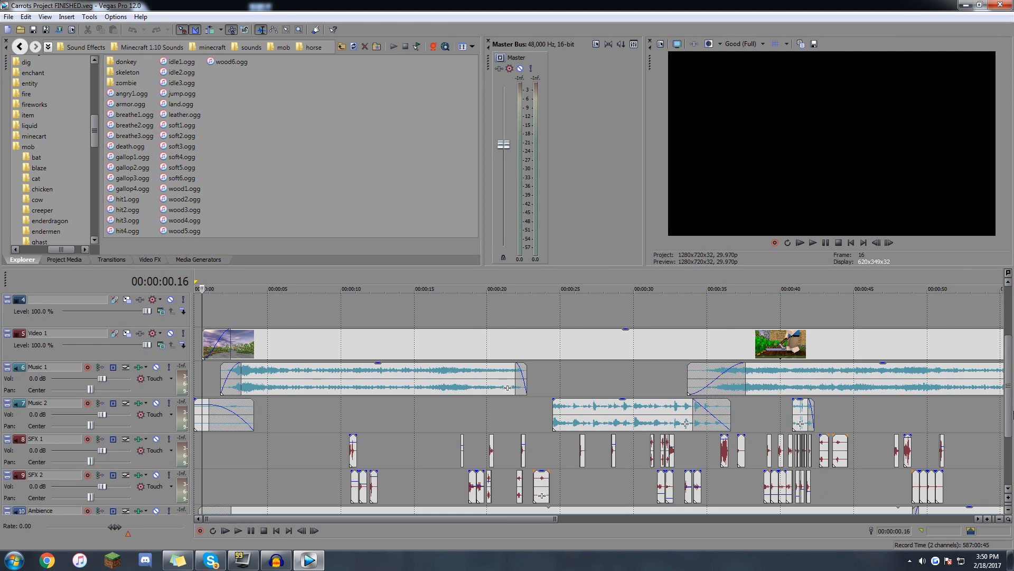
{"action": "scroll", "coordinate": [1012, 420], "scroll_direction": "down", "scroll_amount": 1}
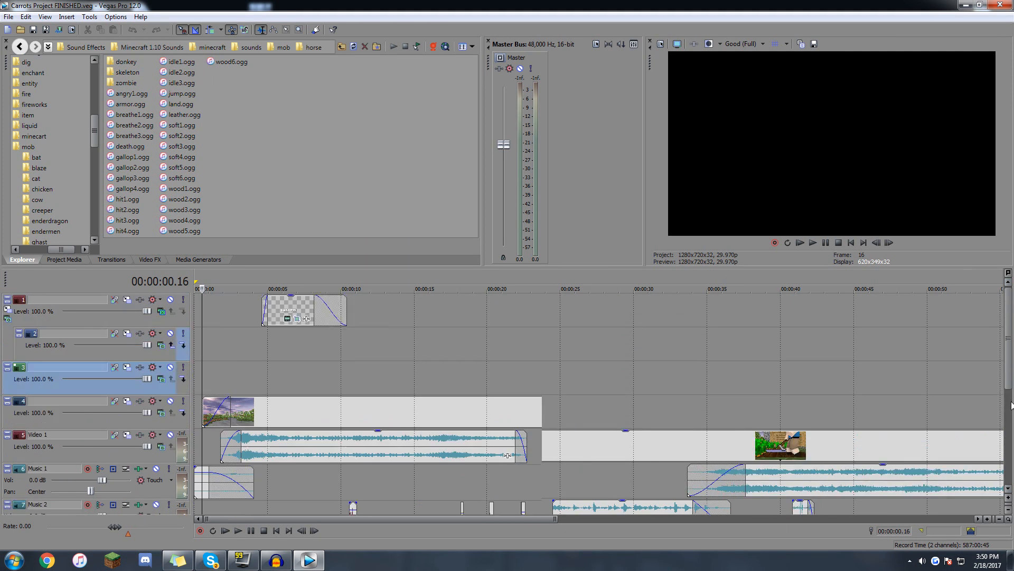
{"action": "scroll", "coordinate": [1012, 420], "scroll_direction": "up", "scroll_amount": 1}
{"action": "scroll", "coordinate": [357, 398], "scroll_direction": "down", "scroll_amount": 3}
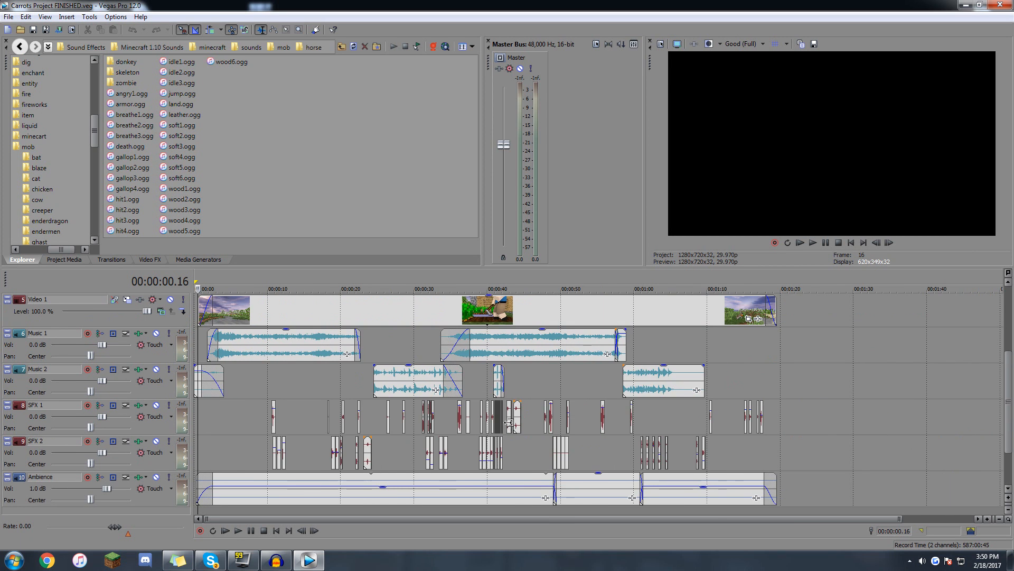
{"action": "scroll", "coordinate": [213, 398], "scroll_direction": "up", "scroll_amount": 3}
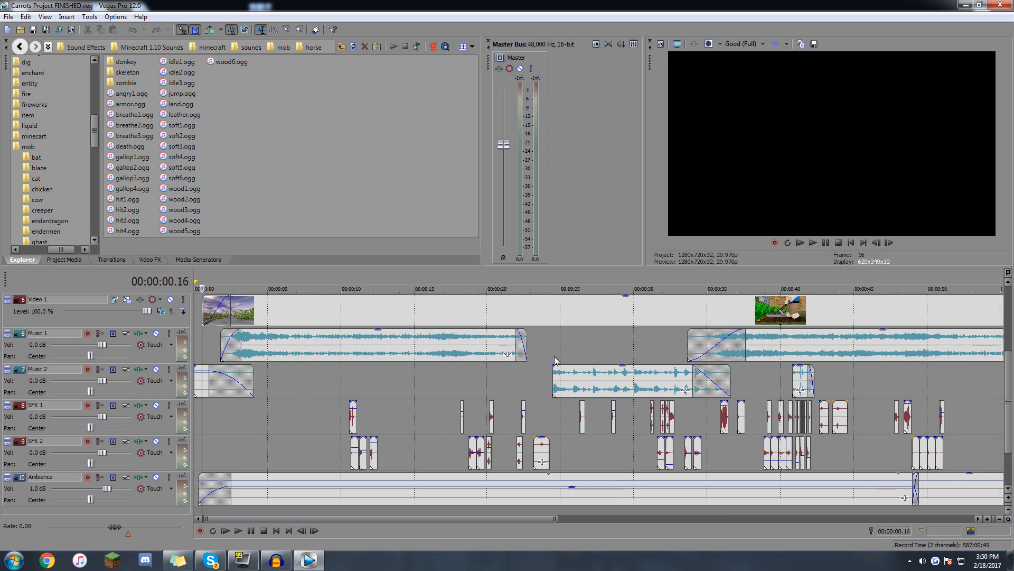
{"action": "scroll", "coordinate": [672, 346], "scroll_direction": "down", "scroll_amount": 3}
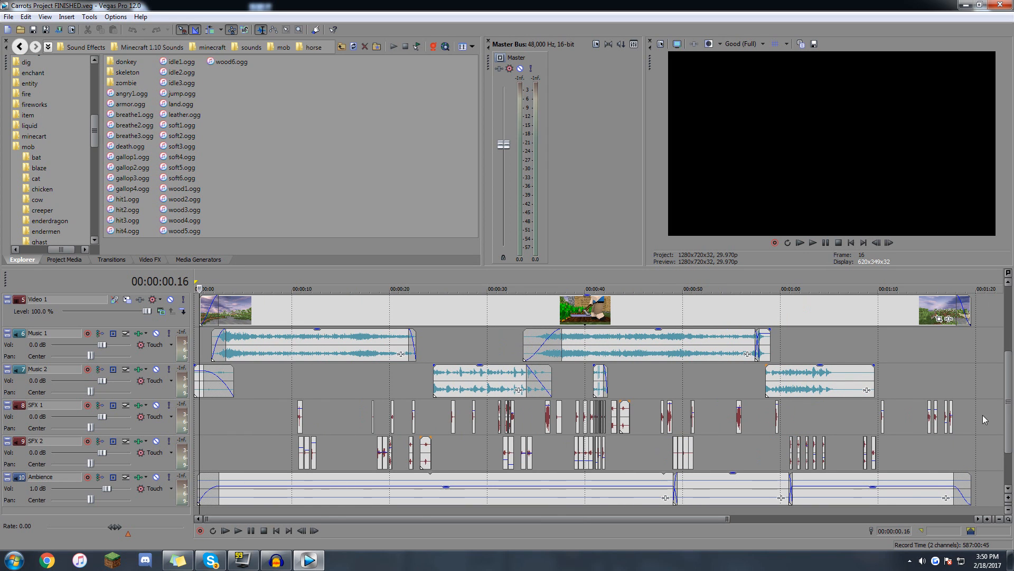
{"action": "left_click_drag", "start_coordinate": [1009, 401], "coordinate": [1008, 336]}
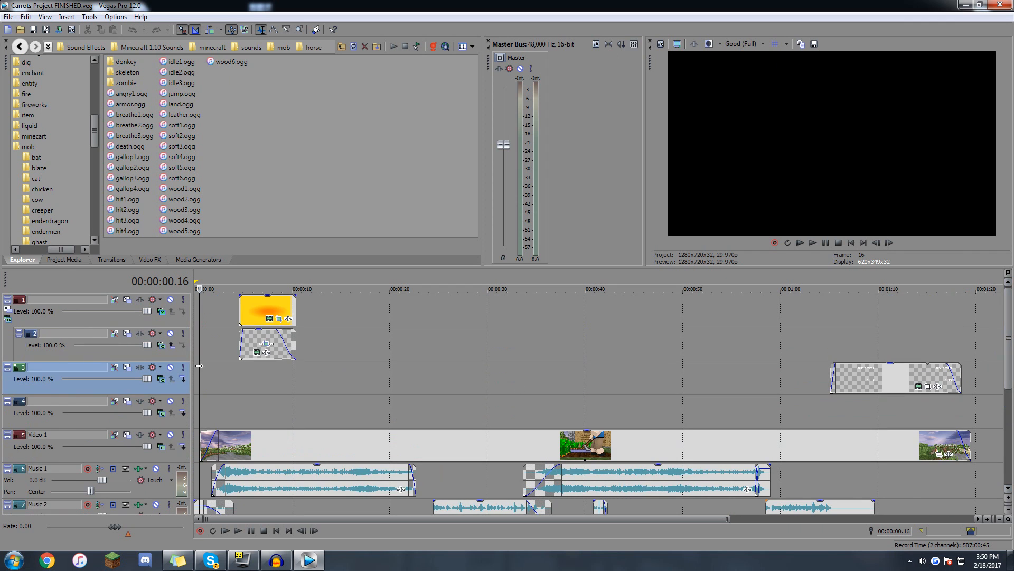
Return the timeline cursor to the very start of the Carrots project.
{"action": "left_click_drag", "start_coordinate": [210, 367], "coordinate": [192, 372]}
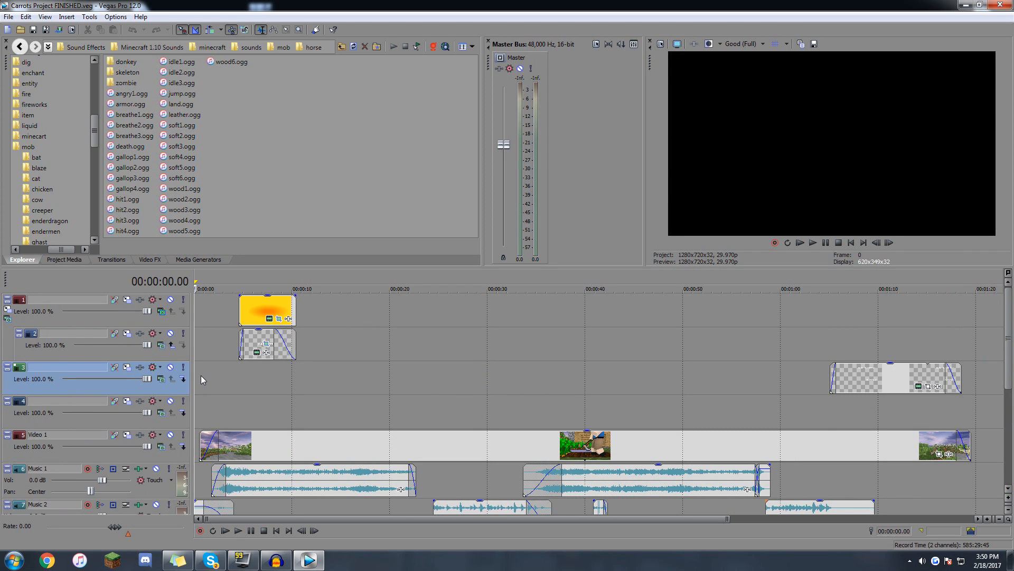
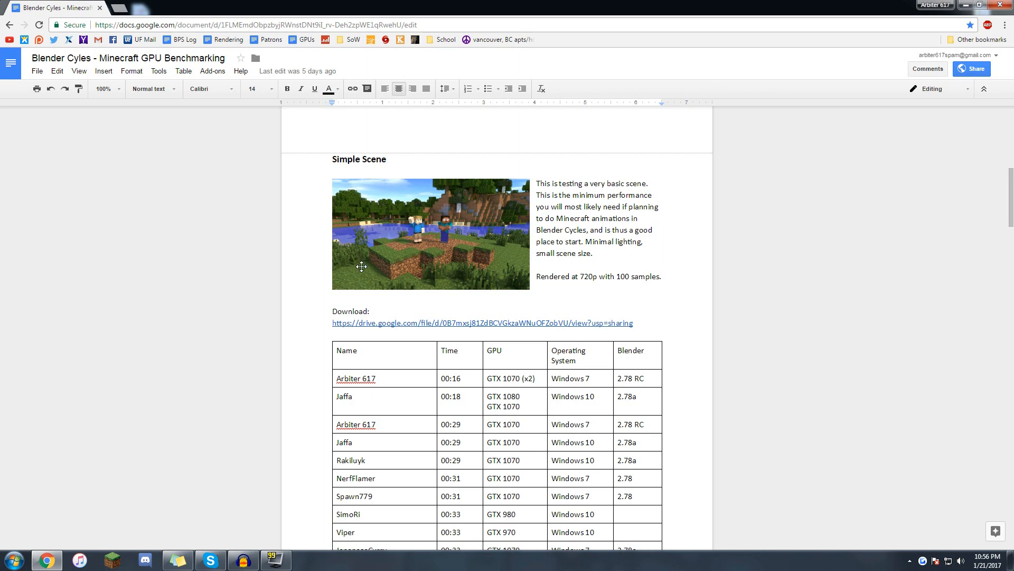
Examine the Simple Scene section and its GPU render times in the Minecraft GPU Benchmarking document in Chrome.
{"action": "scroll", "coordinate": [449, 234], "scroll_direction": "down", "scroll_amount": 3}
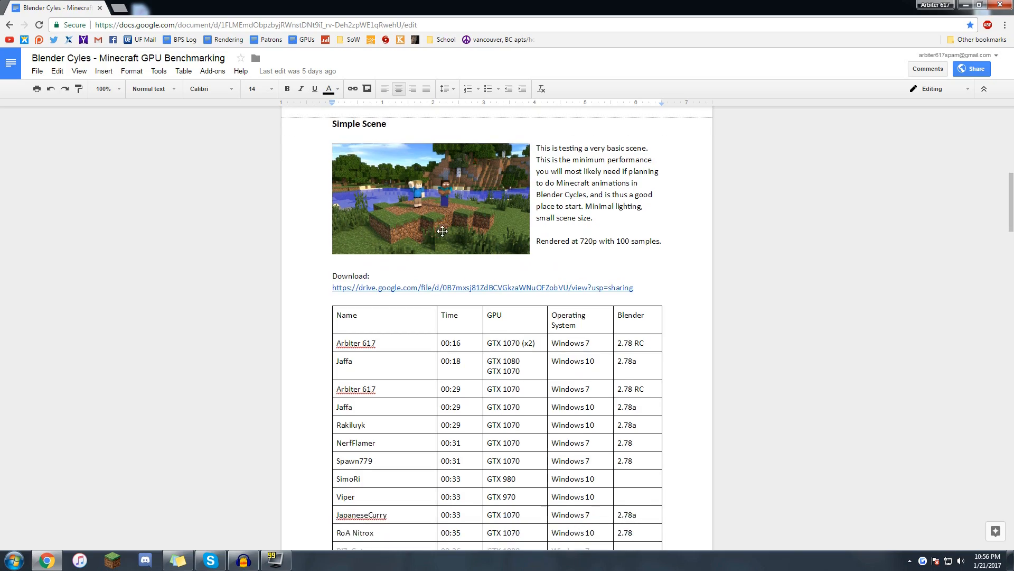
{"action": "scroll", "coordinate": [497, 328], "scroll_direction": "down", "scroll_amount": 5}
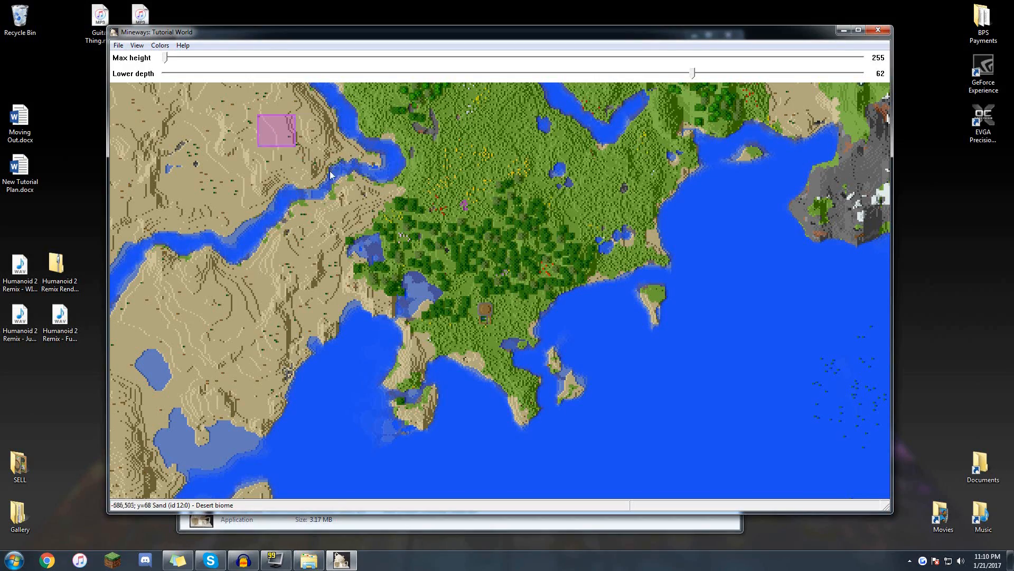
Select the export area on the Tutorial World map in Mineways, spanning the forested peninsula and the surrounding sea.
{"action": "left_click_drag", "start_coordinate": [330, 174], "coordinate": [771, 545]}
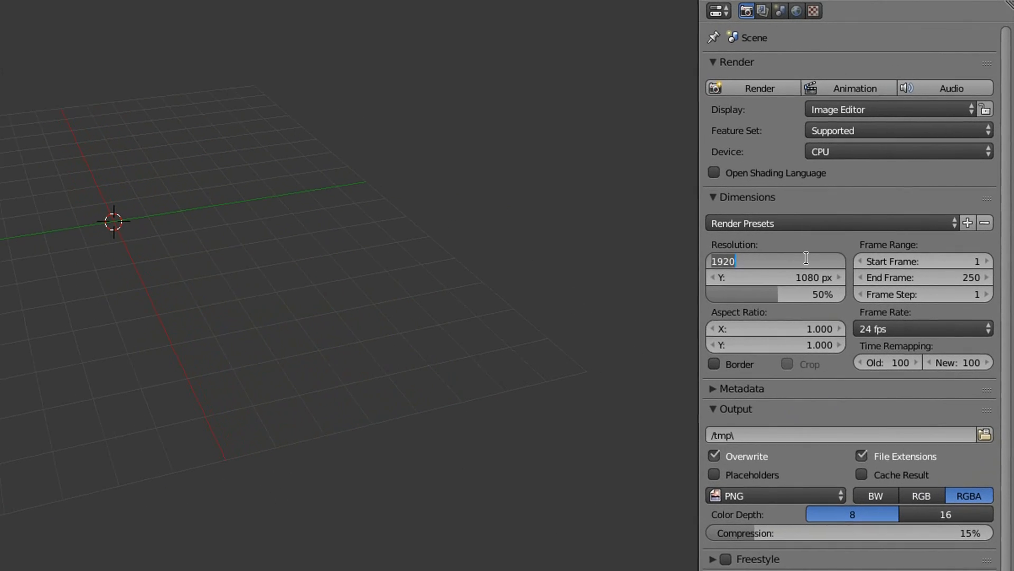
In Blender, set the vertical render resolution to 720 px, the resolution scale to 100% and the frame rate to 30 fps.
{"action": "left_click", "coordinate": [792, 276]}
{"action": "type", "text": "720"}
{"action": "key", "text": "Return"}
{"action": "left_click_drag", "start_coordinate": [806, 294], "coordinate": [848, 293]}
{"action": "left_click", "coordinate": [893, 329]}
{"action": "left_click", "coordinate": [883, 414]}
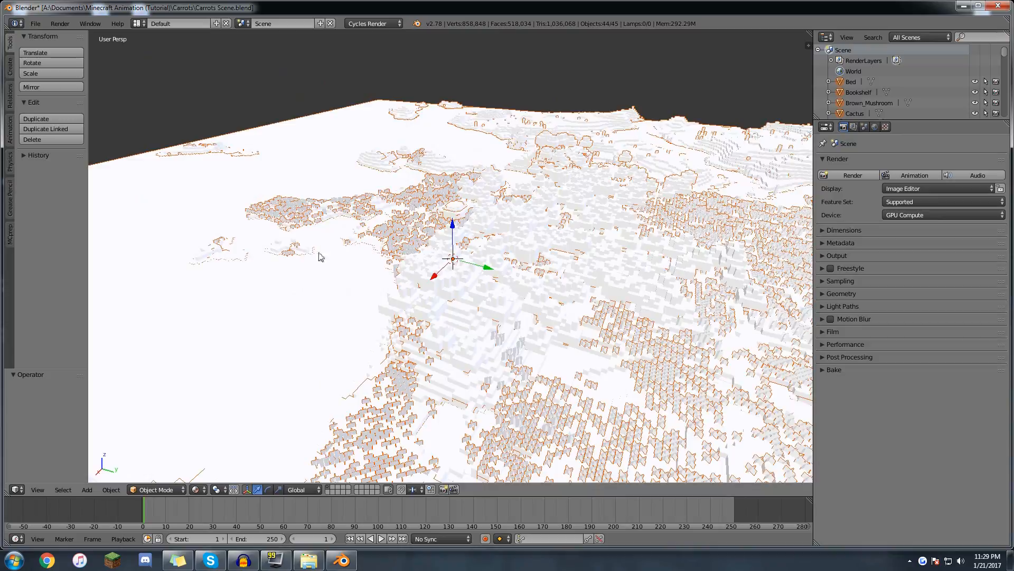
Inspect the imported Minecraft terrain and fly through the scene around the house and forest.
{"action": "middle_click_drag", "start_coordinate": [319, 257], "coordinate": [370, 260]}
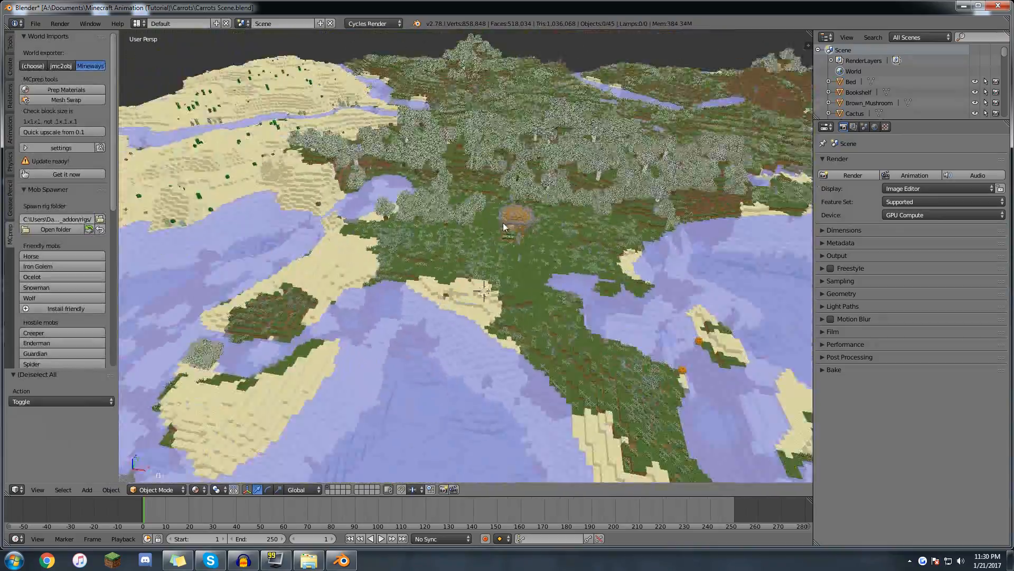
{"action": "scroll", "coordinate": [504, 227], "scroll_direction": "up", "scroll_amount": 5}
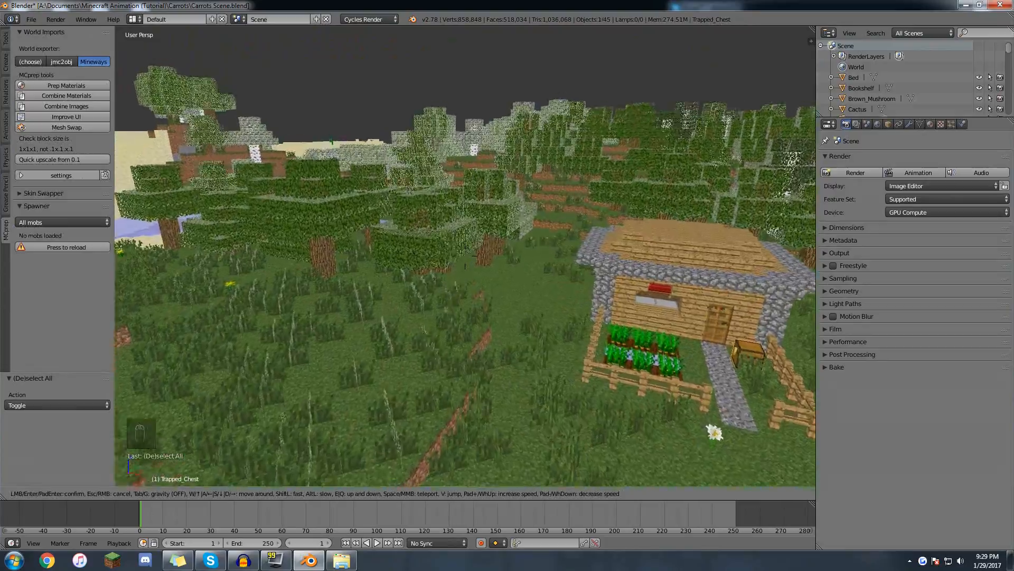
{"action": "key", "text": "w"}
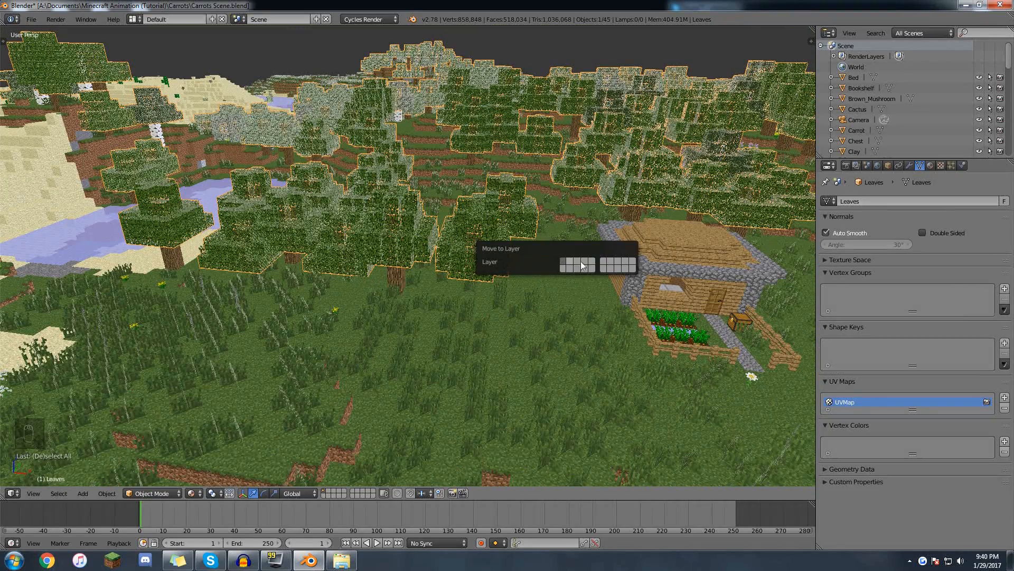
Move the Leaves object to the fifth layer.
{"action": "left_click", "coordinate": [592, 261]}
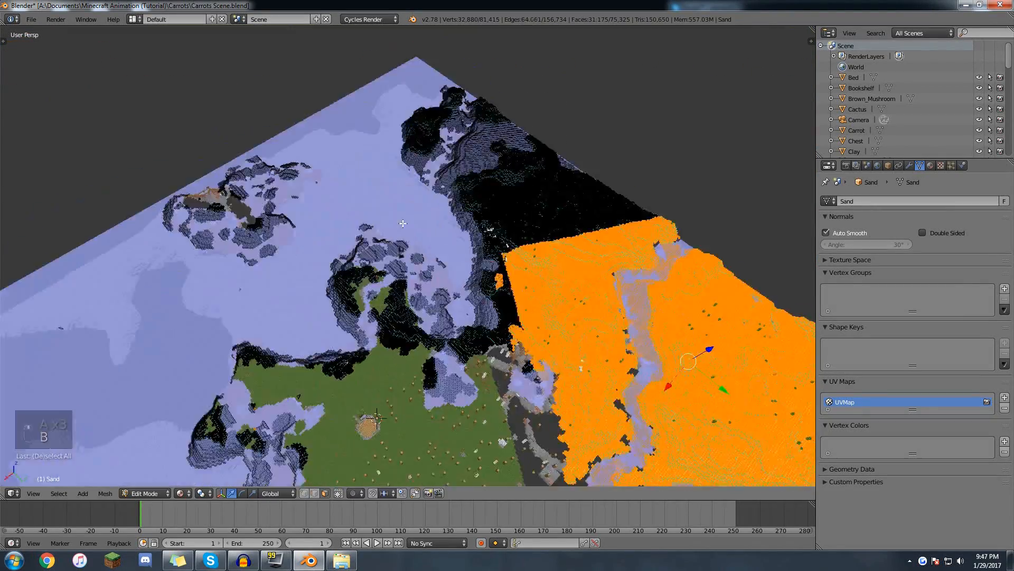
Box-select the unneeded part of the Sand mesh, separate it into its own object and delete it.
{"action": "middle_click_drag", "start_coordinate": [465, 222], "coordinate": [412, 195]}
{"action": "key", "text": "b"}
{"action": "left_click_drag", "start_coordinate": [210, 117], "coordinate": [695, 355]}
{"action": "middle_click_drag", "start_coordinate": [694, 356], "coordinate": [497, 225]}
{"action": "key", "text": "p"}
{"action": "left_click", "coordinate": [492, 222]}
{"action": "key", "text": "Tab"}
{"action": "right_click", "coordinate": [257, 166]}
{"action": "key", "text": "x"}
{"action": "left_click", "coordinate": [364, 196]}
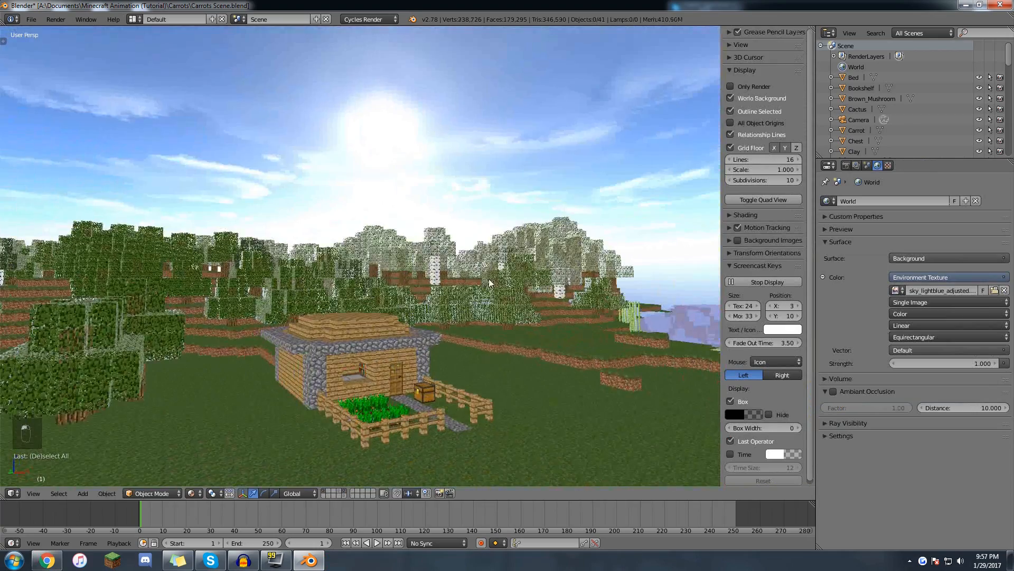
Rotate the world's sky texture about the Z axis with the Mapping node to reposition the sun over the scene.
{"action": "middle_click_drag", "start_coordinate": [489, 283], "coordinate": [600, 265]}
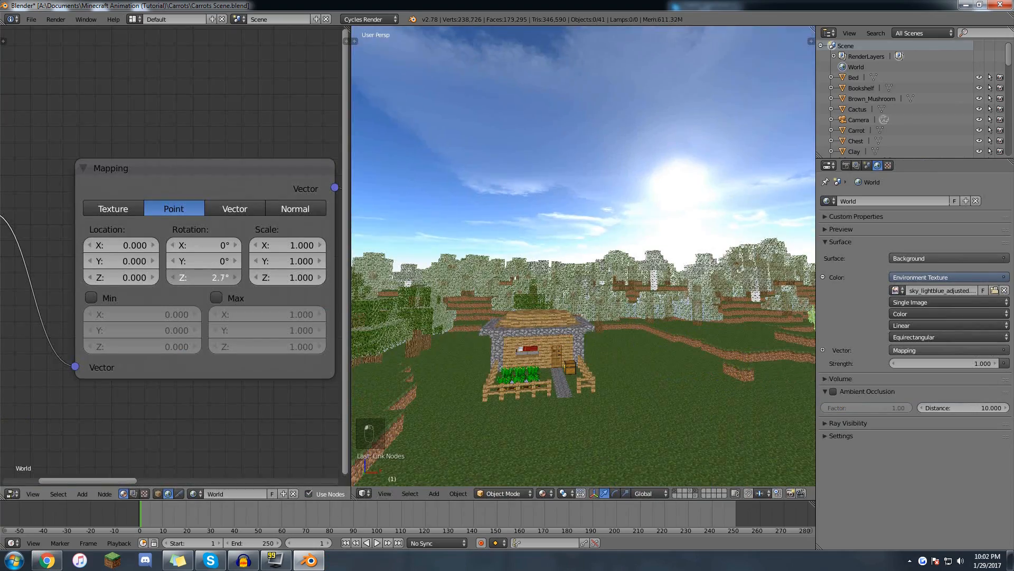
{"action": "left_click_drag", "start_coordinate": [204, 277], "coordinate": [228, 277]}
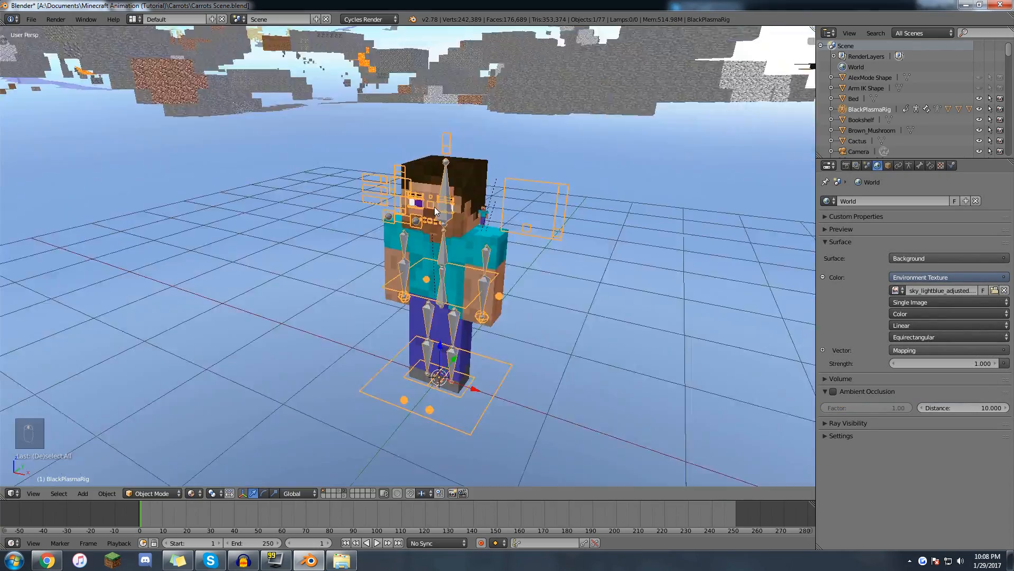
Inspect the BlackPlasmaRig character, and save the blue-shirted character skin from the Nova Skin editor in Chrome.
{"action": "middle_click_drag", "start_coordinate": [434, 207], "coordinate": [464, 208]}
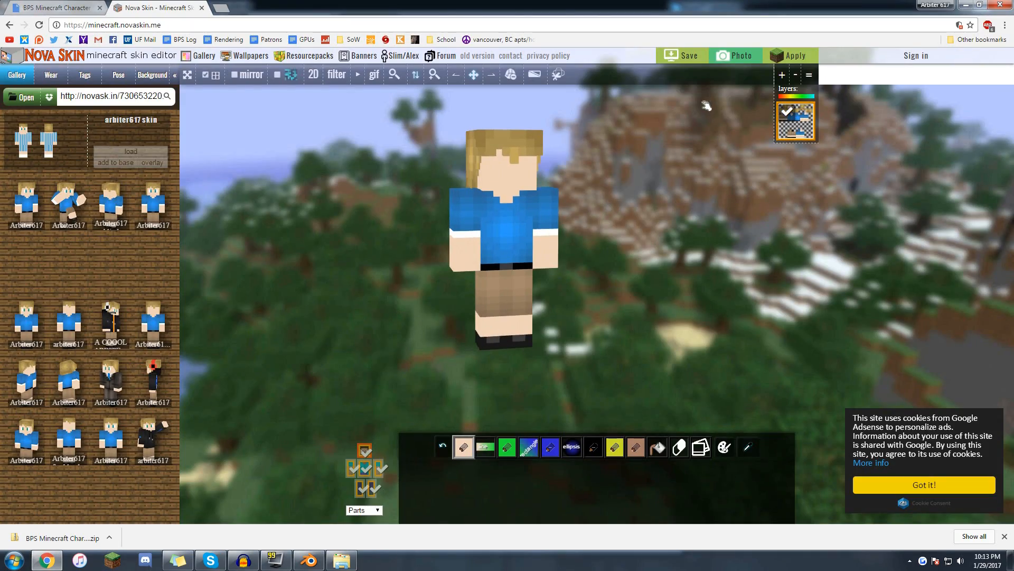
{"action": "left_click", "coordinate": [687, 56]}
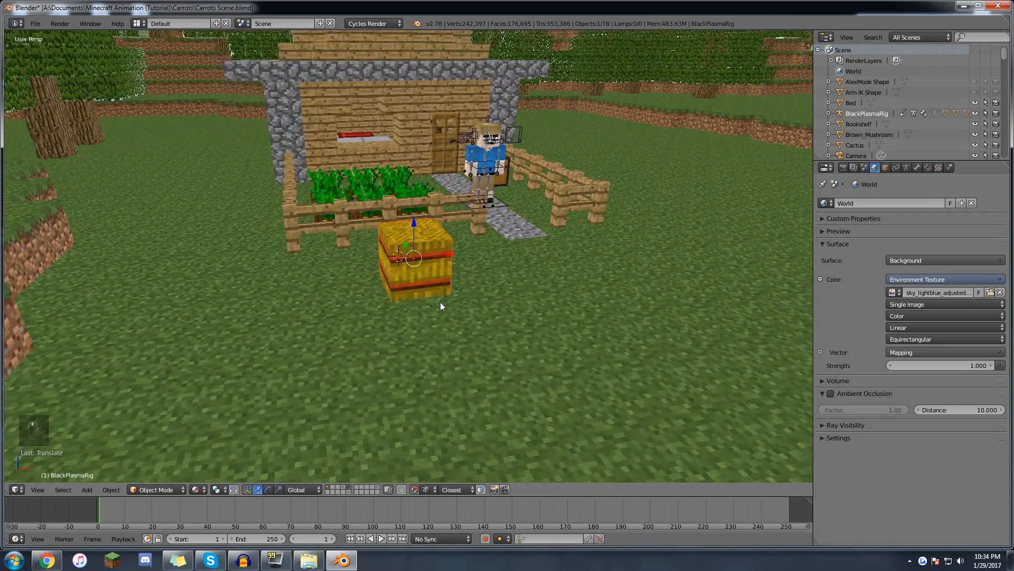
In Blender, move the hay bale standing in front of the house's garden fence.
{"action": "scroll", "coordinate": [439, 303], "scroll_direction": "up", "scroll_amount": 2}
{"action": "middle_click_drag", "start_coordinate": [433, 281], "coordinate": [392, 317]}
{"action": "key", "text": "g"}
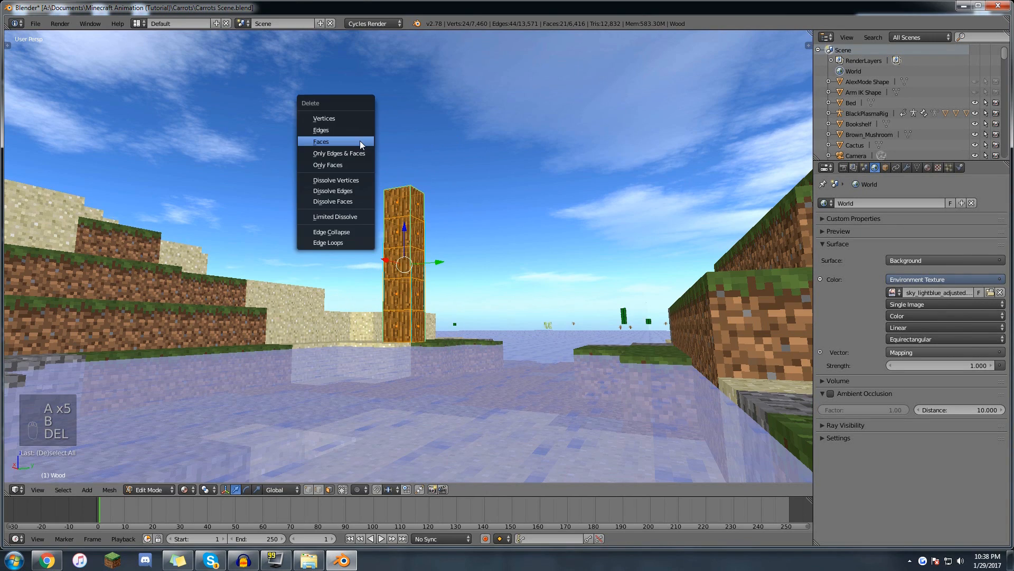
Delete the faces of the isolated tree trunk in the Wood mesh.
{"action": "key", "text": "Delete"}
{"action": "left_click", "coordinate": [359, 141]}
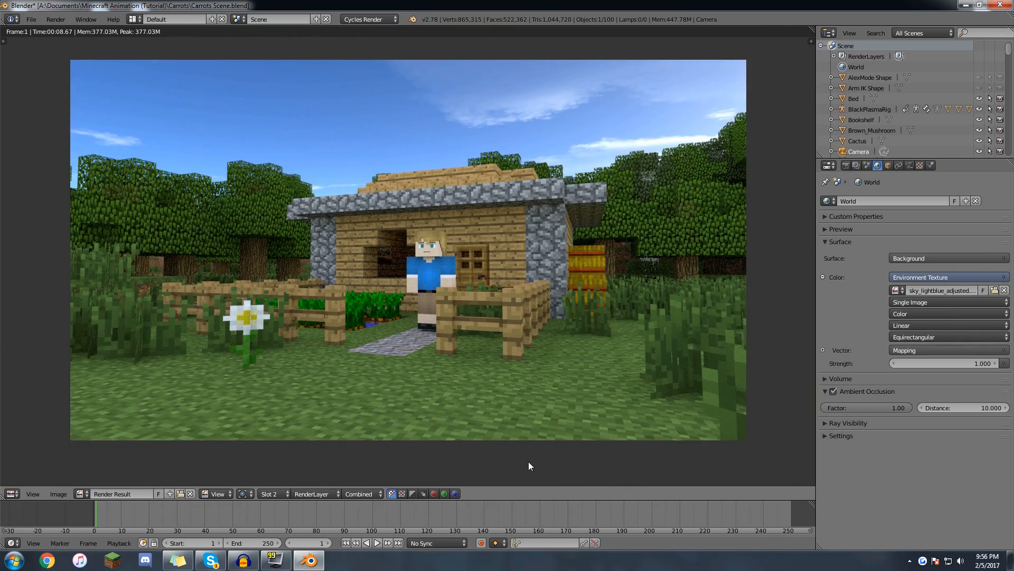
Compare the house renders across slots, displaying slot 6 for the interior and slot 5 for the exterior.
{"action": "left_click", "coordinate": [272, 493]}
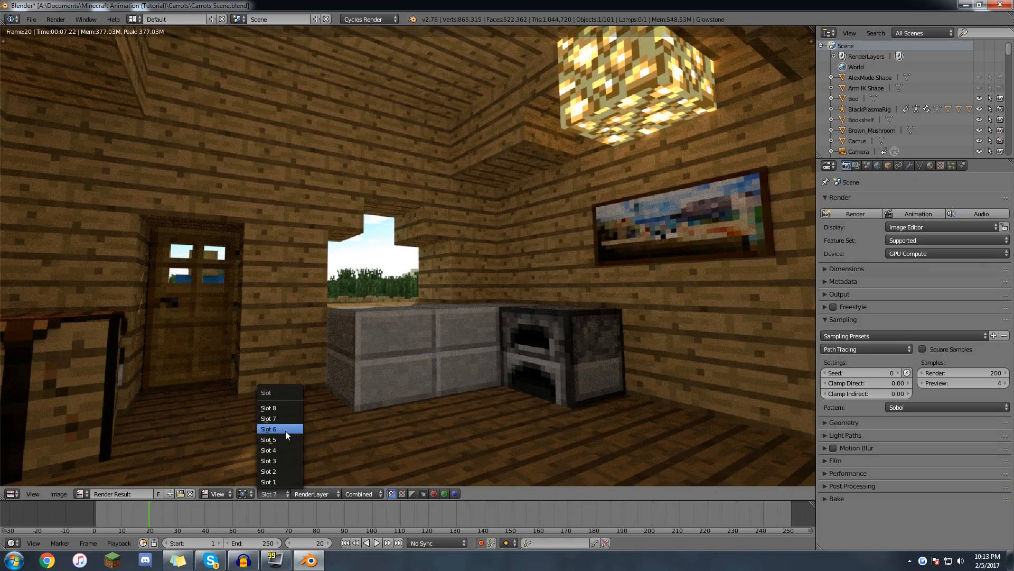
{"action": "left_click", "coordinate": [285, 429]}
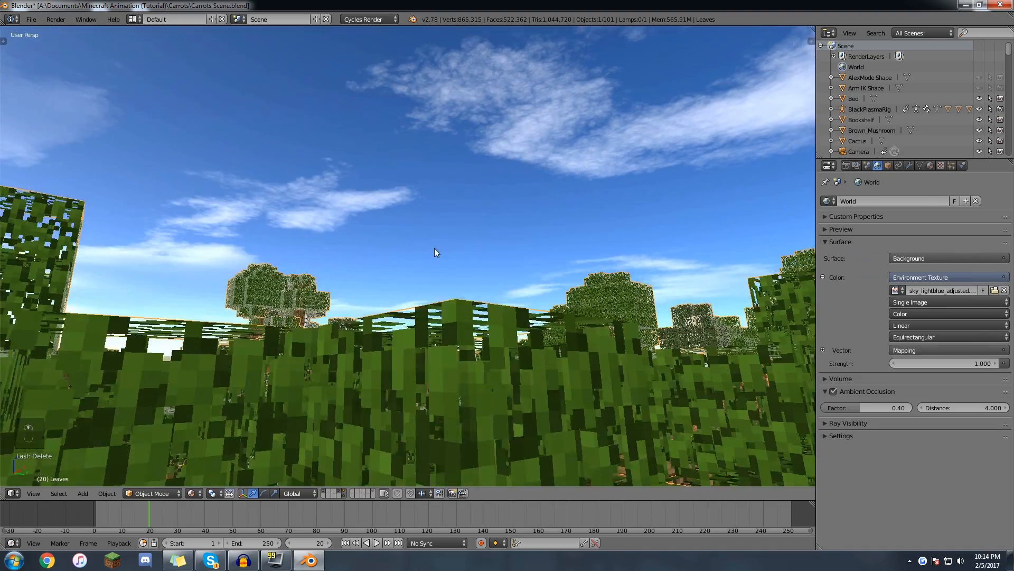
{"action": "middle_click_drag", "start_coordinate": [435, 249], "coordinate": [416, 176]}
{"action": "scroll", "coordinate": [430, 254], "scroll_direction": "up", "scroll_amount": 2}
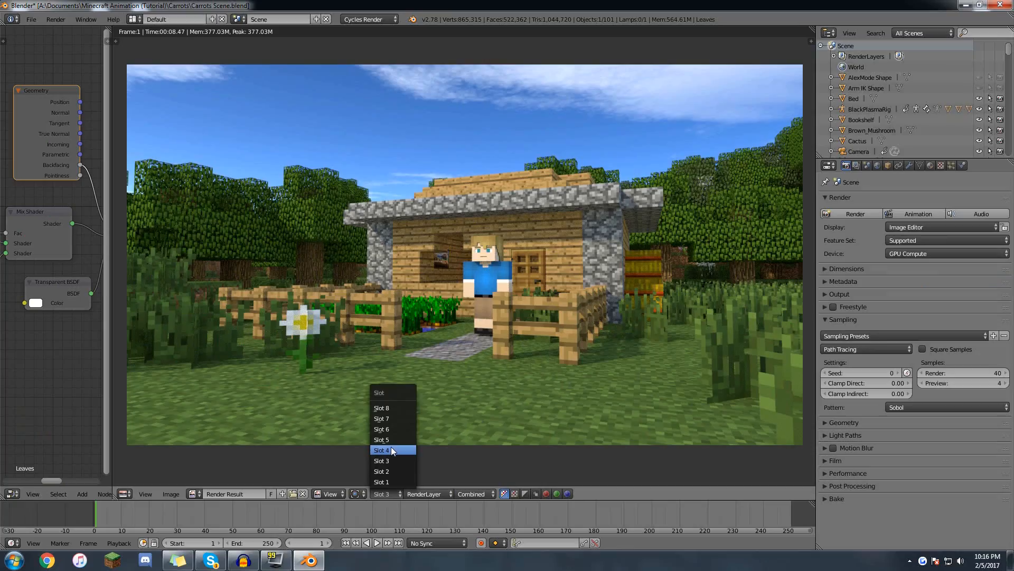
{"action": "left_click", "coordinate": [391, 440]}
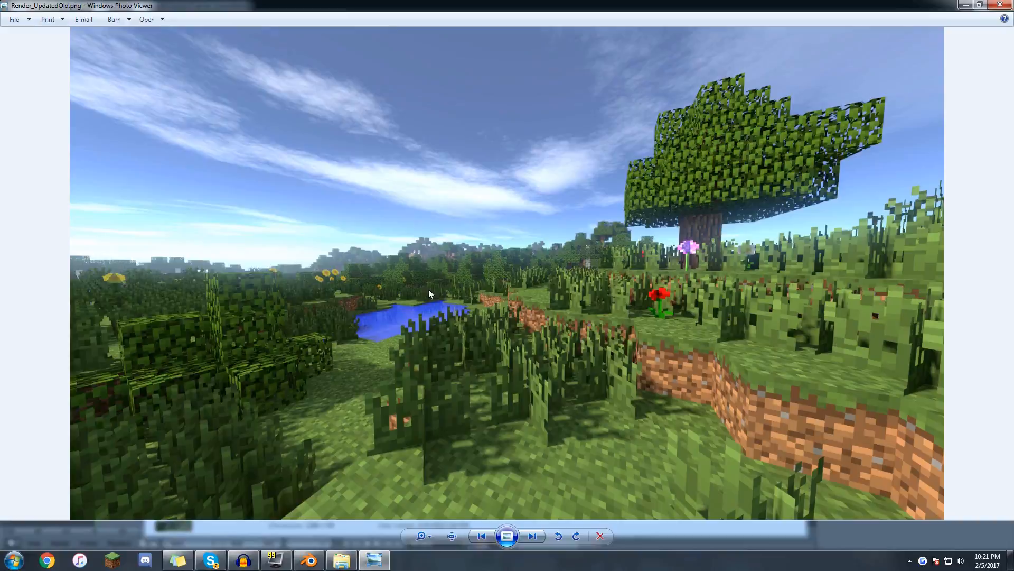
Compare Render_UpdatedOld.png with the previous image in Windows Photo Viewer.
{"action": "key", "text": "Left"}
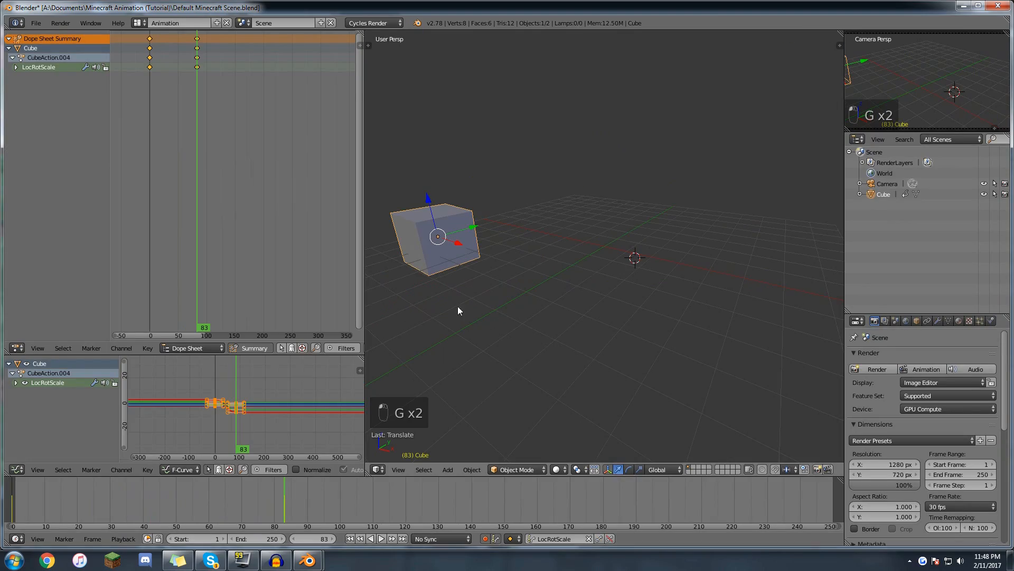
Rotate the animated cube at frame 83 in Blender's Default Minecraft Scene file.
{"action": "key", "text": "r"}
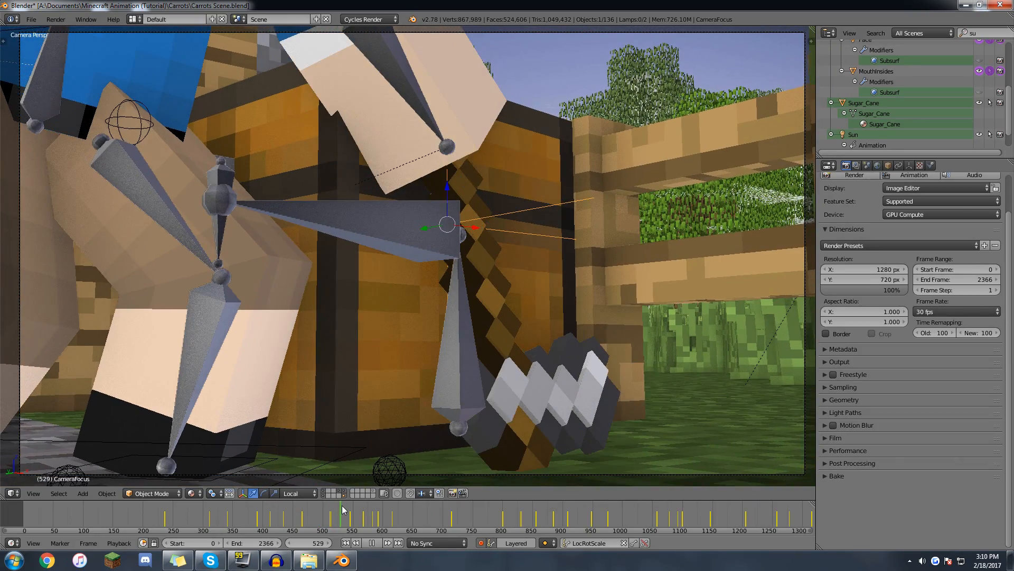
Select the iron hoe around frame 530 and play its animation in reverse to check the motion.
{"action": "key", "text": "alt+a"}
{"action": "right_click", "coordinate": [511, 360]}
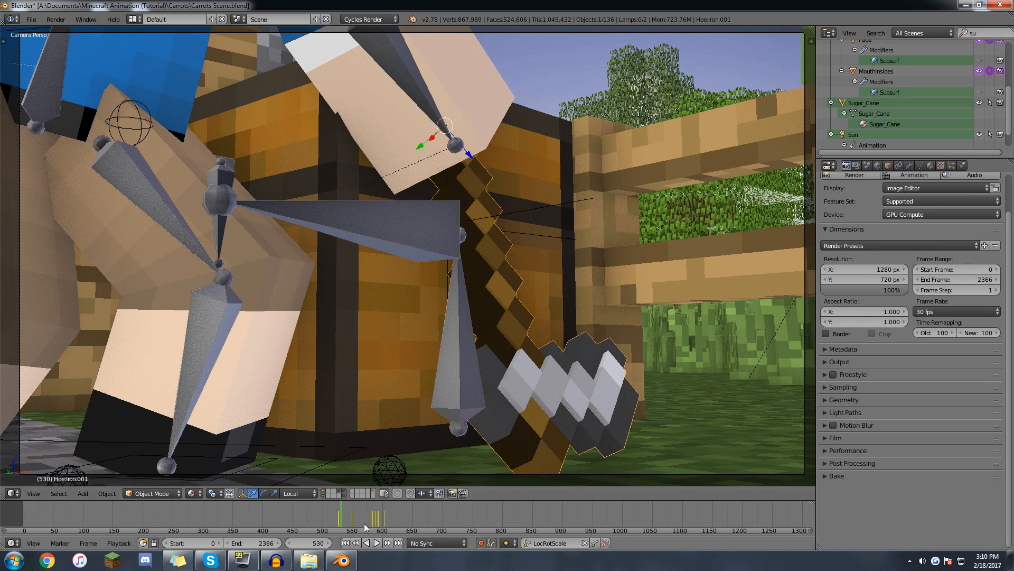
{"action": "key", "text": "shift+alt+a"}
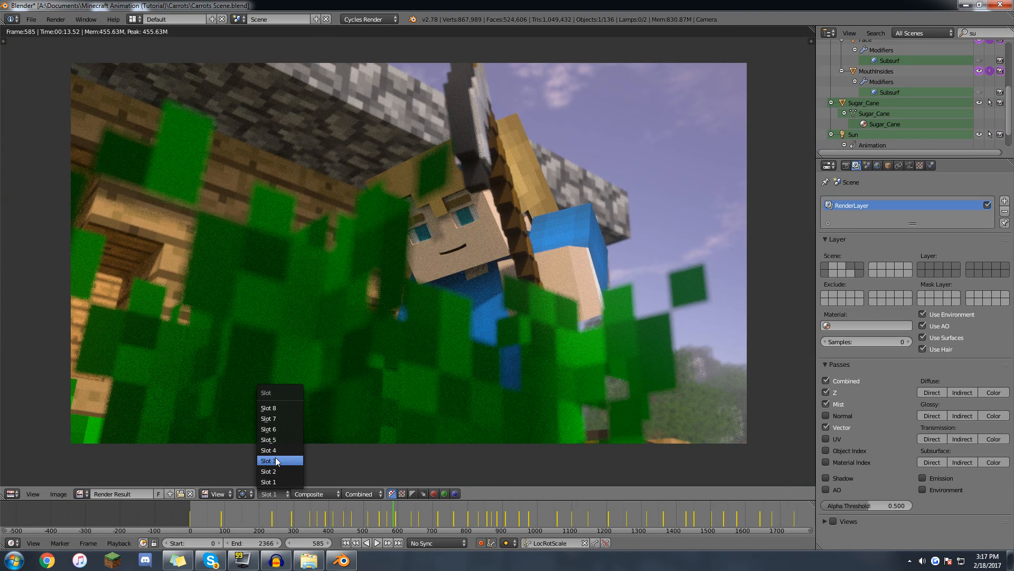
Display render slot 3 to compare it with the frame 585 render of the character behind the carrots.
{"action": "left_click", "coordinate": [276, 462]}
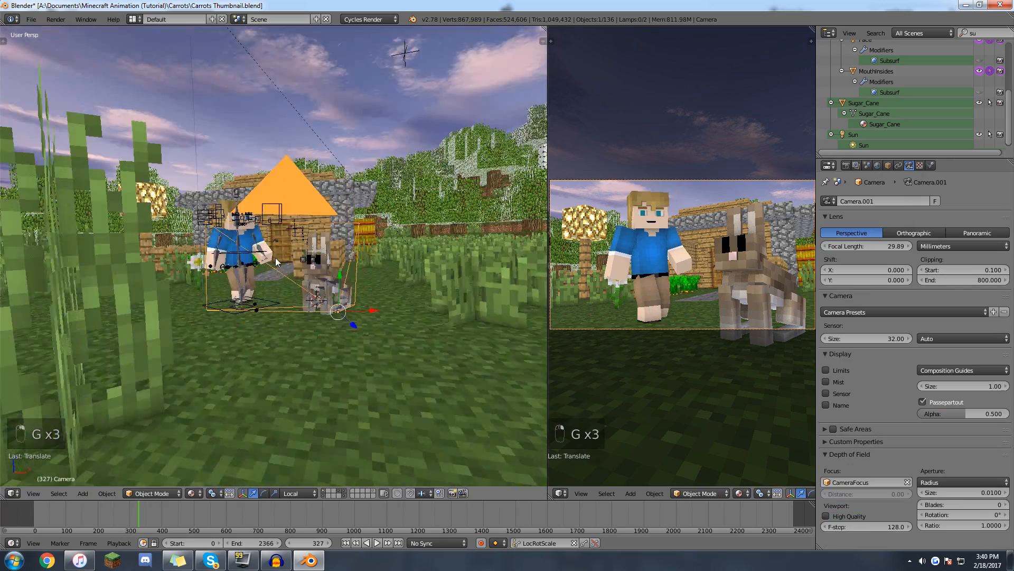
Look through the thumbnail scene's camera and start fly navigation to adjust its framing of the character and rabbit.
{"action": "key", "text": "KP_0"}
{"action": "key", "text": "shift+f"}
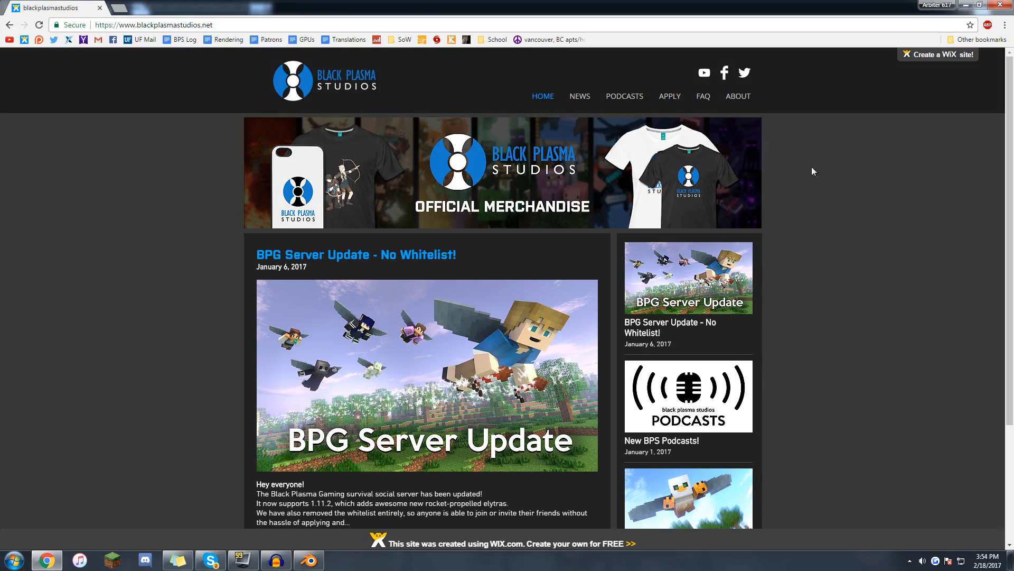
Open the Apply page of the Black Plasma Studios website and read the Songs of War and General position descriptions.
{"action": "left_click", "coordinate": [672, 96]}
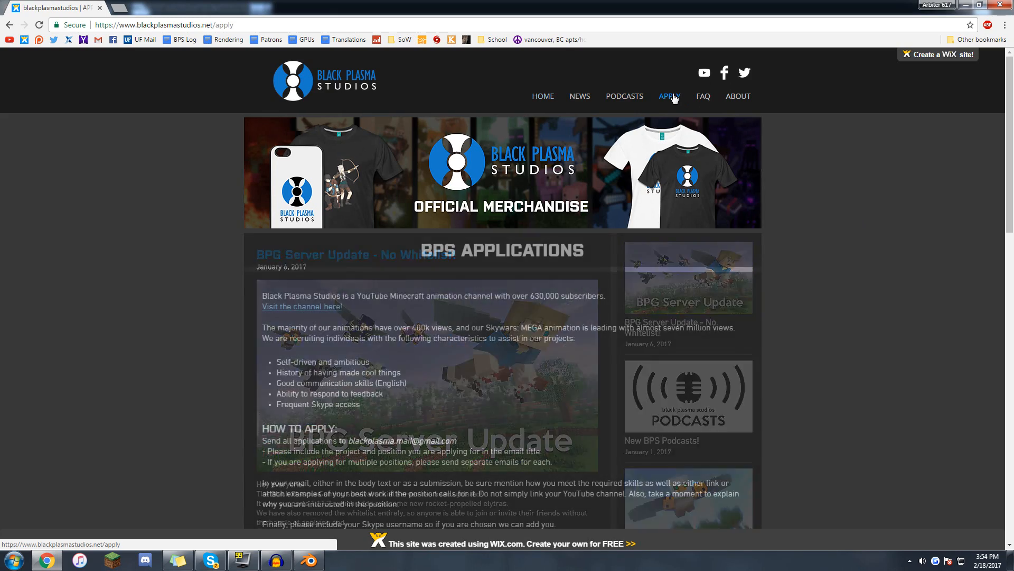
{"action": "scroll", "coordinate": [602, 188], "scroll_direction": "down", "scroll_amount": 3}
{"action": "scroll", "coordinate": [603, 193], "scroll_direction": "down", "scroll_amount": 5}
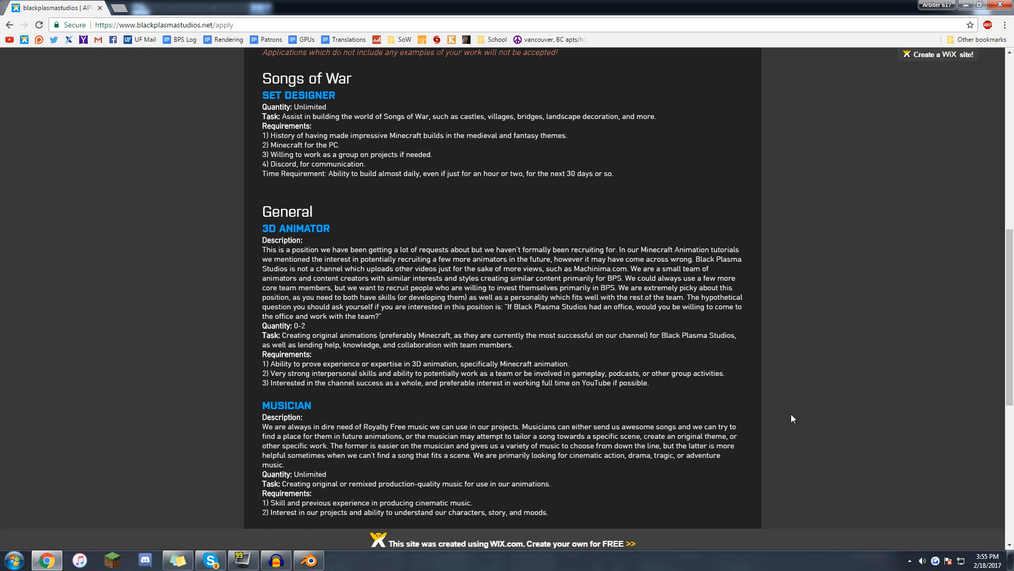
{"action": "scroll", "coordinate": [792, 417], "scroll_direction": "down", "scroll_amount": 1}
{"action": "scroll", "coordinate": [797, 427], "scroll_direction": "up", "scroll_amount": 1}
{"action": "scroll", "coordinate": [797, 432], "scroll_direction": "up", "scroll_amount": 1}
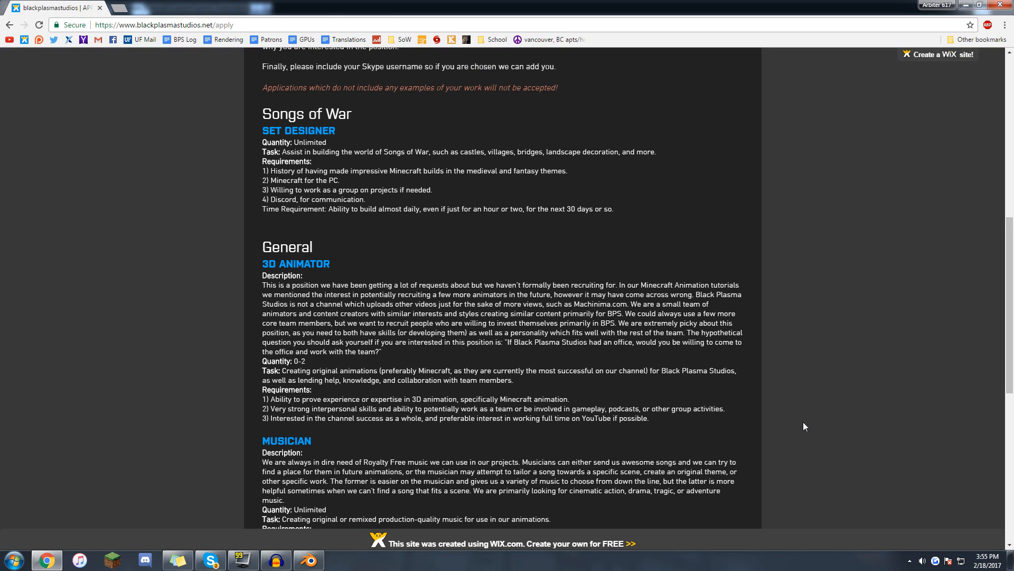
Switch back to the Carrots scene in Blender.
{"action": "key", "text": "alt+Tab"}
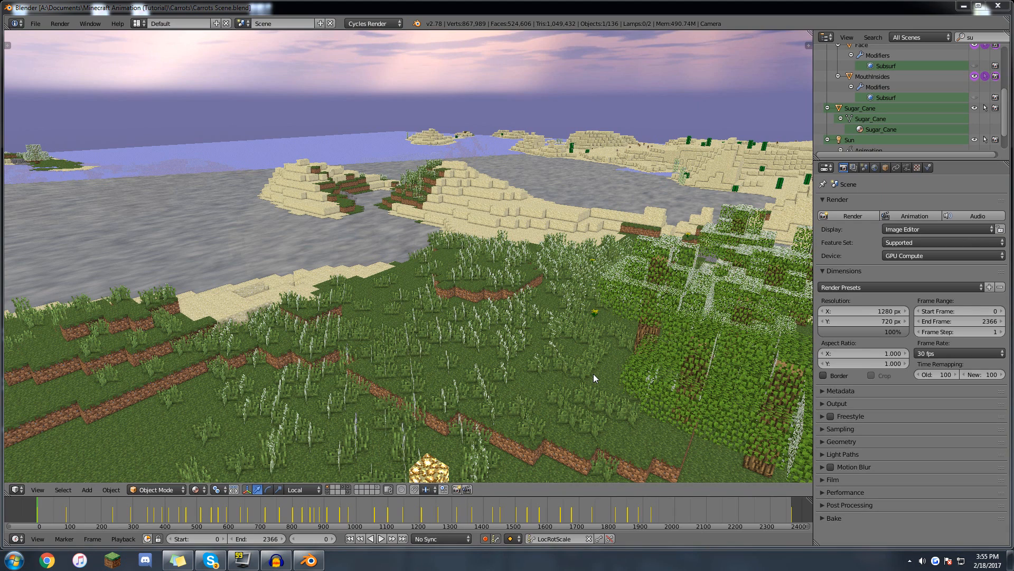